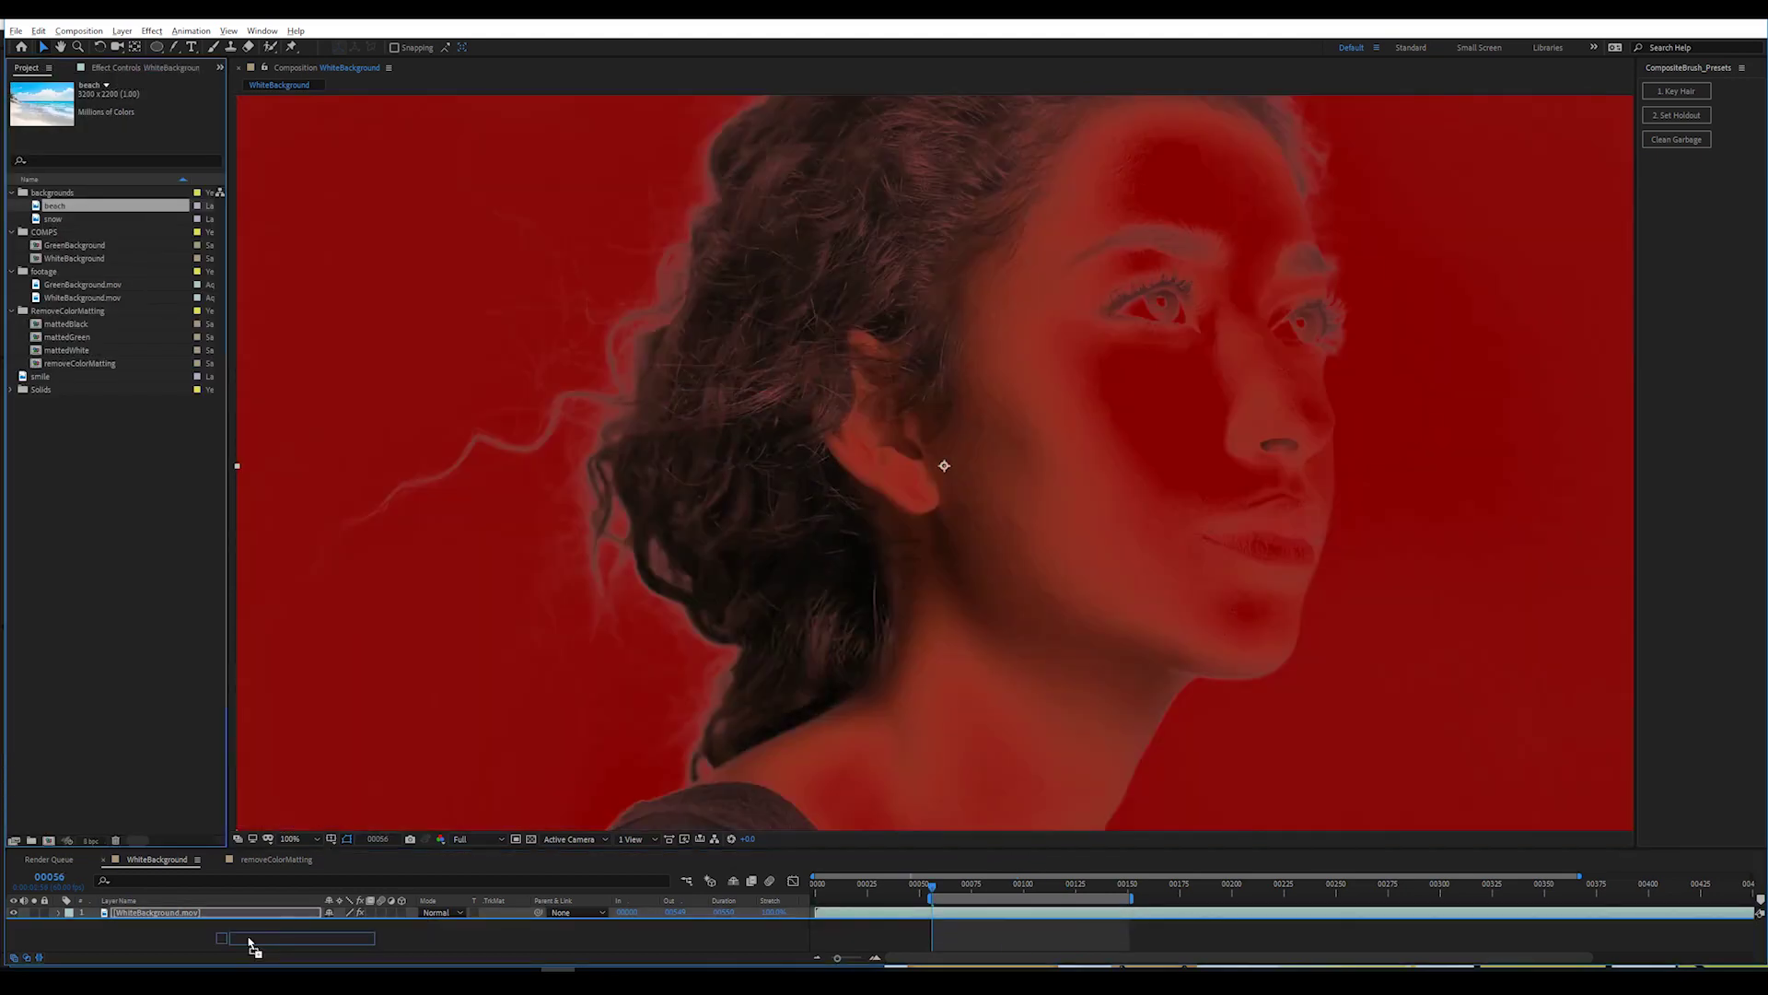
Bring in the beach image and paint over the woman's face and hair to grow the Composite Brush matte.
{"action": "left_click_drag", "start_coordinate": [253, 947], "coordinate": [207, 923]}
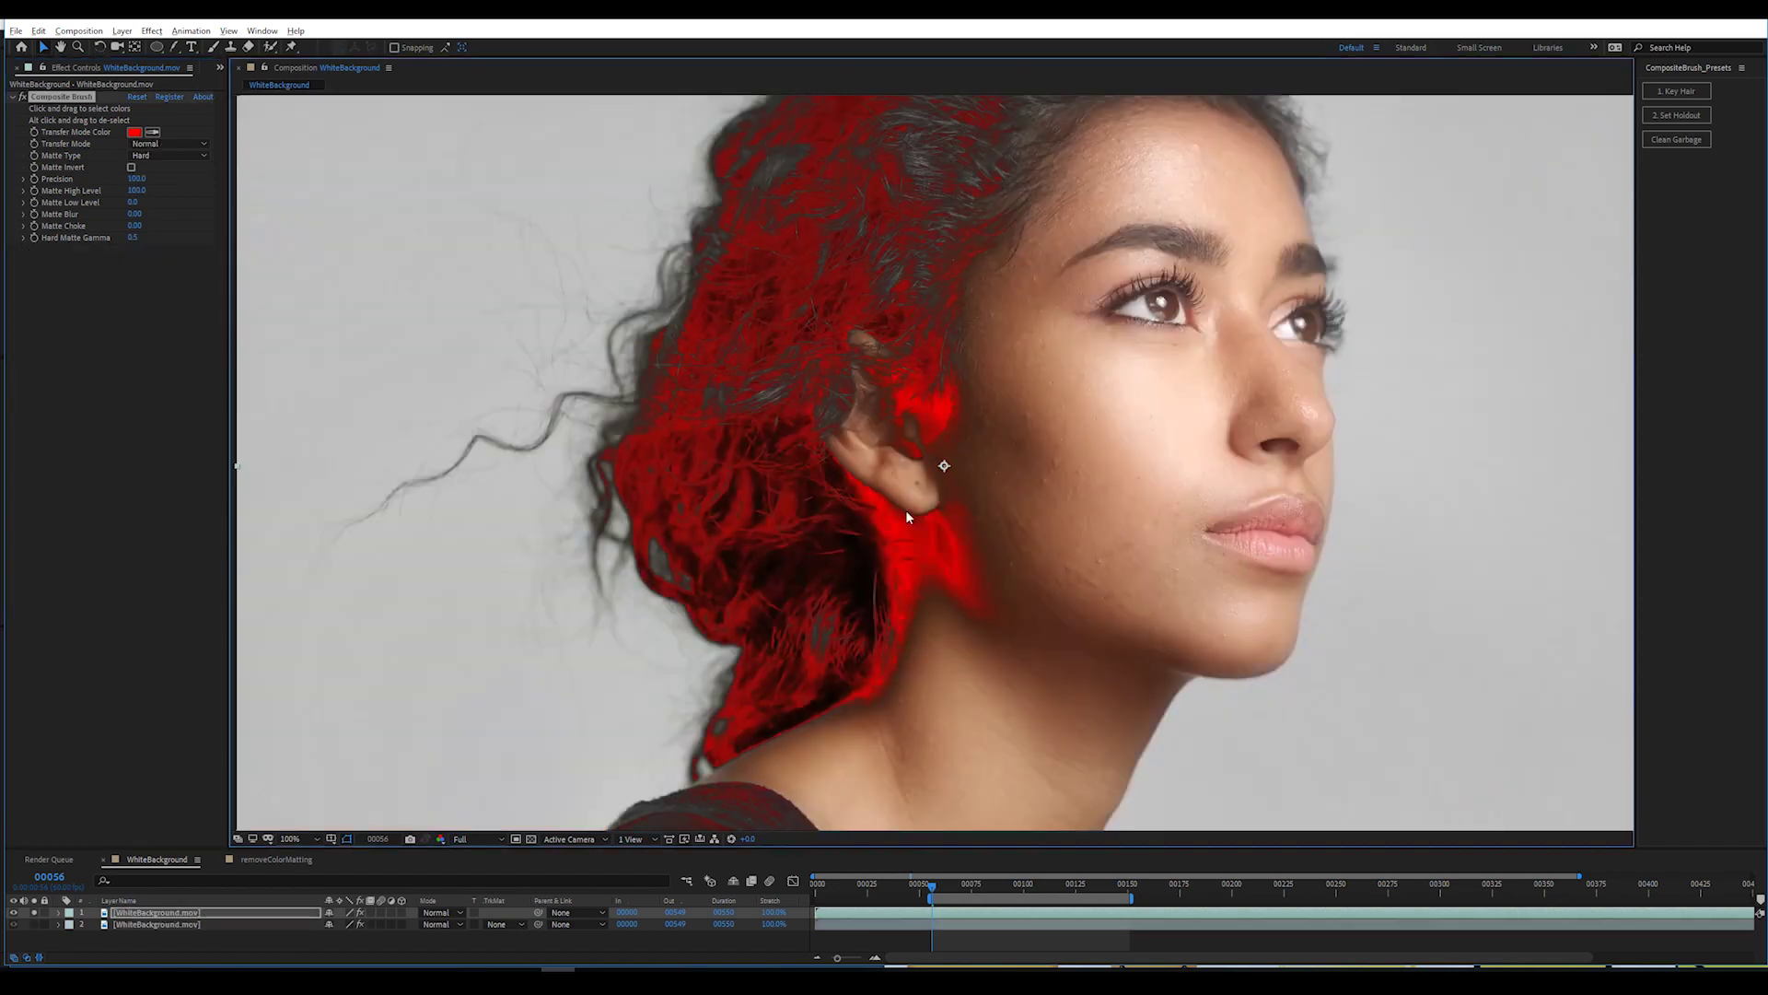
{"action": "left_click_drag", "start_coordinate": [905, 510], "coordinate": [1035, 472]}
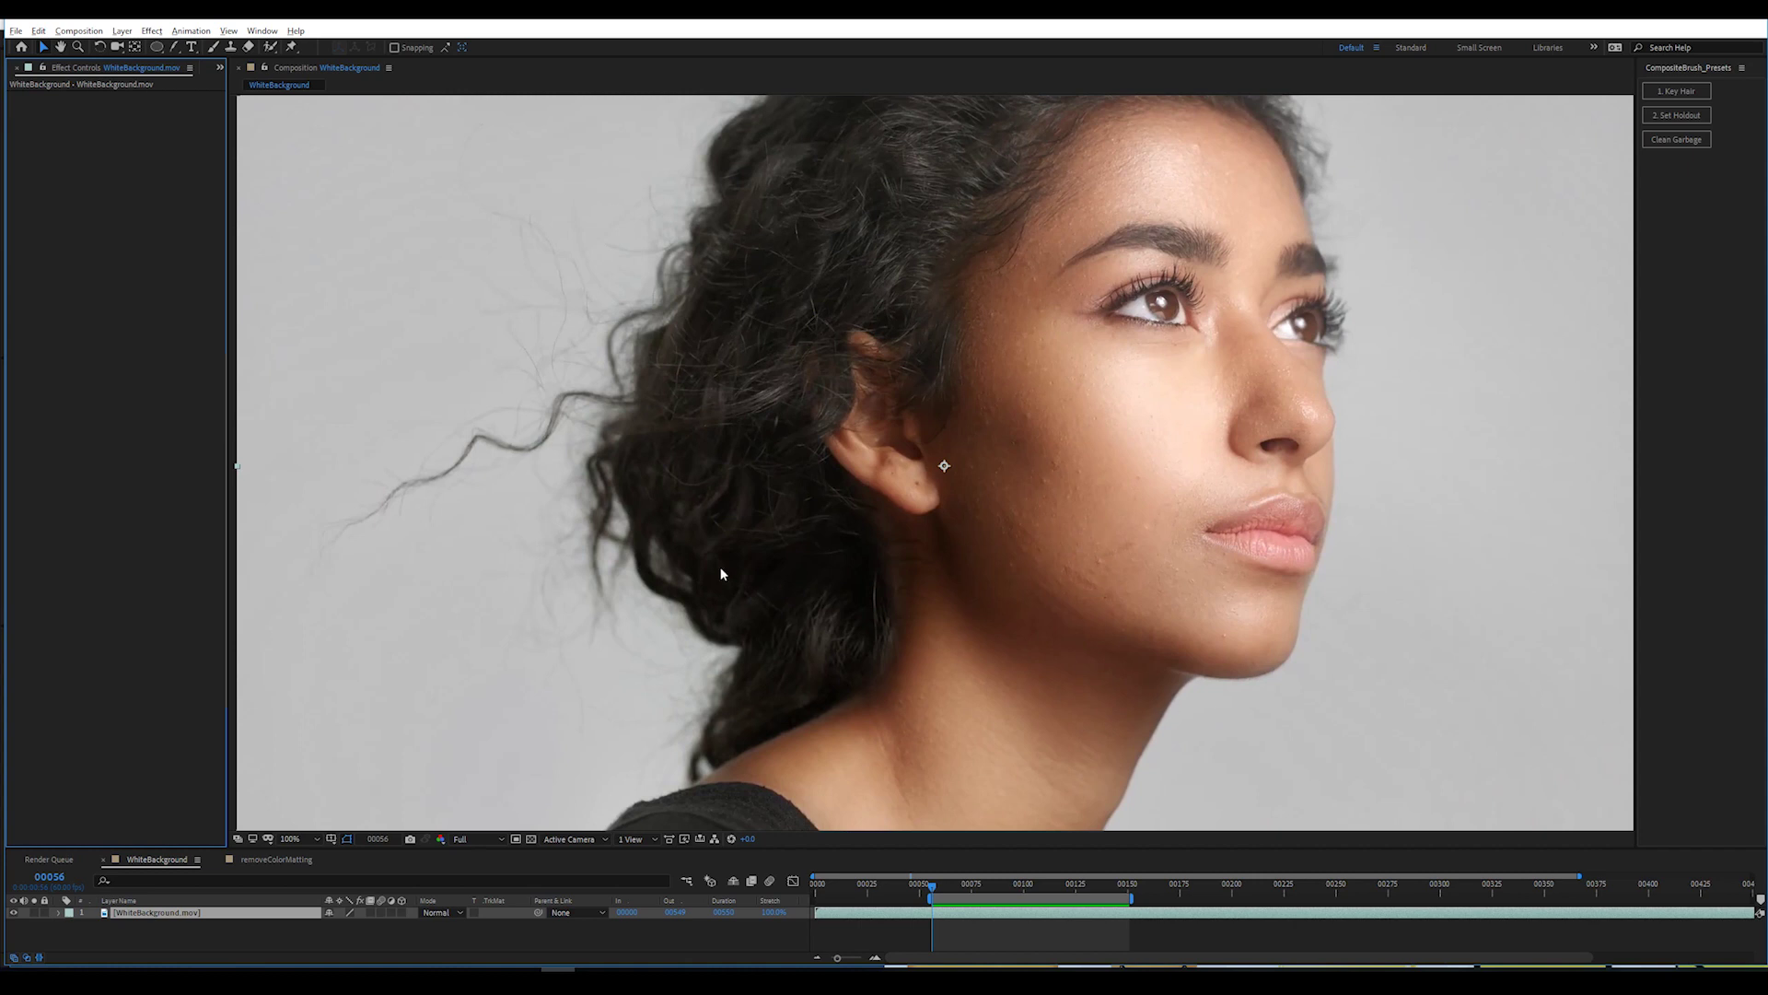
Apply the '1. Key Hair' Composite Brush preset, review the Matte Type choices, and show the red matte overlay.
{"action": "left_click", "coordinate": [1670, 91]}
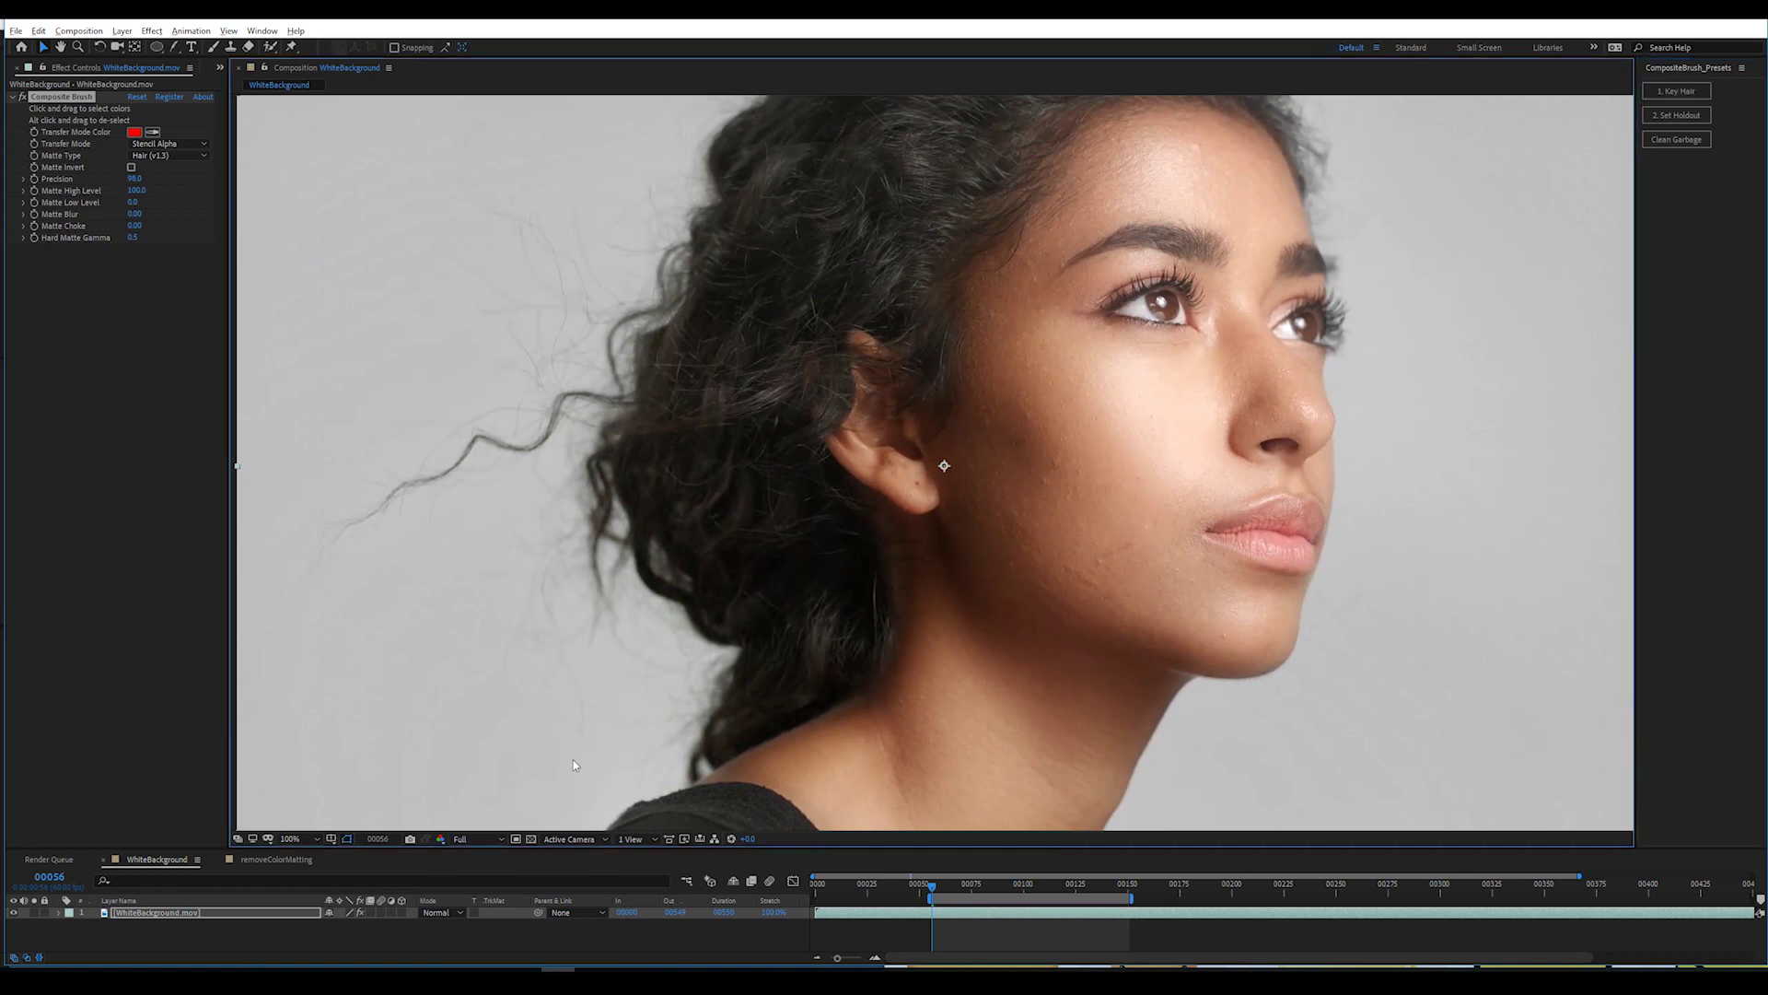
{"action": "left_click", "coordinate": [179, 154]}
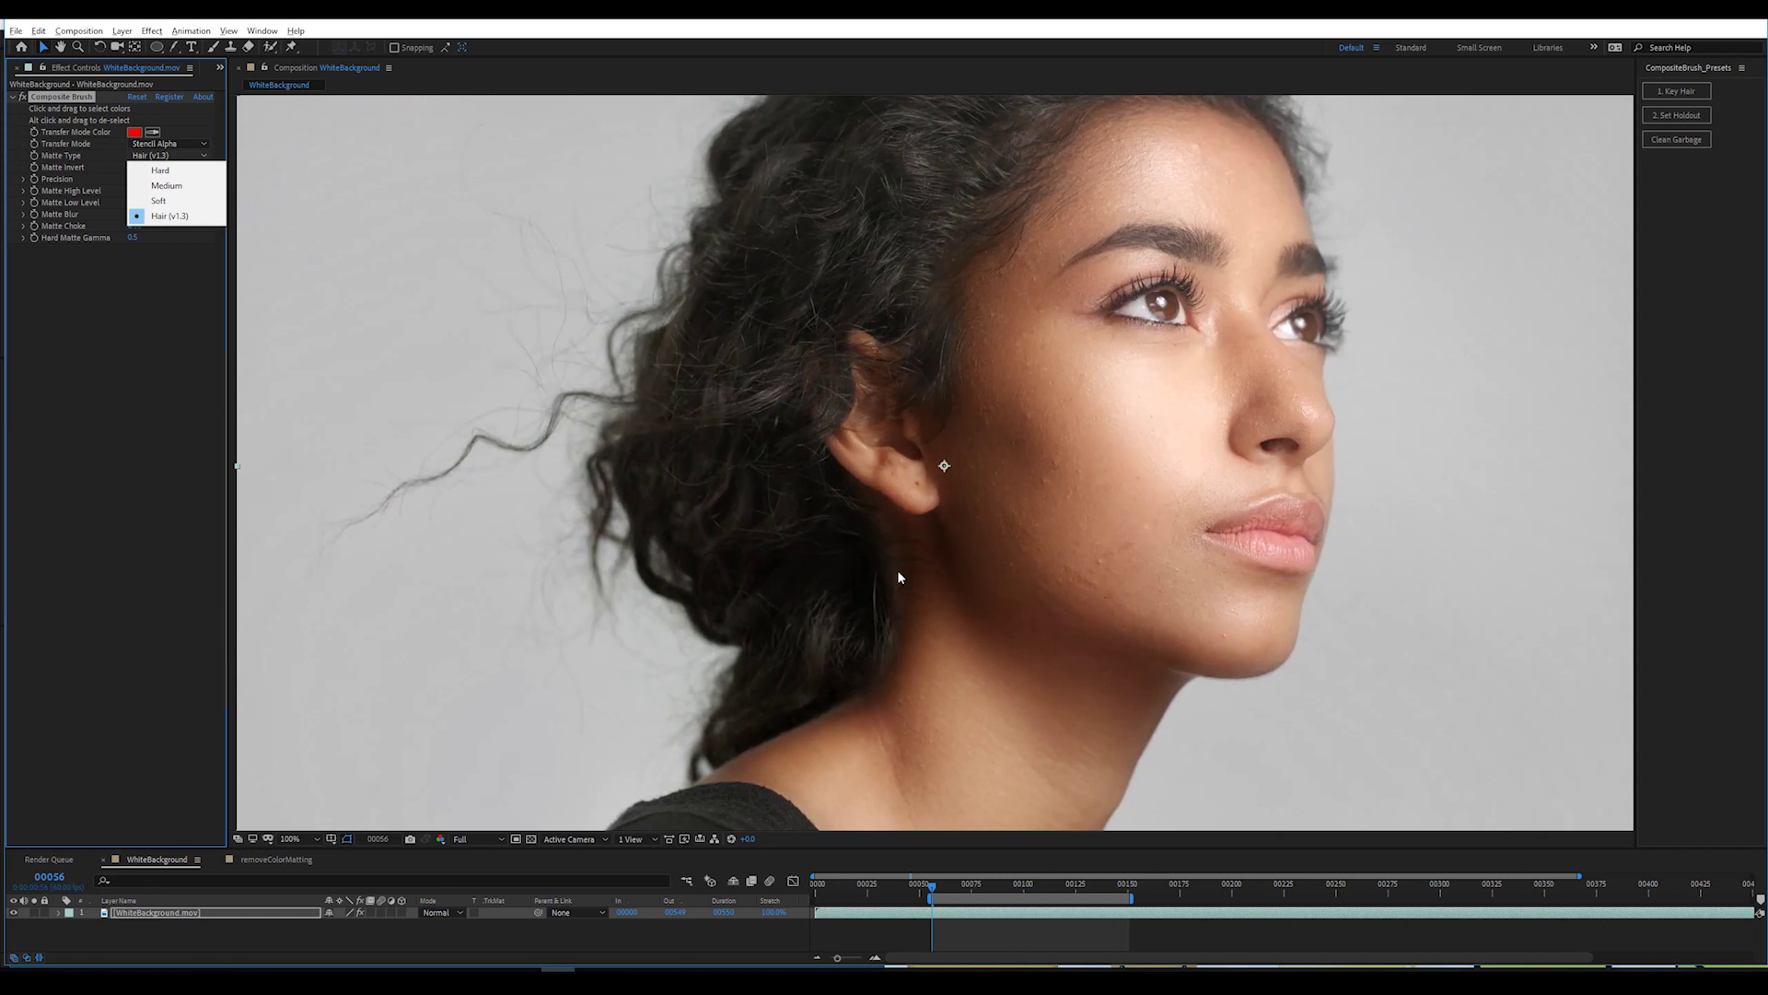
{"action": "left_click", "coordinate": [73, 105]}
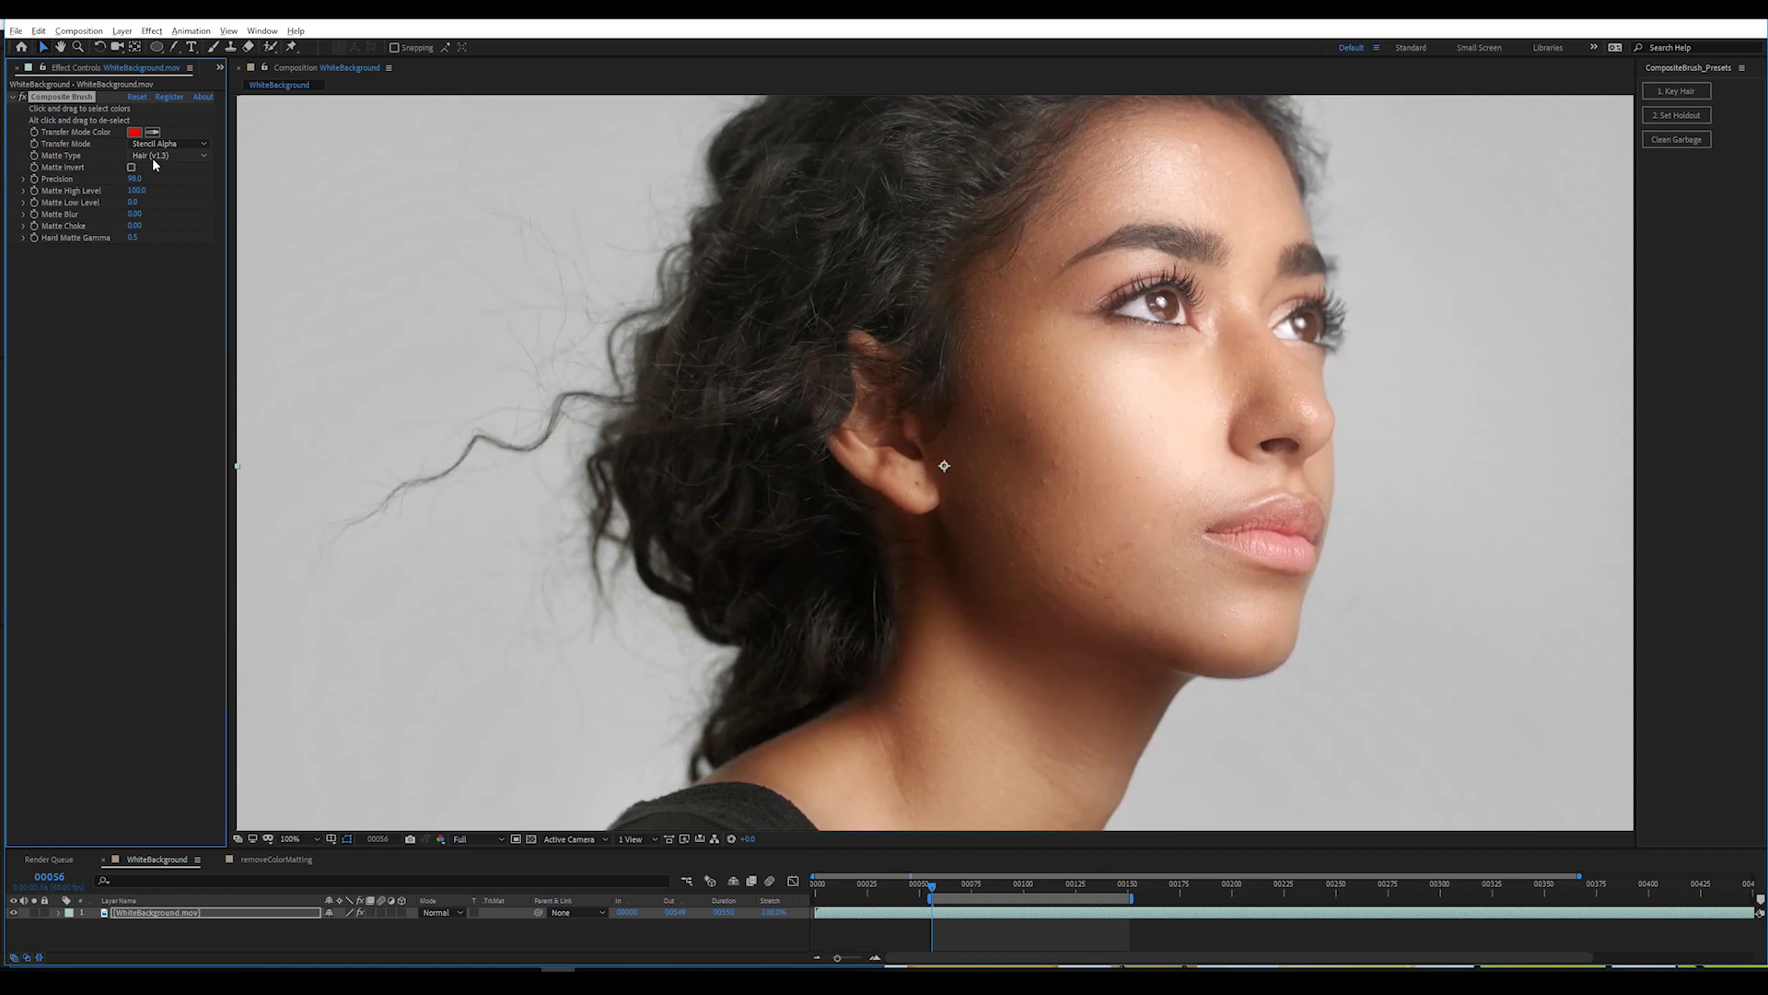
{"action": "left_click", "coordinate": [864, 551]}
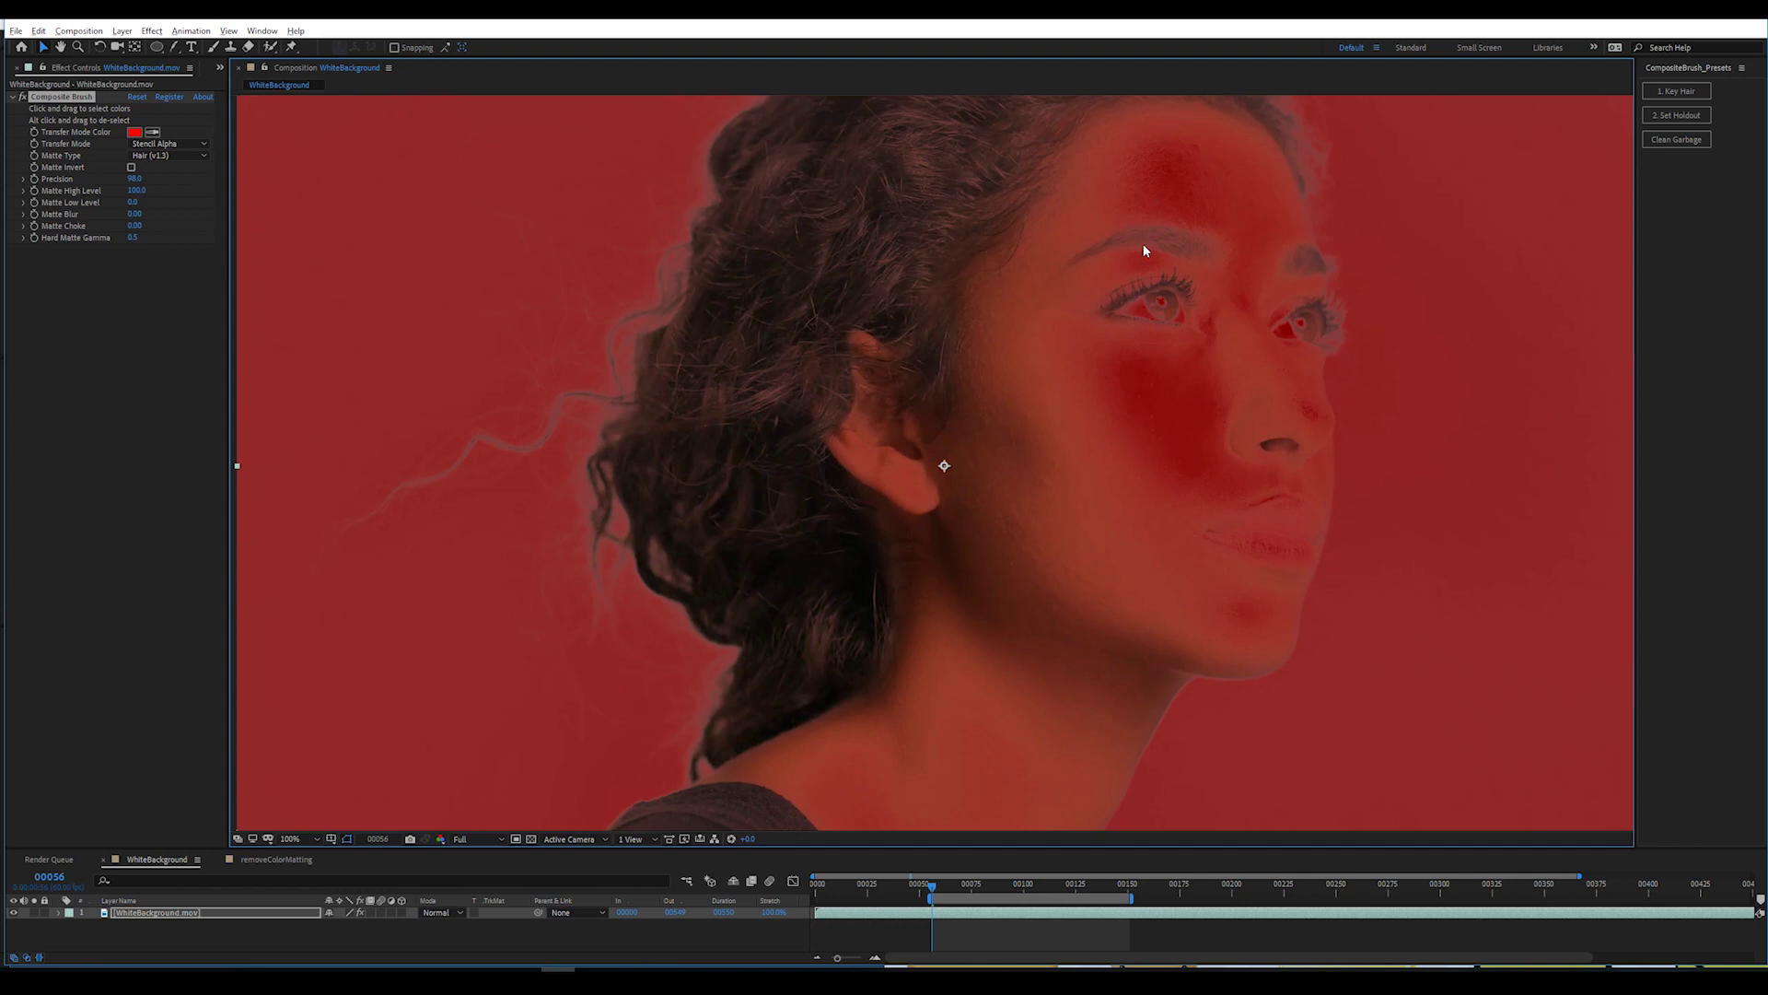
Duplicate the footage layer, clear its effects, and add a fresh Composite Brush set to Normal transfer.
{"action": "key", "text": "ctrl+d"}
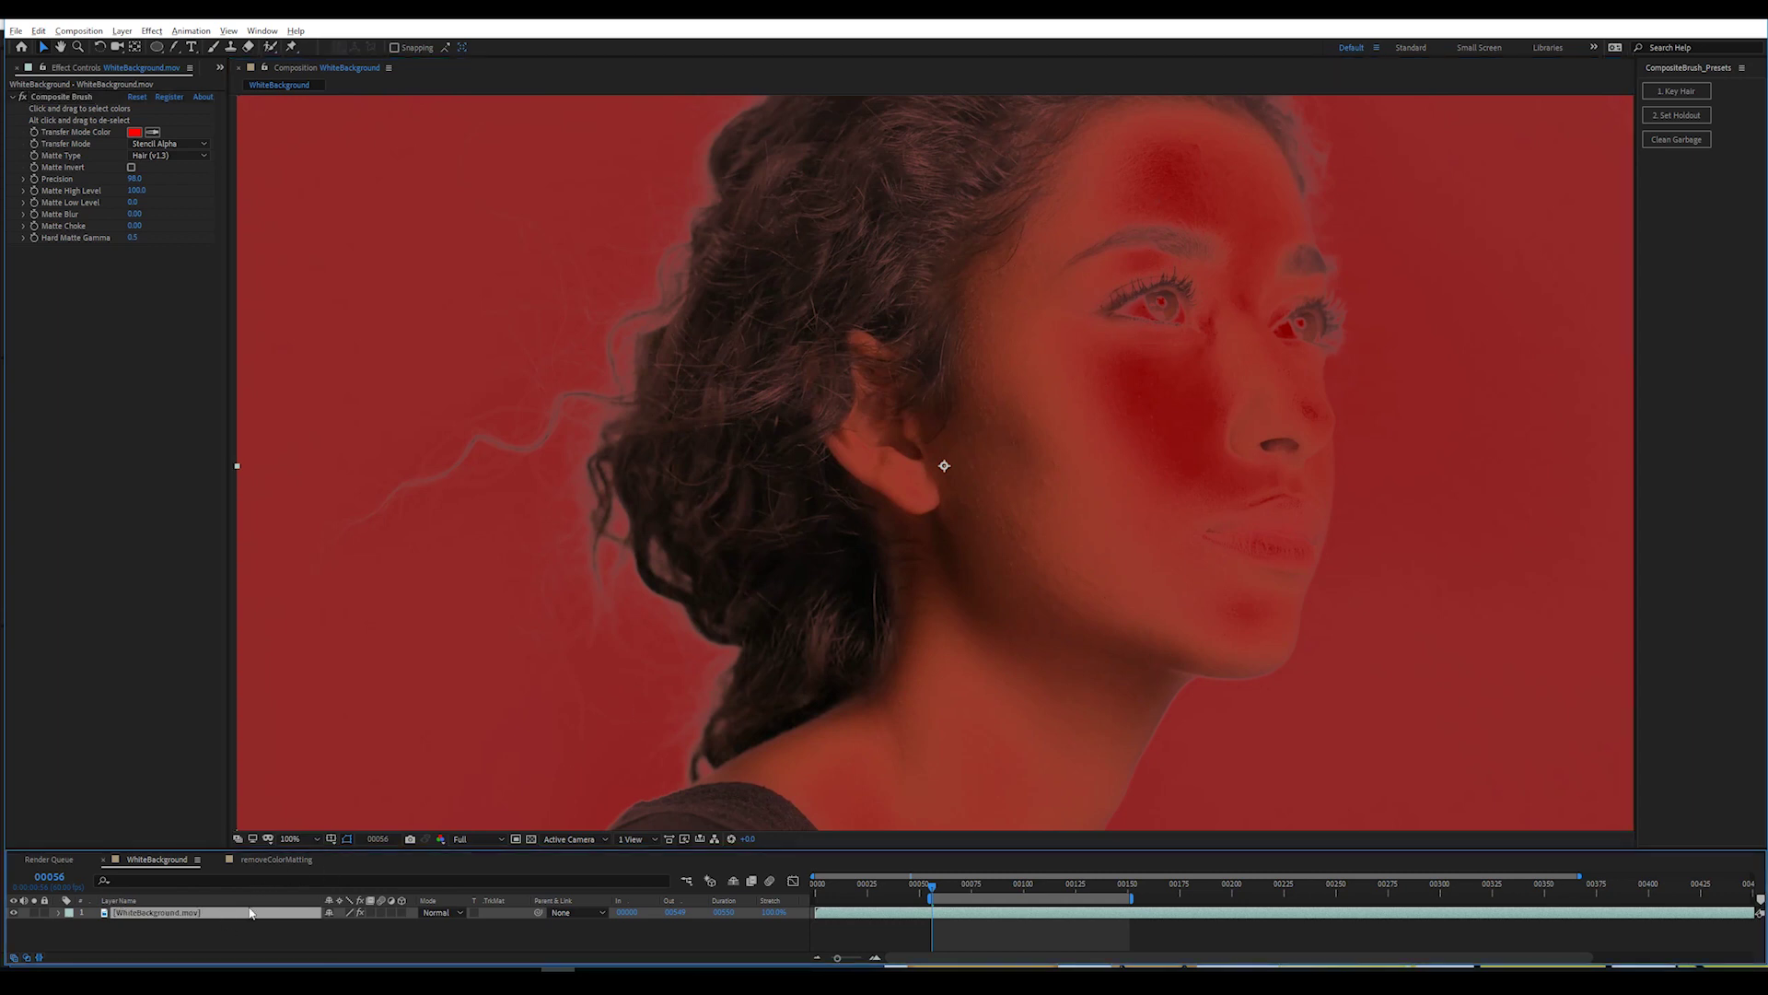
{"action": "key", "text": "Delete"}
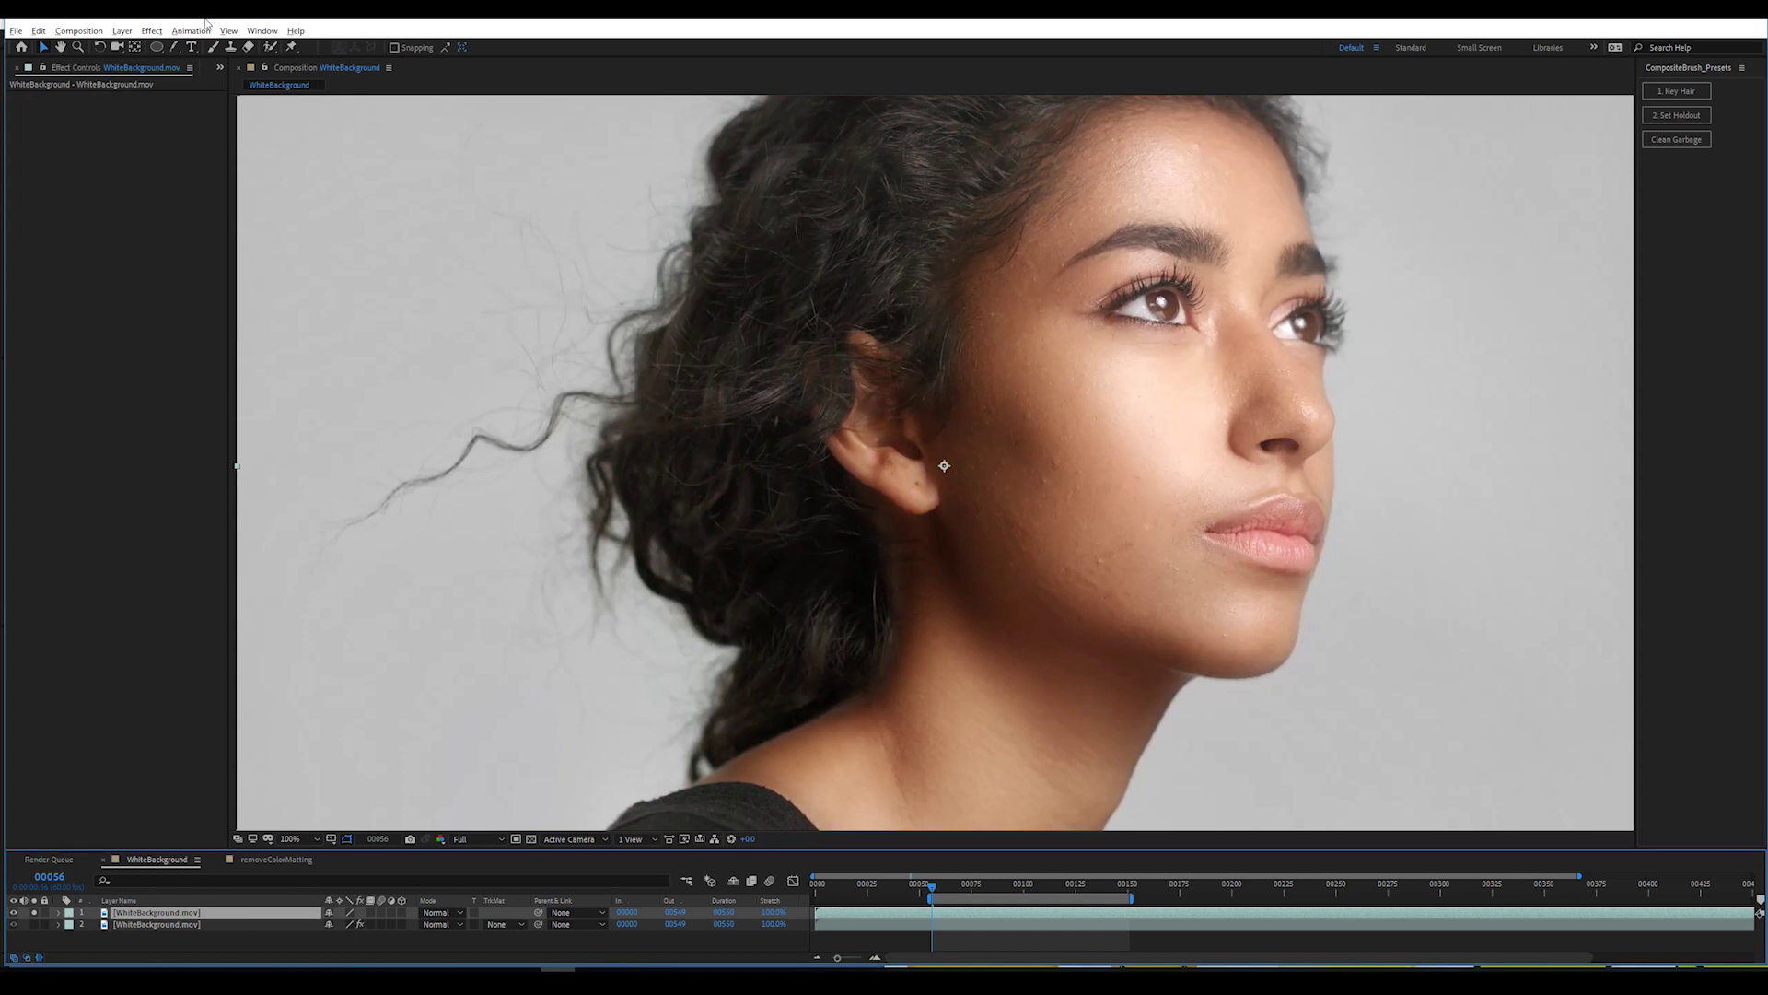
{"action": "left_click", "coordinate": [152, 31]}
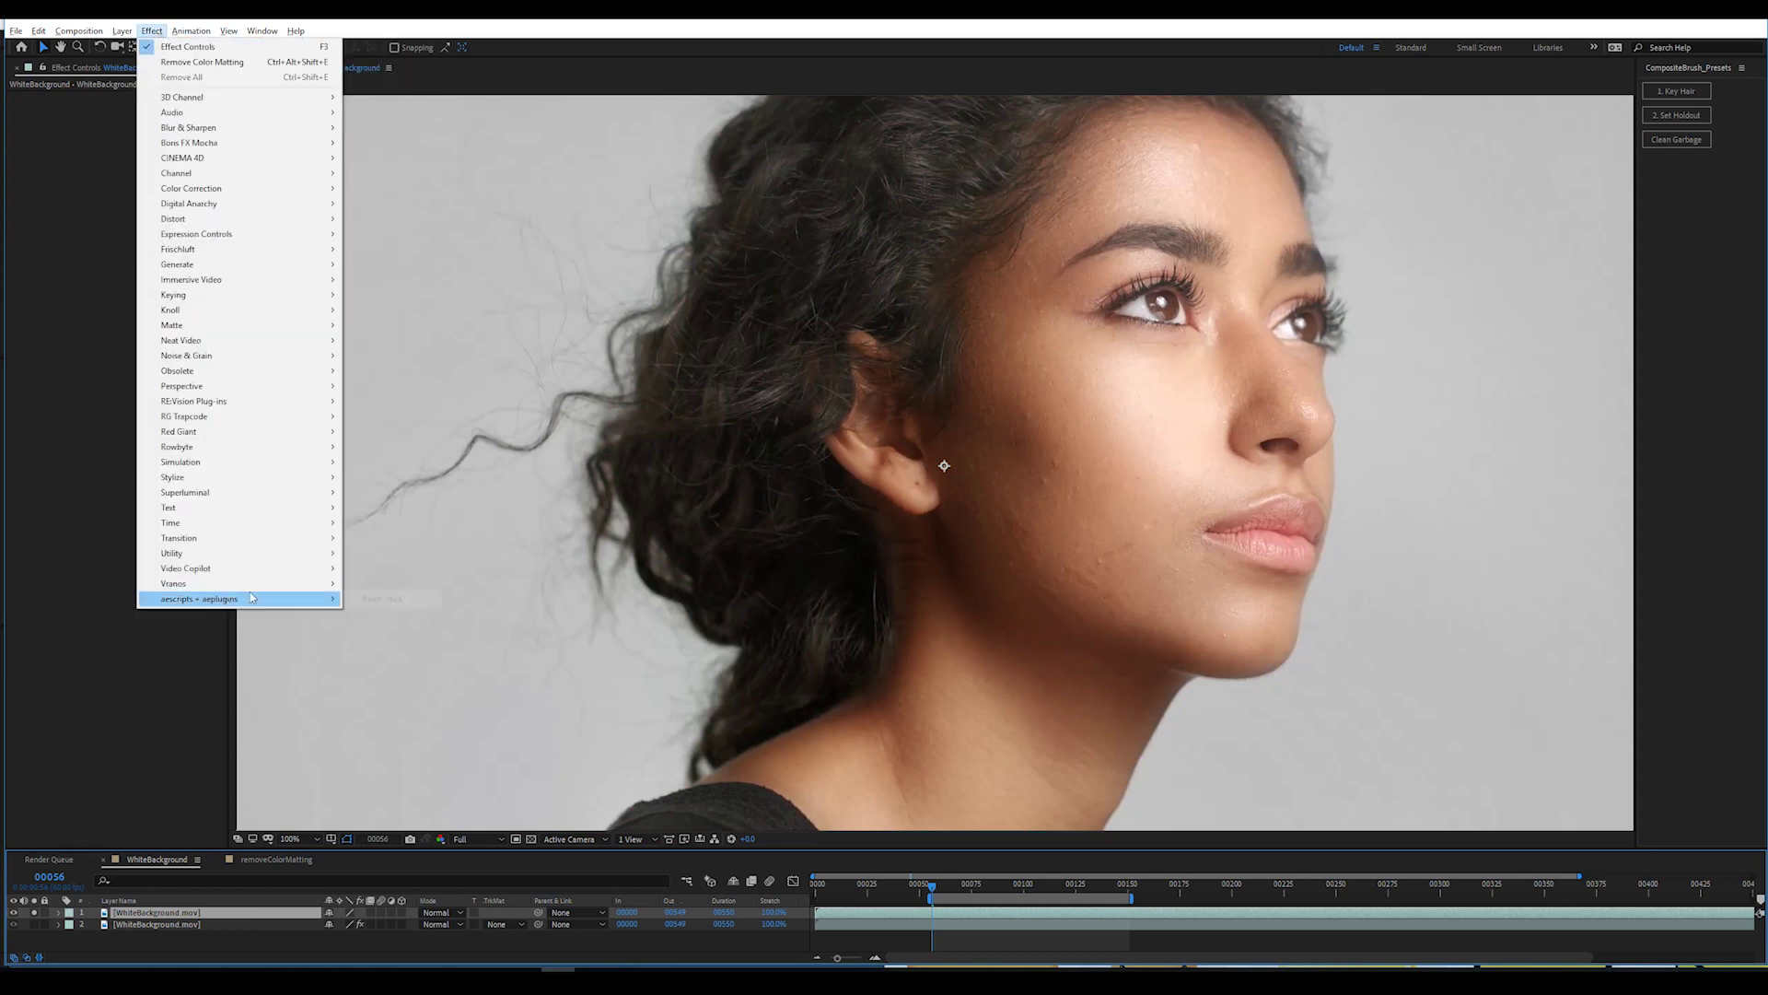
{"action": "left_click", "coordinate": [390, 587]}
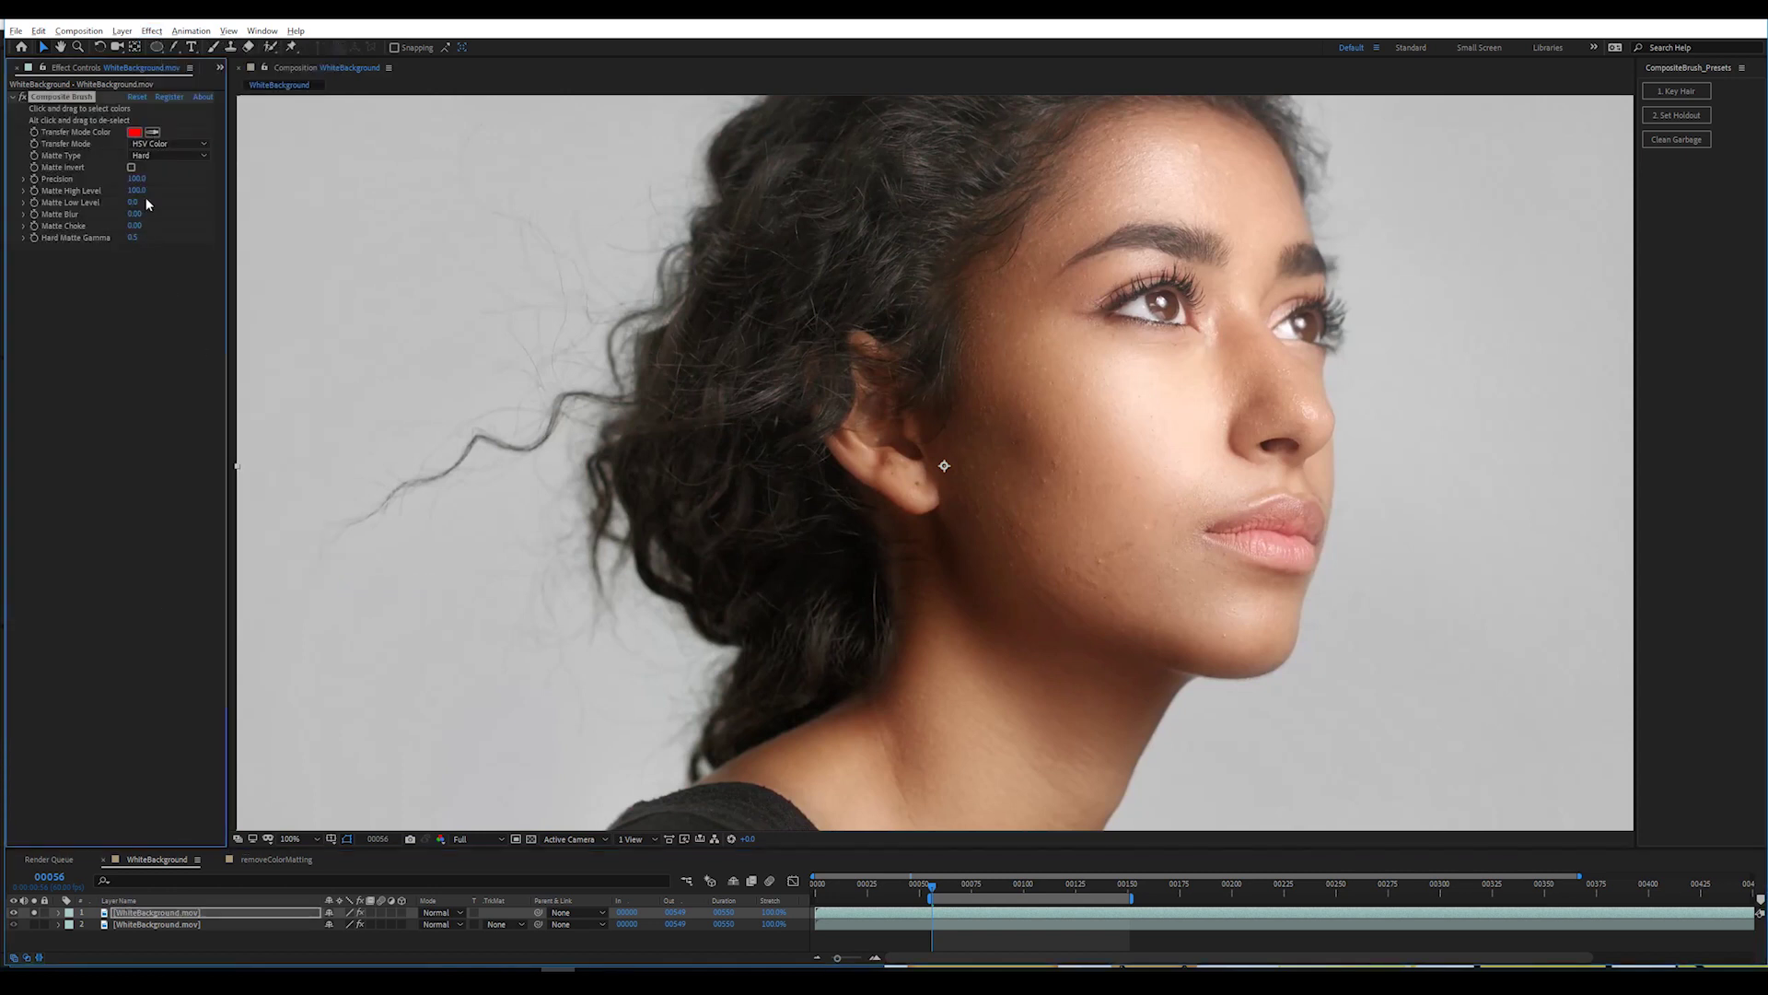
{"action": "left_click", "coordinate": [153, 145]}
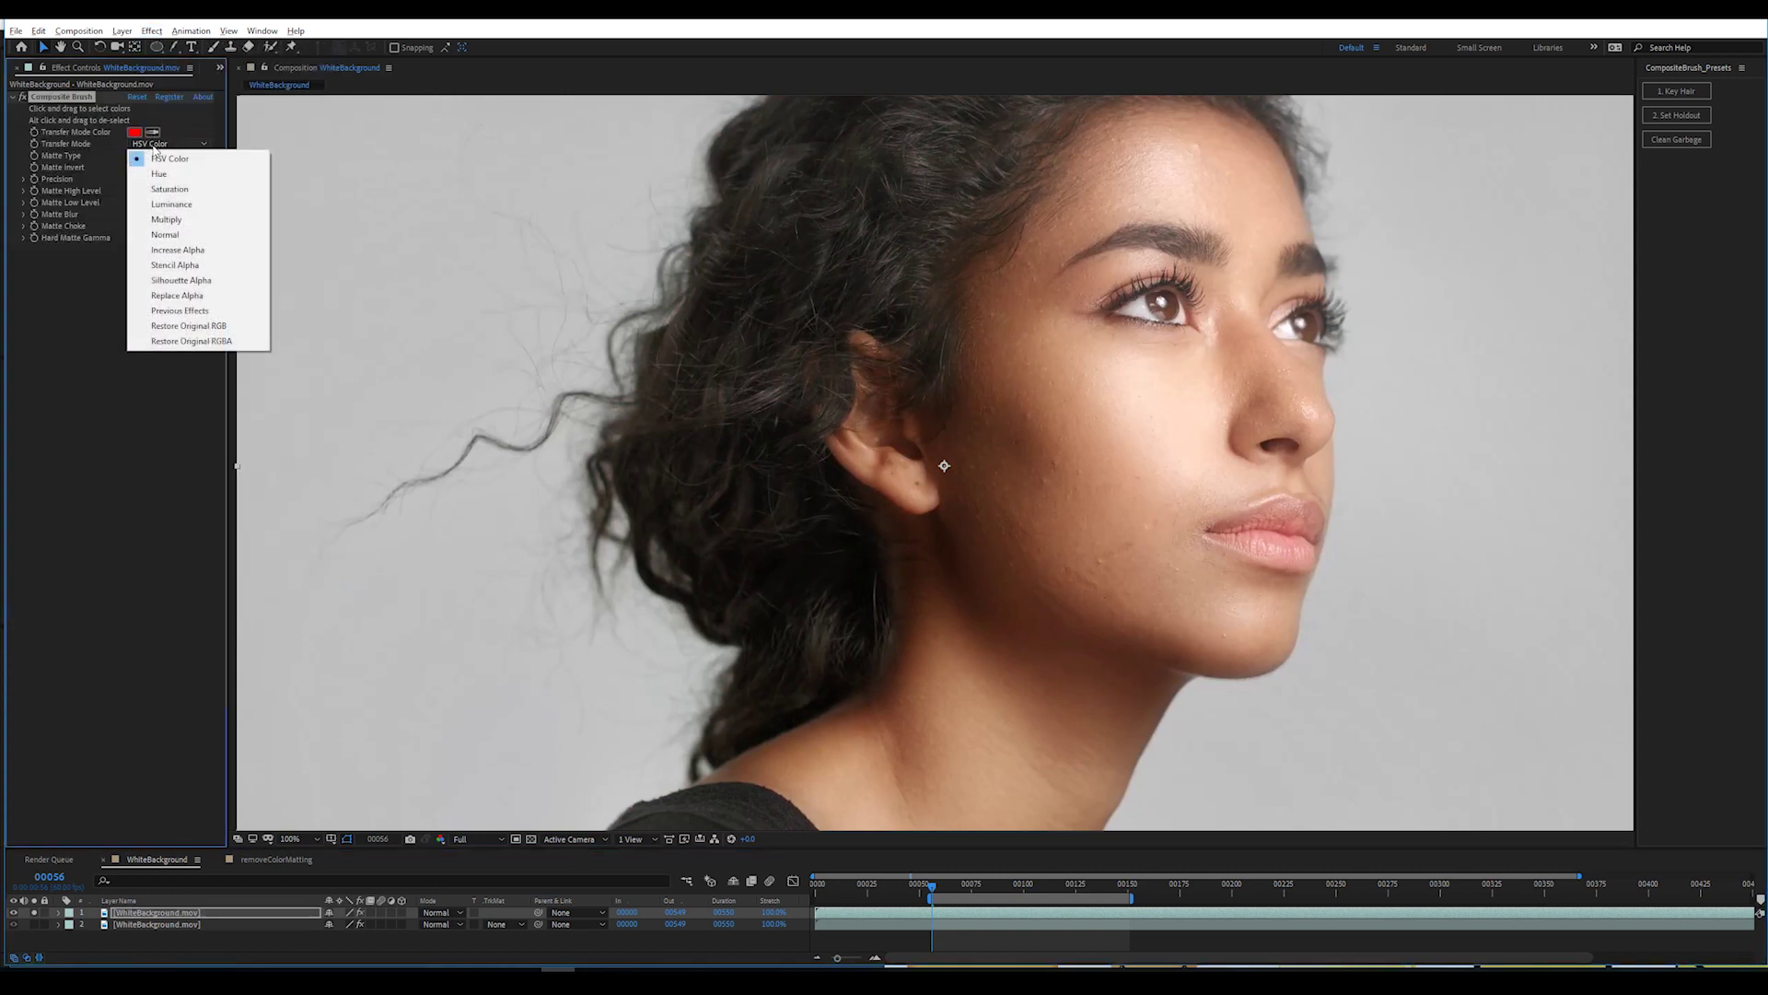
{"action": "left_click", "coordinate": [190, 237]}
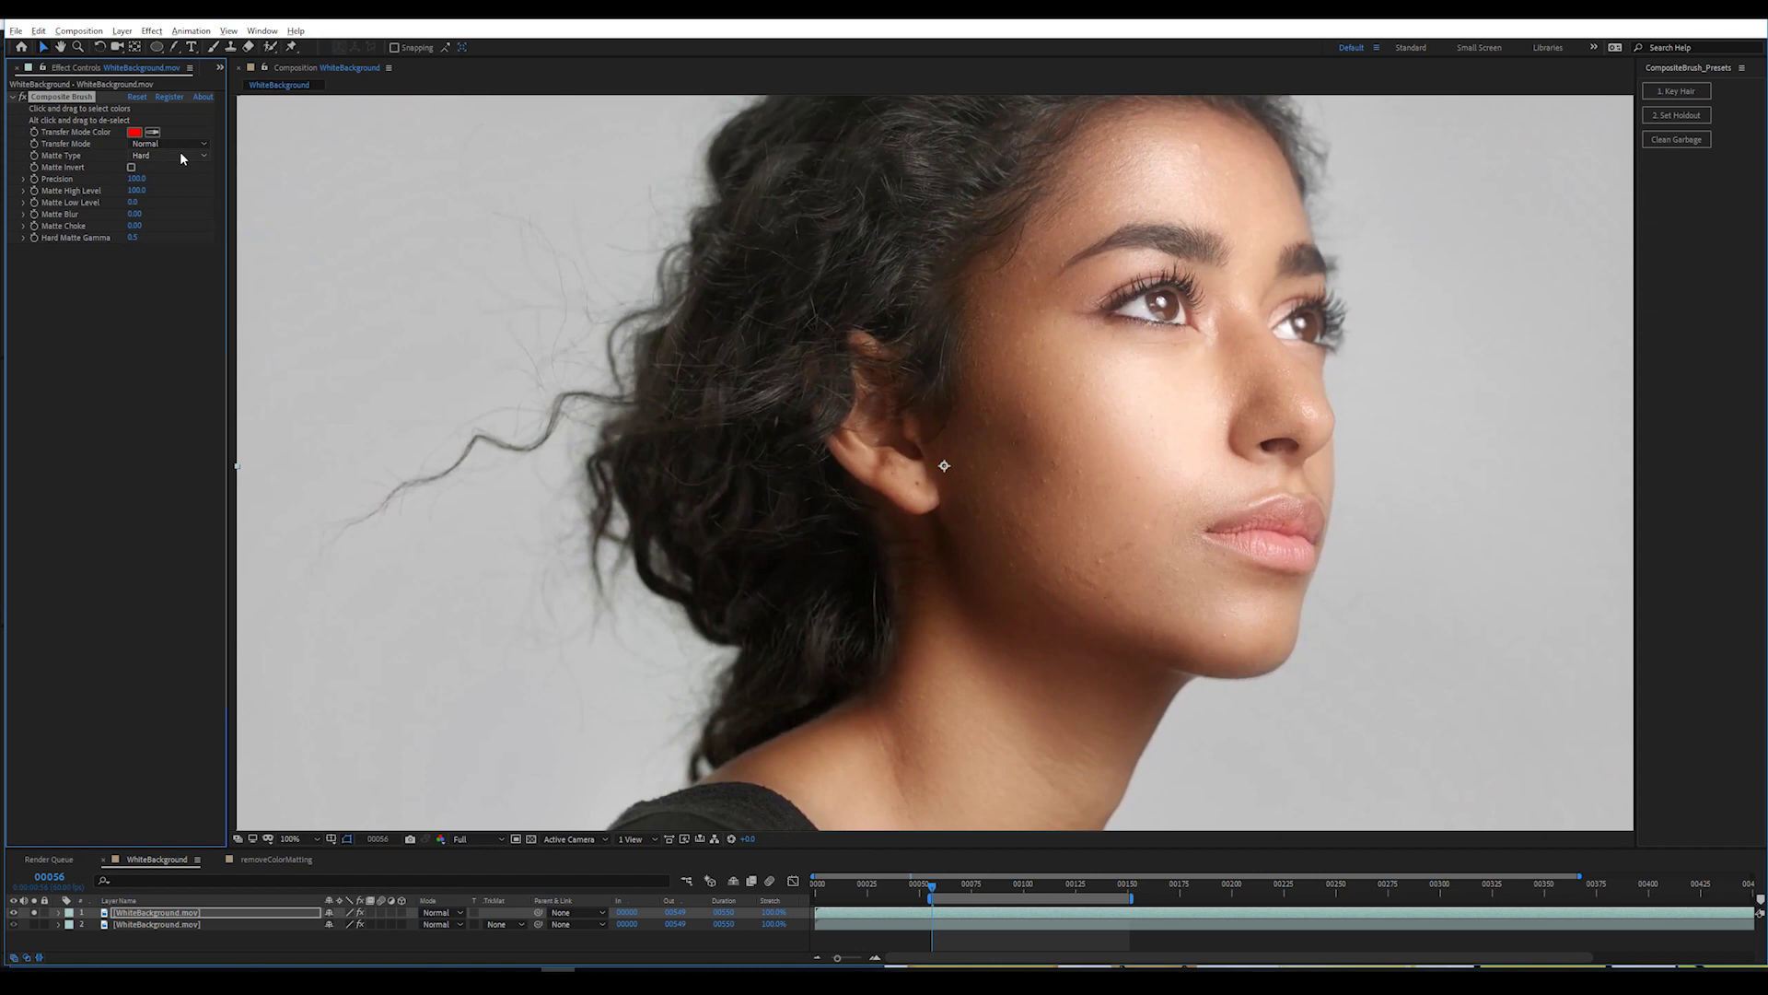
Sample the skin and hair colours into the matte with Precision 90, removing the pink background spill.
{"action": "mouse_move", "coordinate": [897, 524]}
{"action": "left_mouse_down"}
{"action": "mouse_move", "coordinate": [1155, 299]}
{"action": "mouse_move", "coordinate": [1116, 415]}
{"action": "left_mouse_up"}
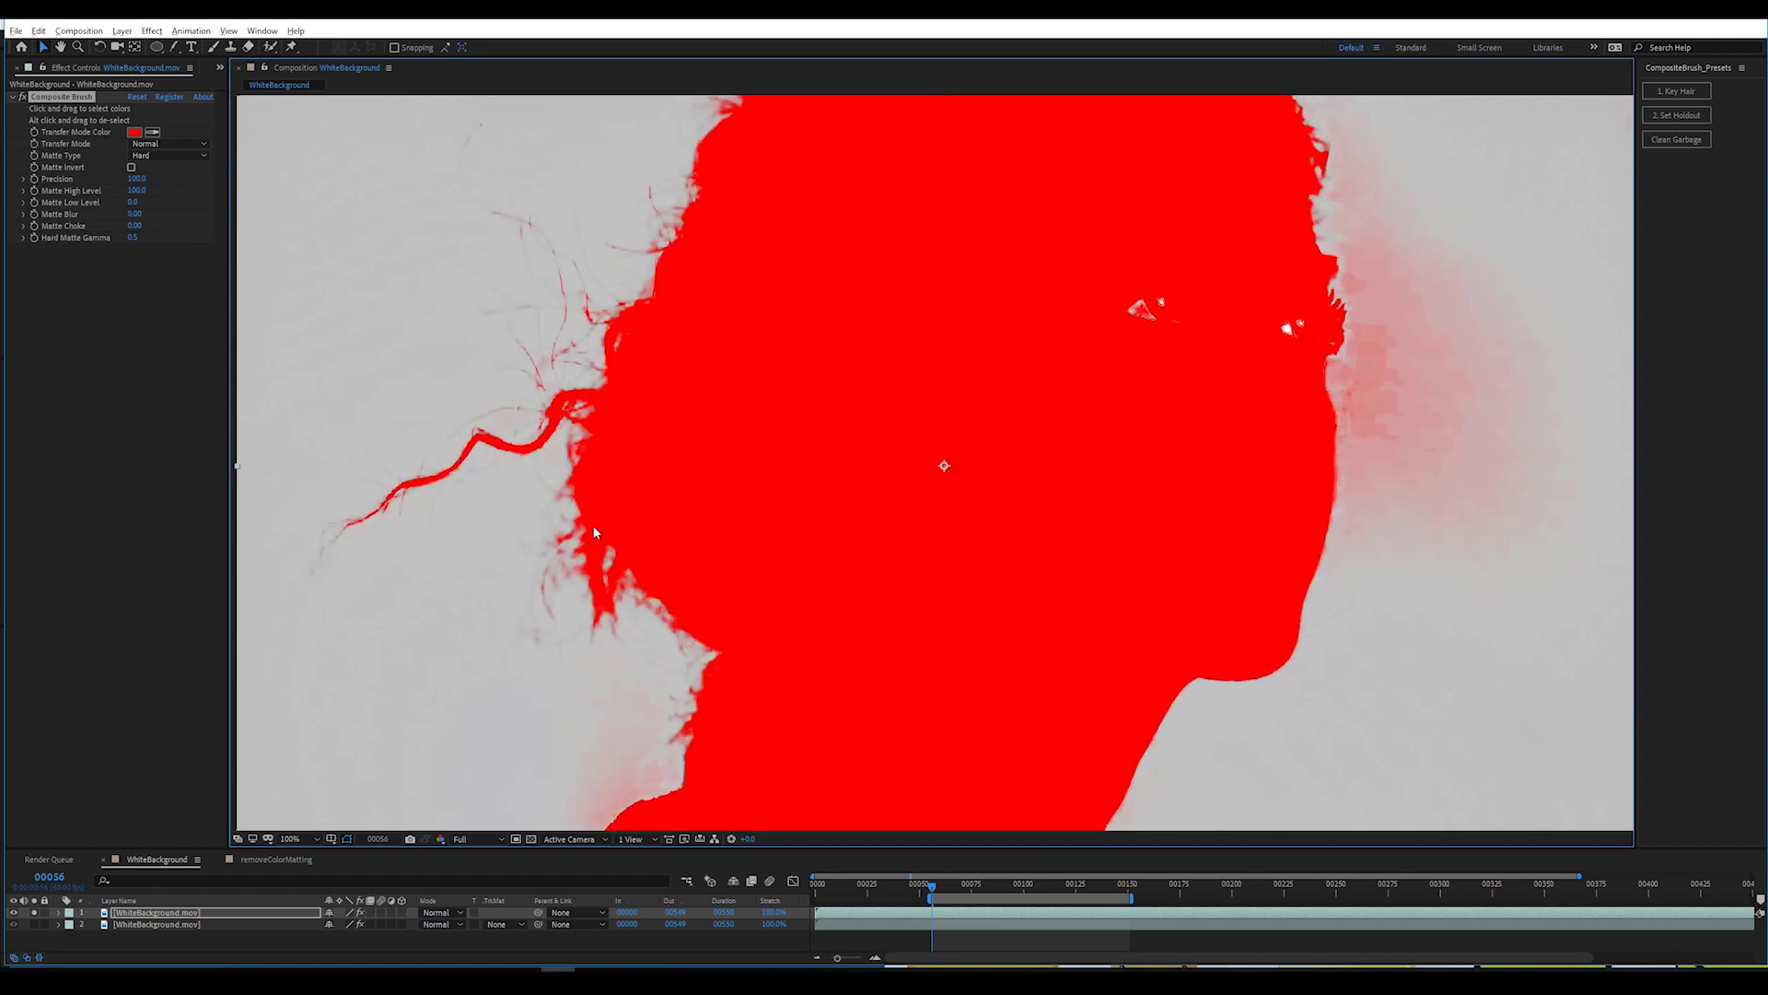
{"action": "left_click", "coordinate": [606, 550], "text": "alt"}
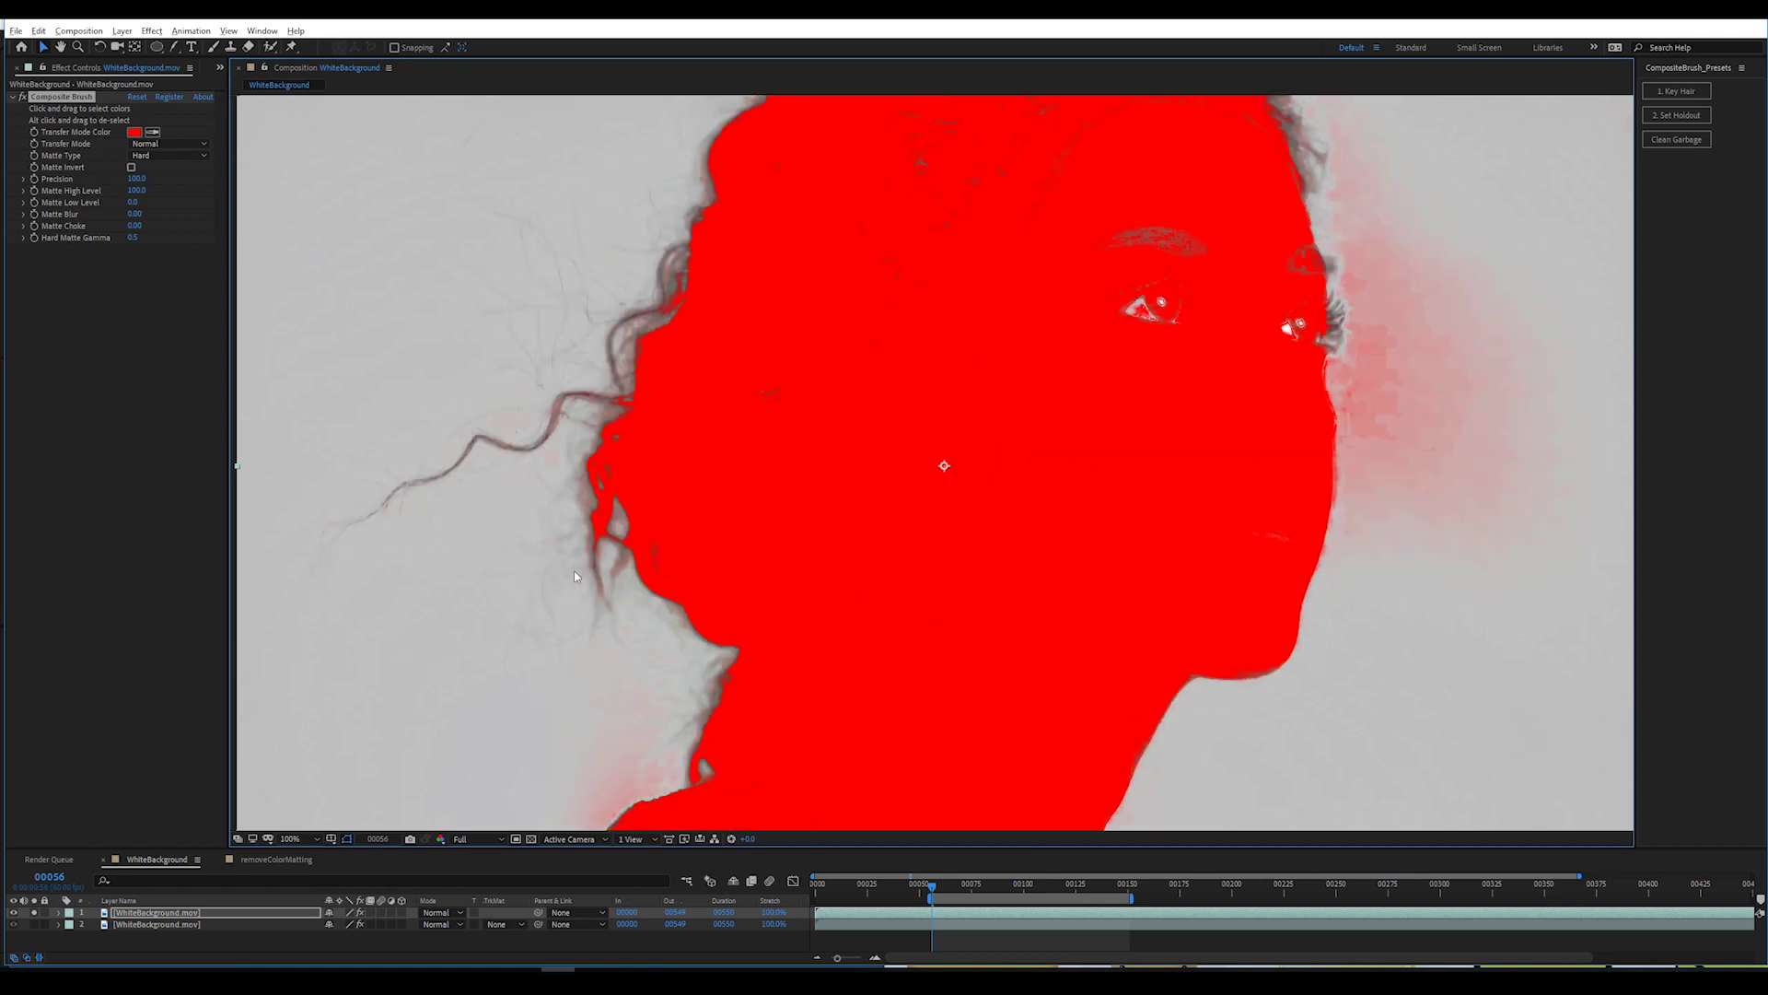
{"action": "left_click", "coordinate": [619, 476], "text": "alt"}
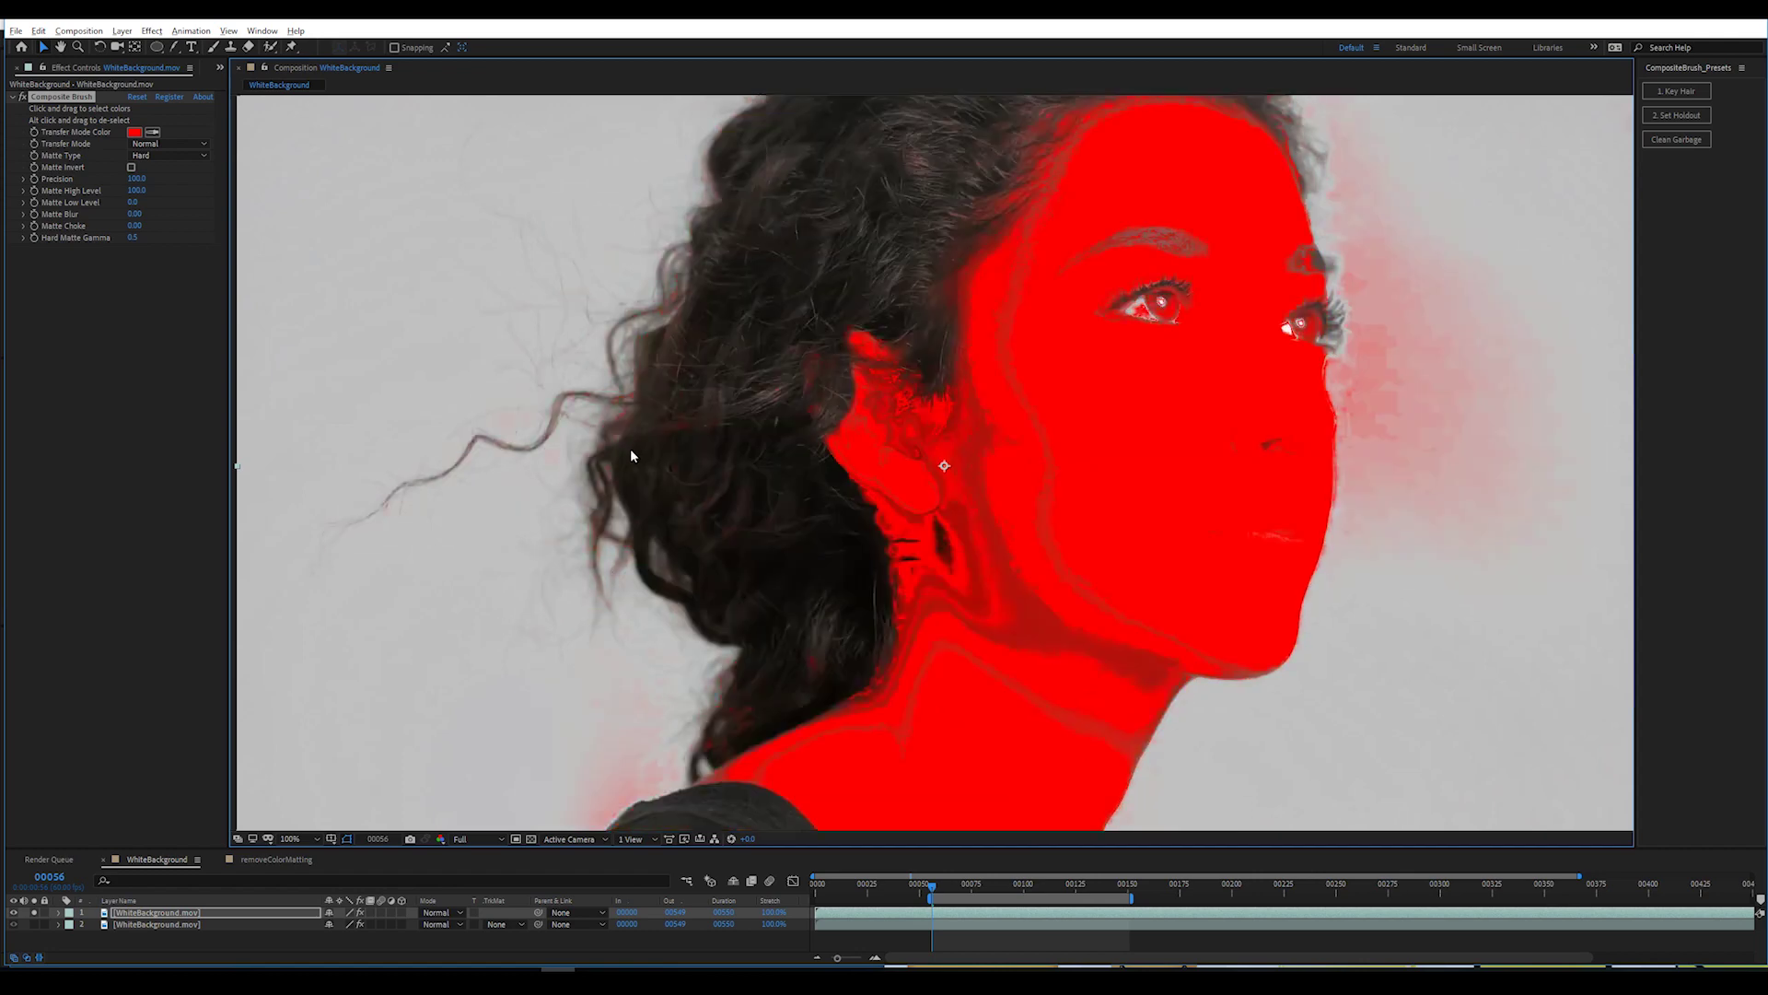
{"action": "left_click_drag", "start_coordinate": [691, 455], "coordinate": [798, 554]}
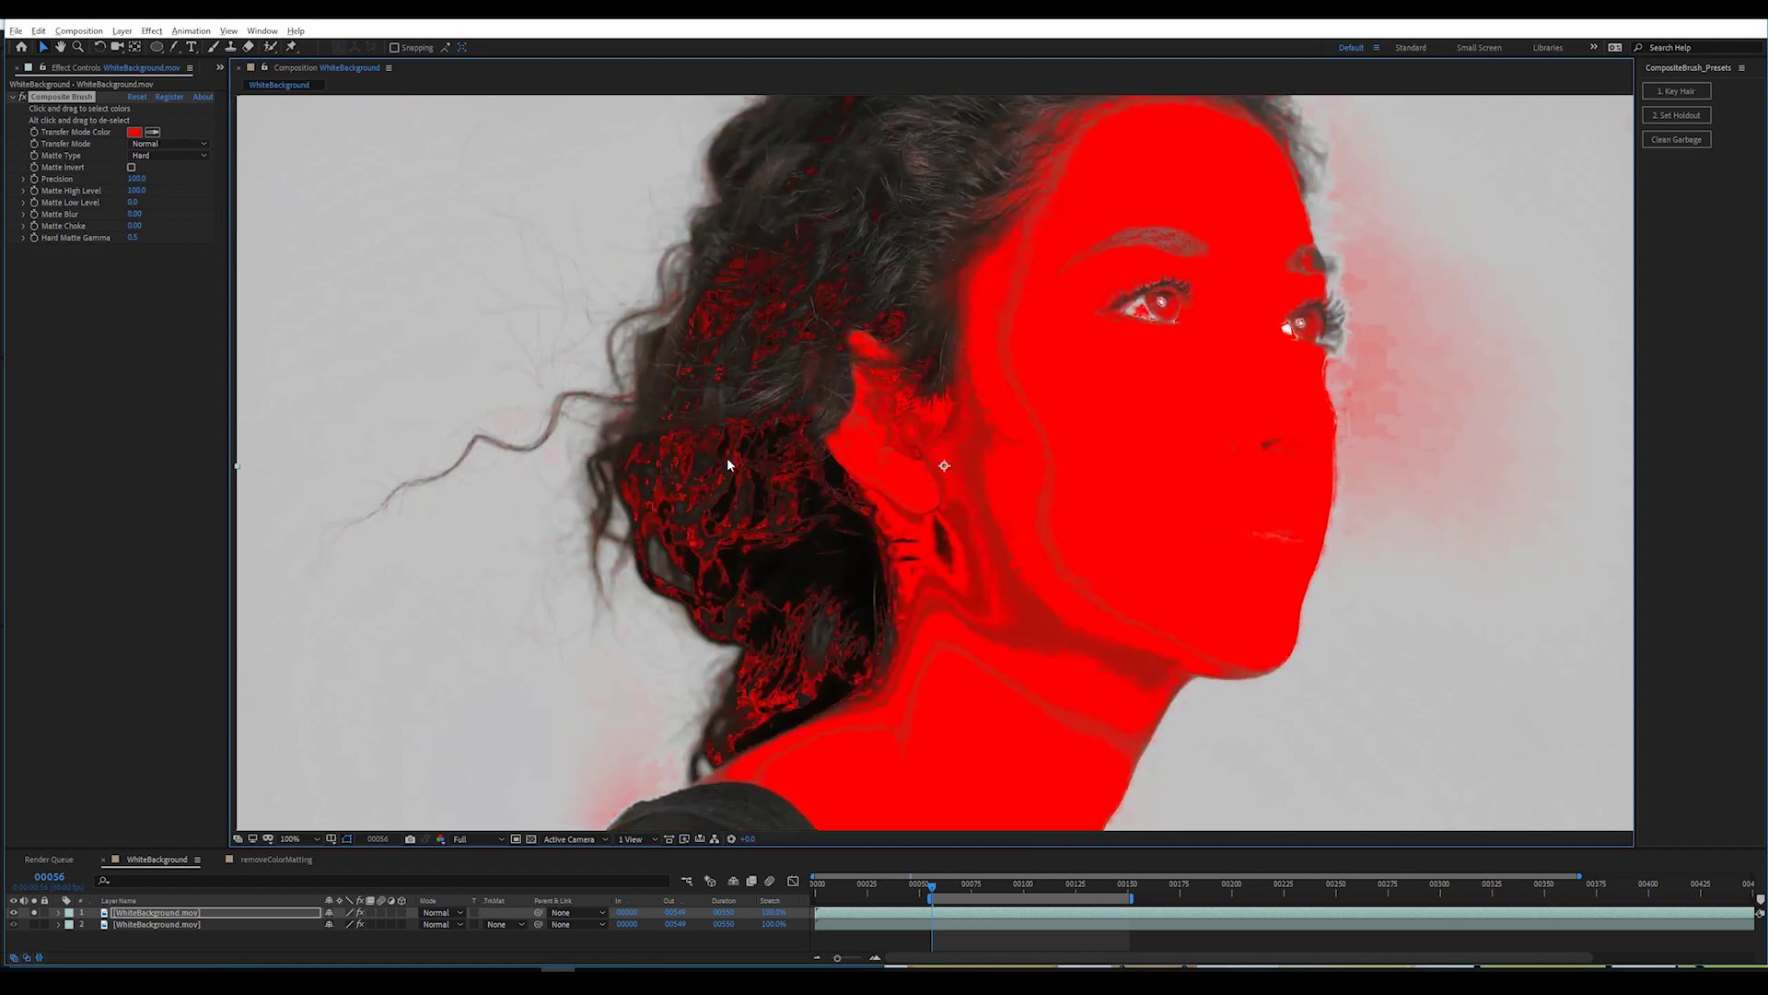
{"action": "left_click", "coordinate": [138, 178]}
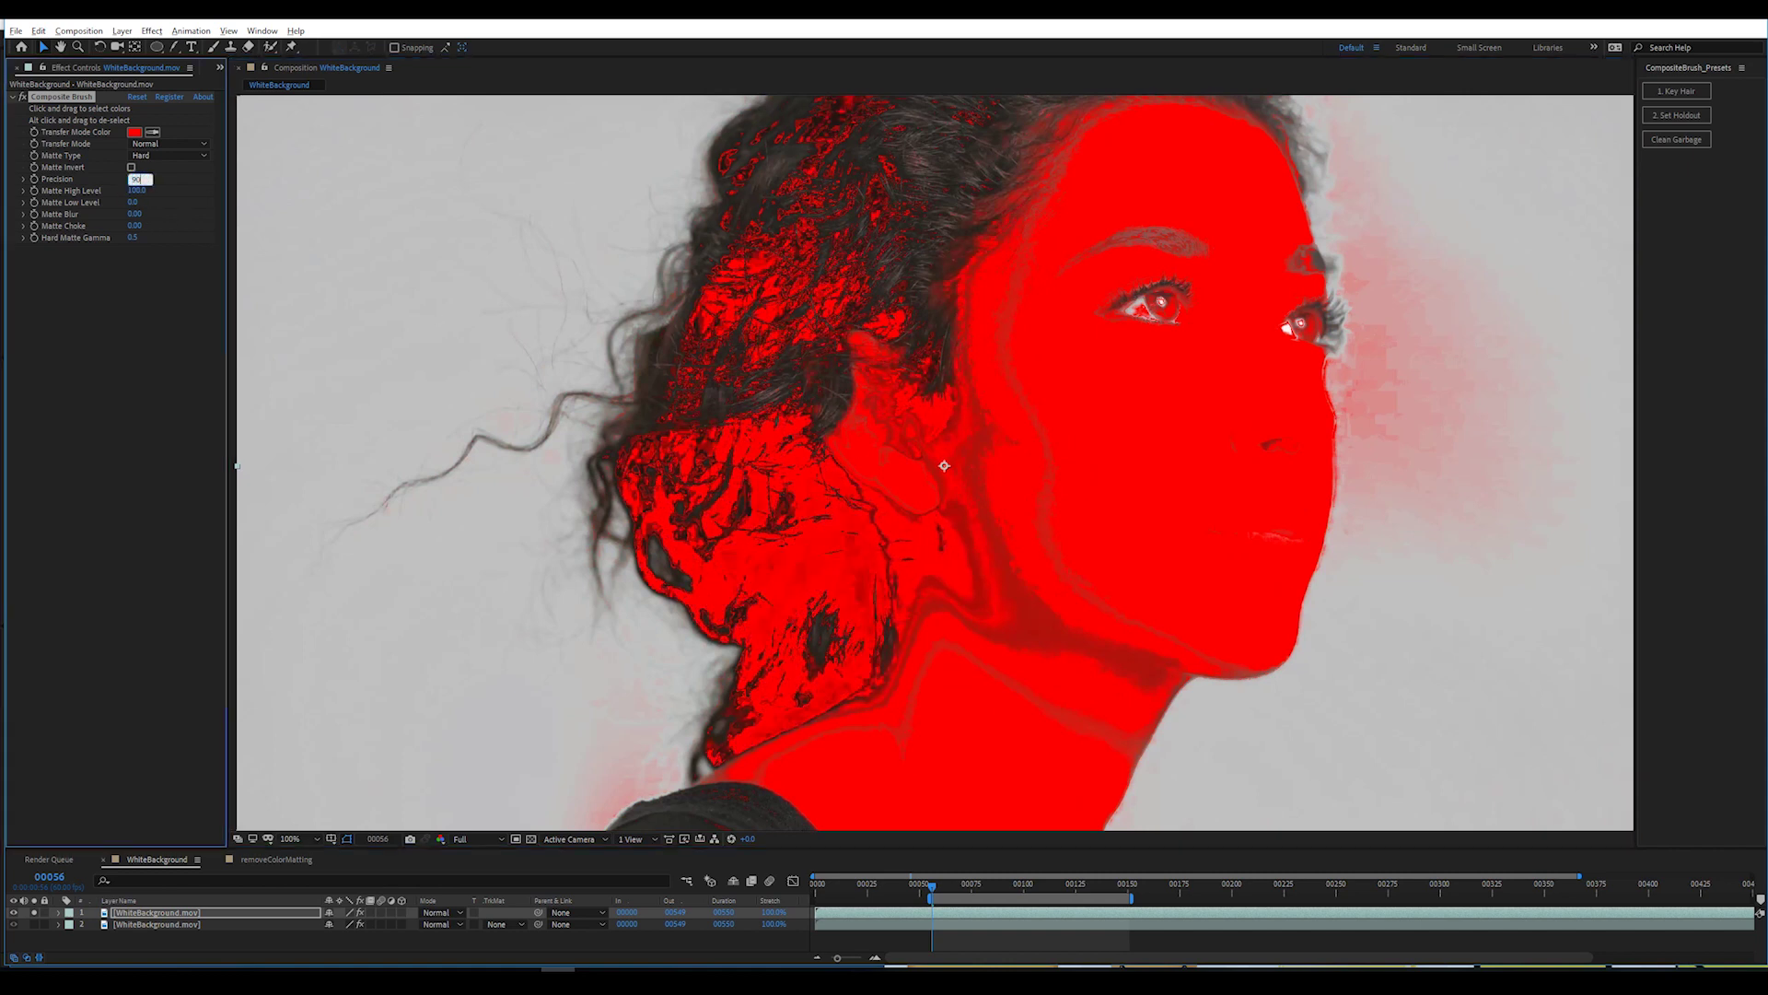
{"action": "type", "text": "90"}
{"action": "key", "text": "Return"}
{"action": "left_click", "coordinate": [729, 387]}
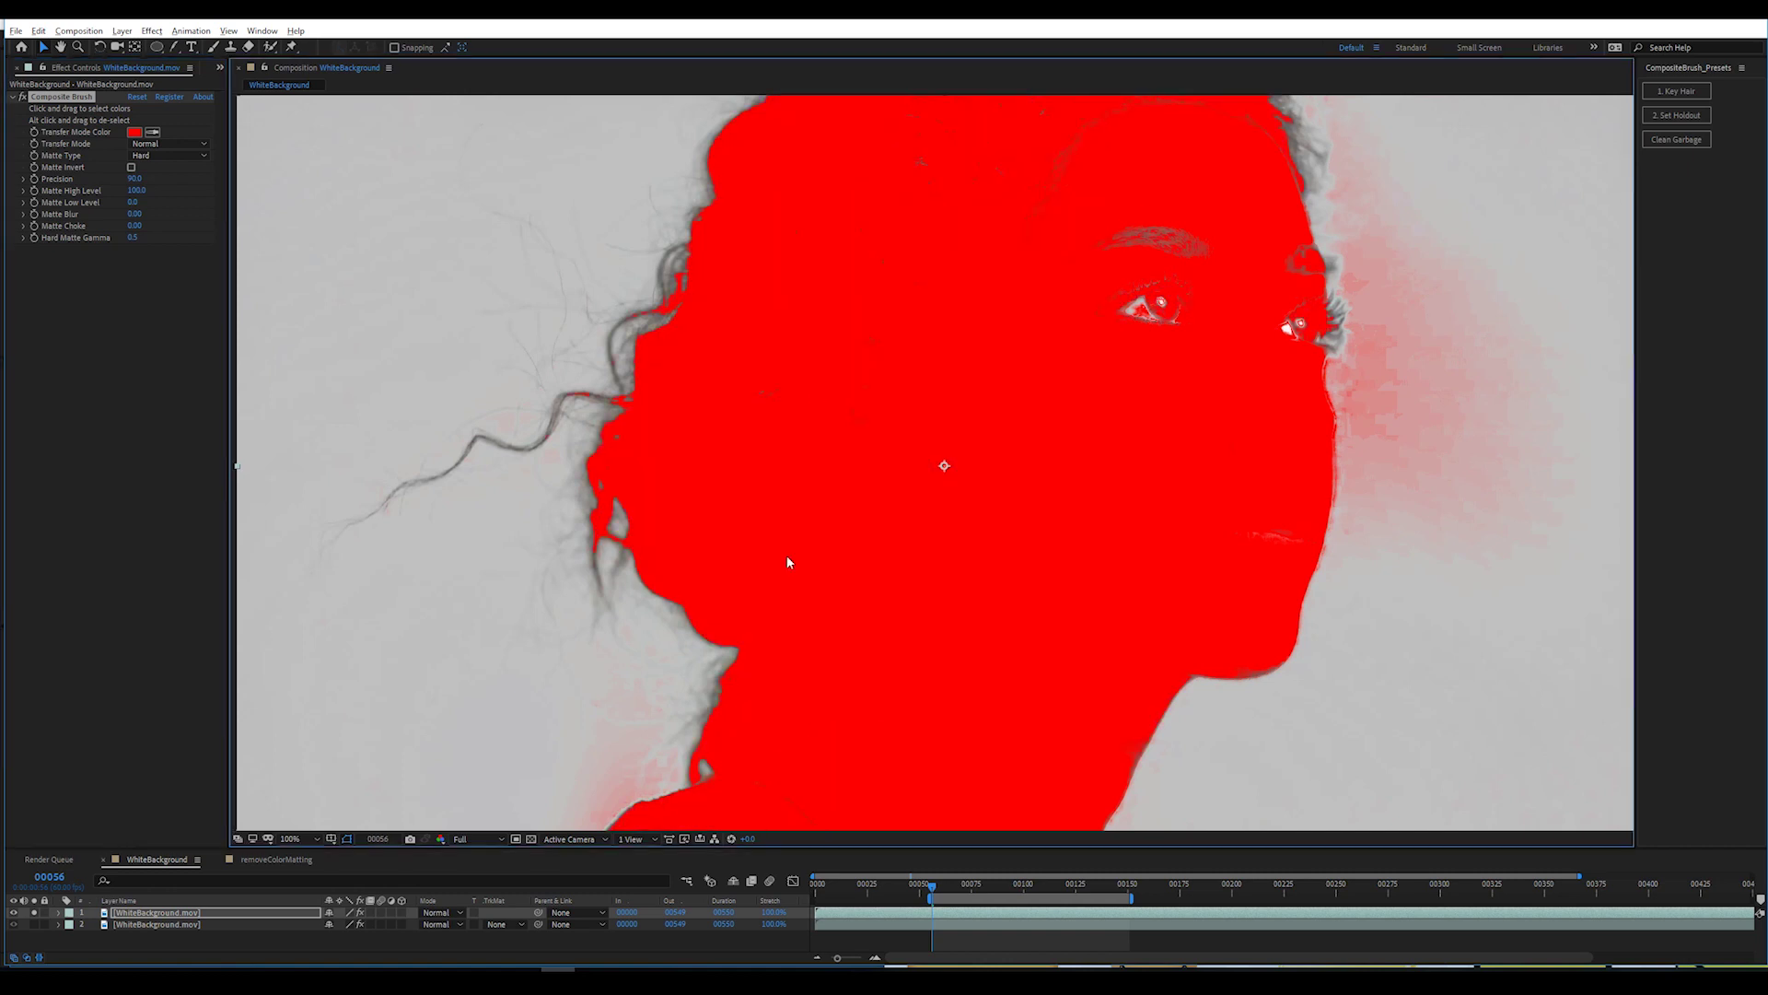
{"action": "left_click", "coordinate": [1367, 390], "text": "alt"}
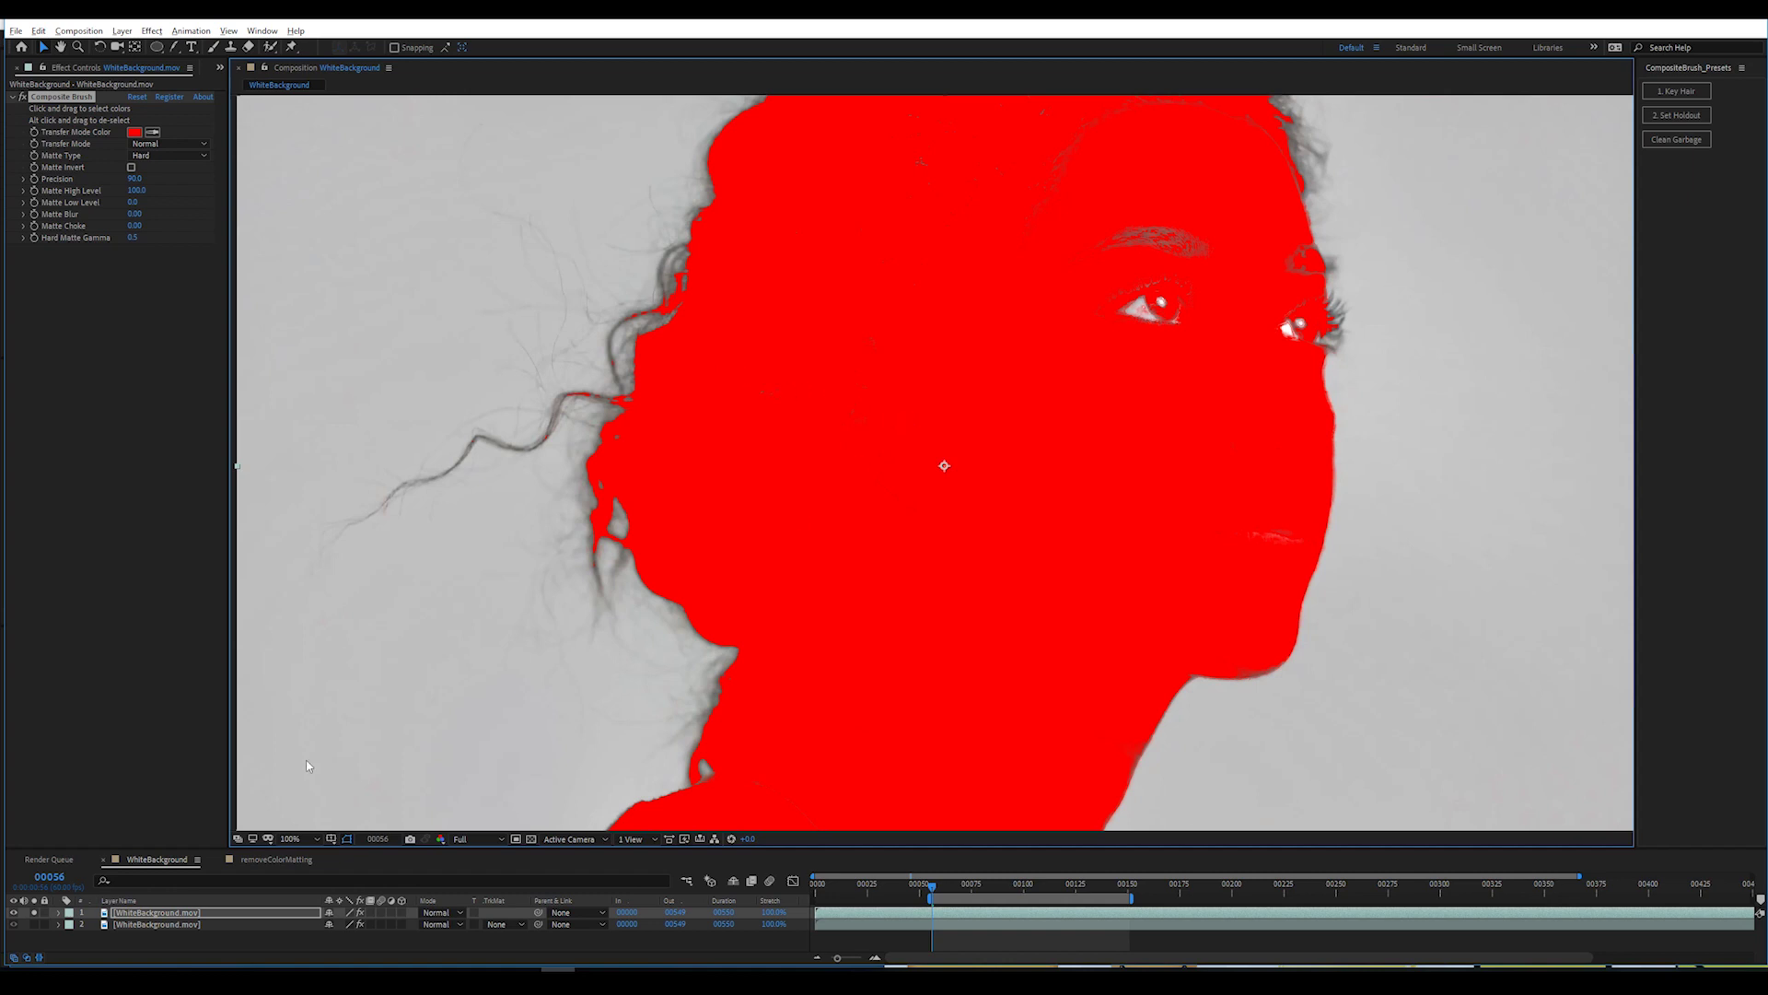
{"action": "left_click", "coordinate": [178, 914]}
Delete the duplicate layer, view the alpha channel, and lower Matte High Level to about 82 so the background goes black.
{"action": "key", "text": "Delete"}
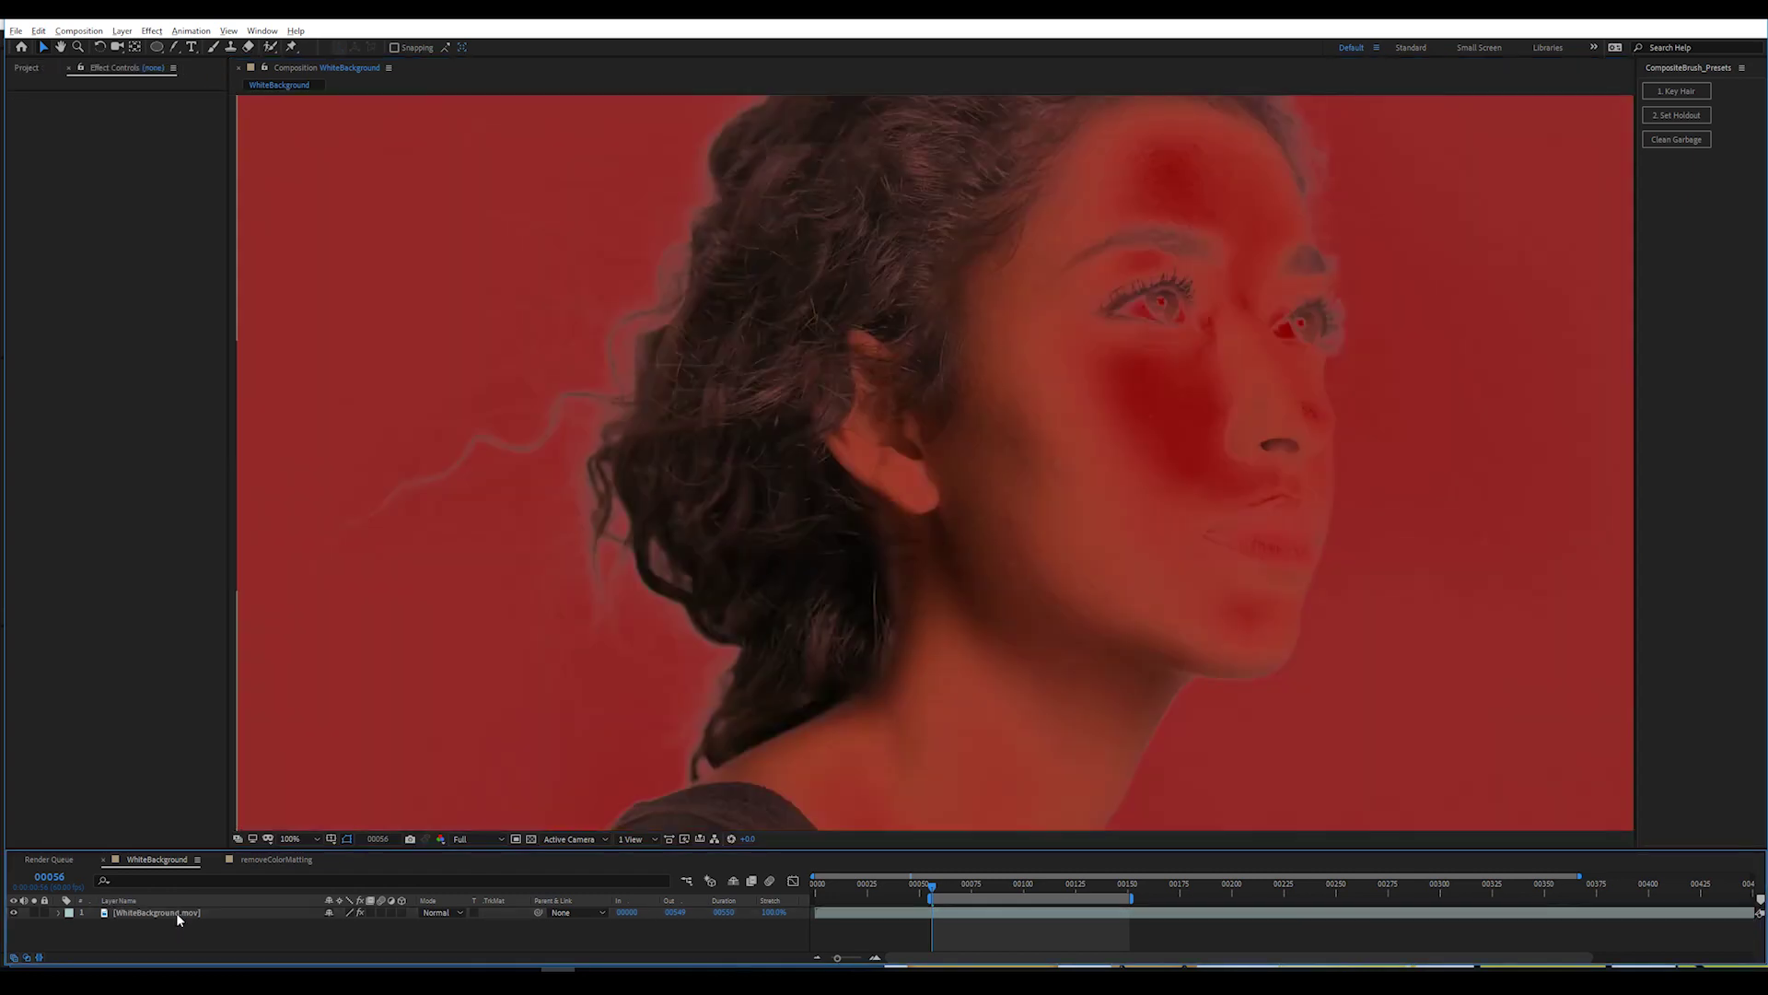
{"action": "left_click", "coordinate": [441, 838]}
{"action": "left_click", "coordinate": [471, 729]}
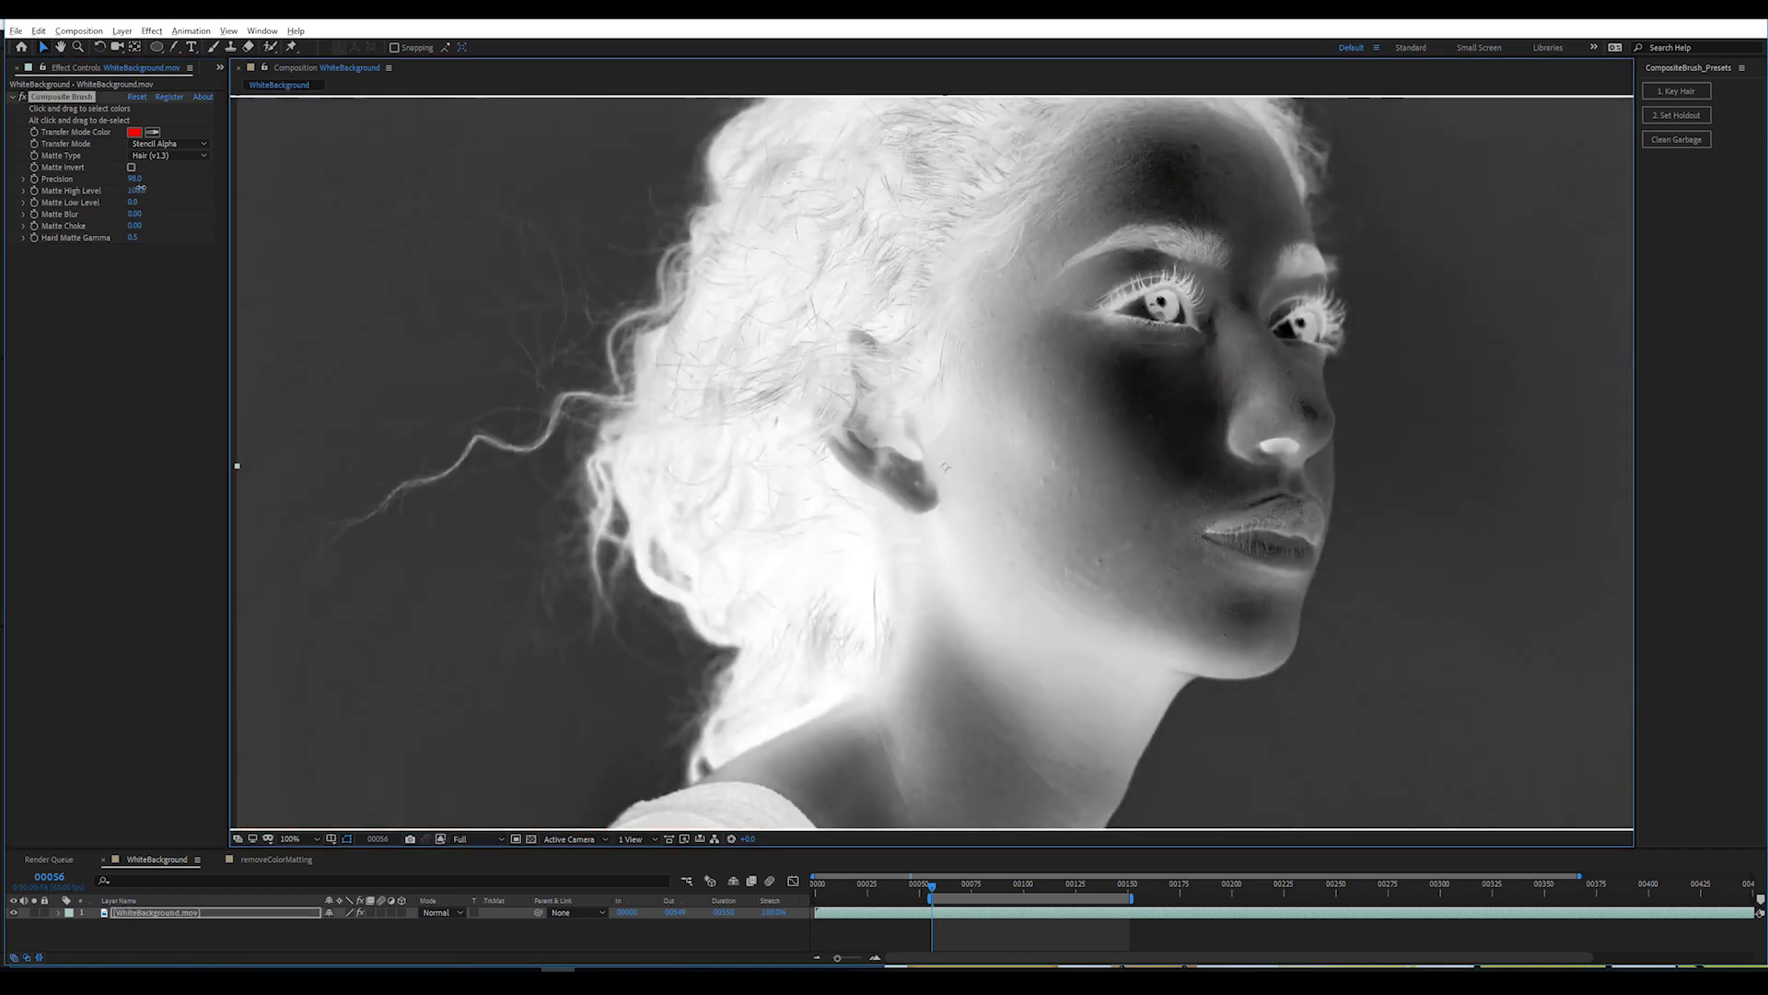
{"action": "left_click_drag", "start_coordinate": [140, 191], "coordinate": [133, 190]}
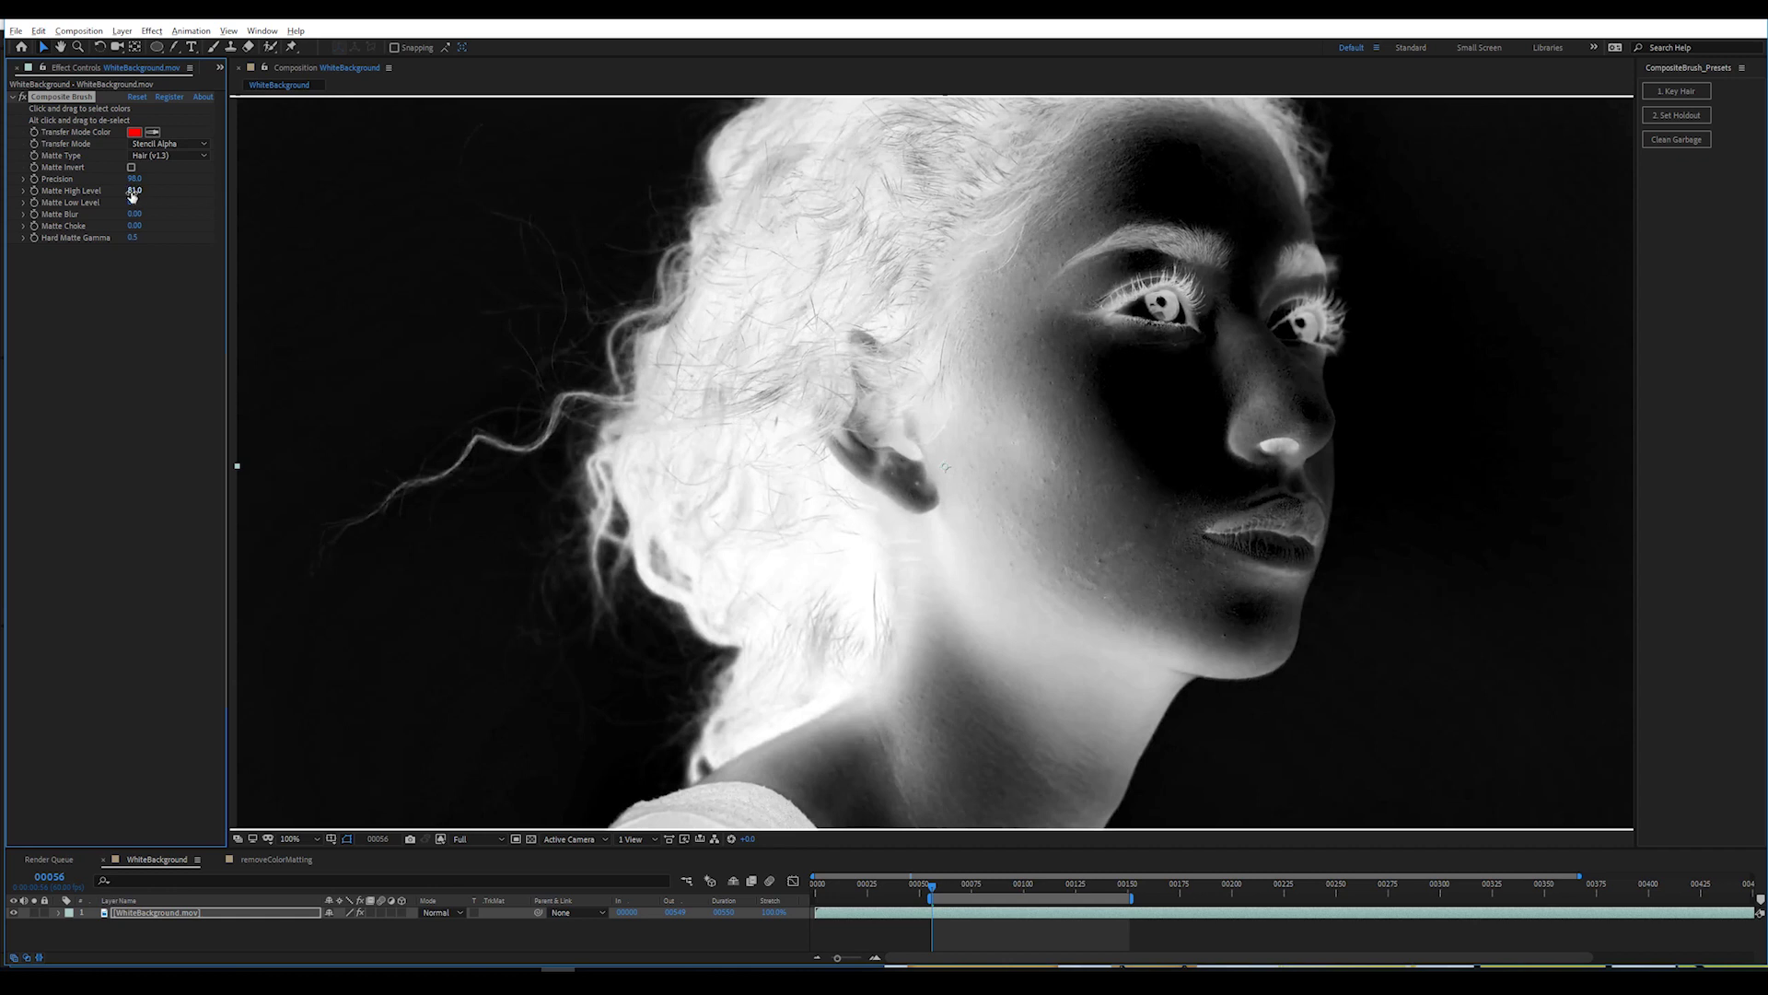
{"action": "left_click_drag", "start_coordinate": [133, 191], "coordinate": [130, 191]}
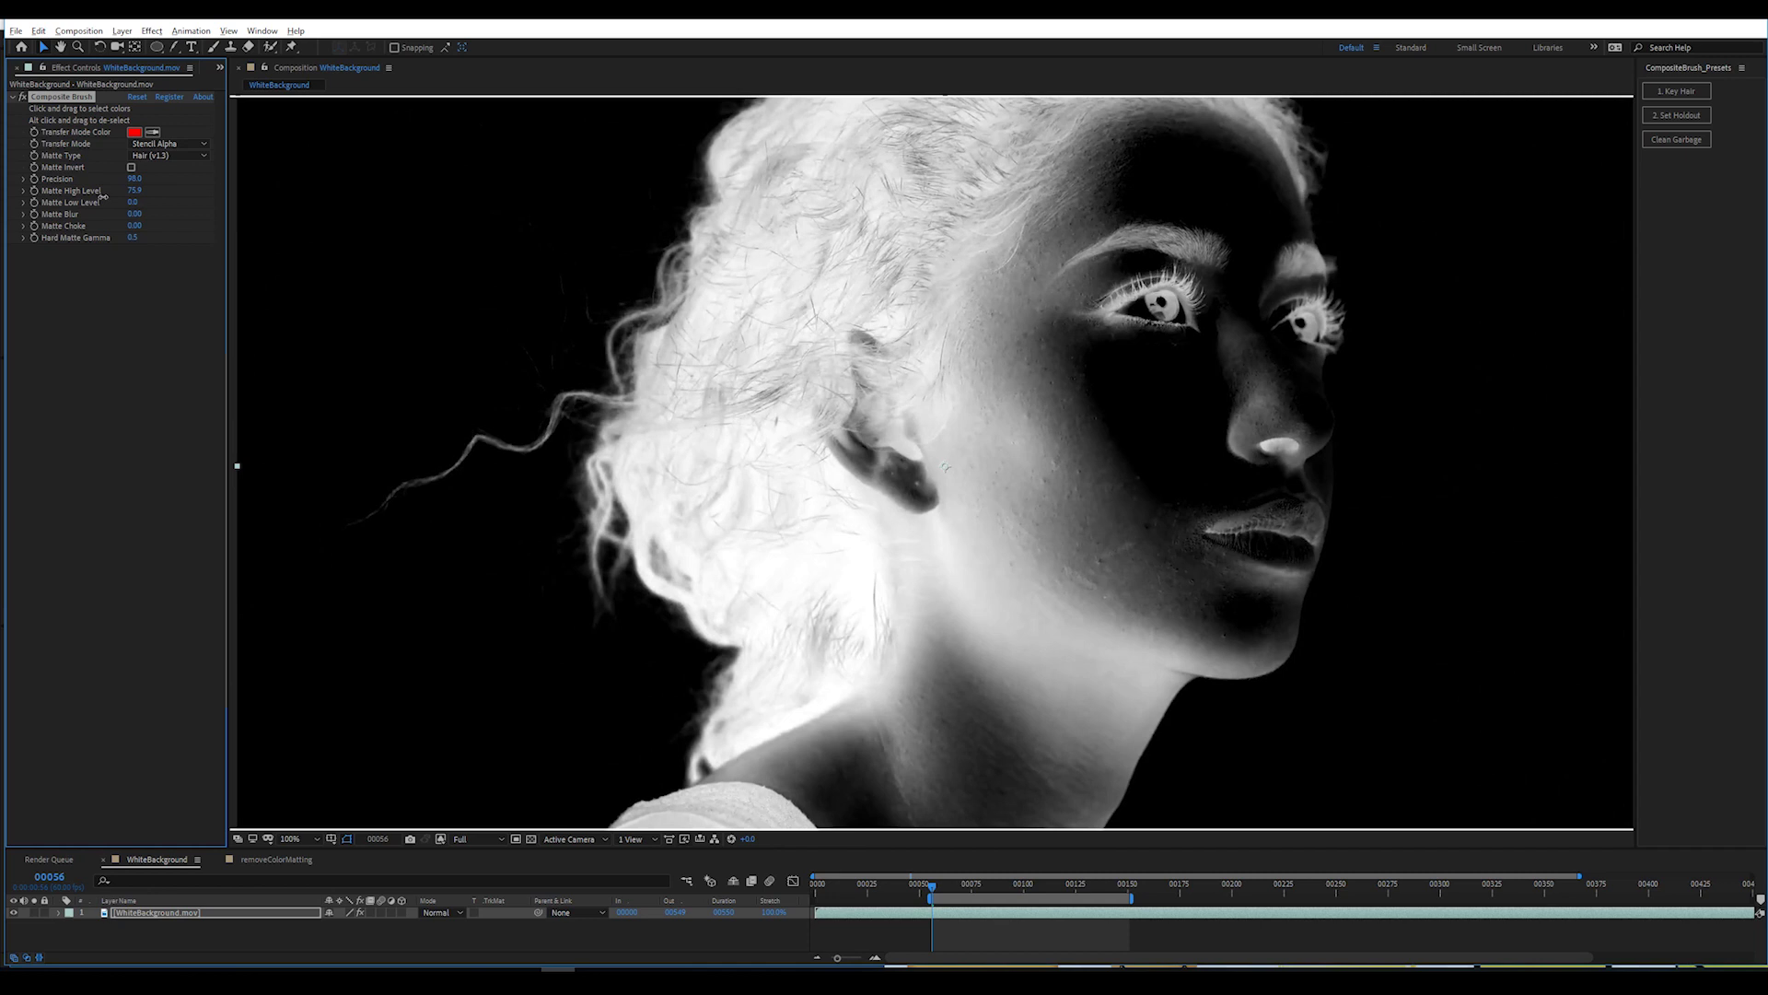
{"action": "left_click_drag", "start_coordinate": [132, 191], "coordinate": [133, 189]}
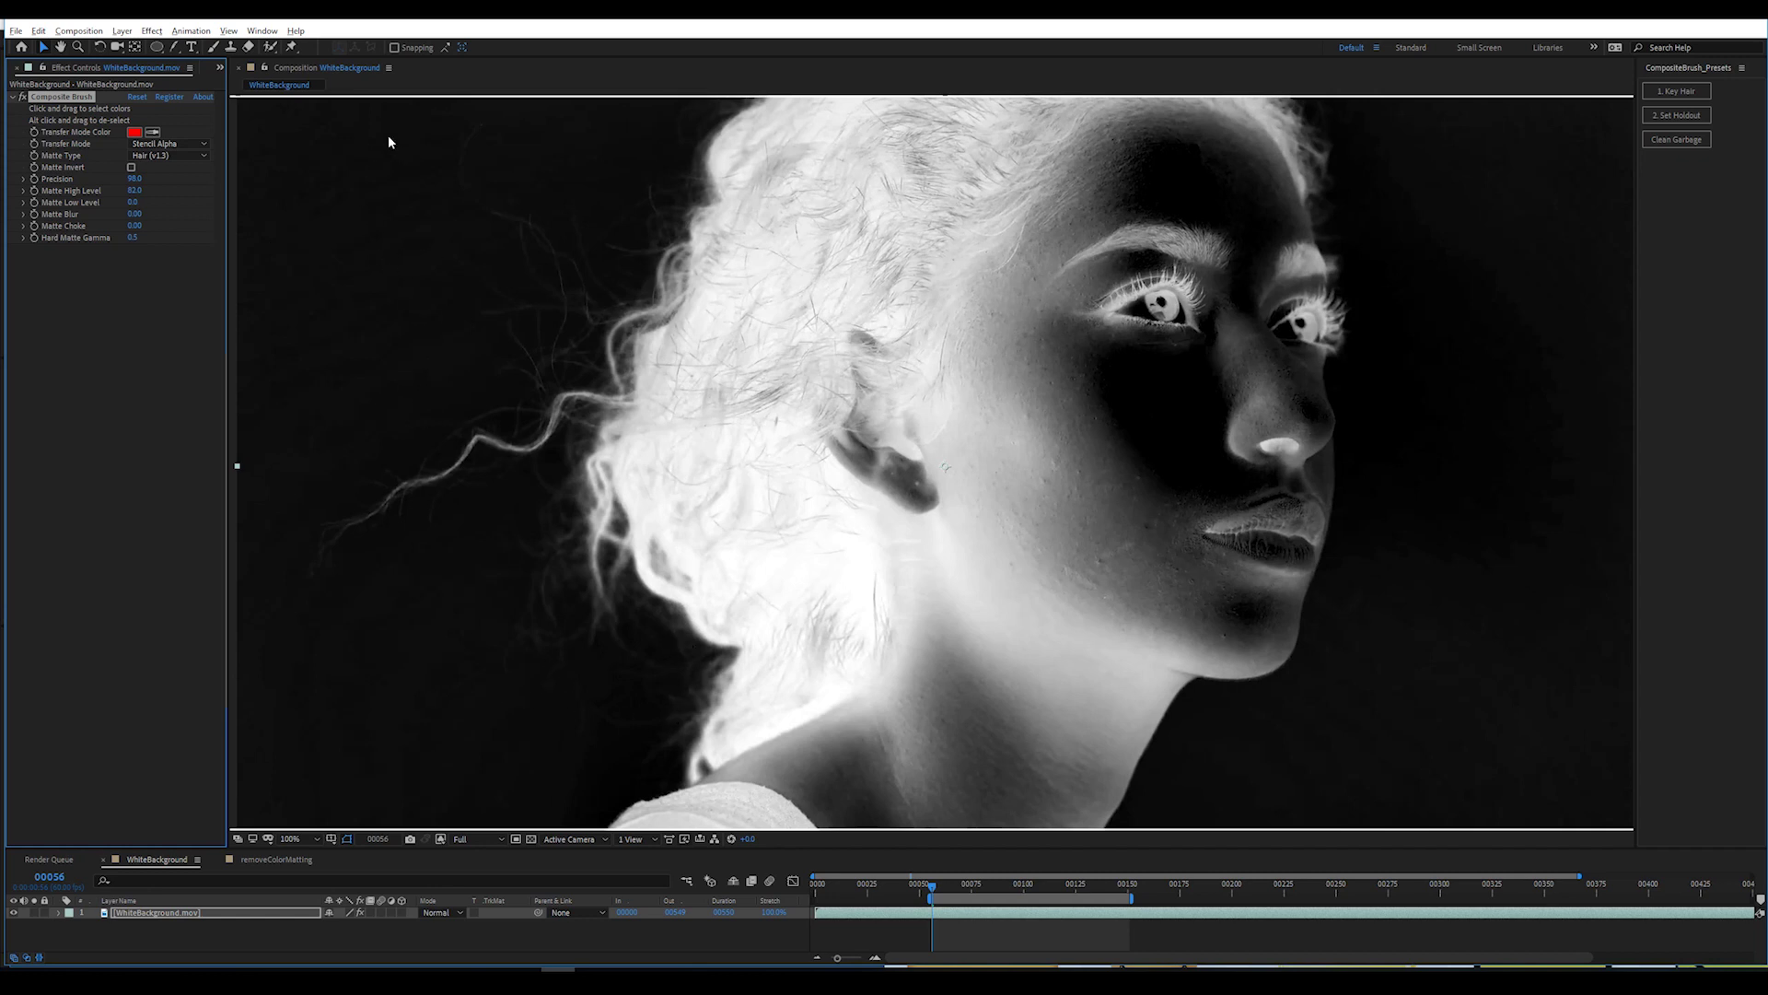
Return the viewer to full colour, add the beach image beneath the footage, and hide the beach layer.
{"action": "left_click", "coordinate": [438, 839]}
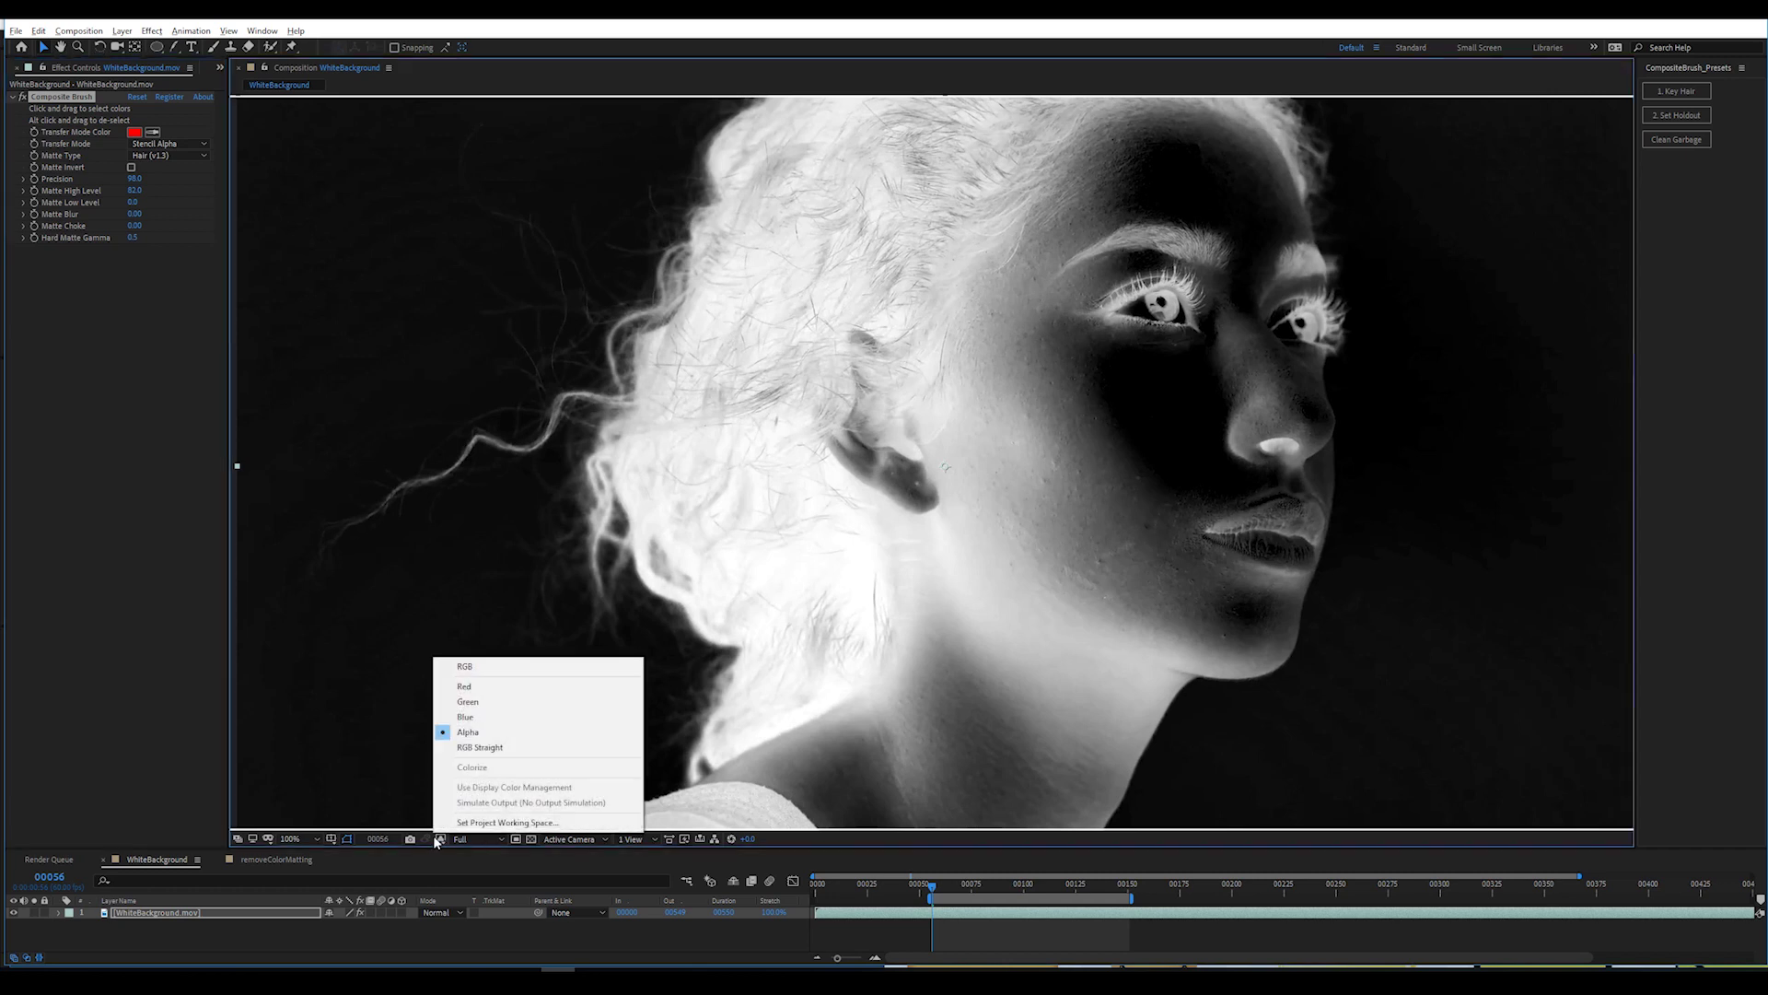
{"action": "left_click", "coordinate": [465, 665]}
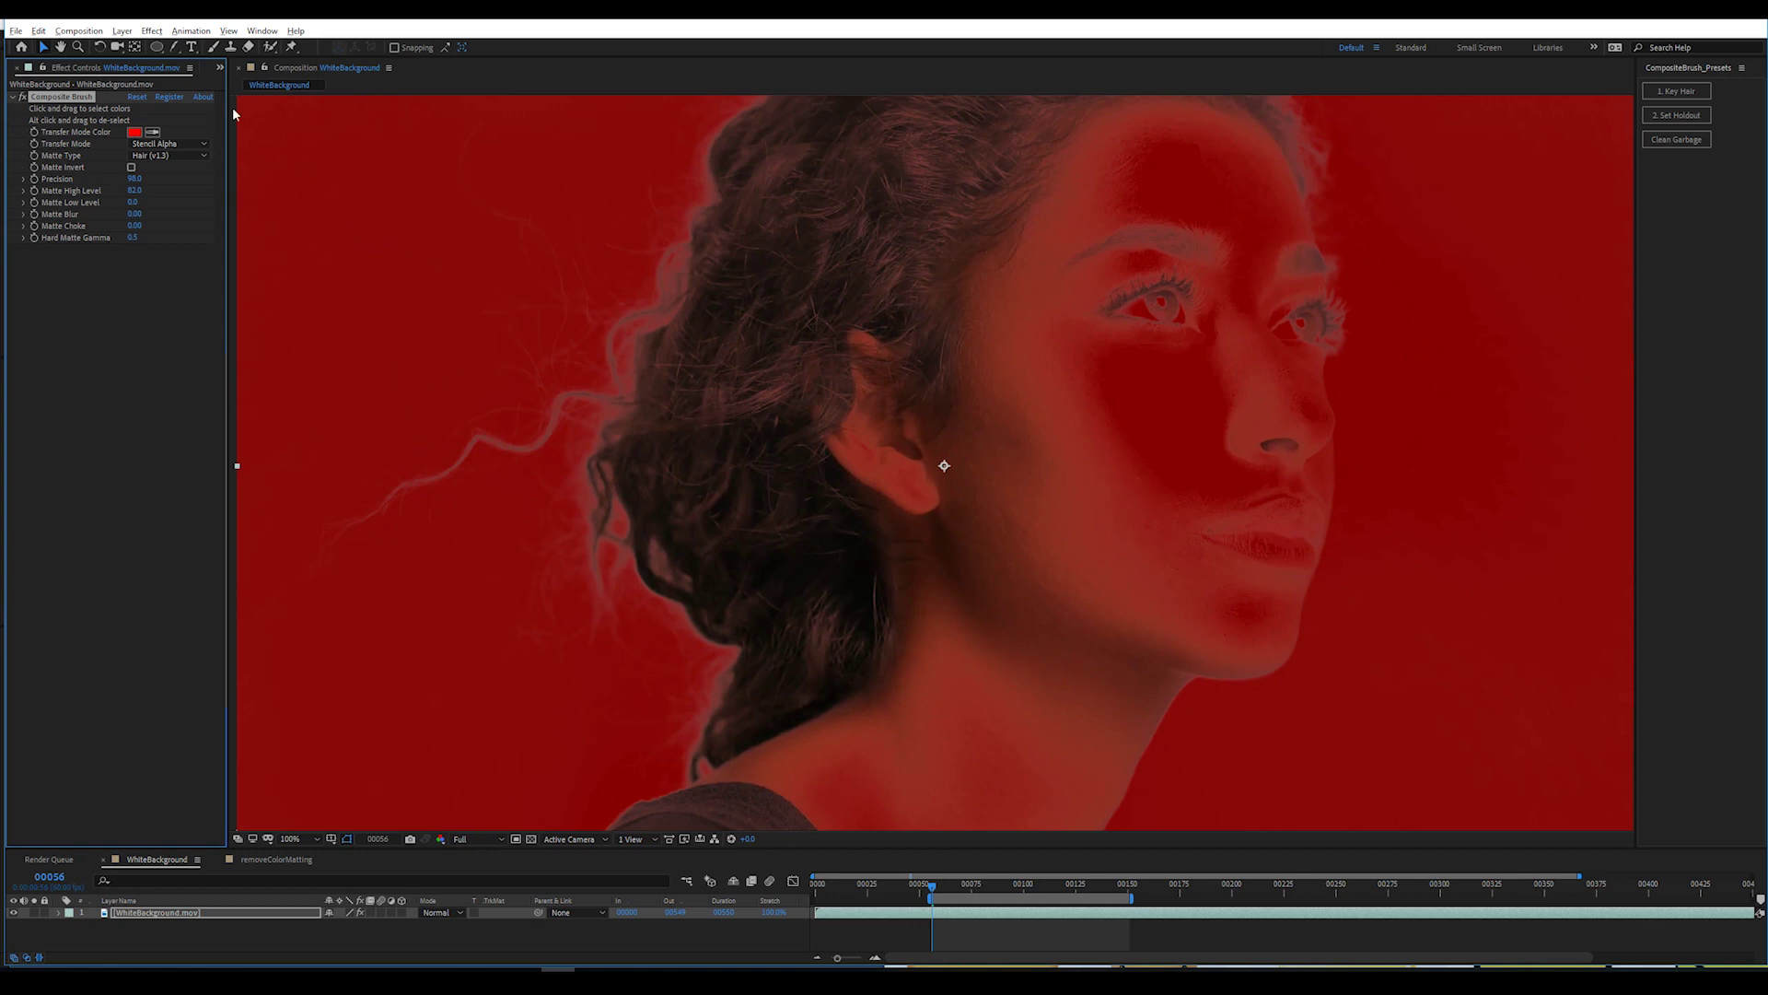
{"action": "left_click", "coordinate": [218, 69]}
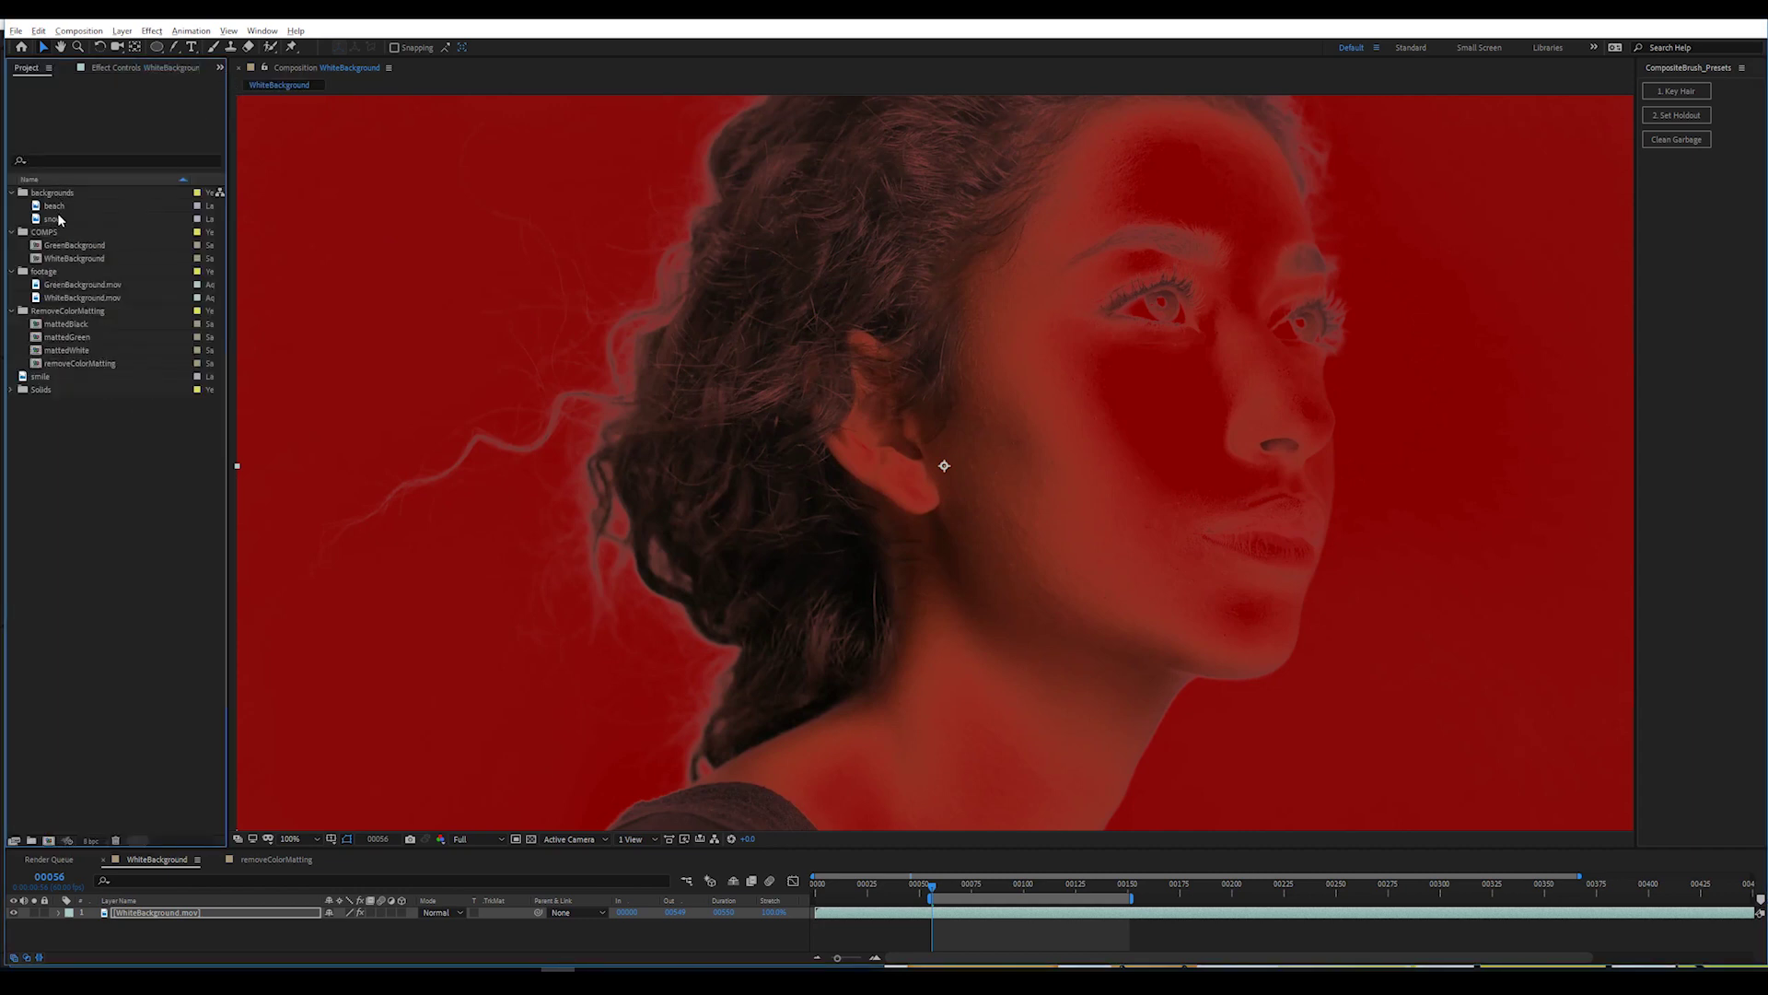
{"action": "left_click_drag", "start_coordinate": [62, 208], "coordinate": [249, 943]}
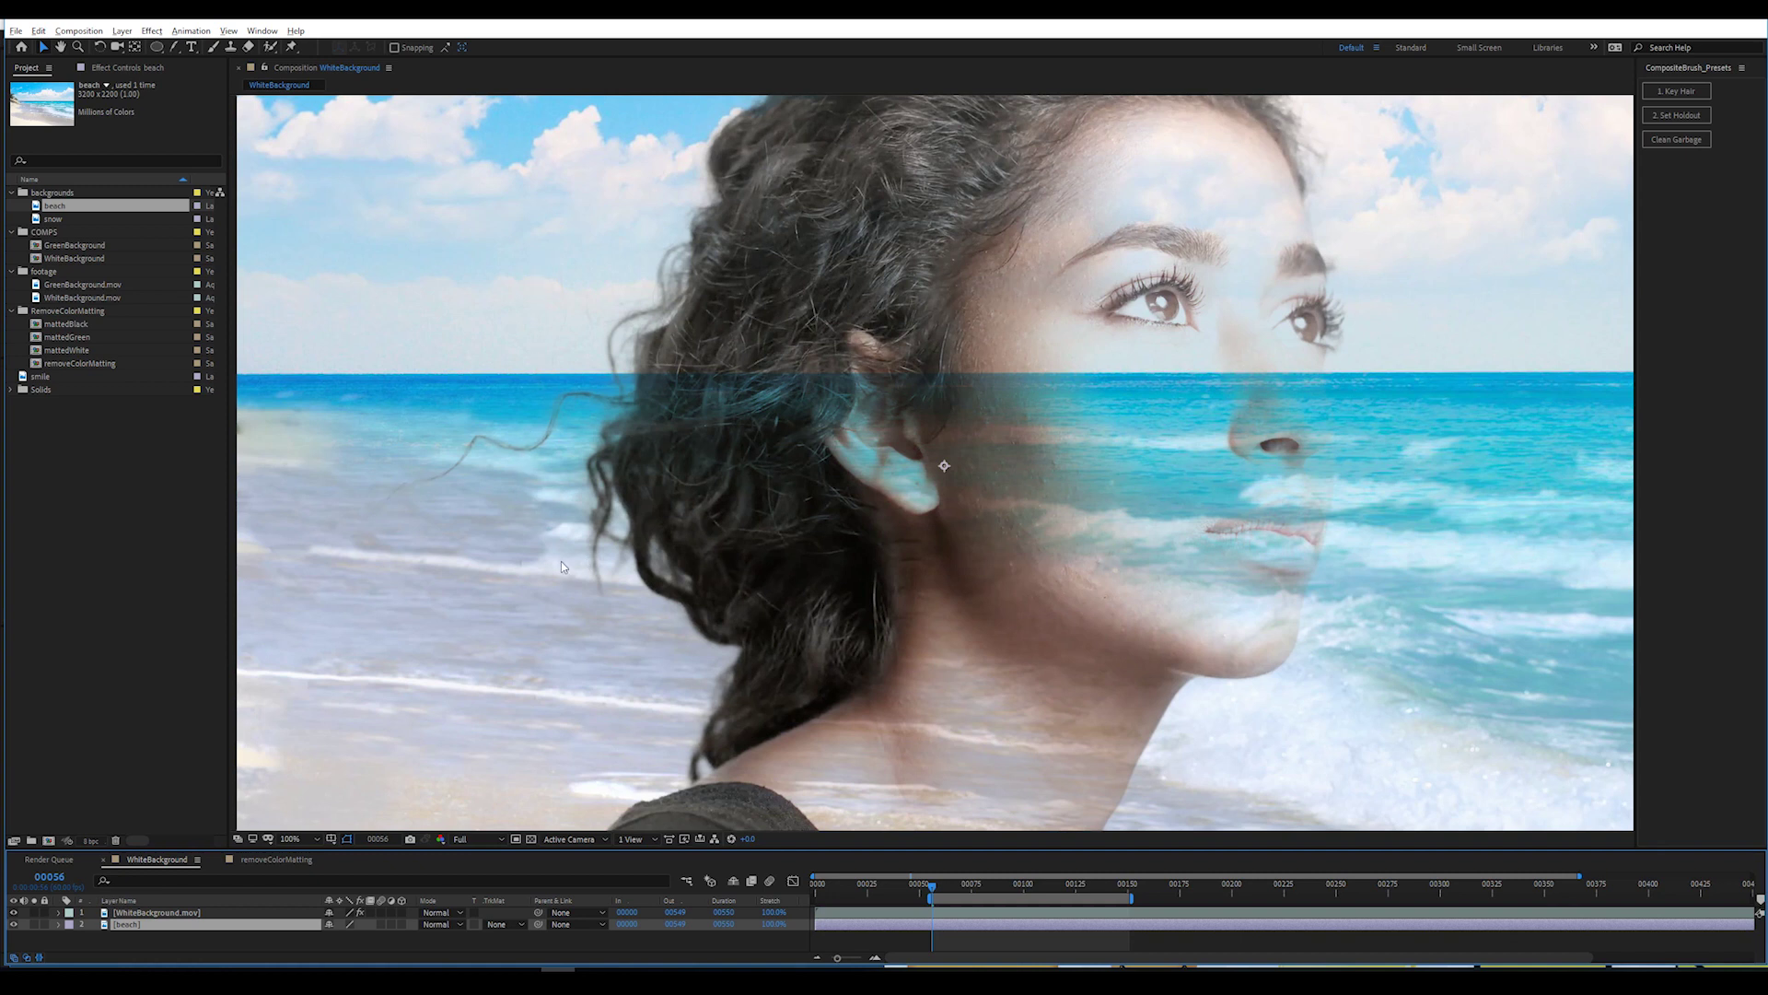
{"action": "left_click", "coordinate": [16, 924]}
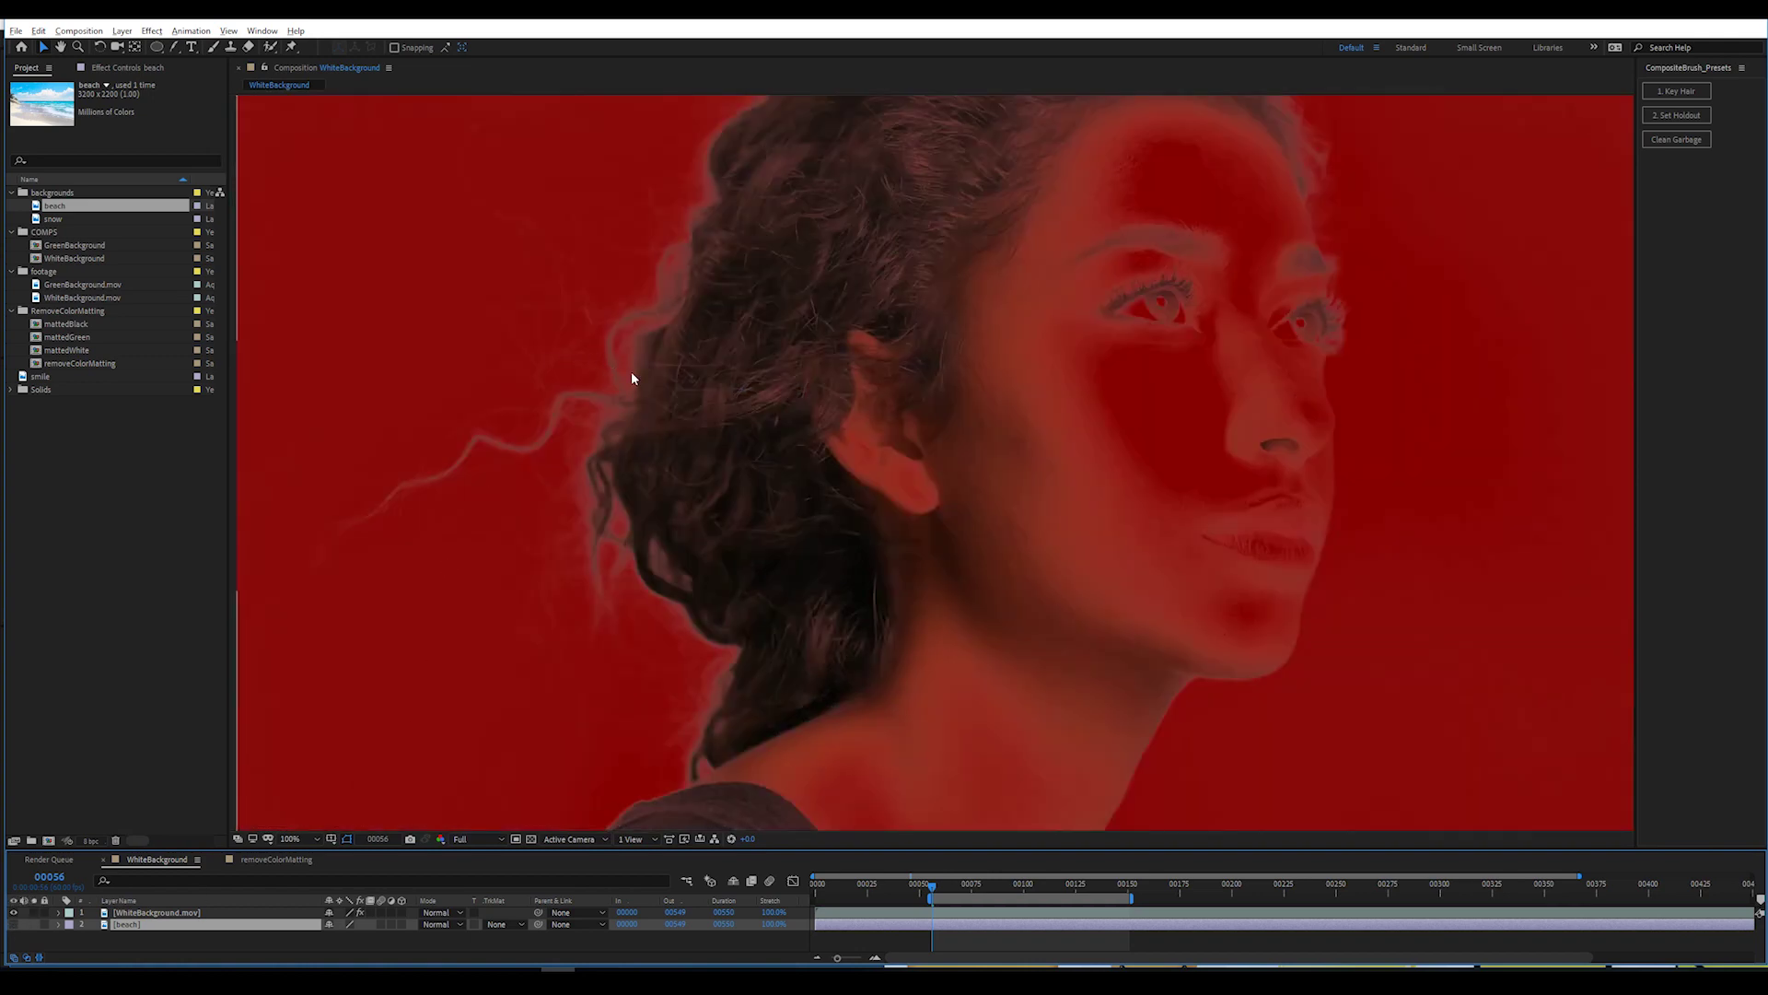
Add Remove Color Matting to the woman footage with the light backdrop sampled as Background Color.
{"action": "left_click", "coordinate": [226, 913]}
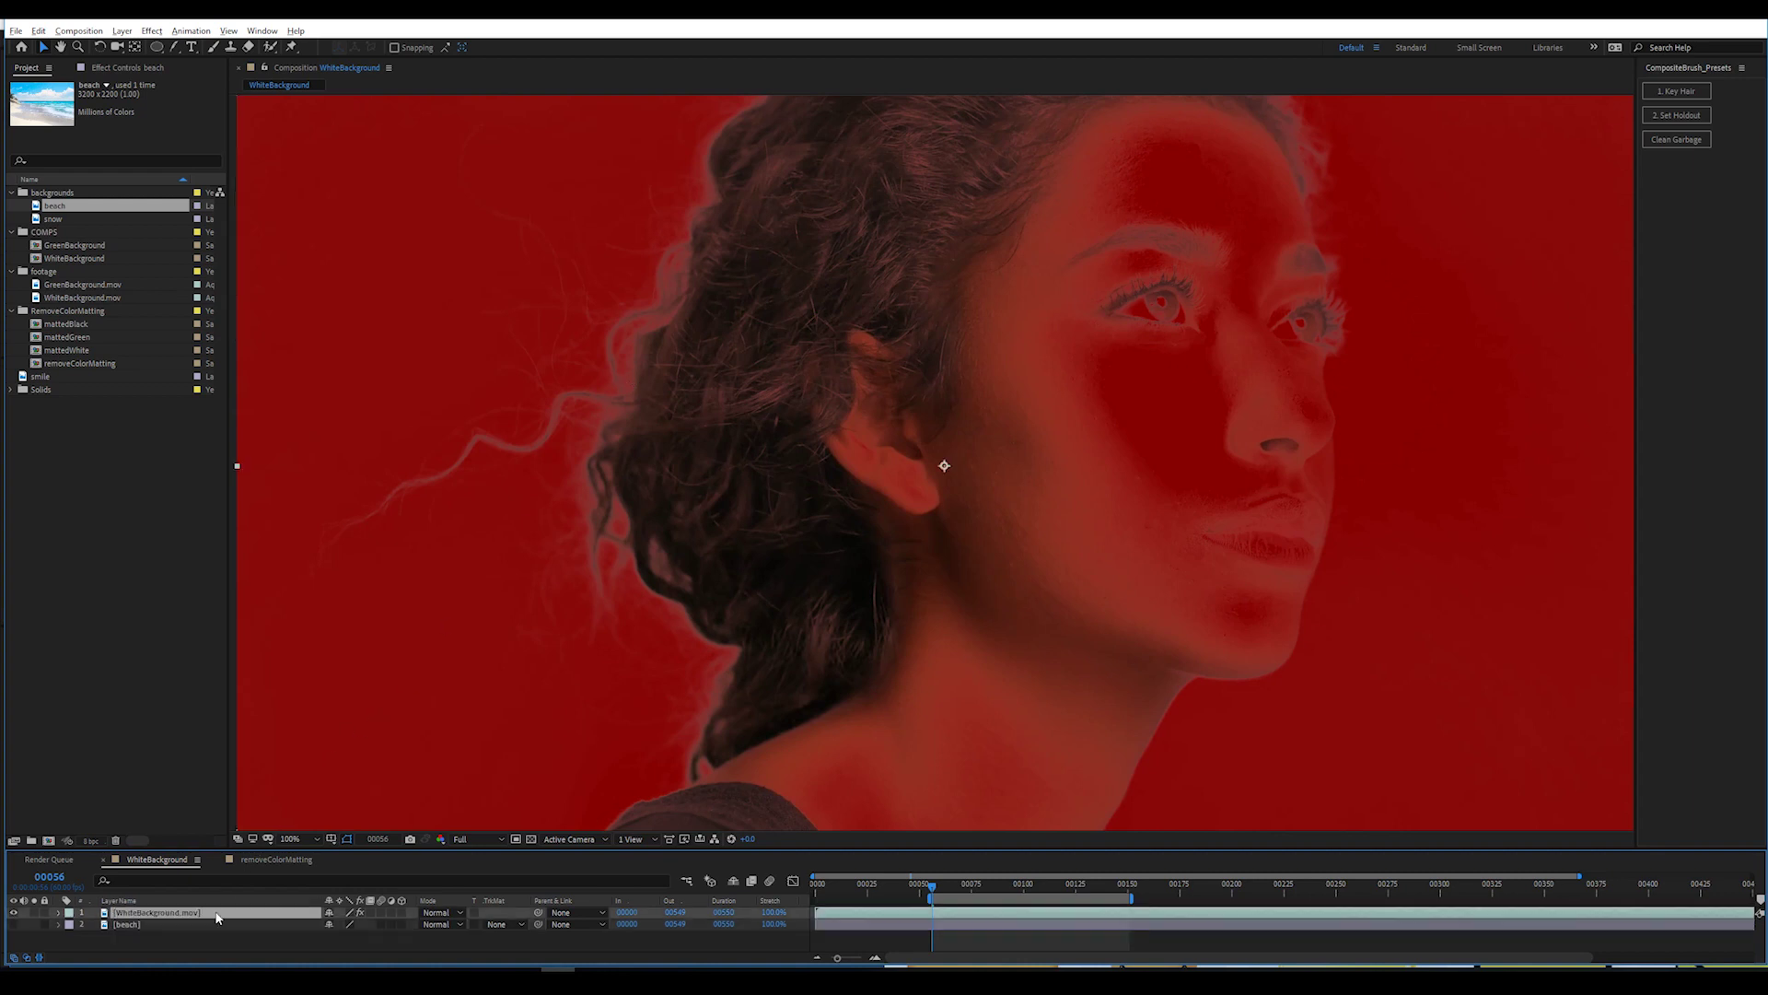
{"action": "left_click", "coordinate": [152, 32]}
{"action": "mouse_move", "coordinate": [177, 173]}
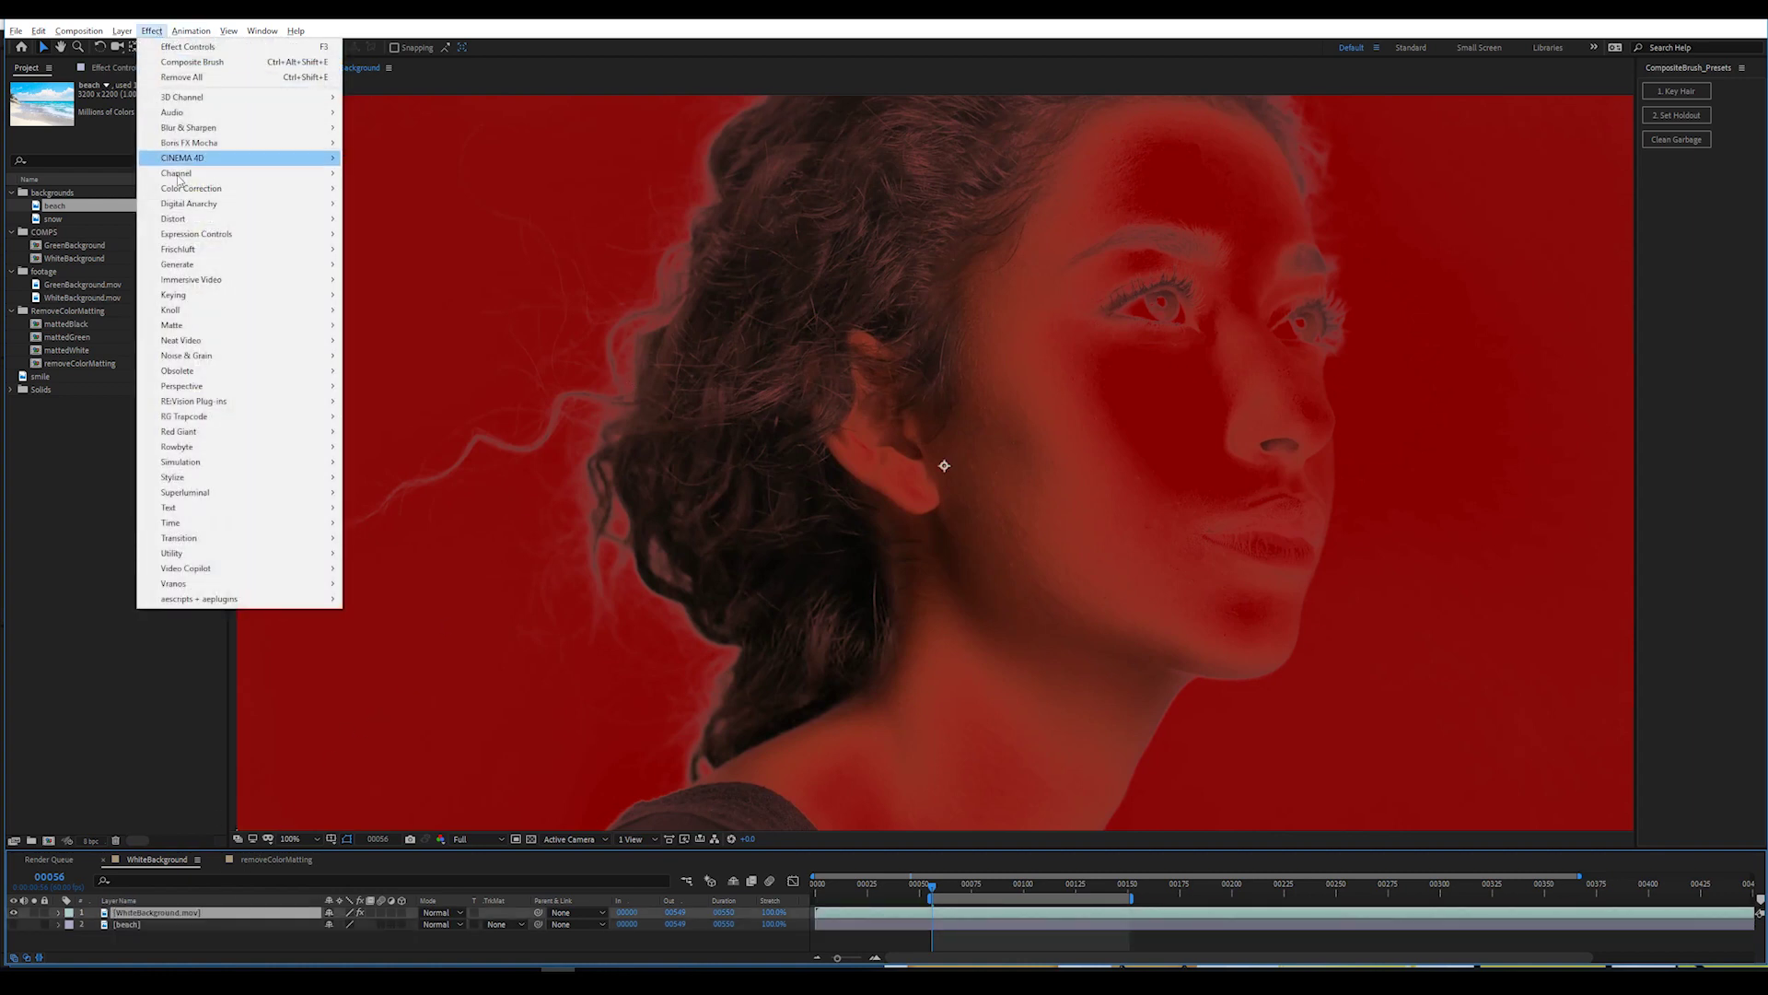
{"action": "left_click", "coordinate": [404, 295]}
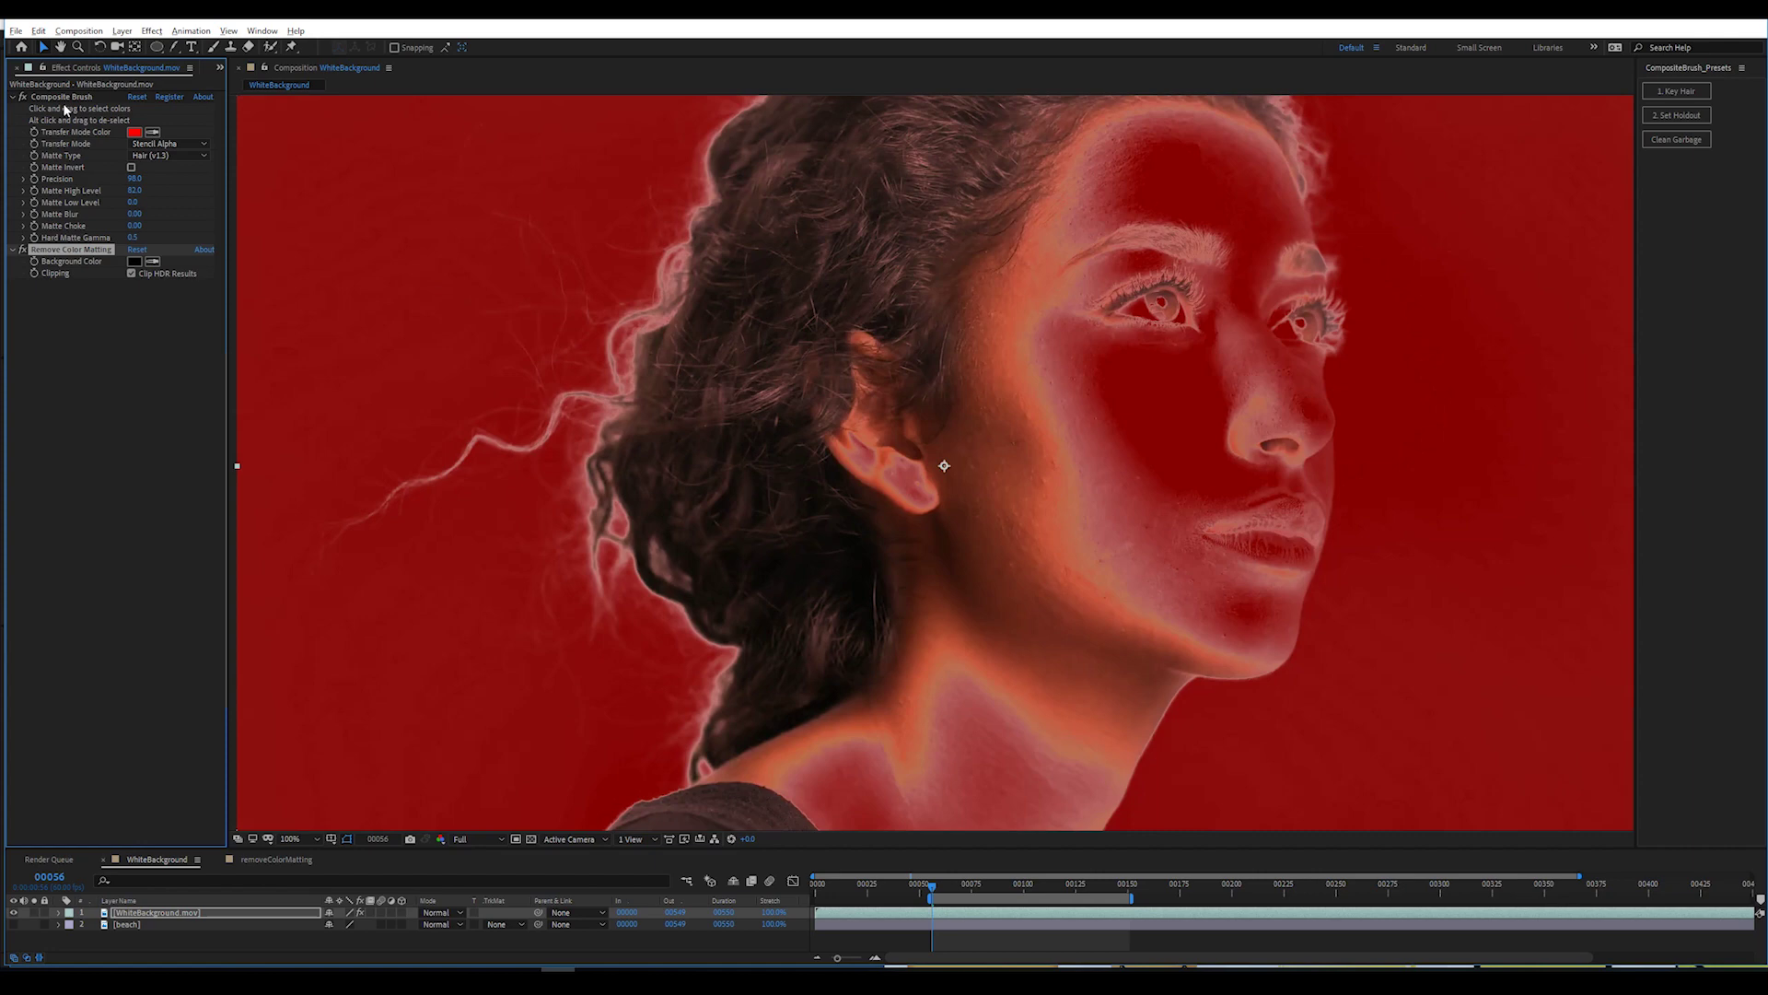
{"action": "left_click", "coordinate": [23, 99]}
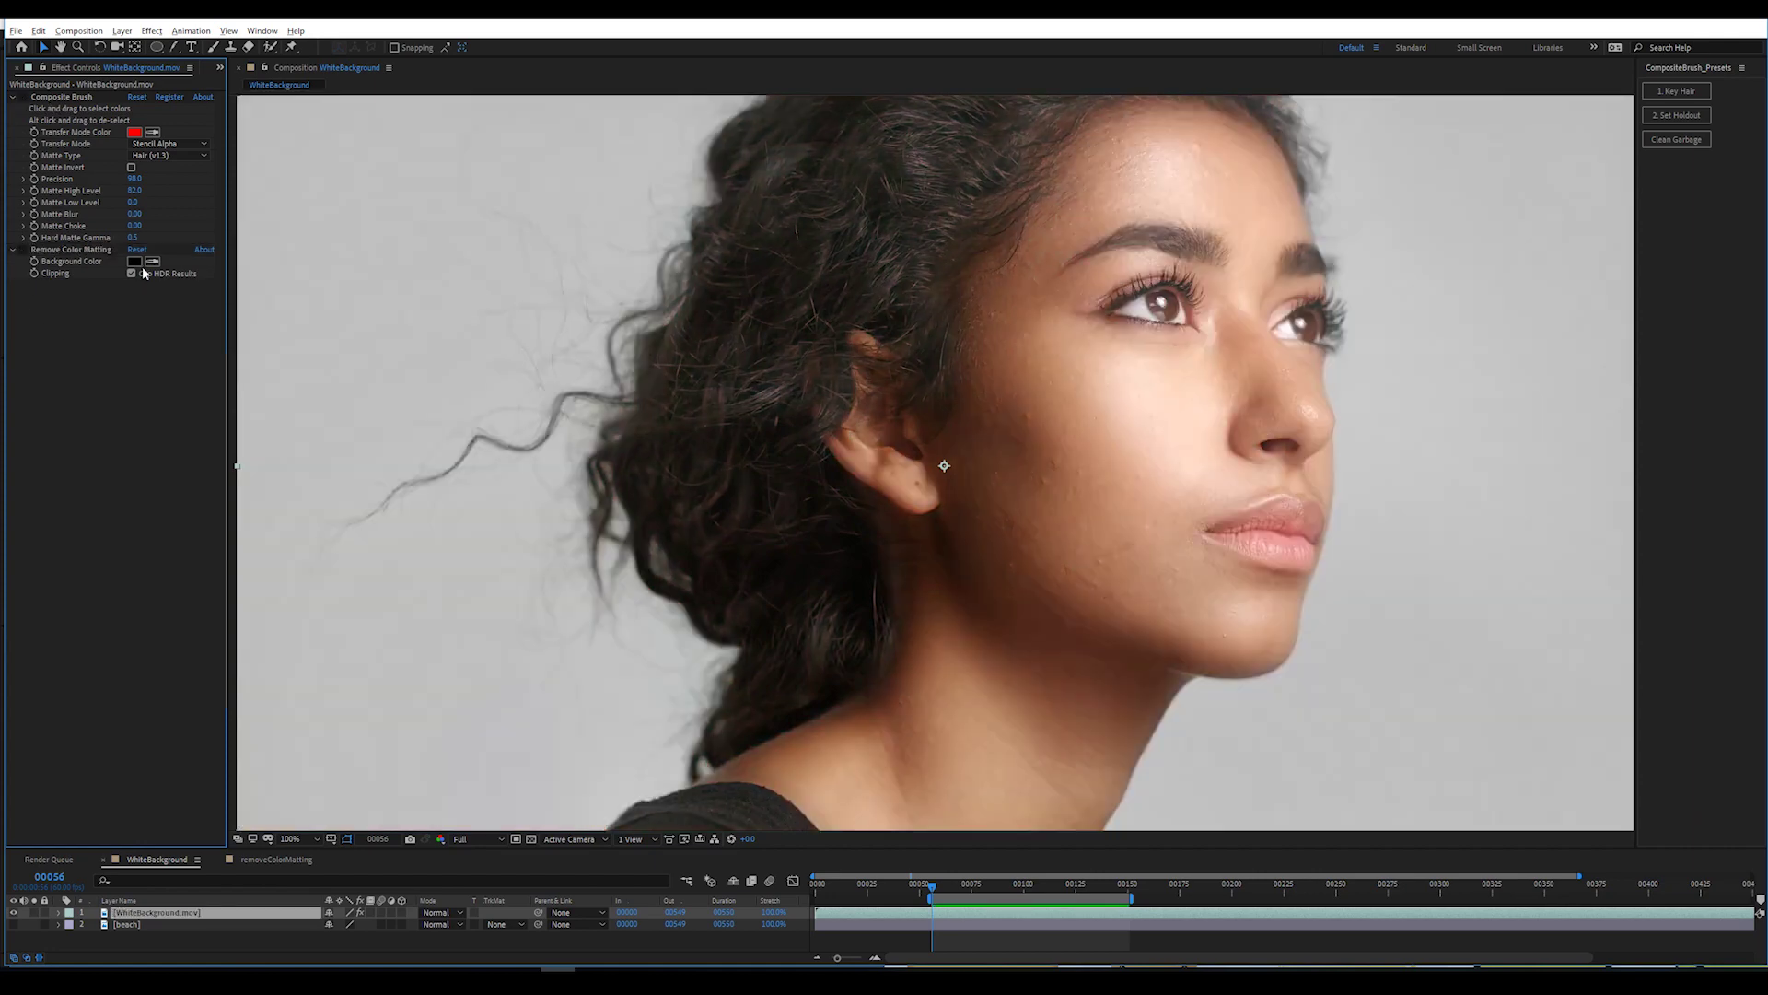
{"action": "left_click", "coordinate": [155, 263]}
{"action": "left_click", "coordinate": [554, 732]}
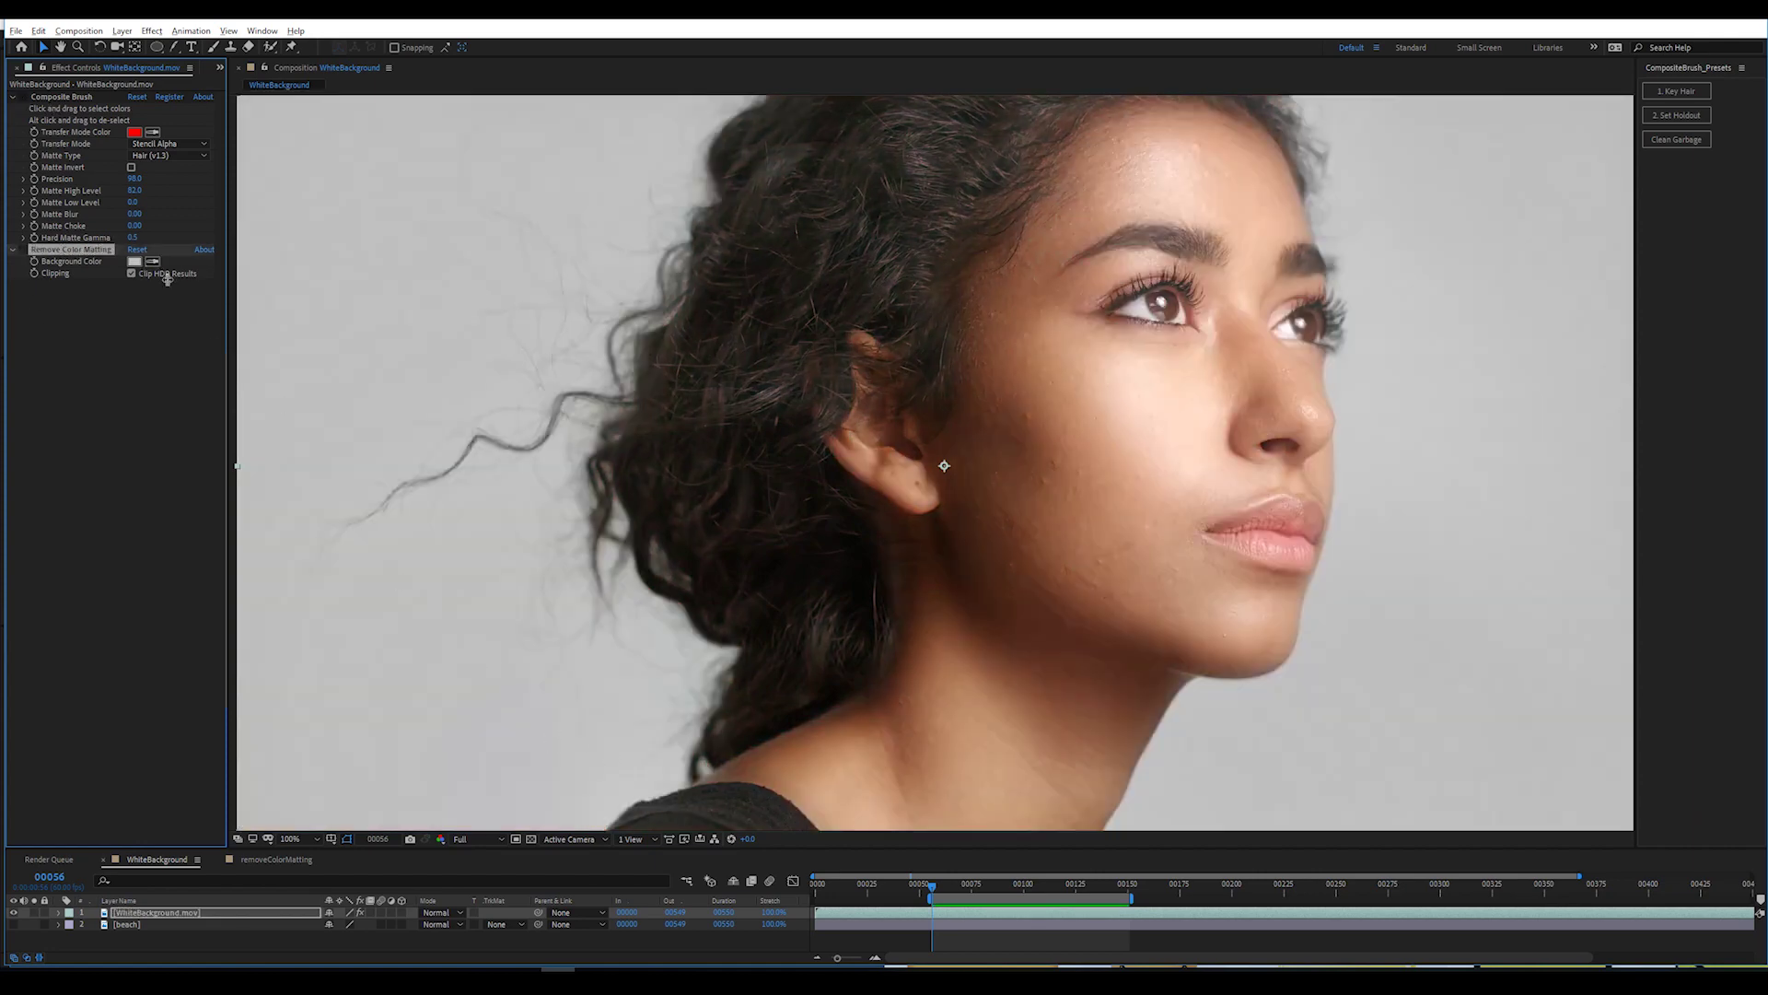
{"action": "left_click", "coordinate": [23, 99]}
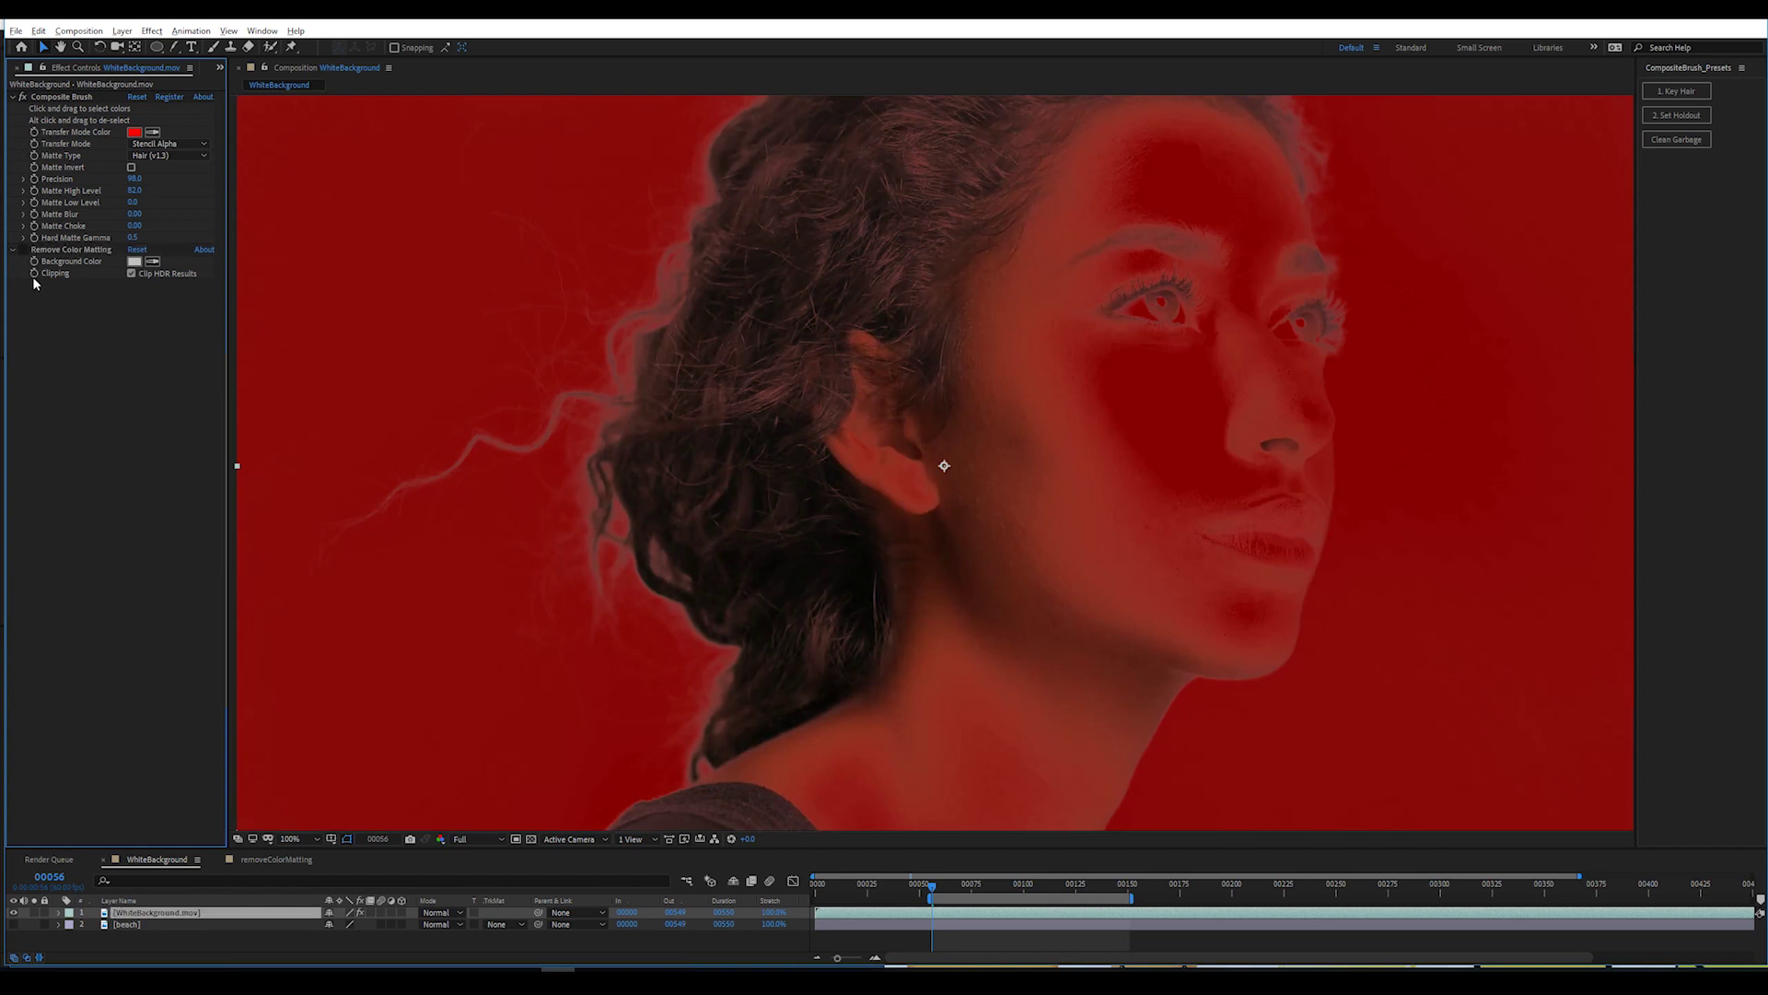
Toggle Composite Brush and Remove Color Matting on and off to compare the matte edges.
{"action": "left_click", "coordinate": [24, 249]}
{"action": "left_click", "coordinate": [24, 250]}
{"action": "left_click", "coordinate": [24, 251]}
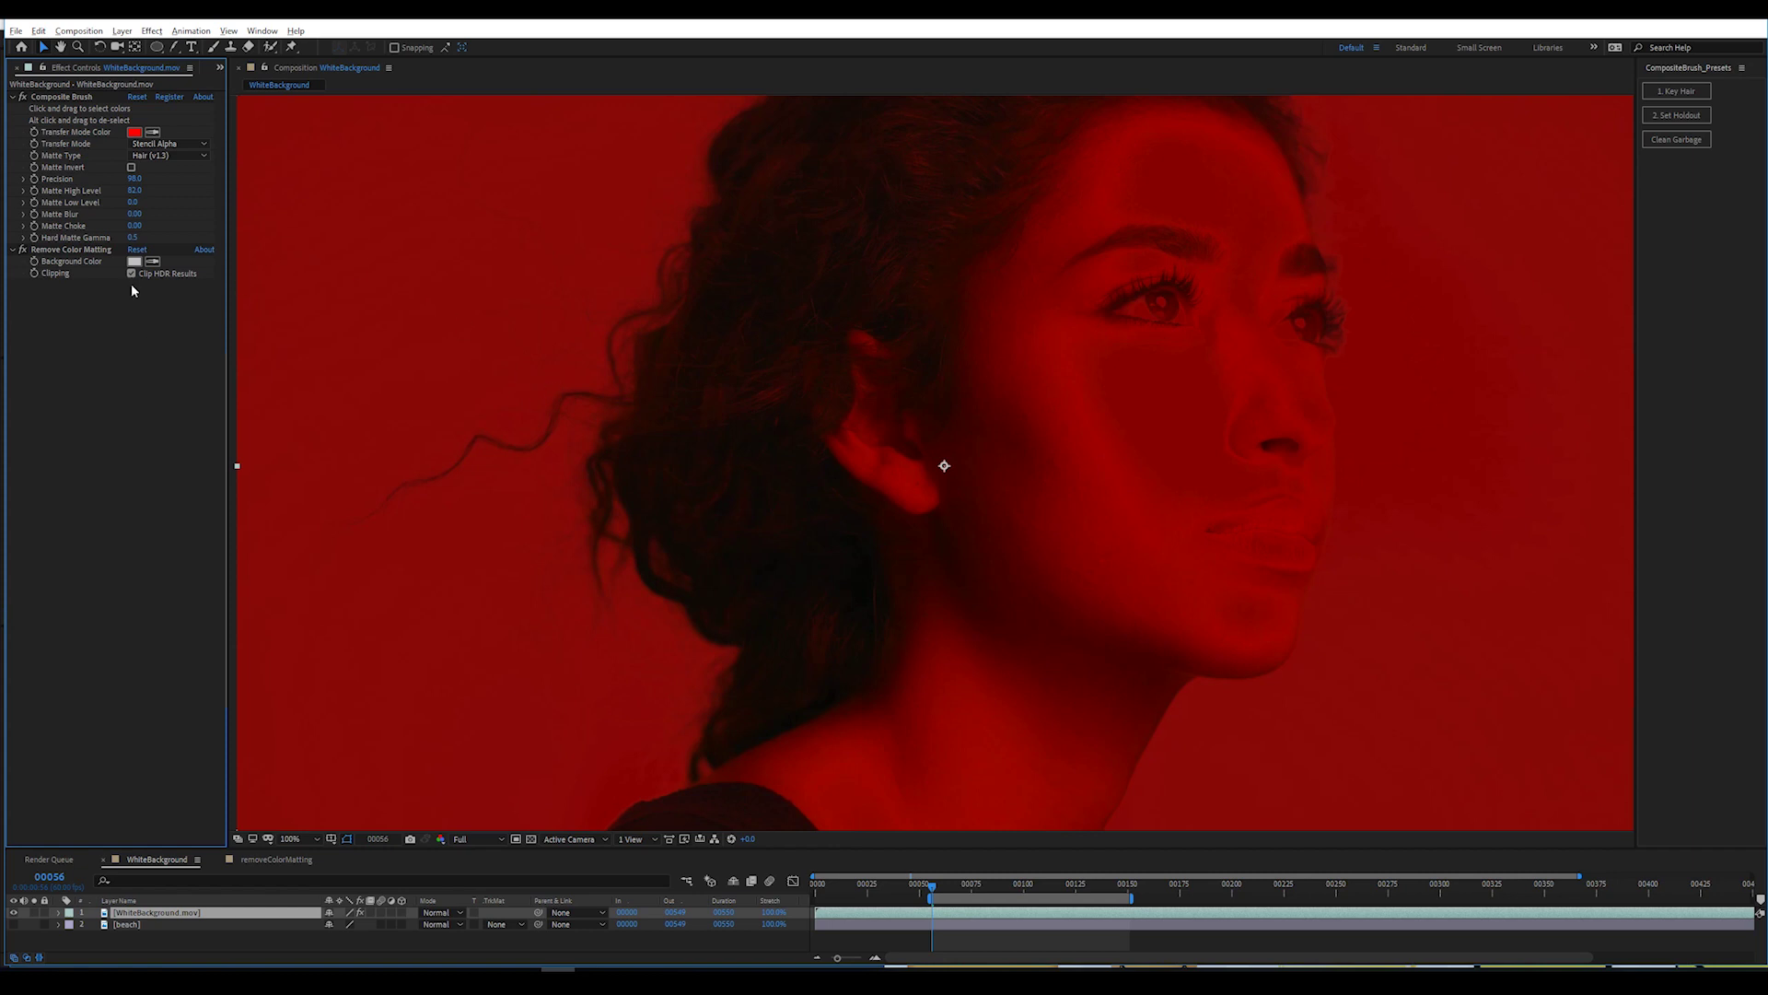
{"action": "left_click", "coordinate": [26, 97]}
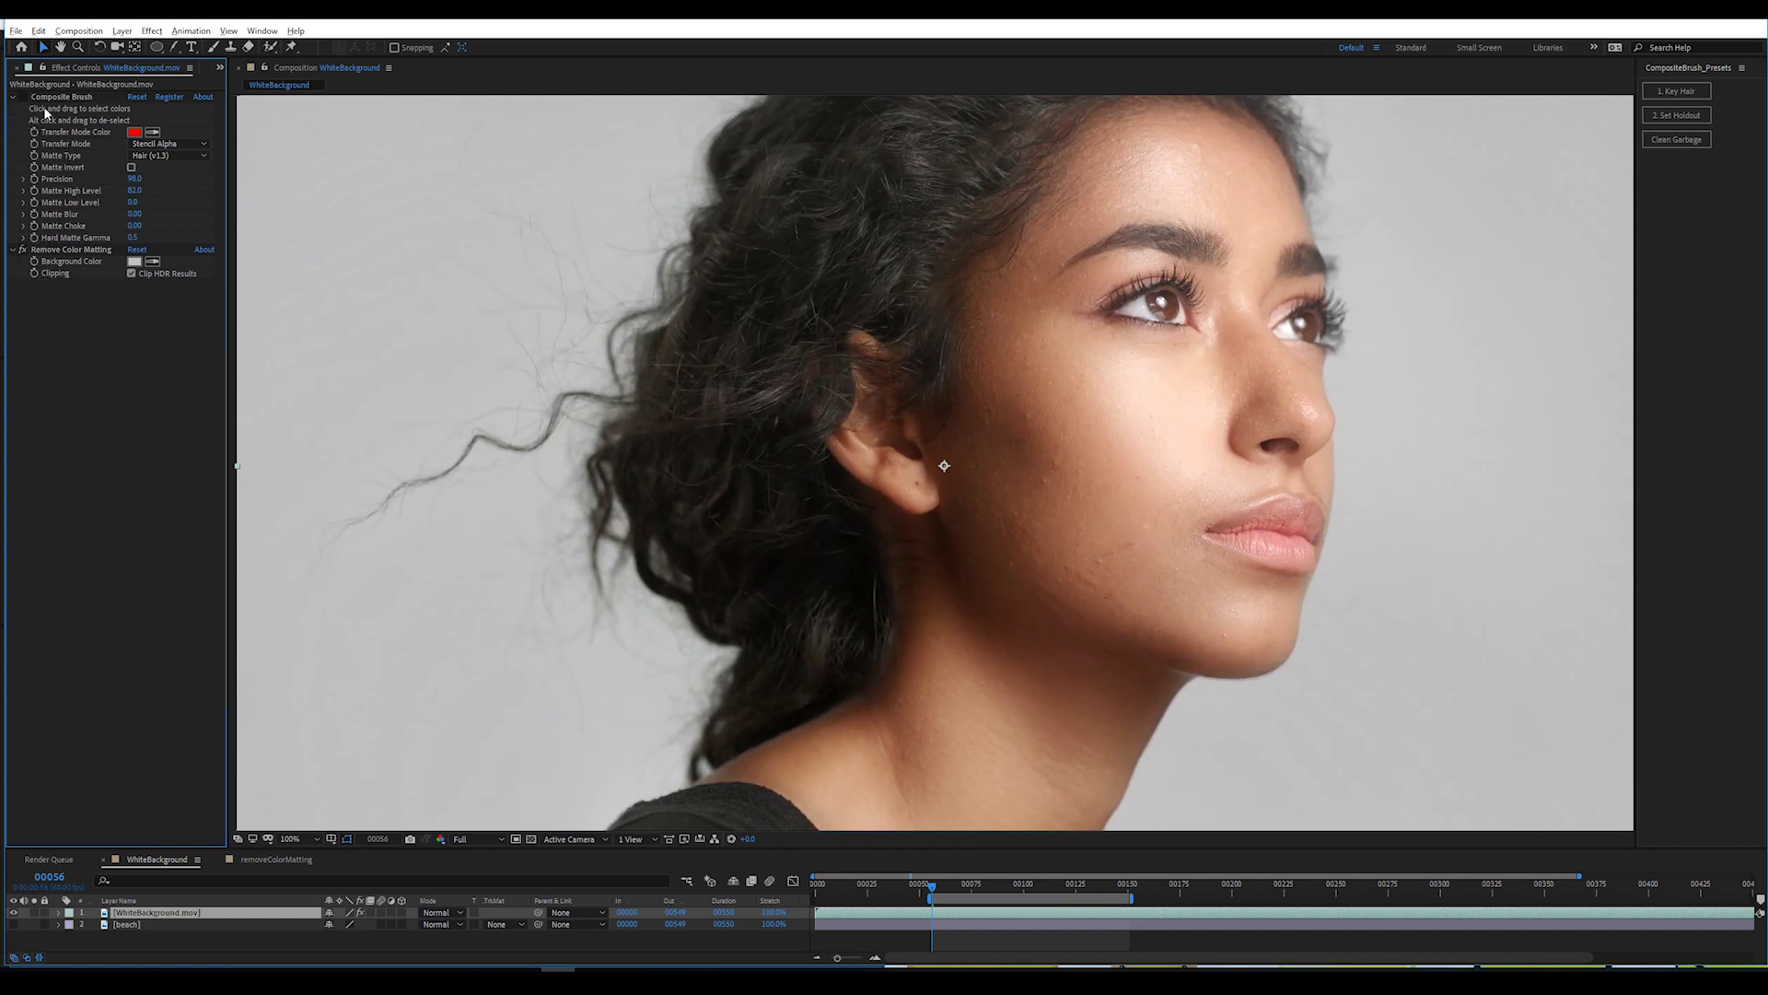
{"action": "left_click", "coordinate": [25, 96]}
{"action": "left_click", "coordinate": [21, 245]}
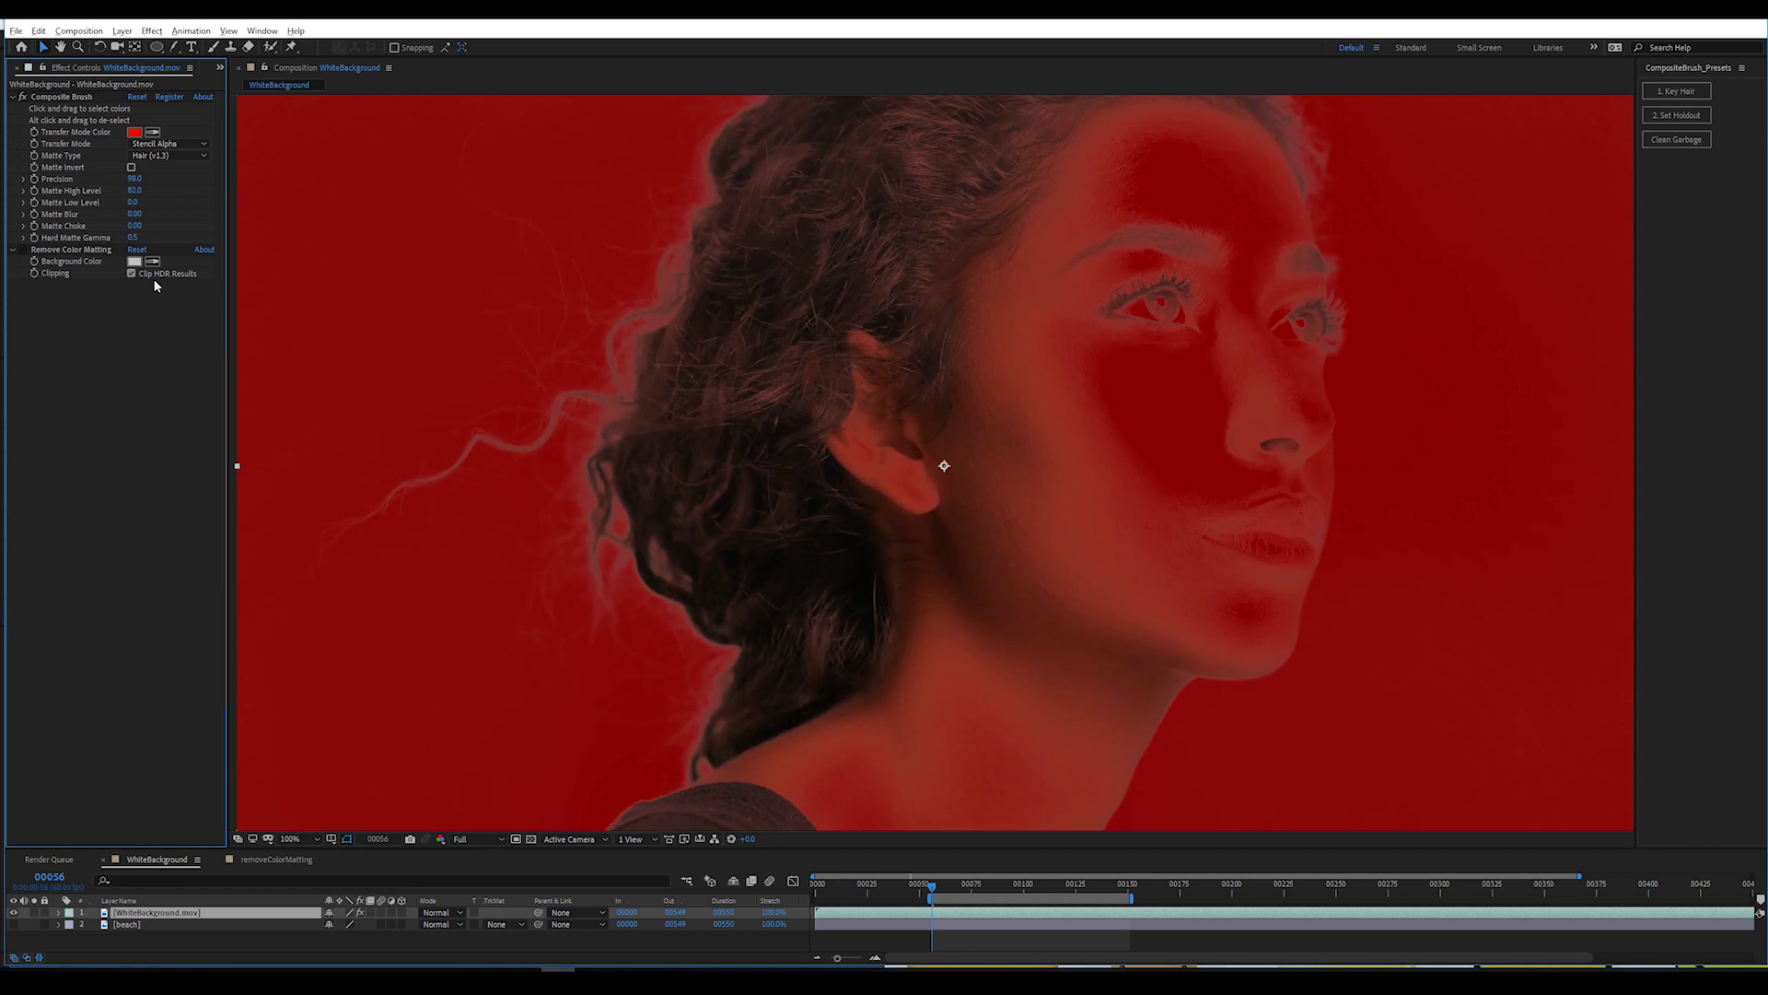
{"action": "left_click", "coordinate": [24, 248]}
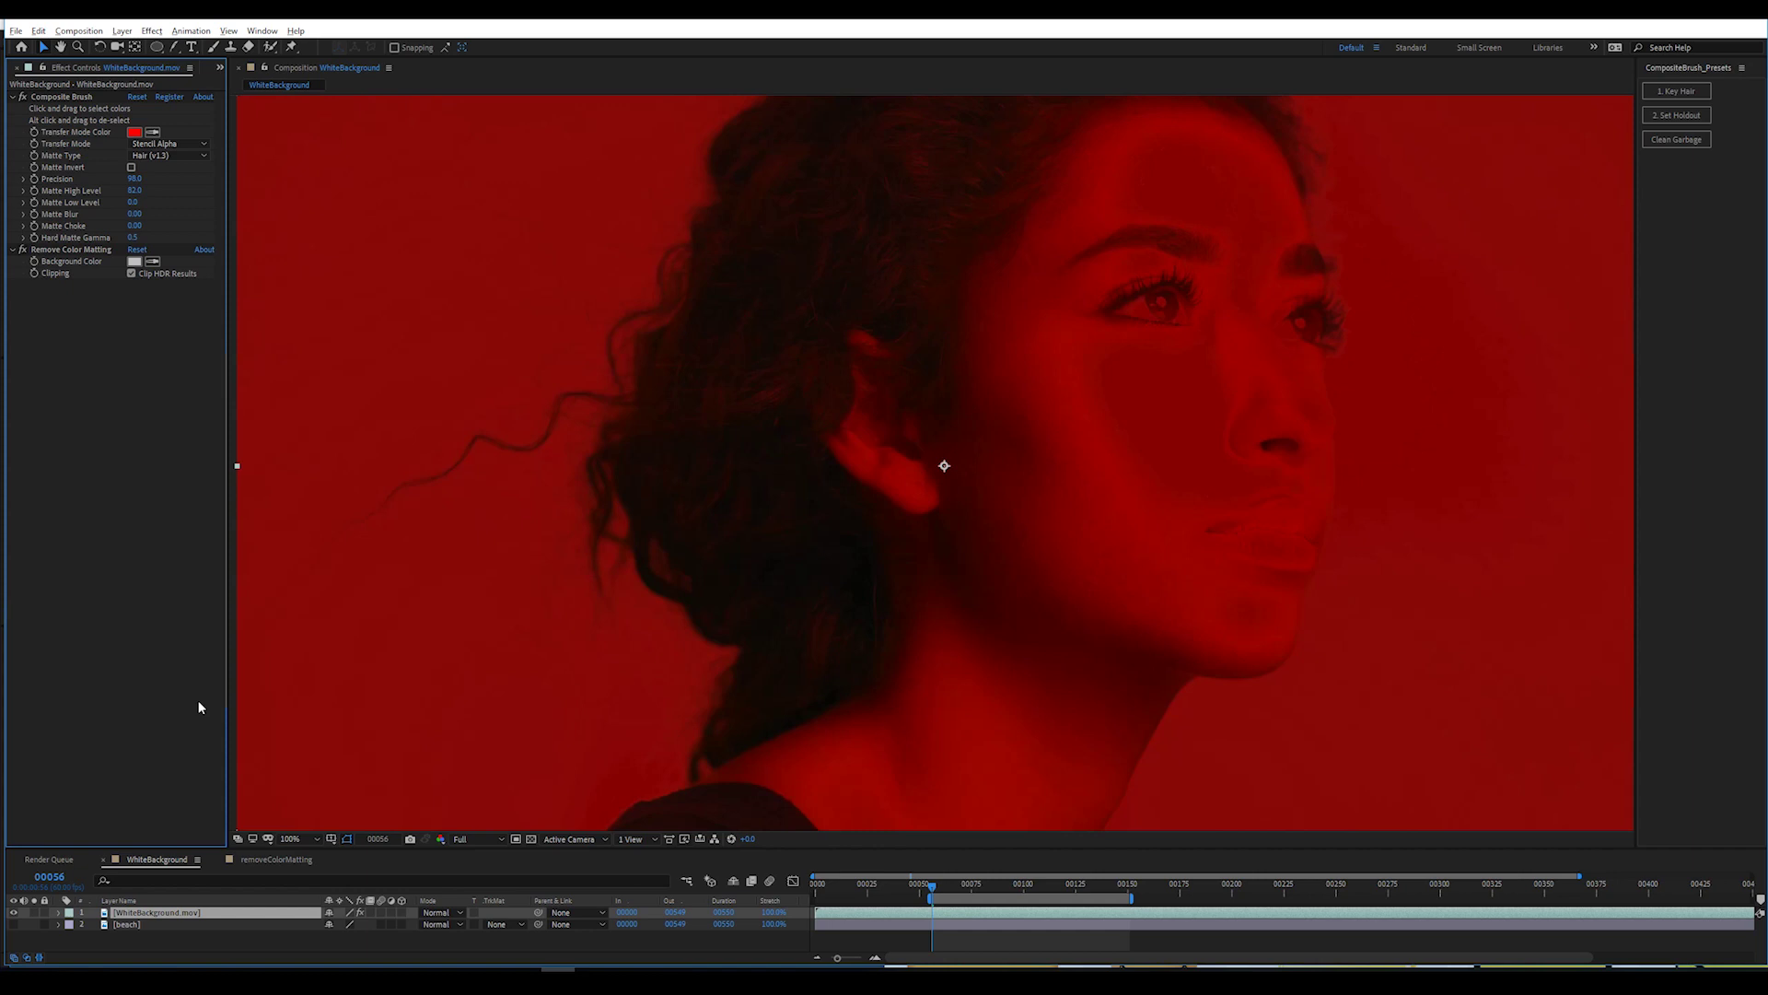
In the removeColorMatting composition, inspect the mattedBlack precomp over the transparency grid.
{"action": "left_click", "coordinate": [281, 861]}
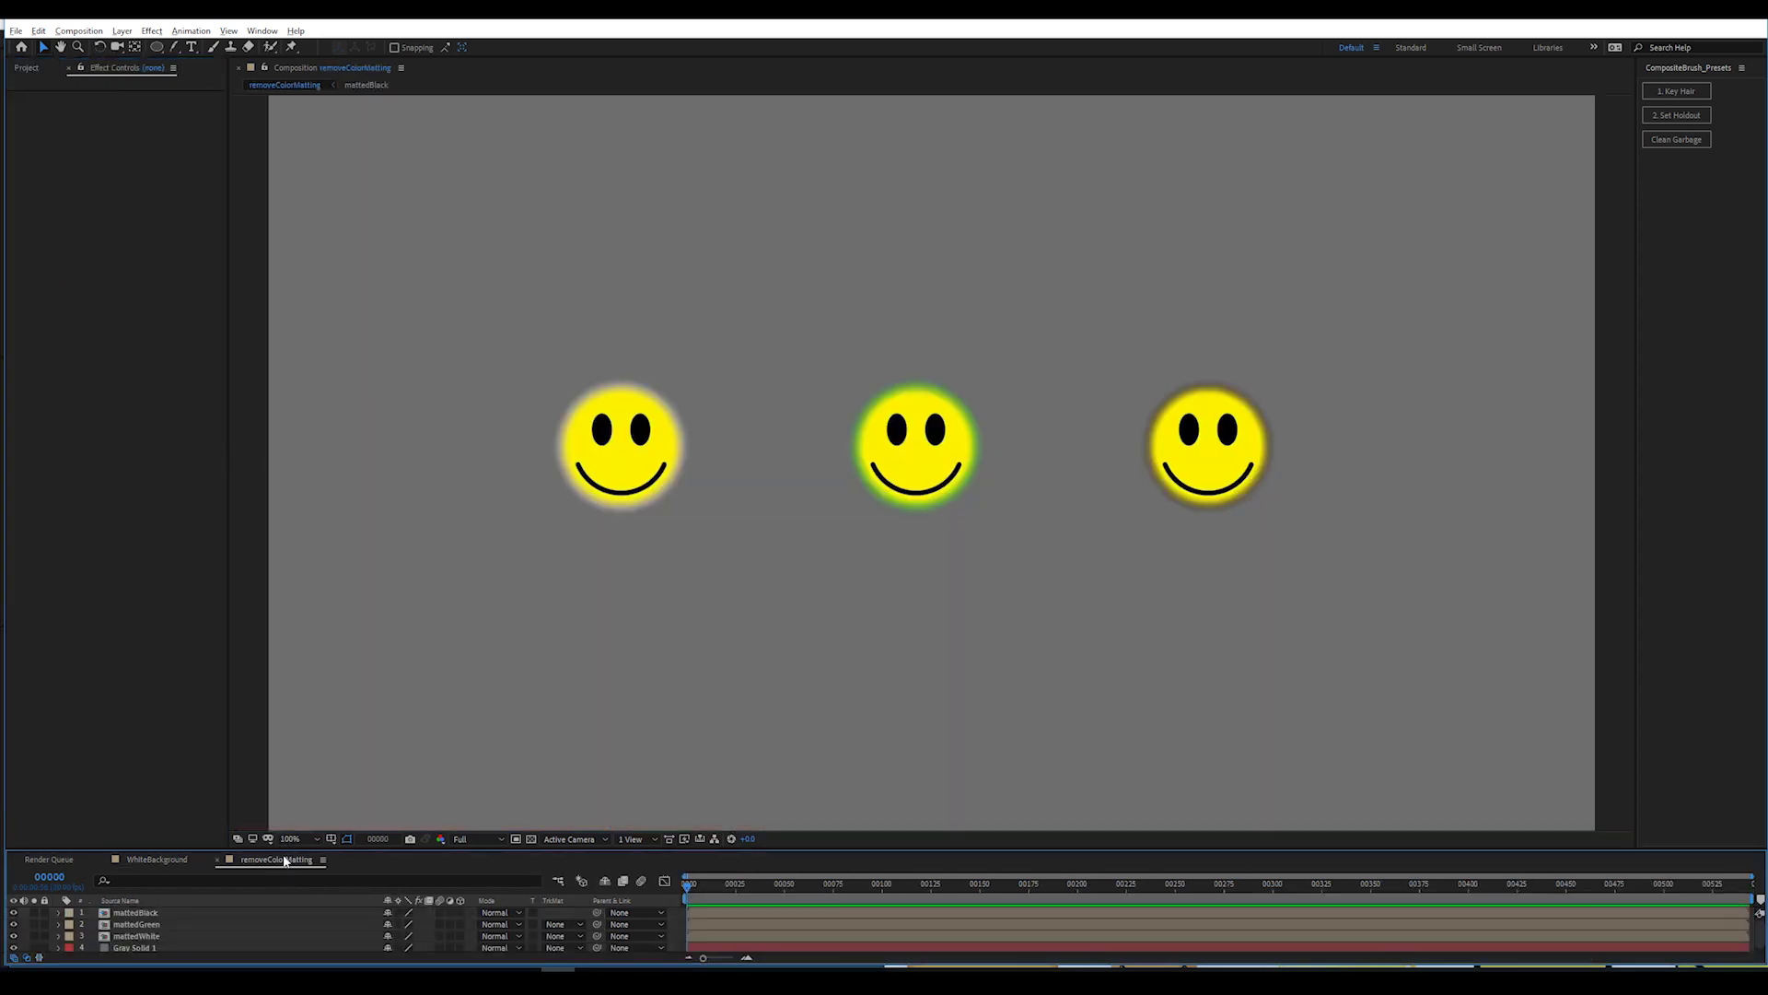
{"action": "left_click_drag", "start_coordinate": [678, 845], "coordinate": [679, 696]}
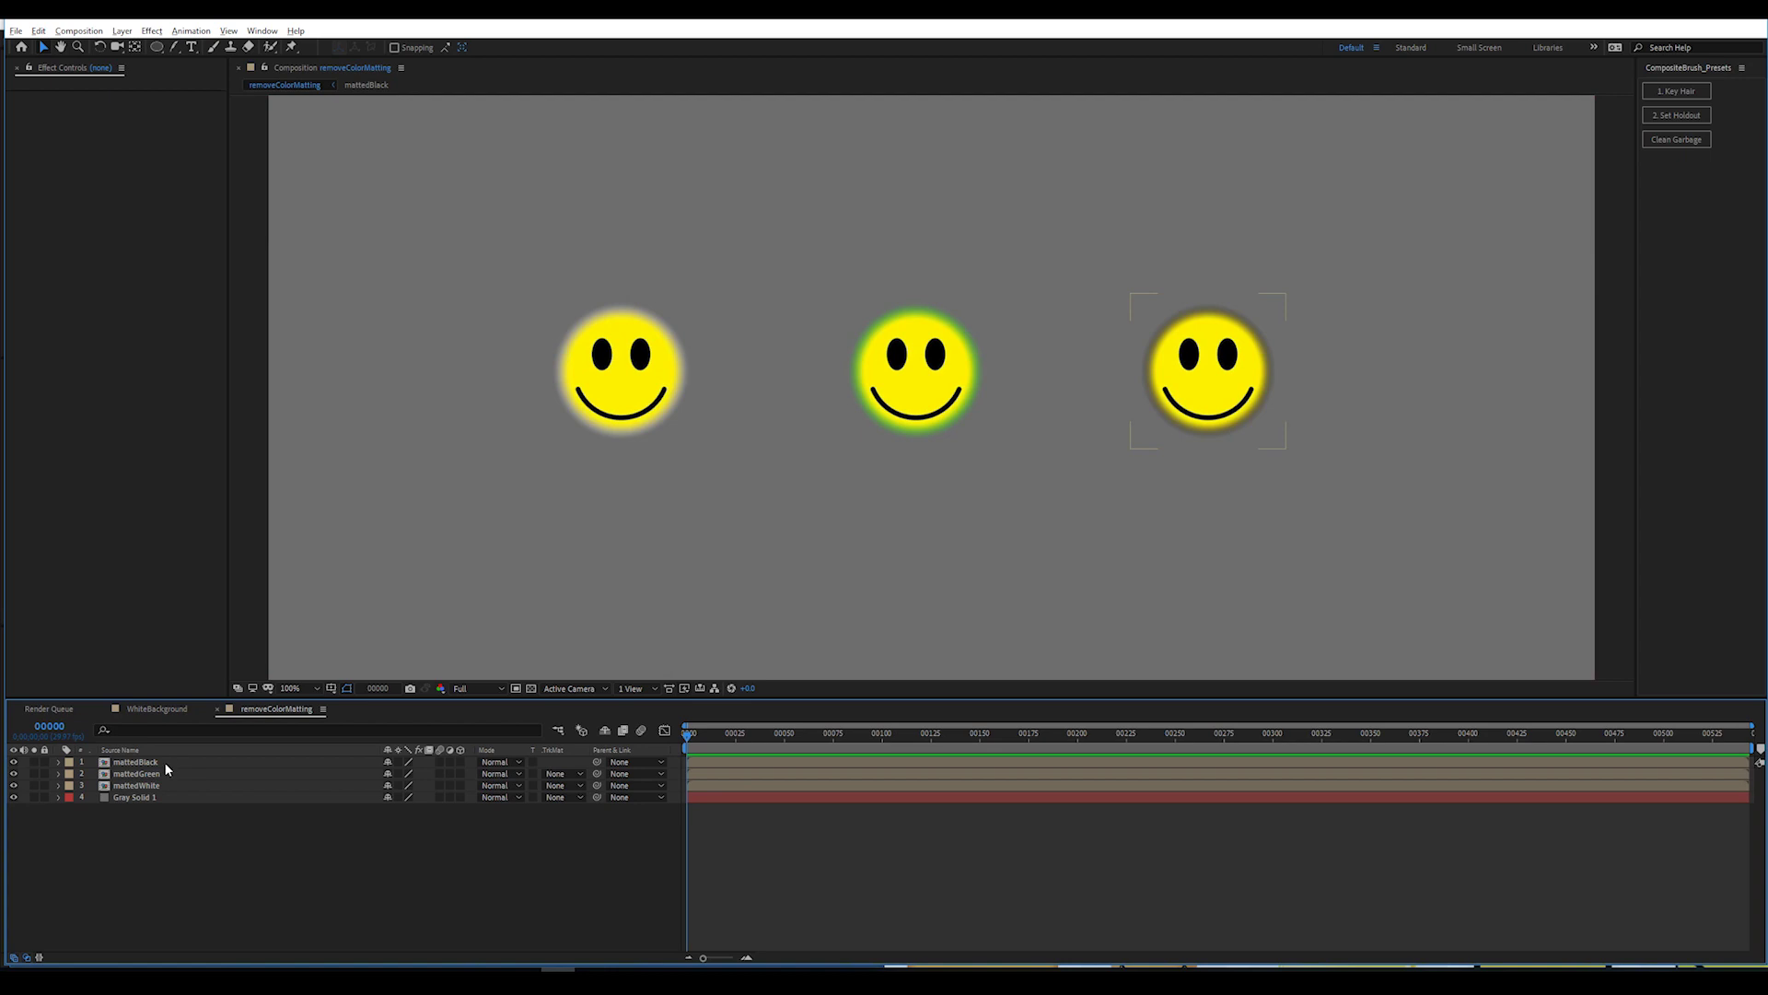
{"action": "double_click", "coordinate": [165, 762]}
{"action": "left_click", "coordinate": [777, 830]}
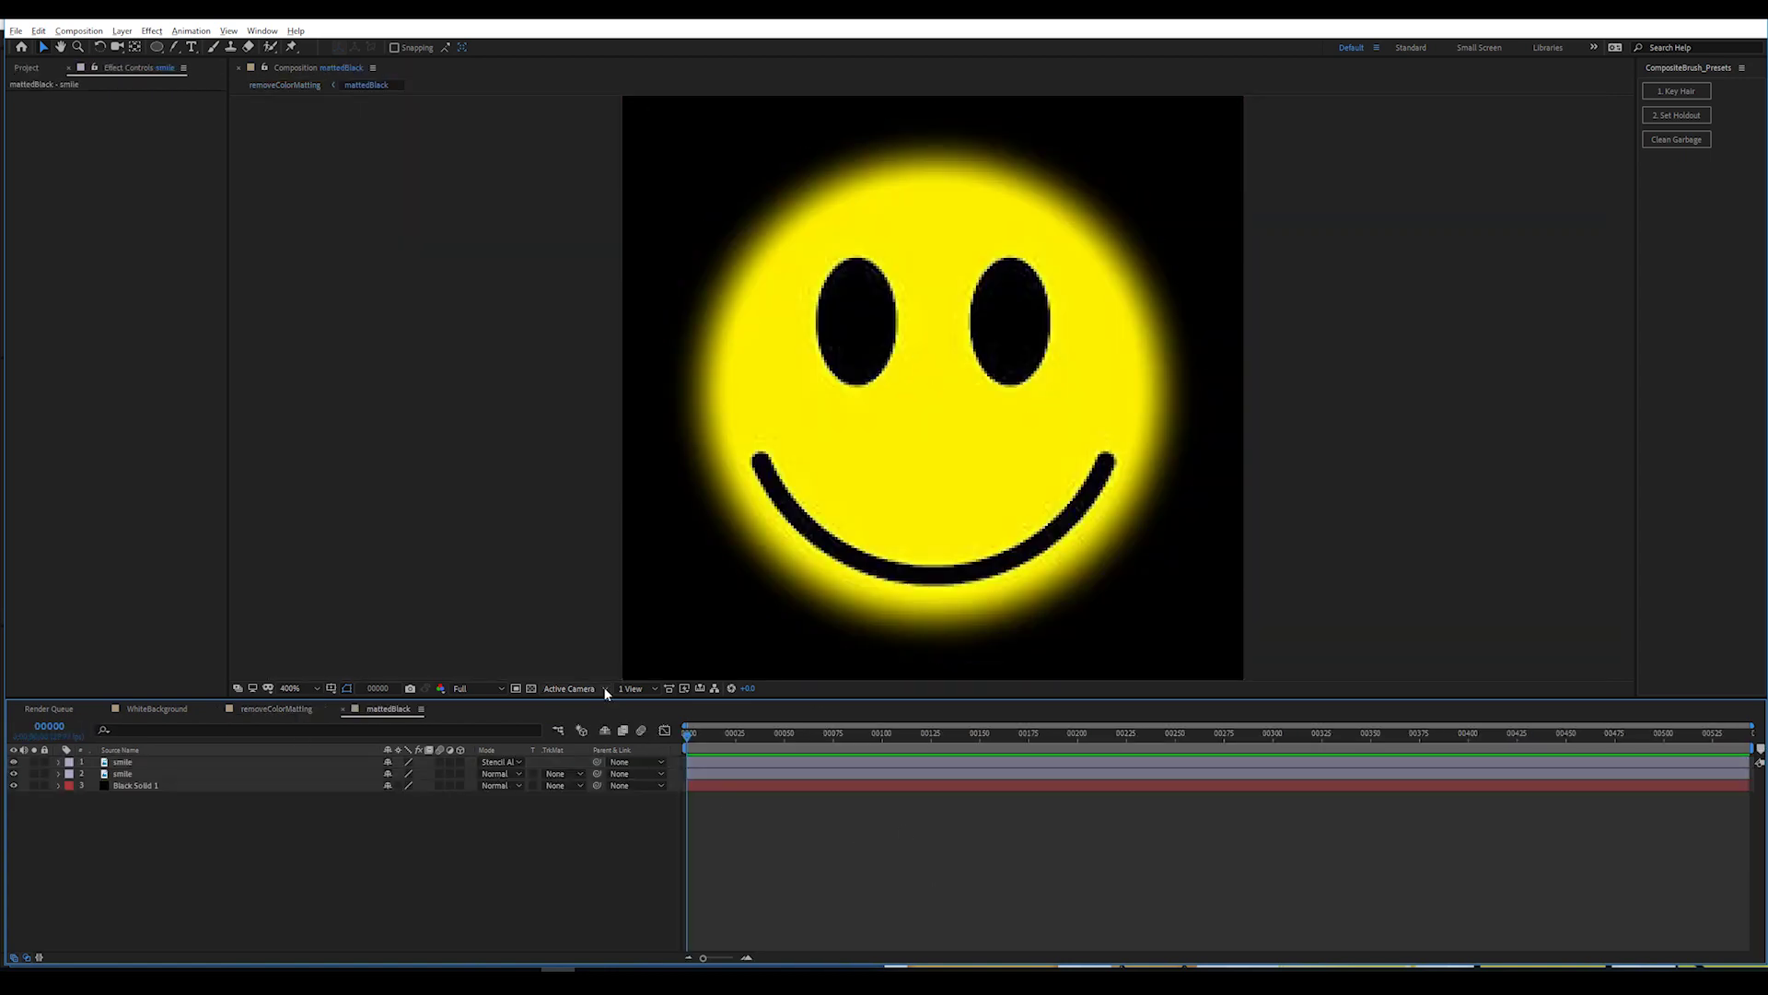
{"action": "left_click", "coordinate": [532, 688]}
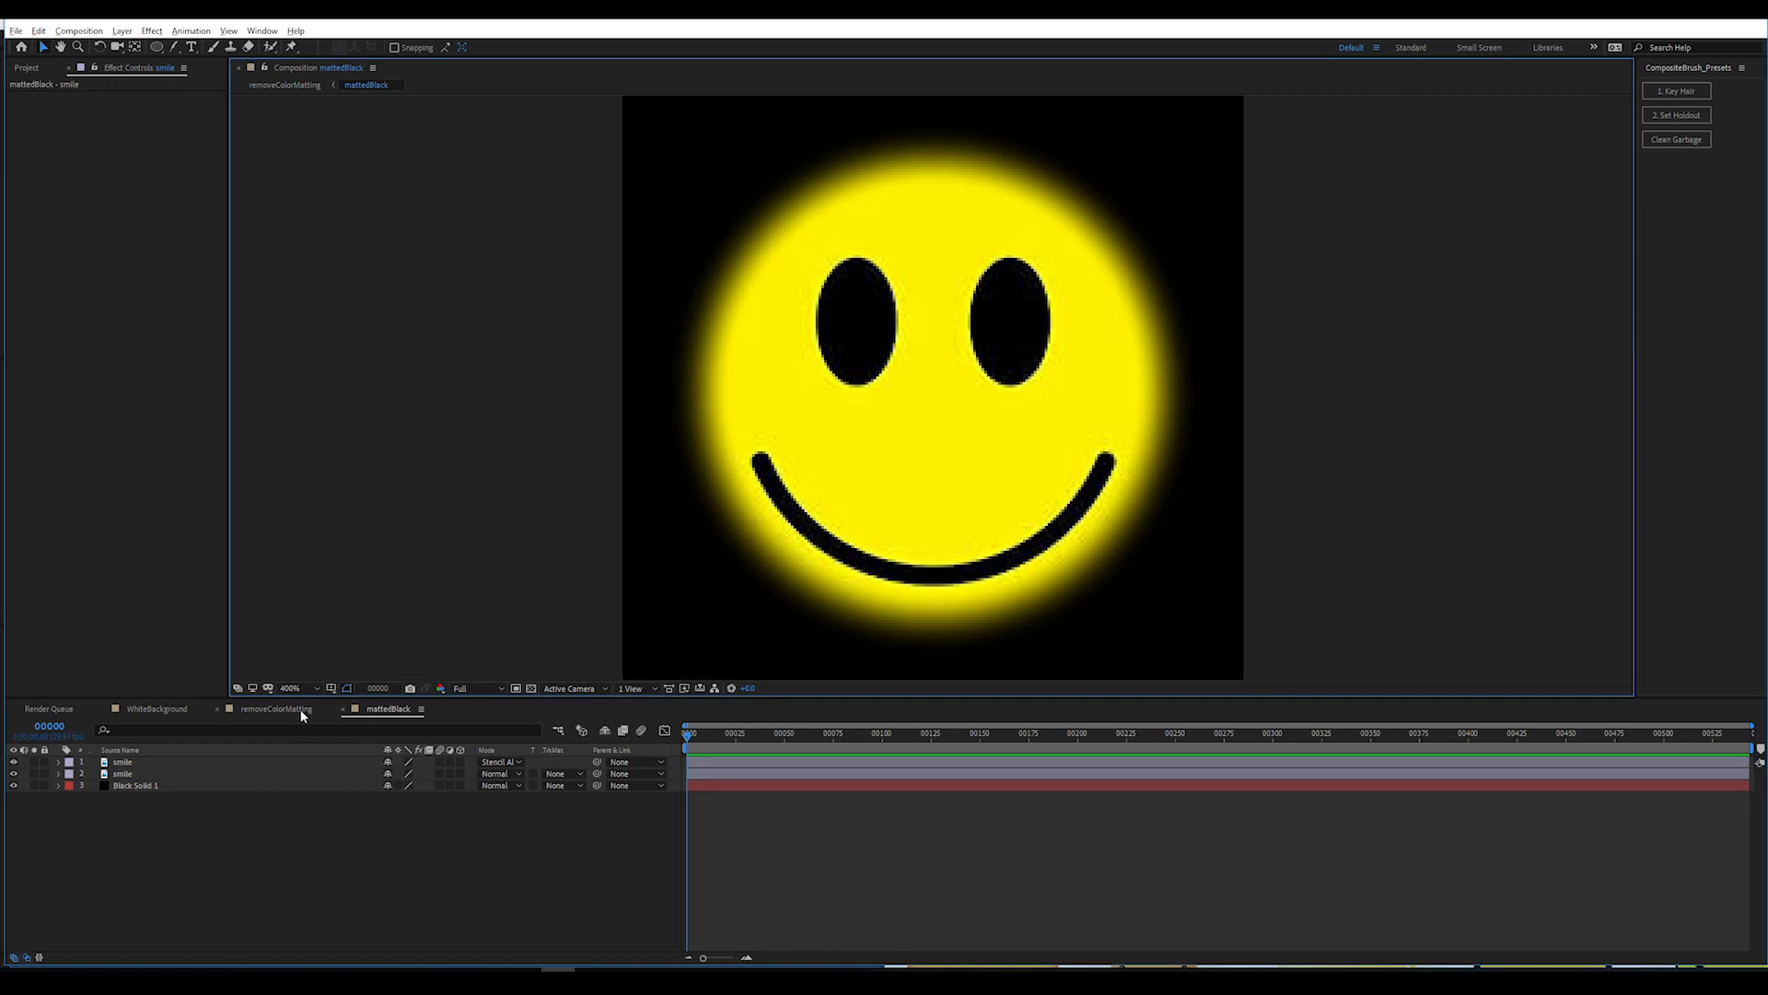
{"action": "left_click", "coordinate": [277, 708]}
Inspect the mattedGreen precomp over its green solid, then return to removeColorMatting and WhiteBackground.
{"action": "left_click", "coordinate": [908, 374]}
{"action": "double_click", "coordinate": [908, 375]}
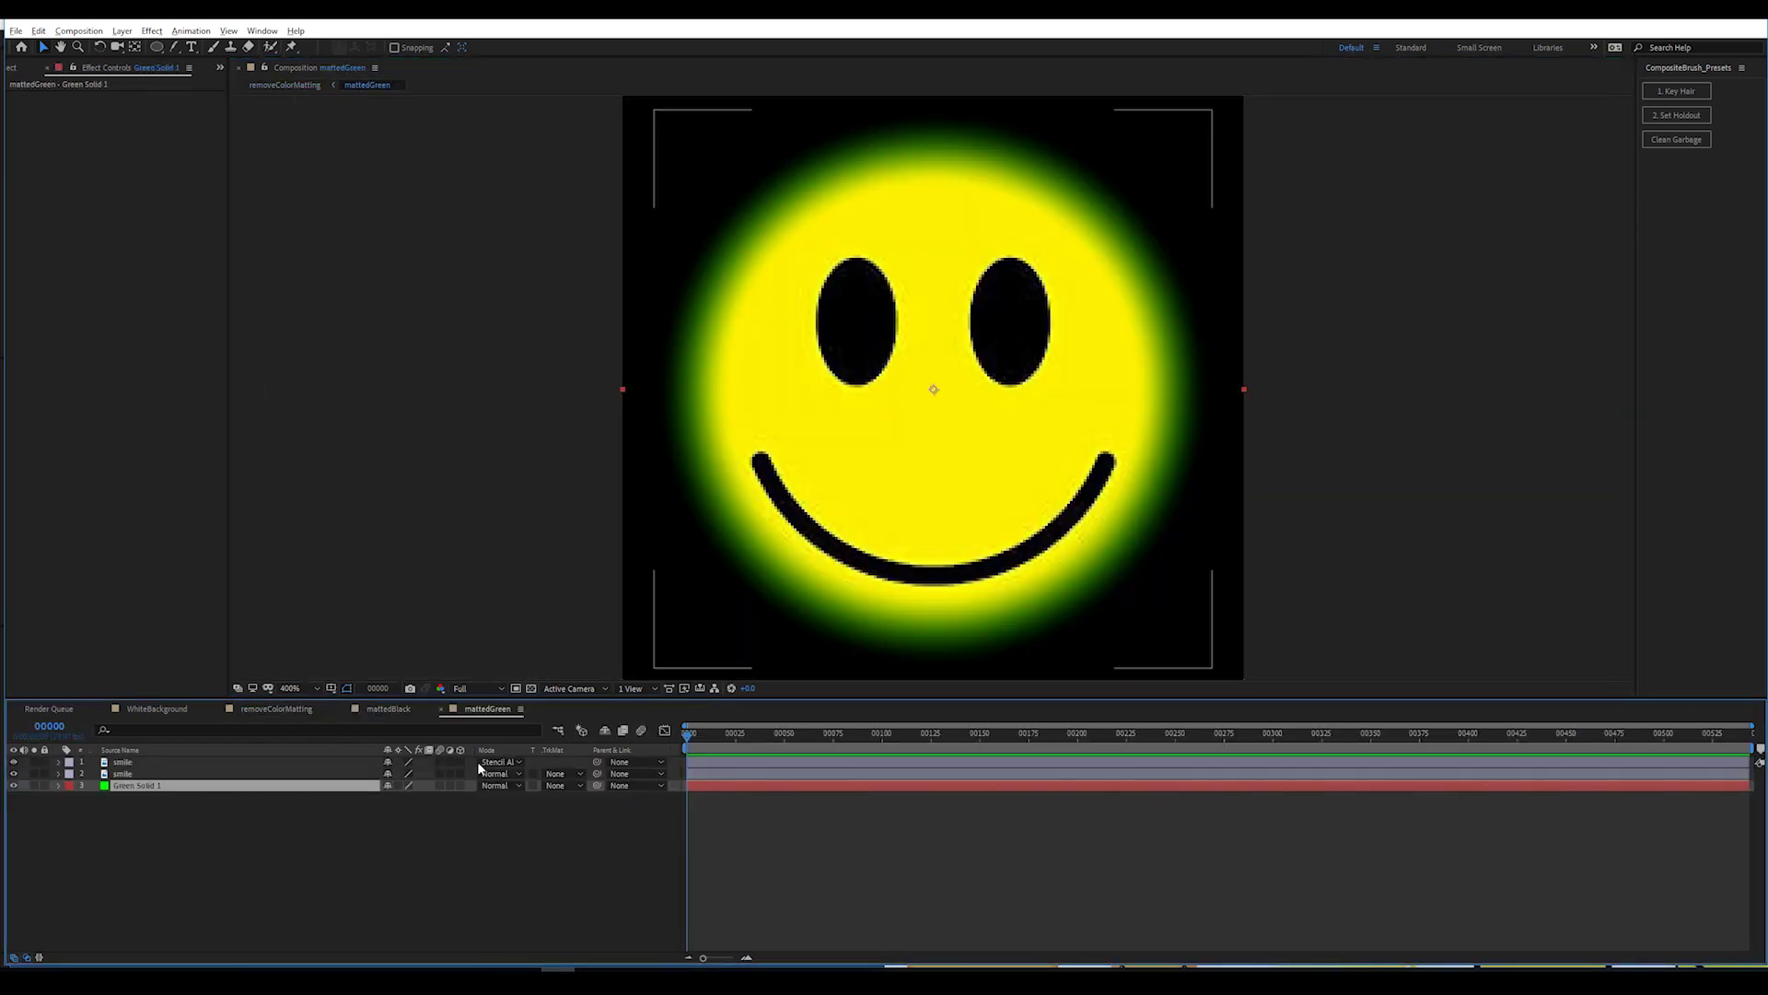
{"action": "left_click", "coordinate": [533, 688]}
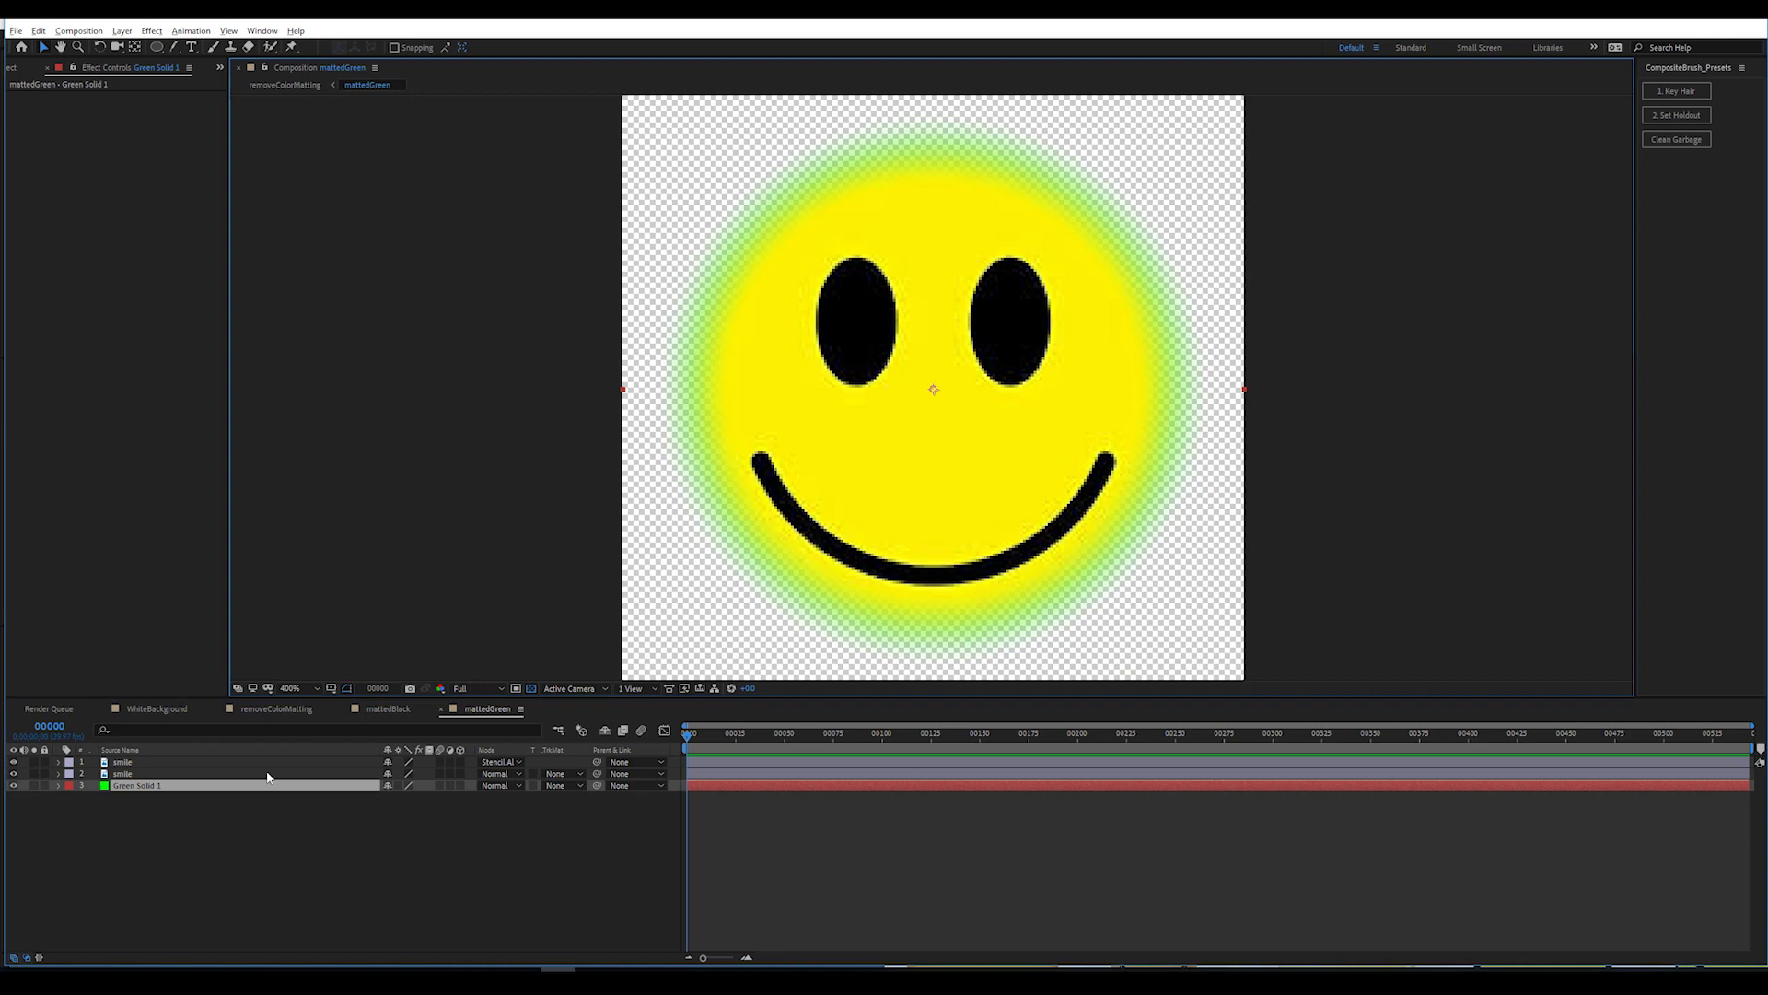
{"action": "left_click", "coordinate": [15, 785]}
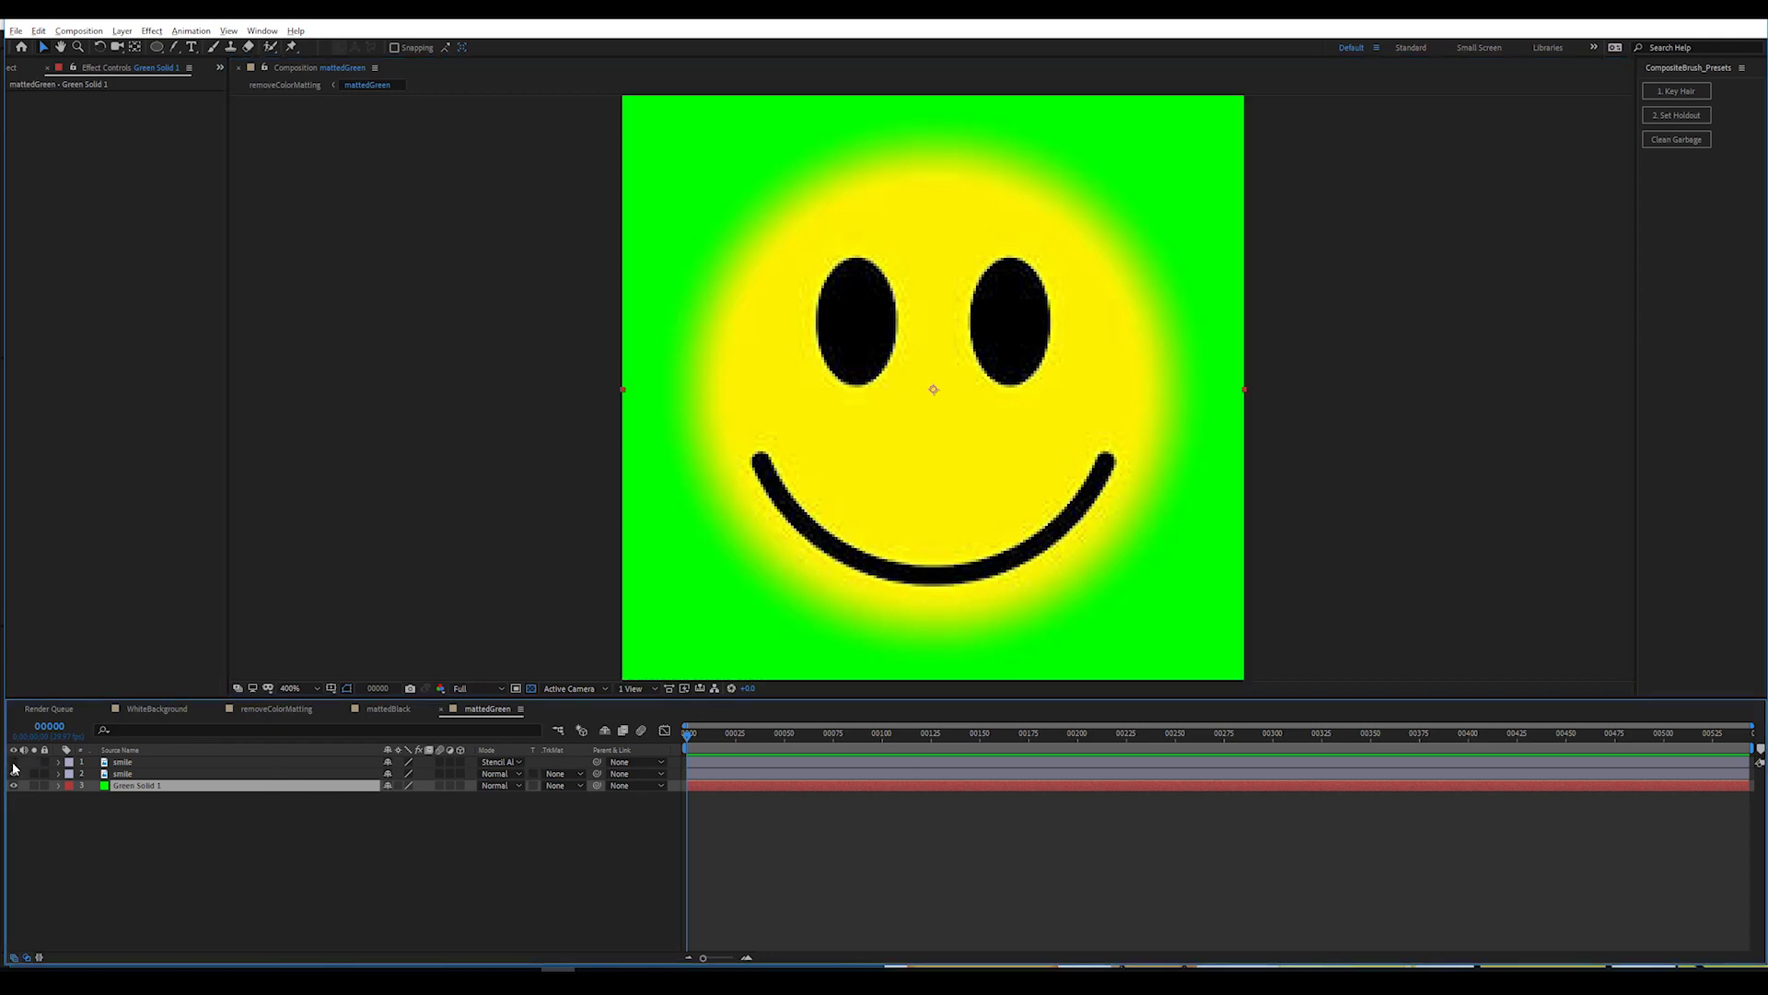
{"action": "left_click", "coordinate": [15, 785]}
{"action": "left_click", "coordinate": [276, 708]}
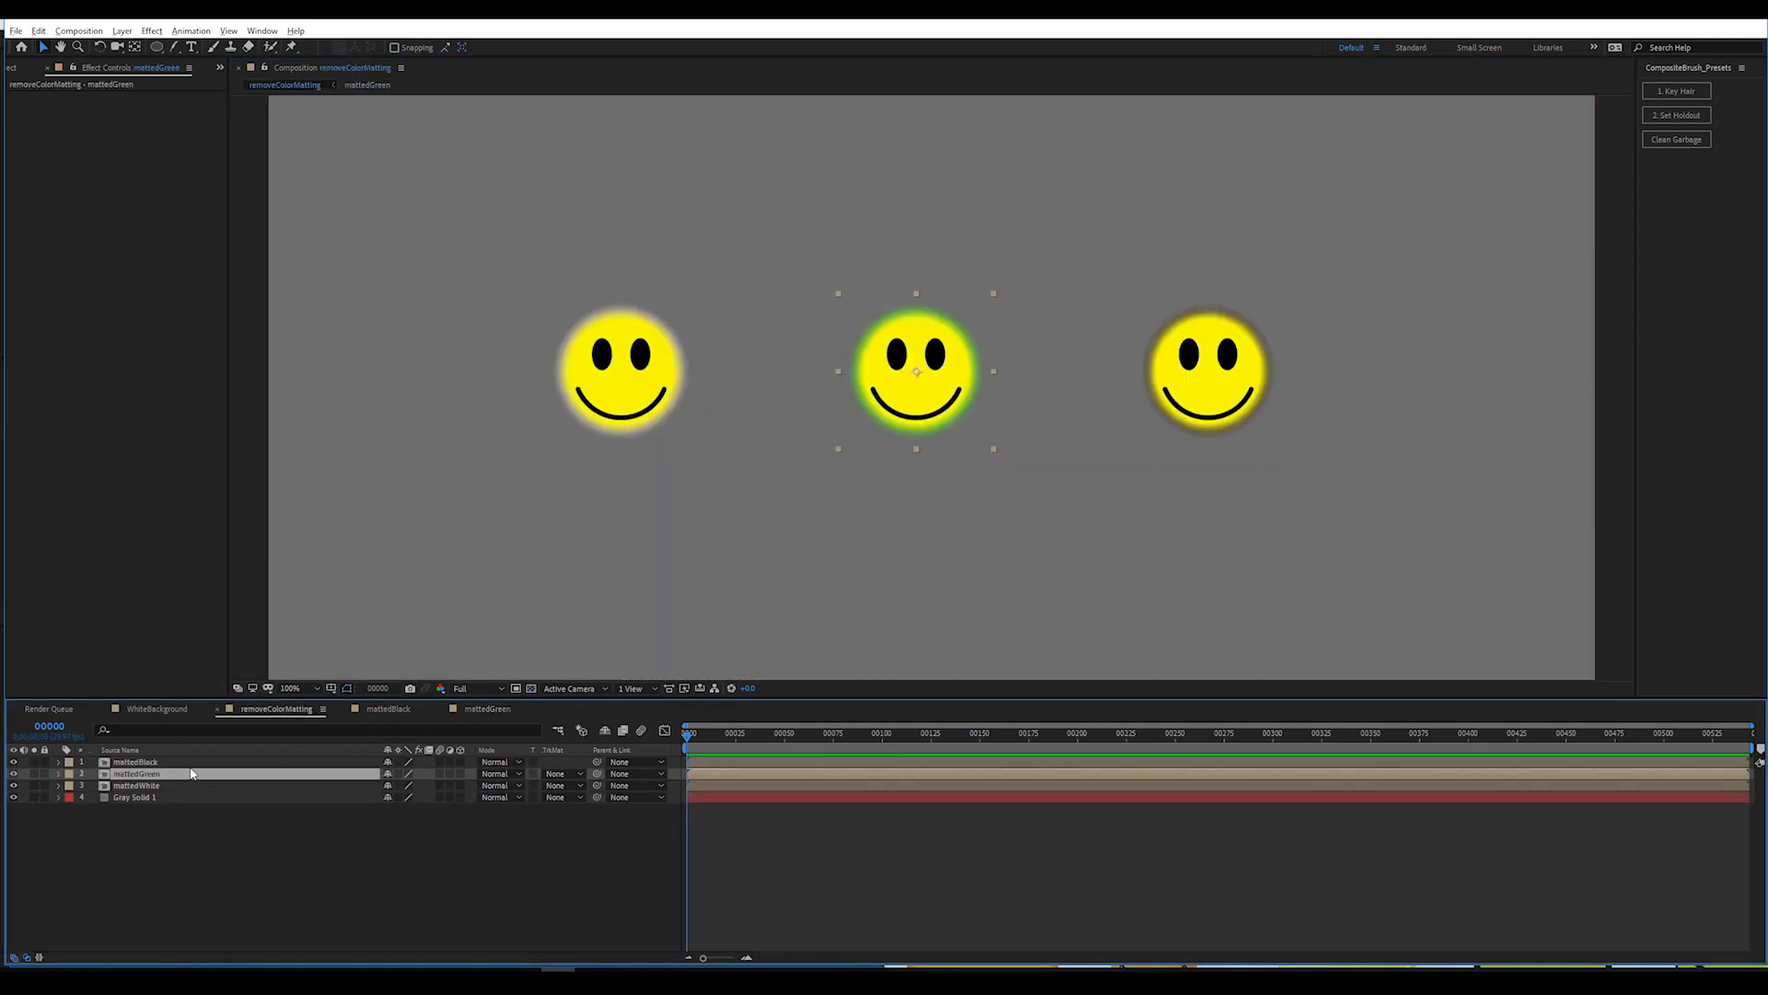
{"action": "left_click", "coordinate": [272, 824]}
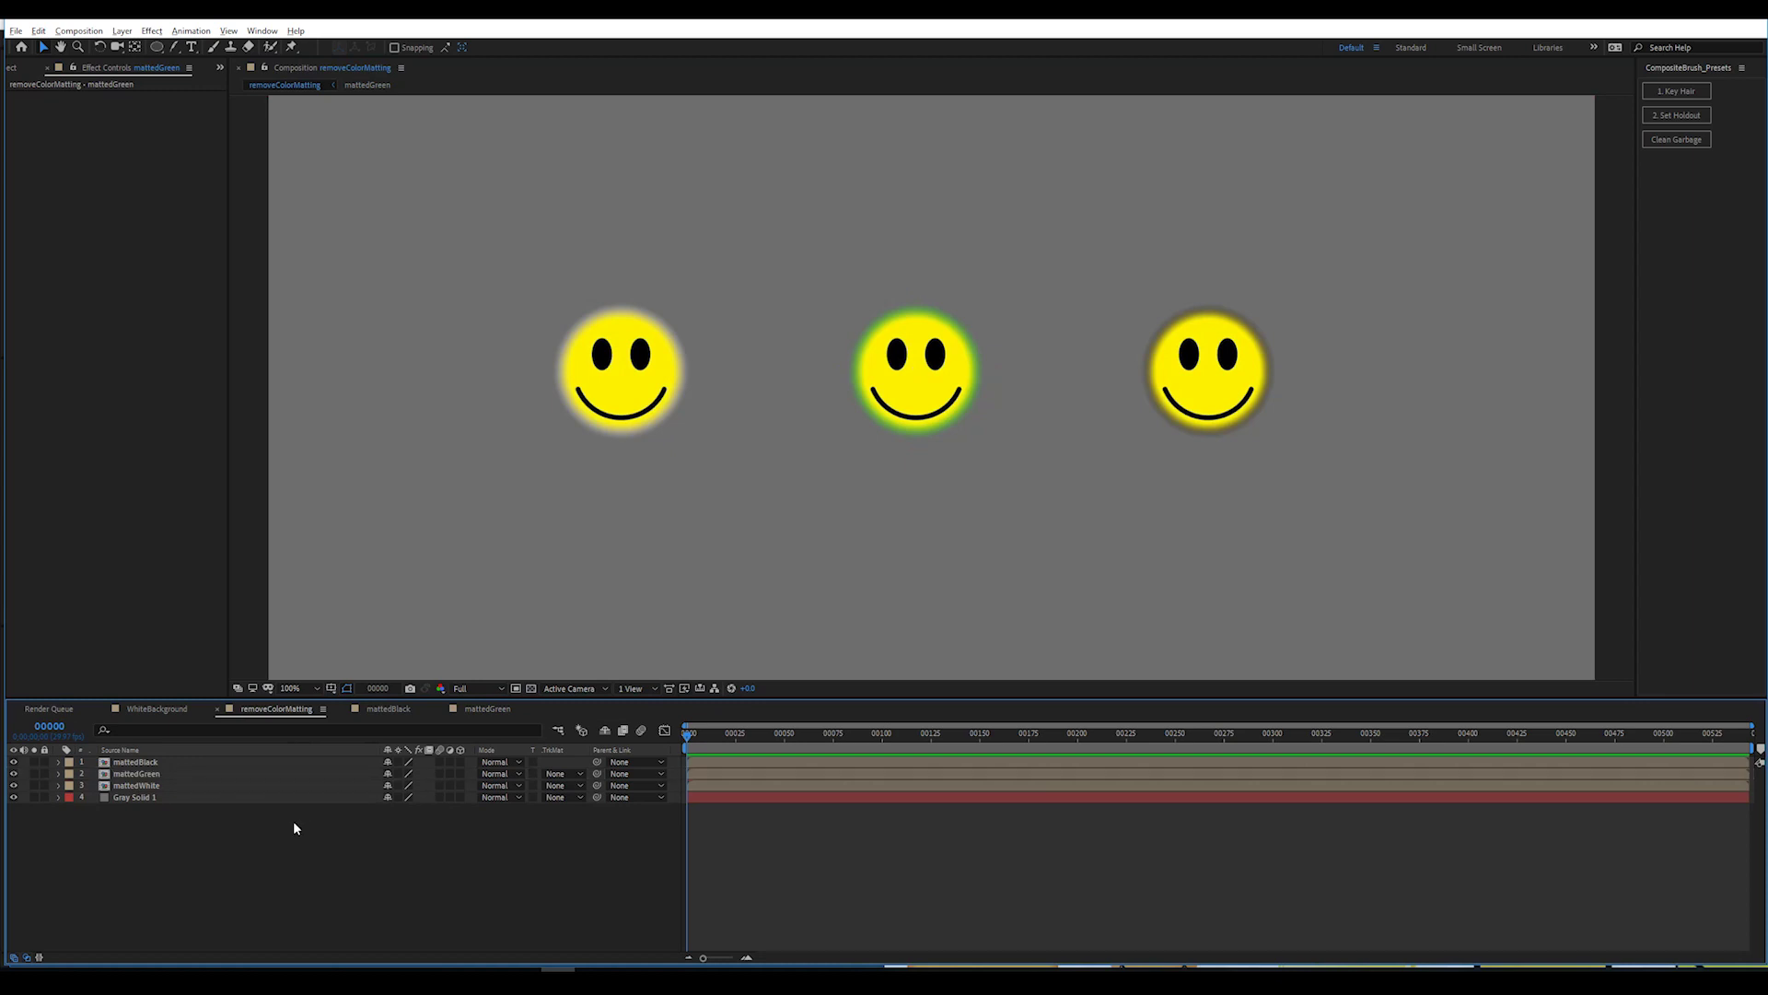
{"action": "left_click", "coordinate": [170, 707]}
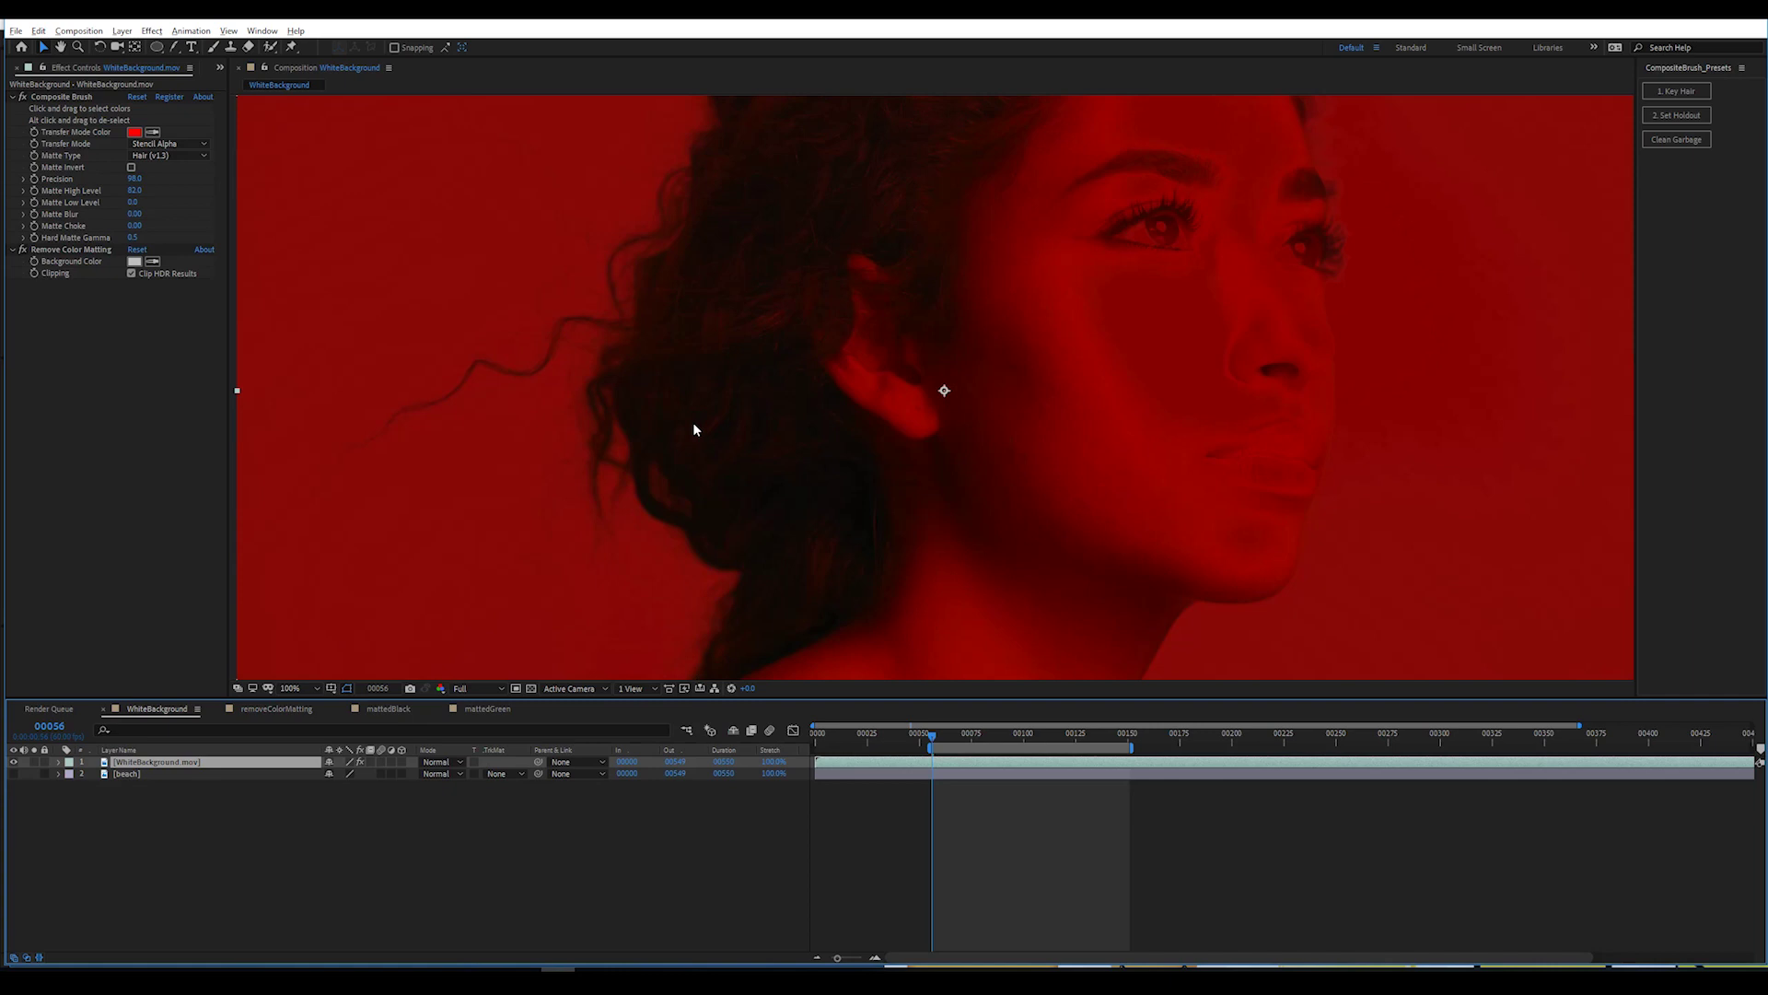
Select the mattedGreen smiley, check its alpha channel, and hide the grey solid background.
{"action": "left_click", "coordinate": [273, 708]}
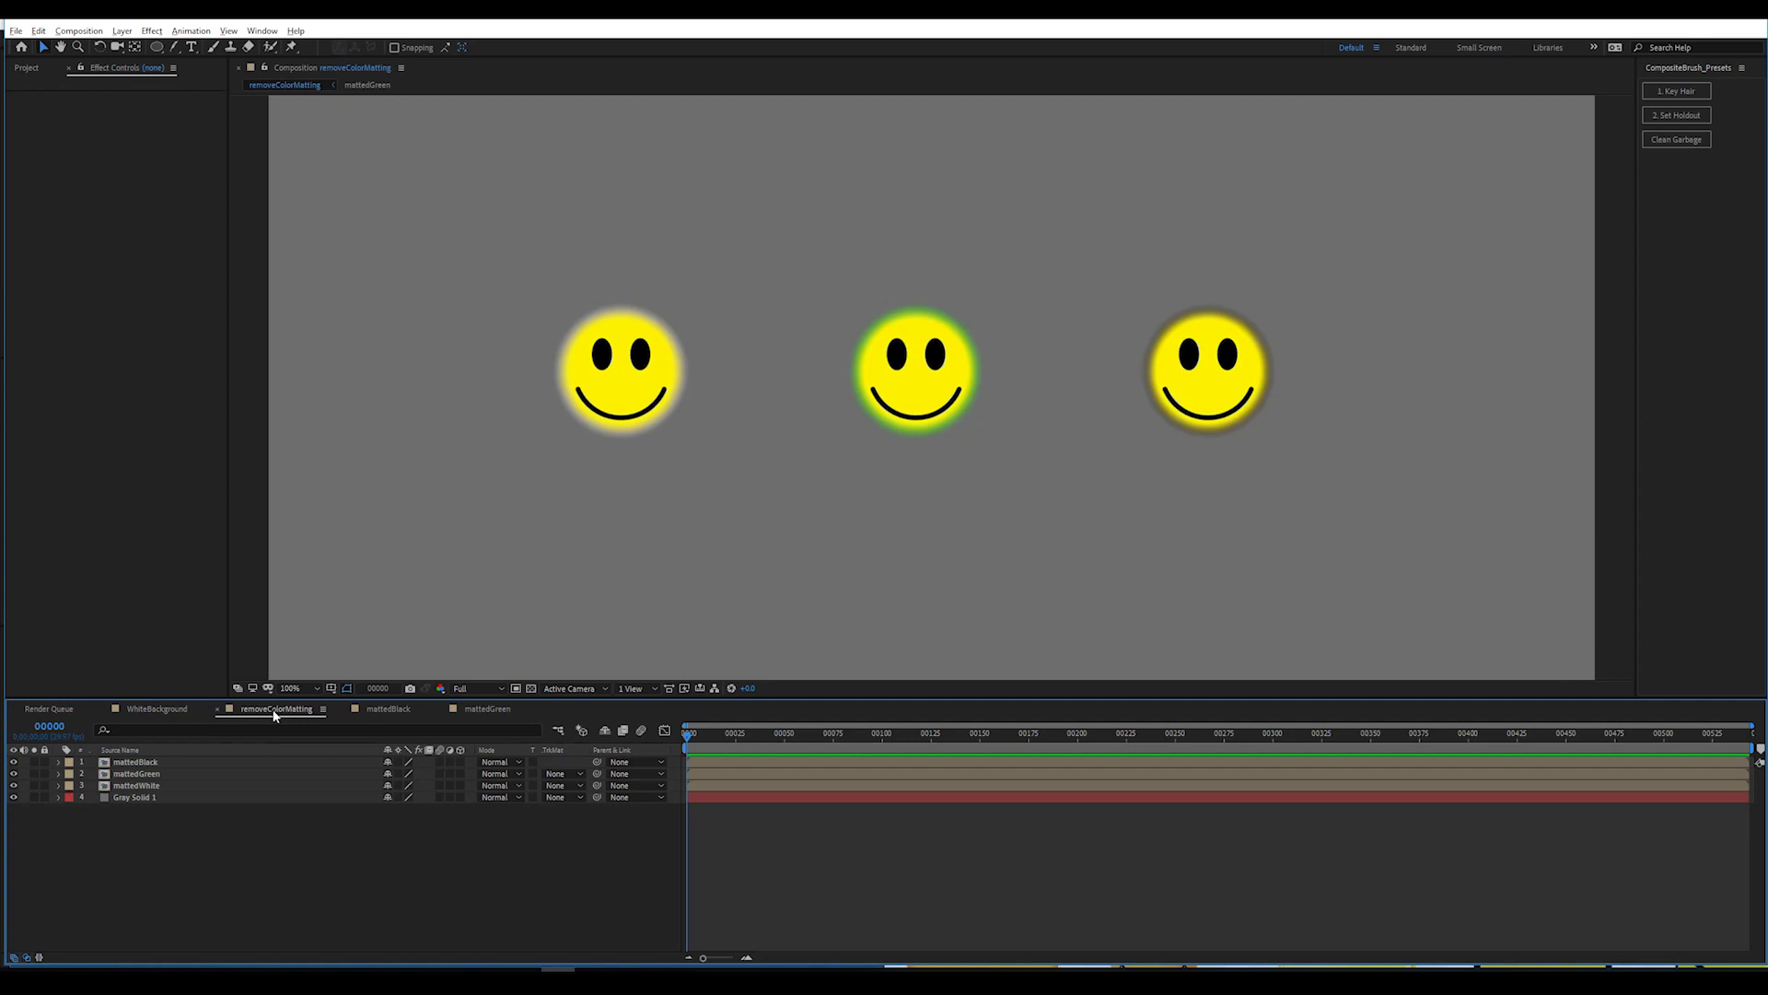
{"action": "left_click", "coordinate": [175, 765]}
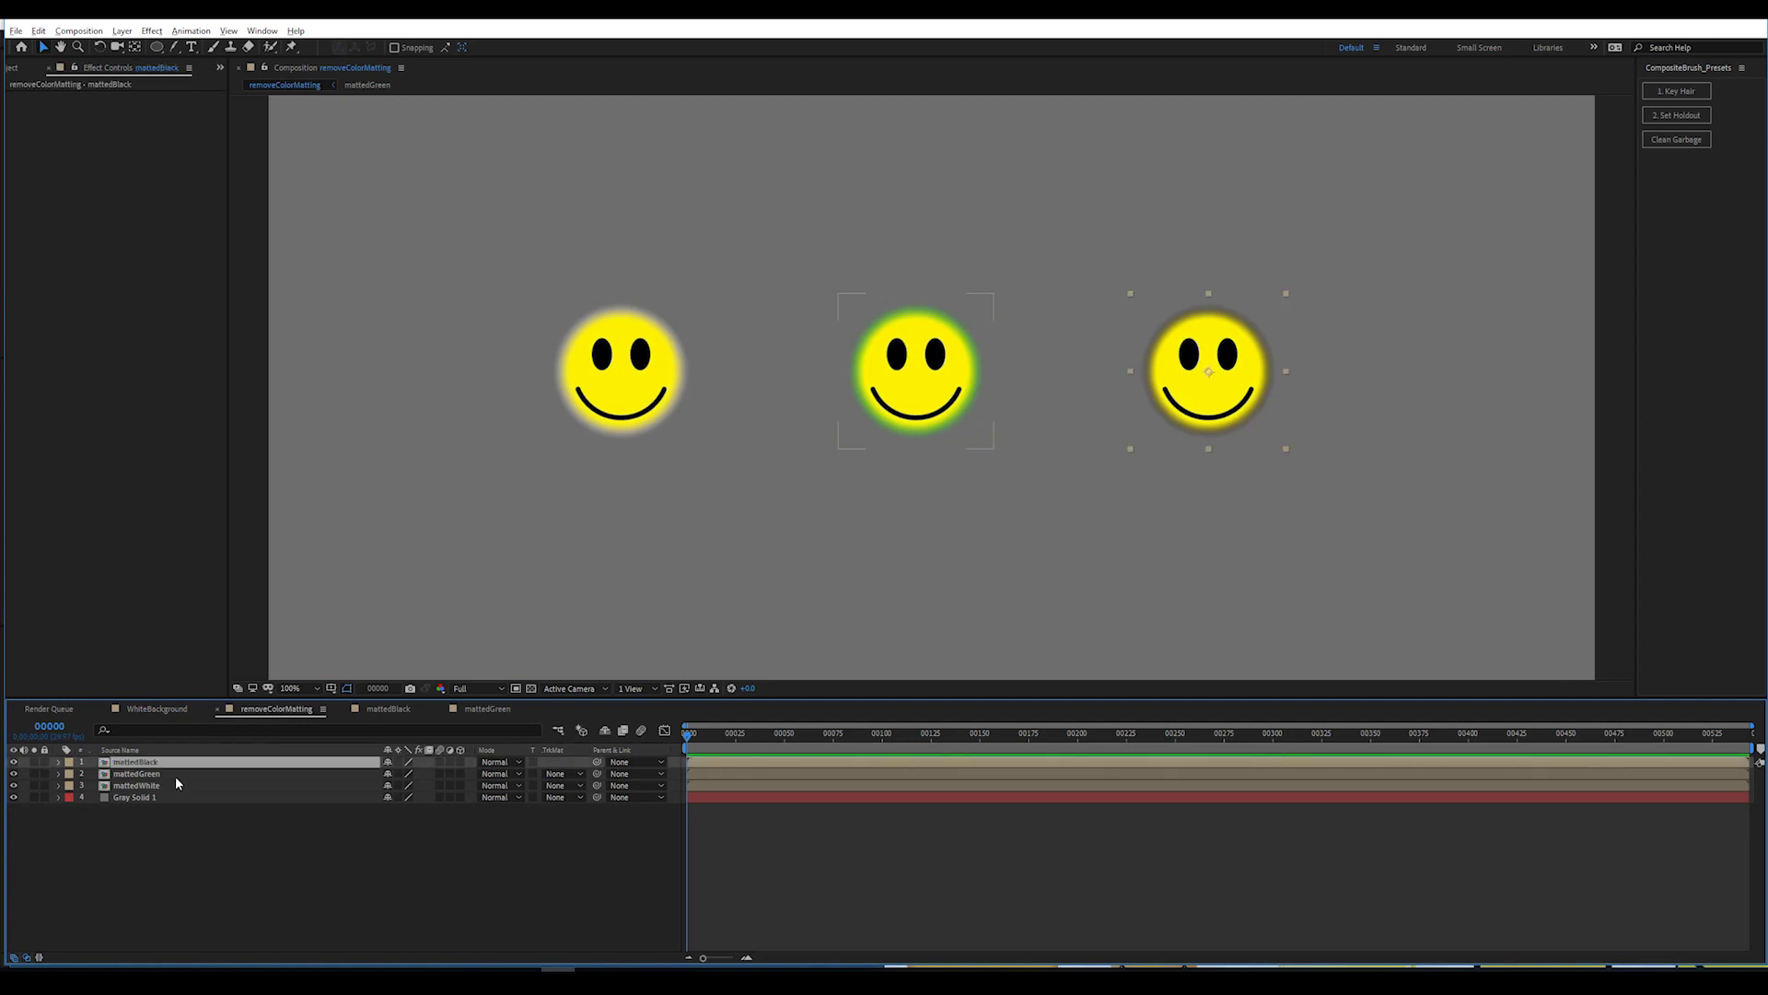
{"action": "left_click", "coordinate": [176, 773]}
{"action": "scroll", "coordinate": [813, 348], "scroll_direction": "up", "scroll_amount": 1}
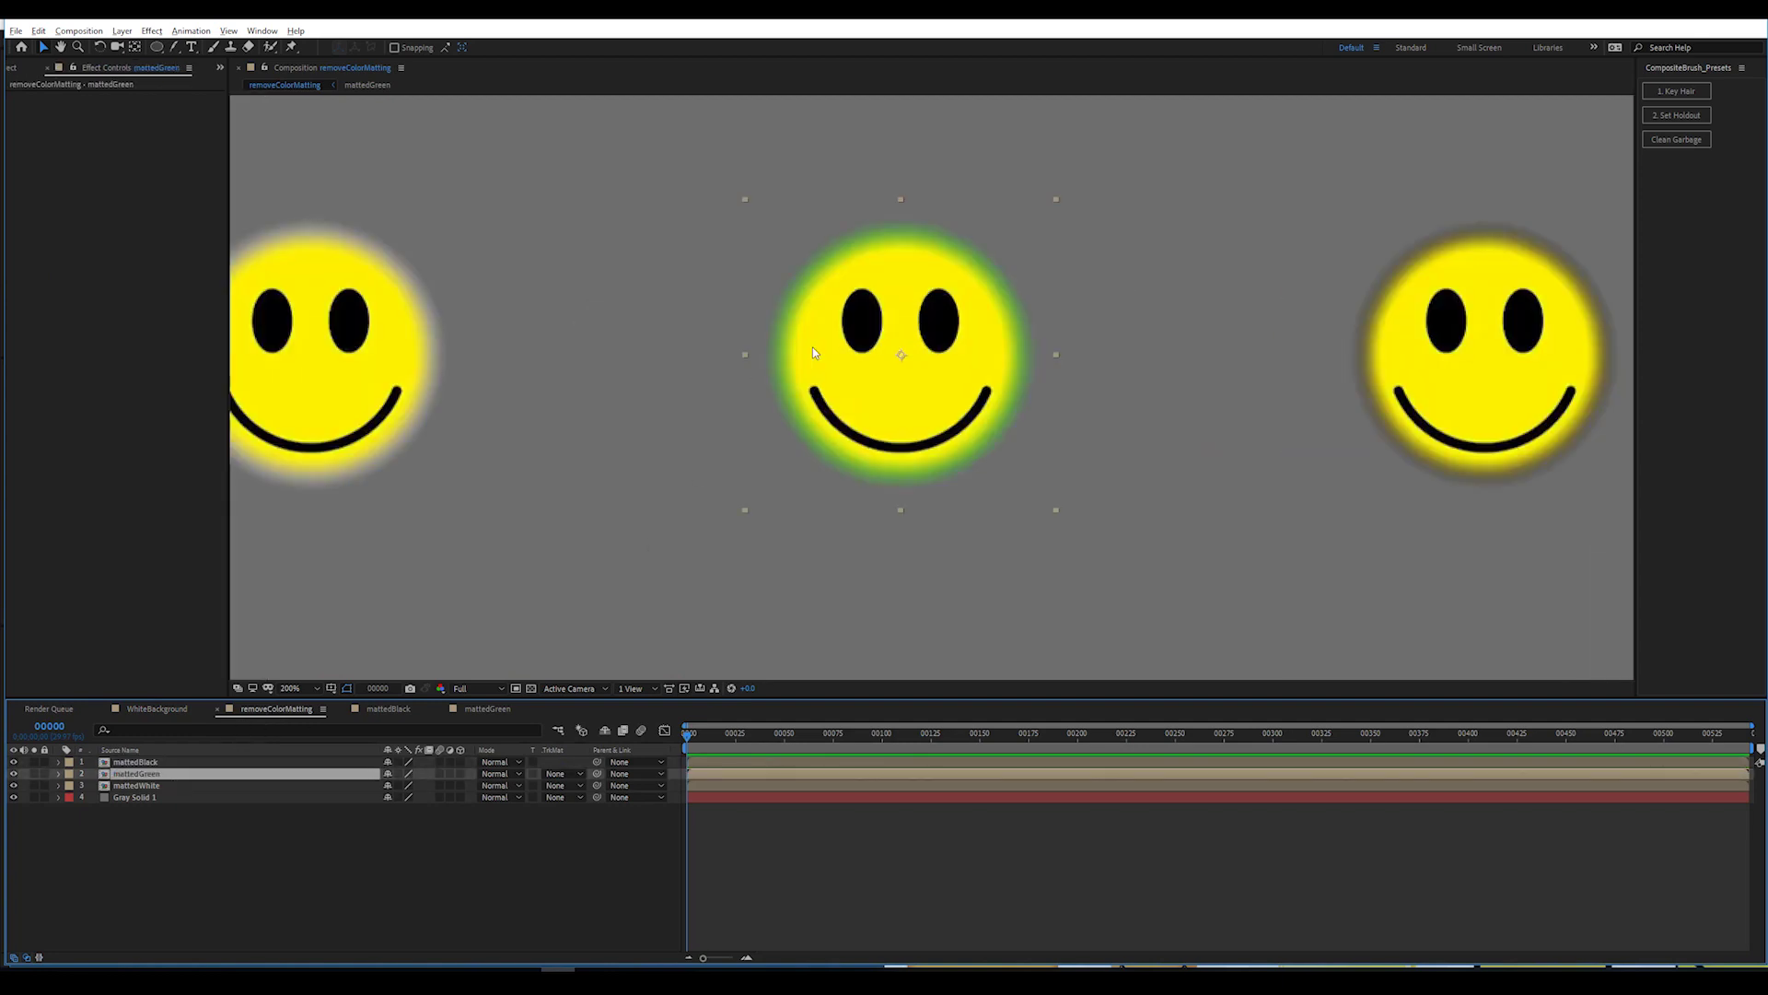
{"action": "left_click", "coordinate": [440, 688]}
{"action": "left_click", "coordinate": [472, 774]}
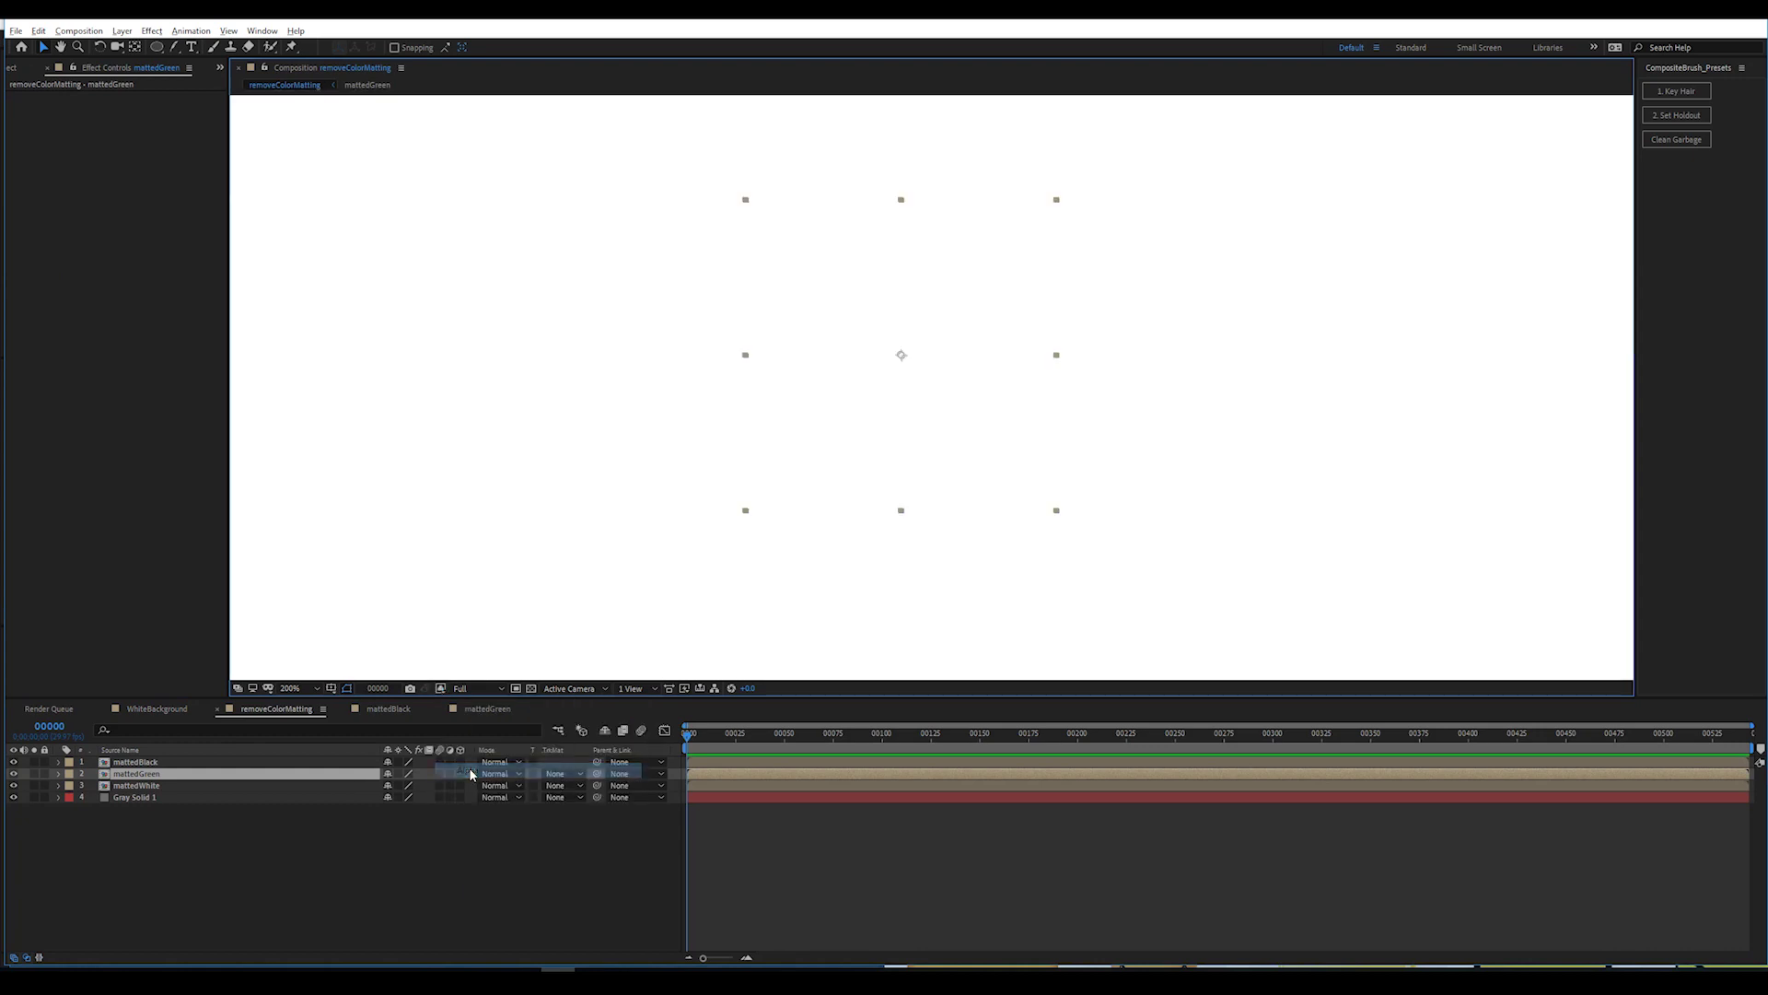
{"action": "left_click", "coordinate": [15, 797]}
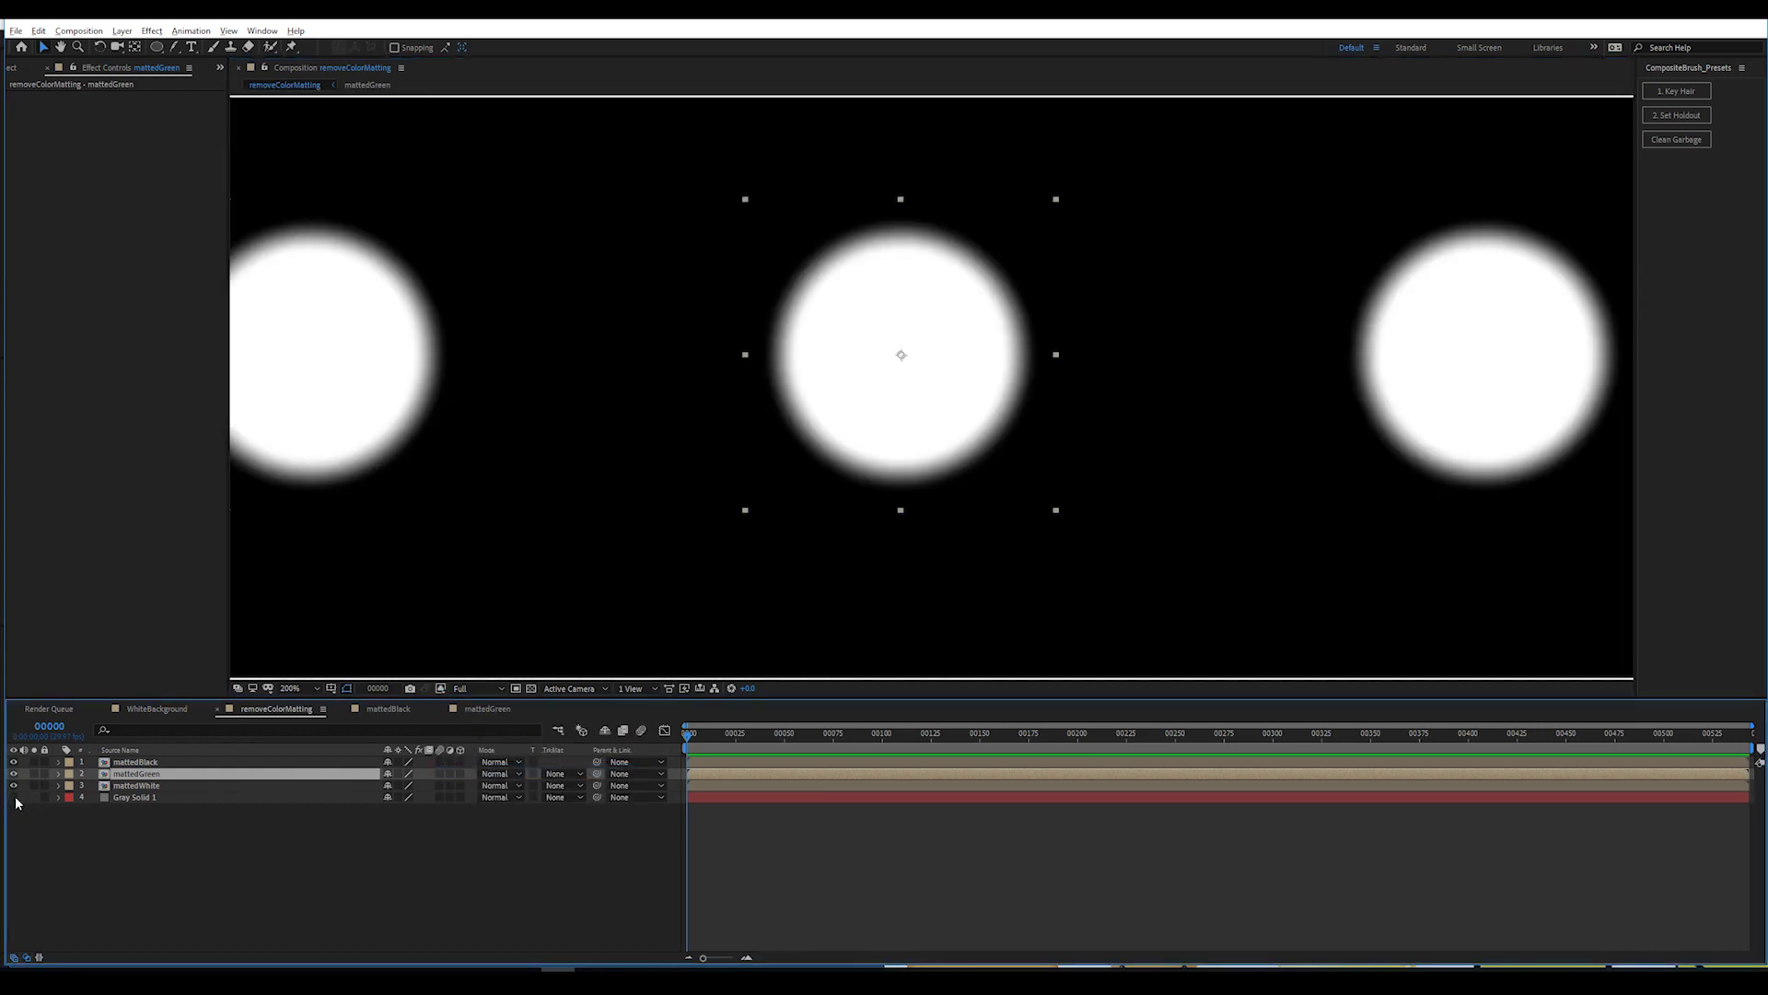
{"action": "key", "text": "alt+4"}
Apply Remove Color Matting to the mattedGreen smiley with a pure green Background Color.
{"action": "left_click", "coordinate": [152, 31]}
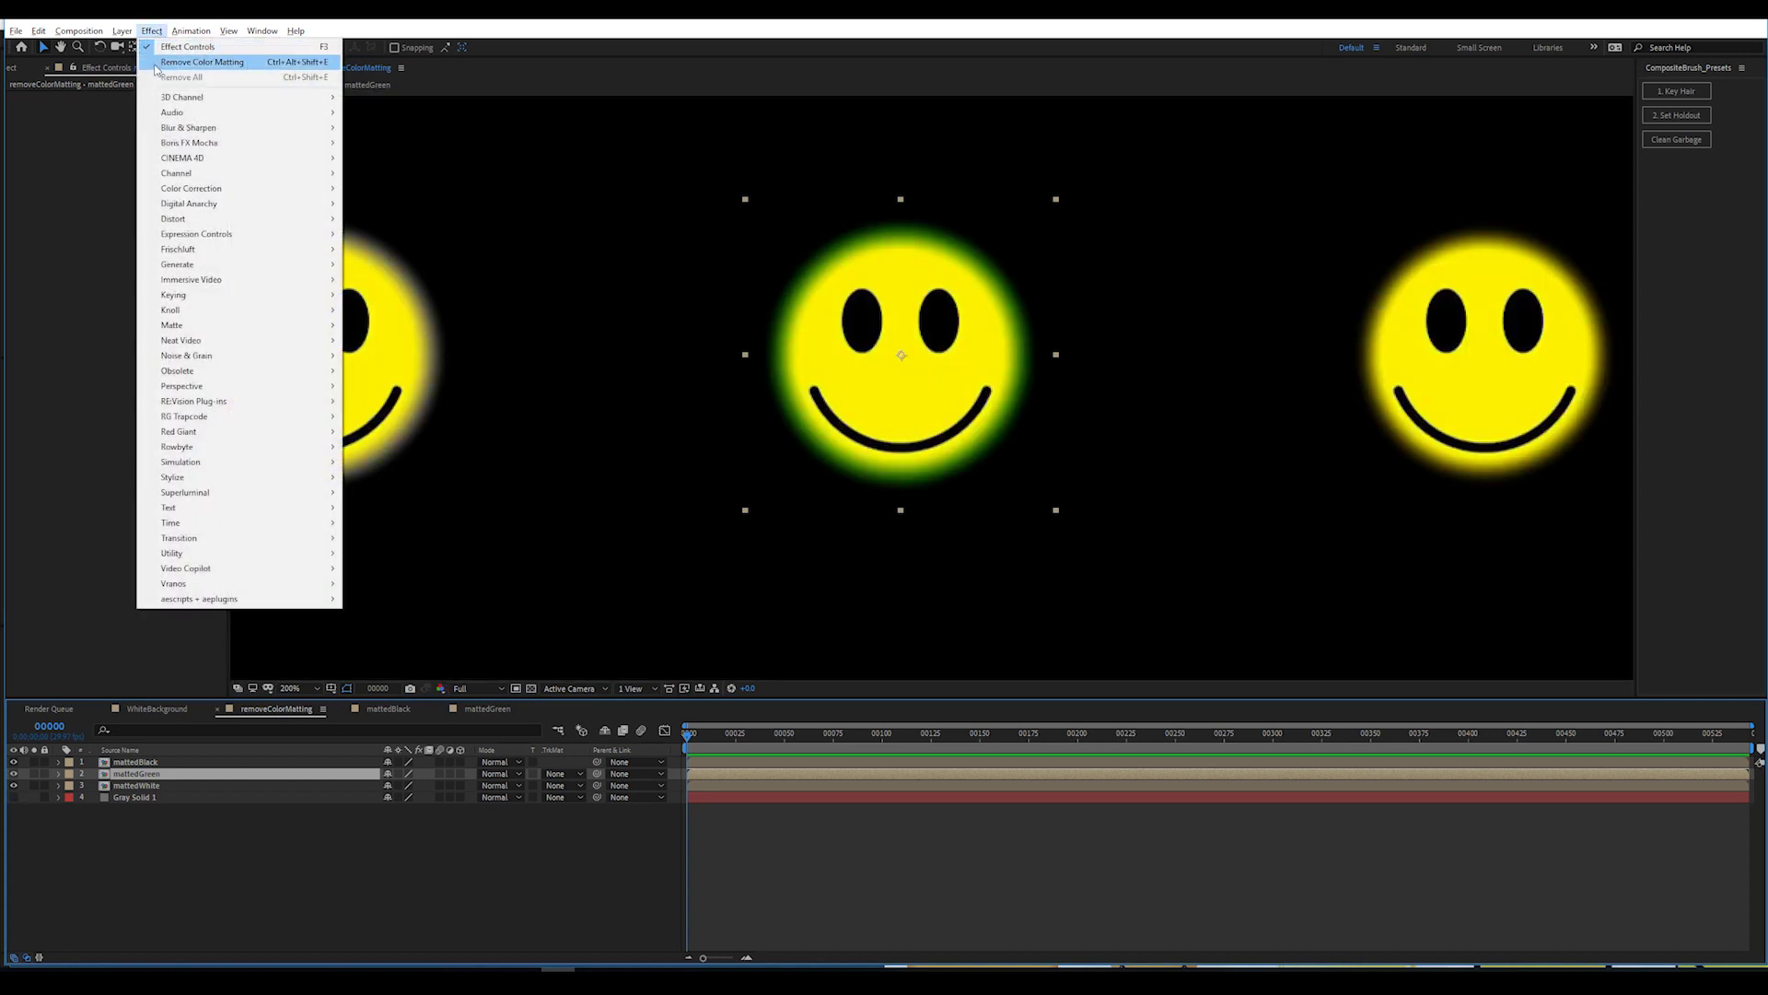
{"action": "left_click", "coordinate": [181, 64]}
{"action": "left_click", "coordinate": [136, 108]}
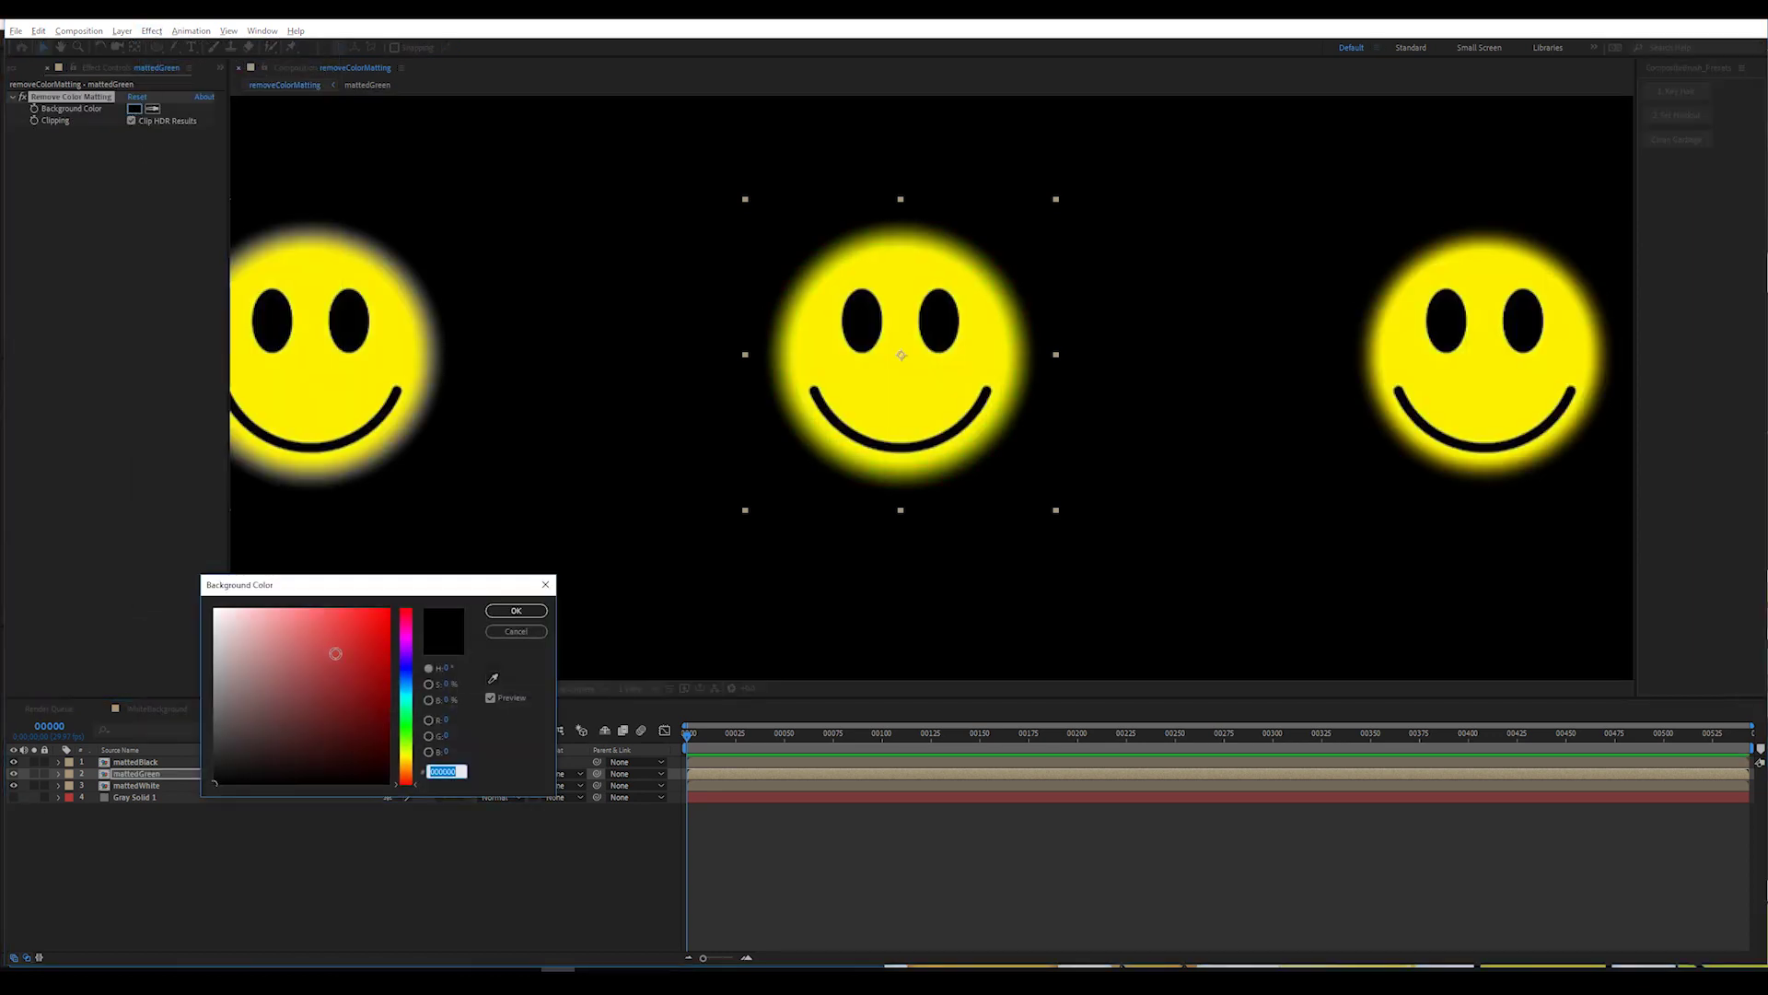
{"action": "left_click", "coordinate": [445, 736]}
{"action": "type", "text": "423"}
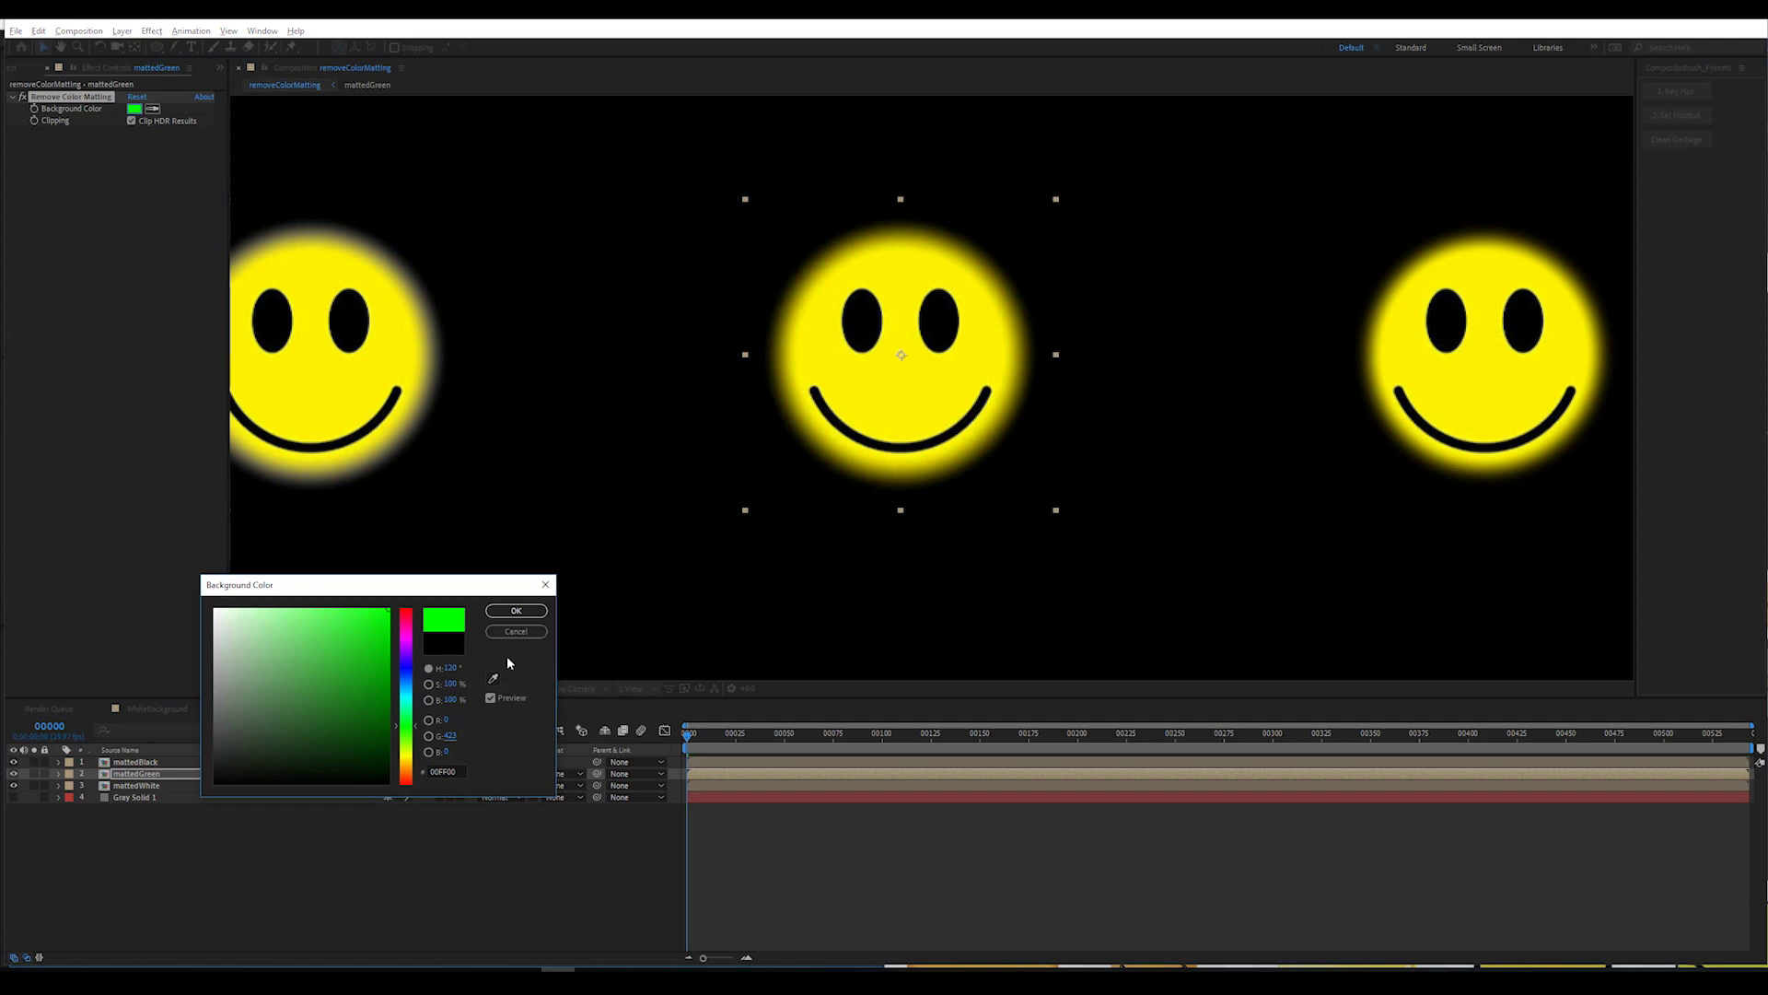
{"action": "left_click", "coordinate": [515, 610]}
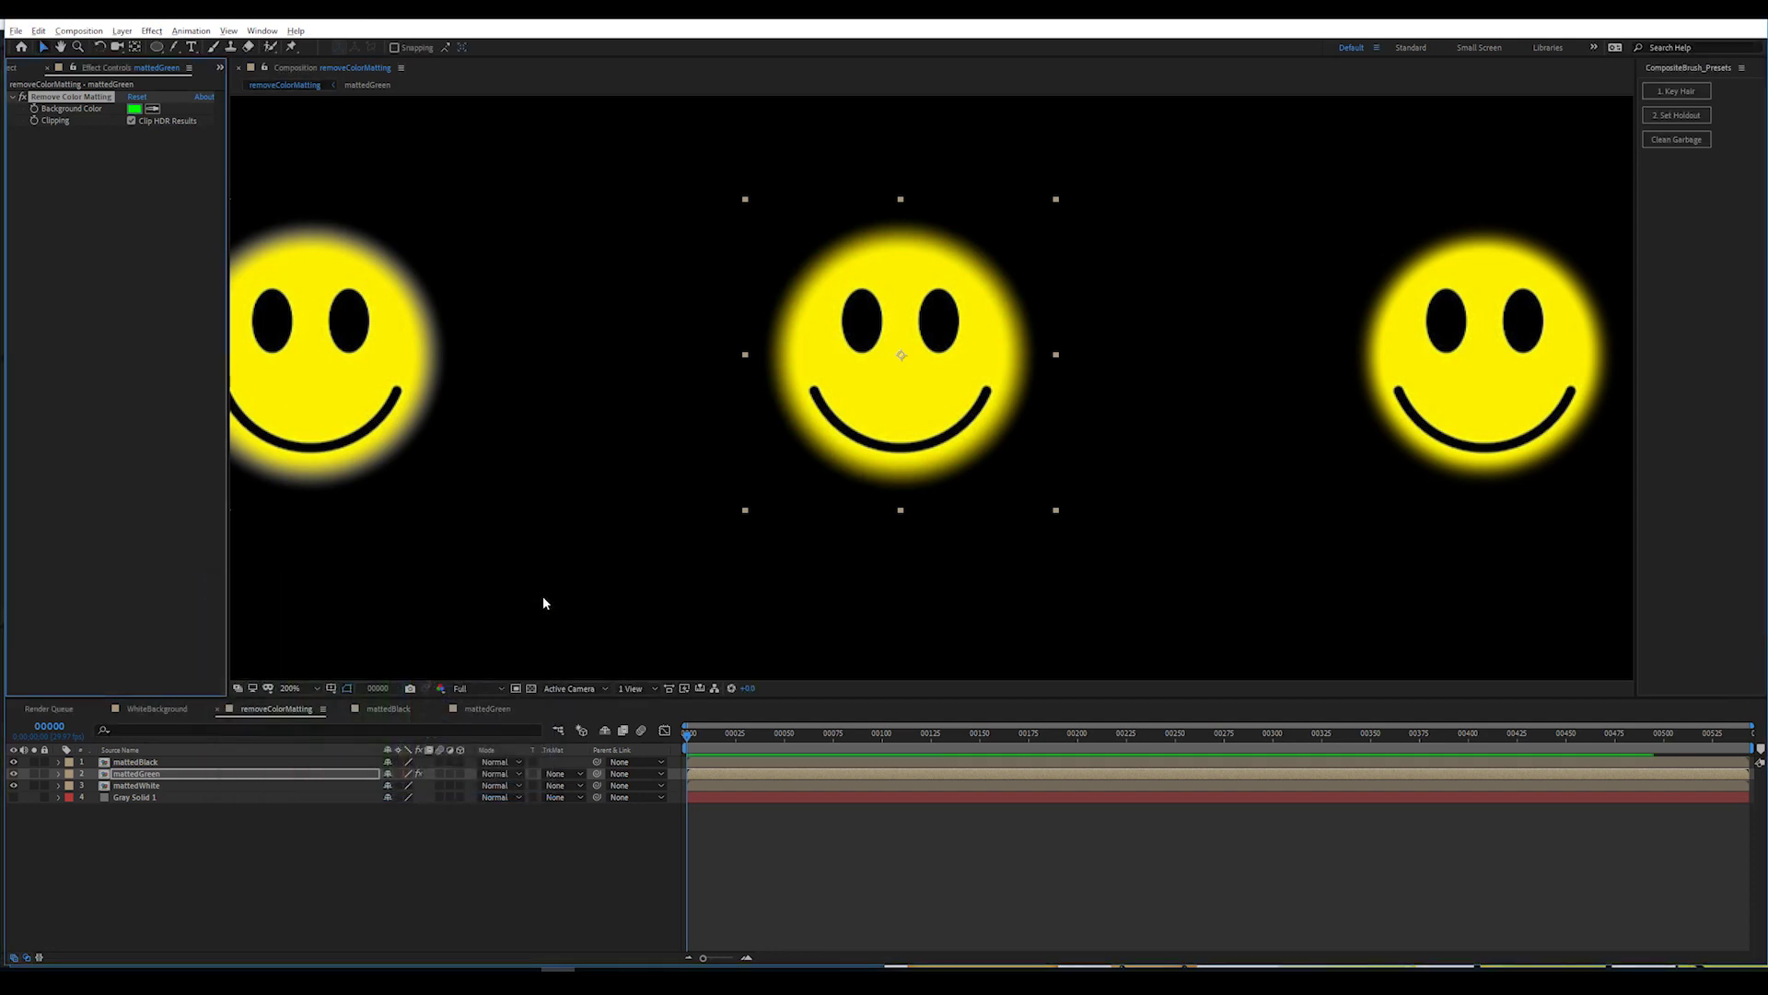
{"action": "left_click", "coordinate": [17, 801]}
{"action": "left_click", "coordinate": [18, 796]}
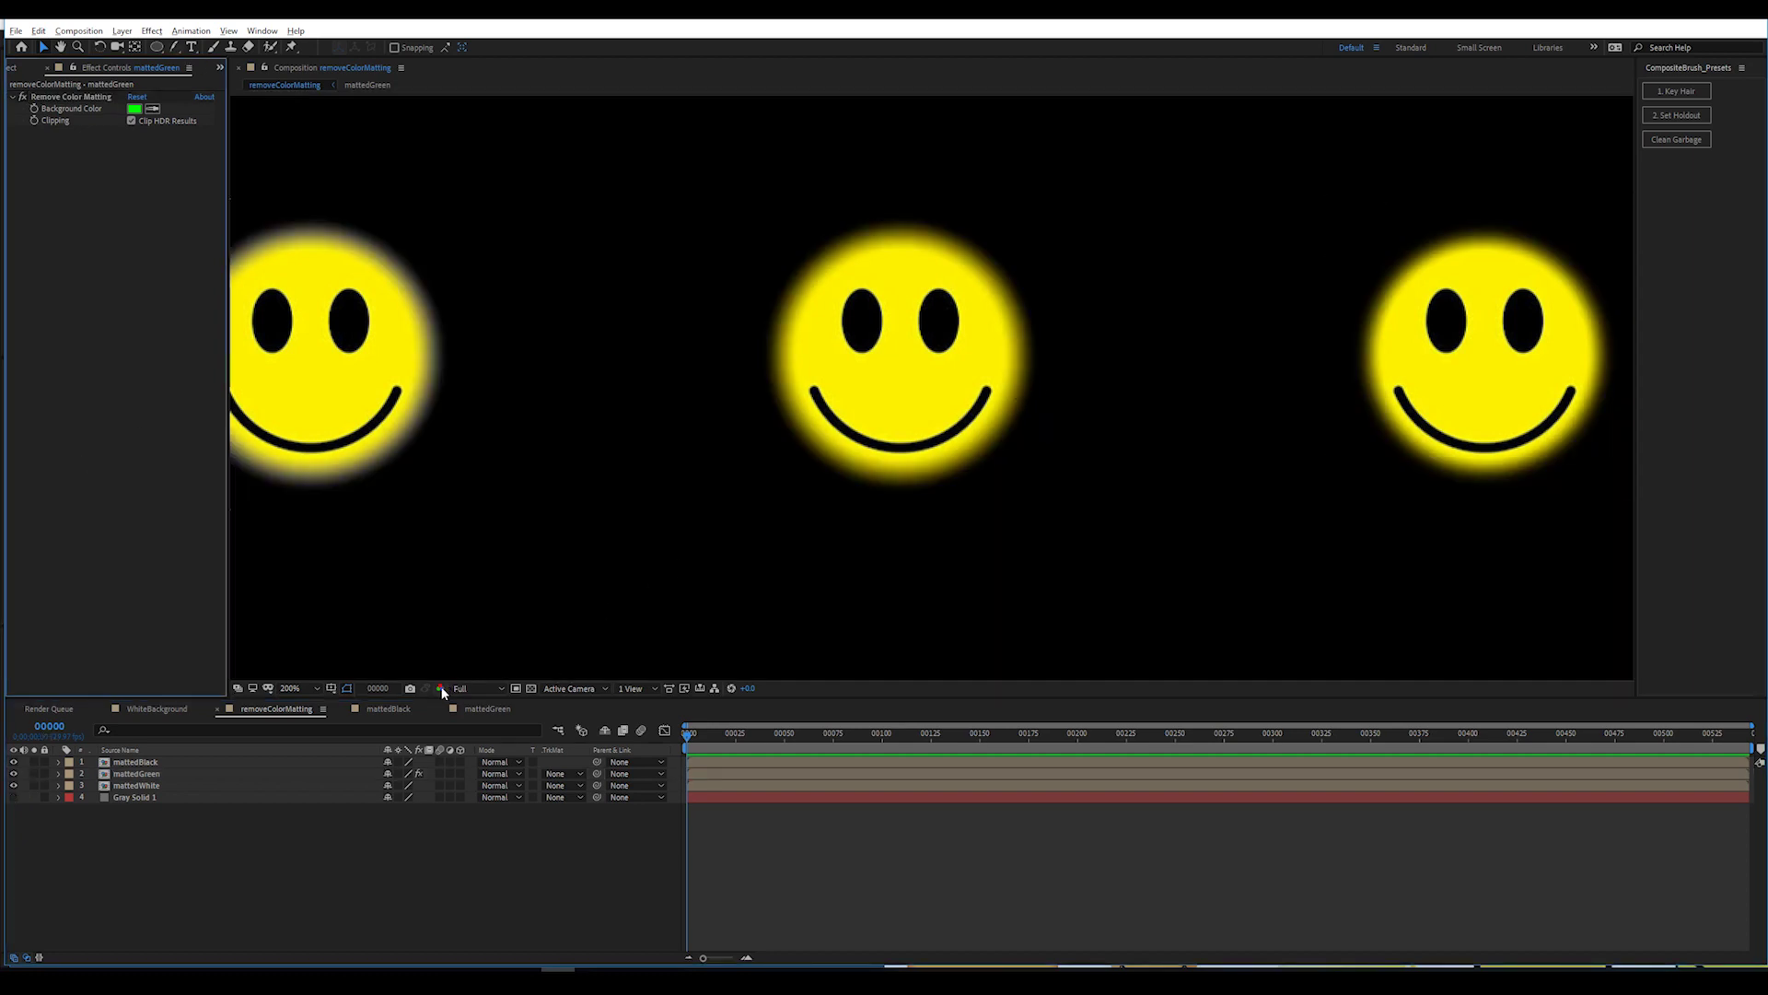
{"action": "left_click", "coordinate": [442, 688]}
{"action": "left_click", "coordinate": [471, 771]}
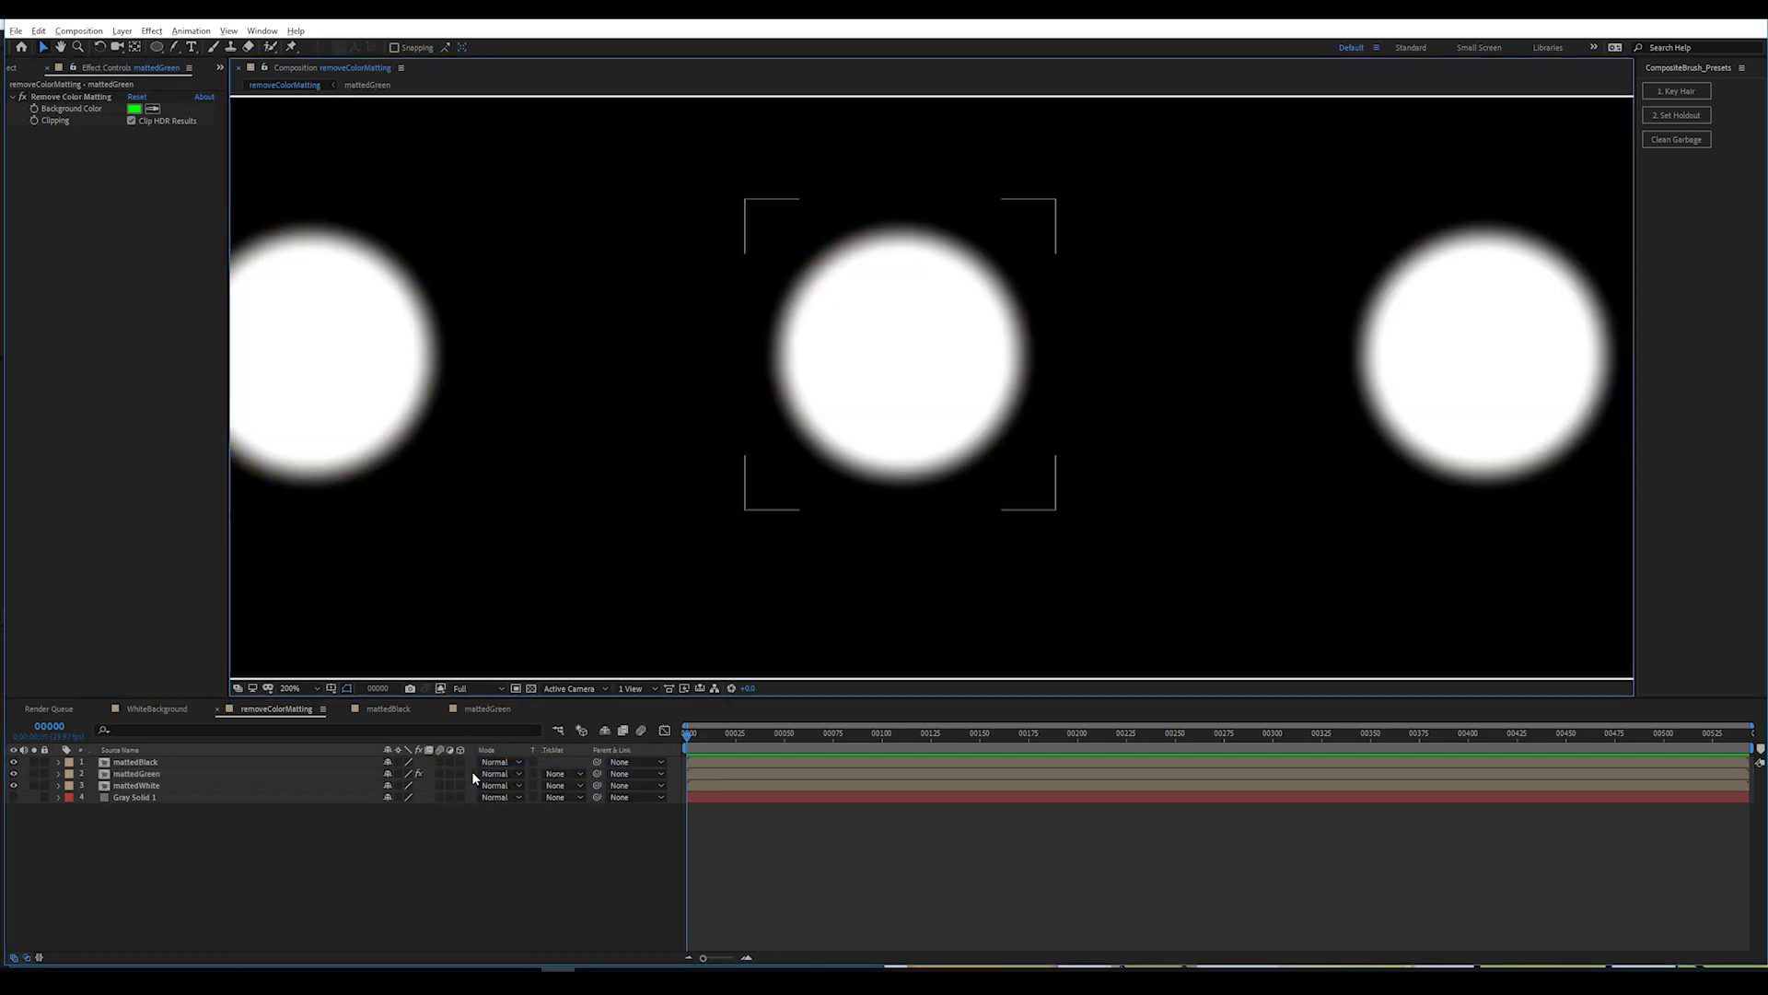
{"action": "left_click", "coordinate": [442, 689]}
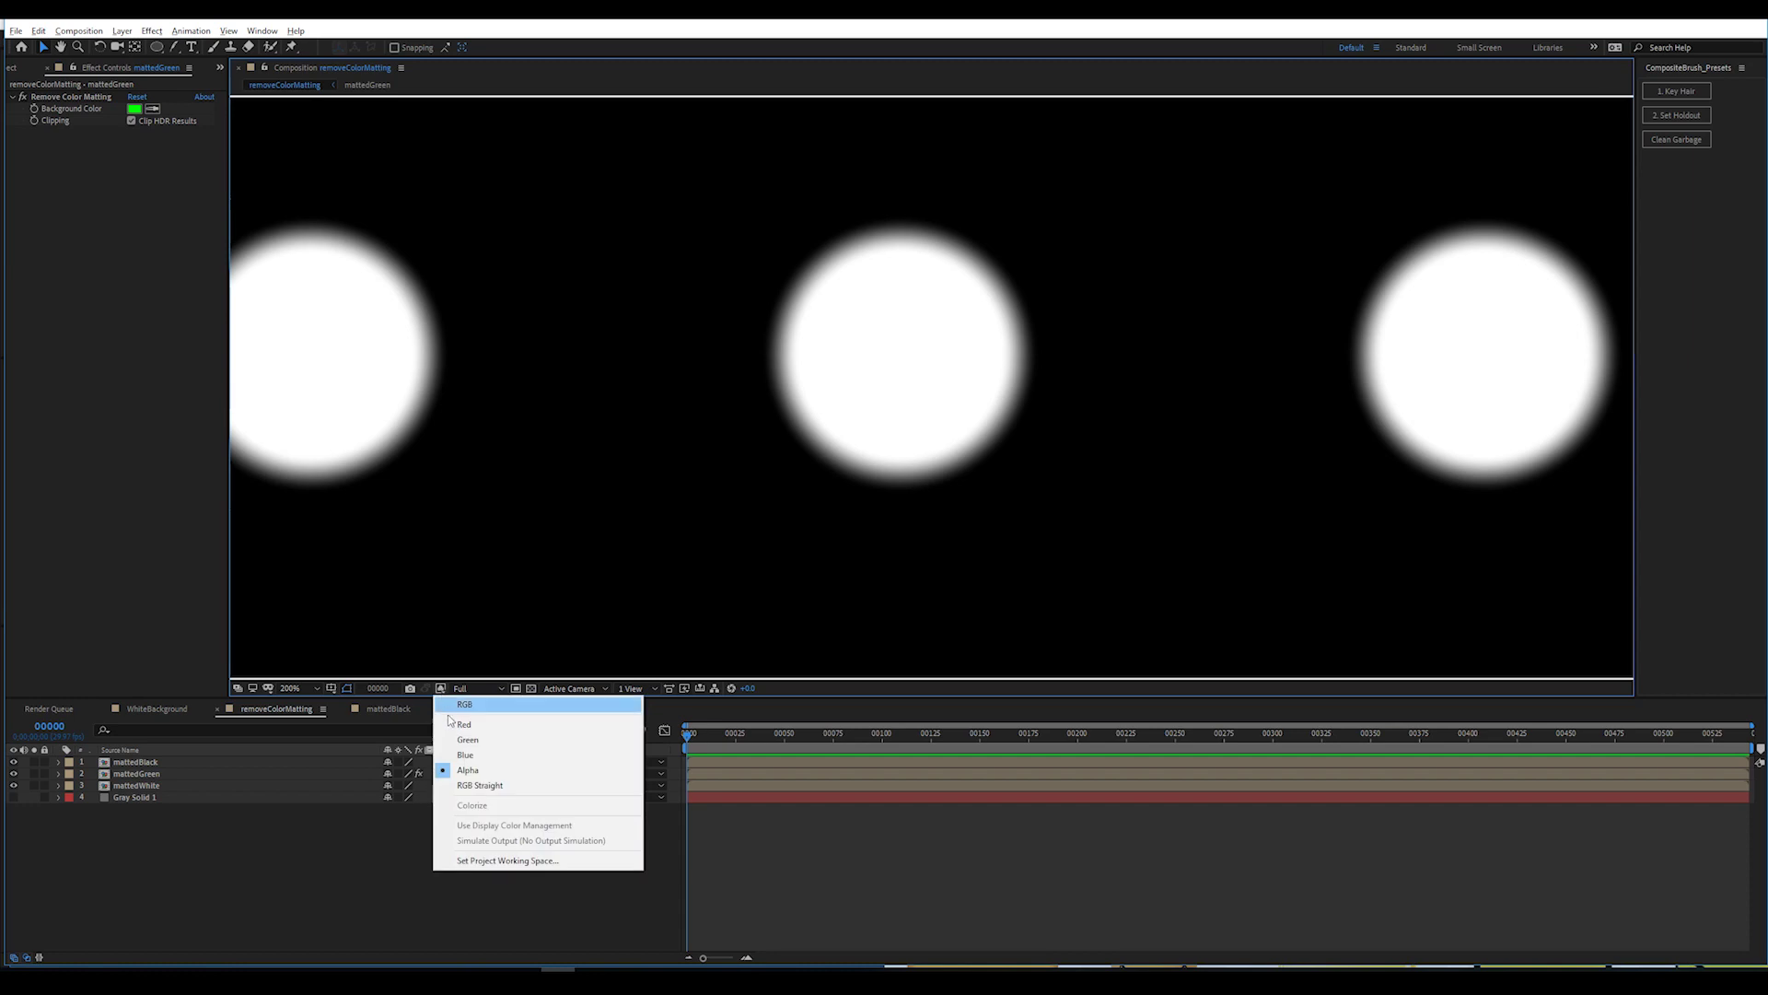
{"action": "left_click", "coordinate": [476, 785]}
{"action": "left_click", "coordinate": [29, 107]}
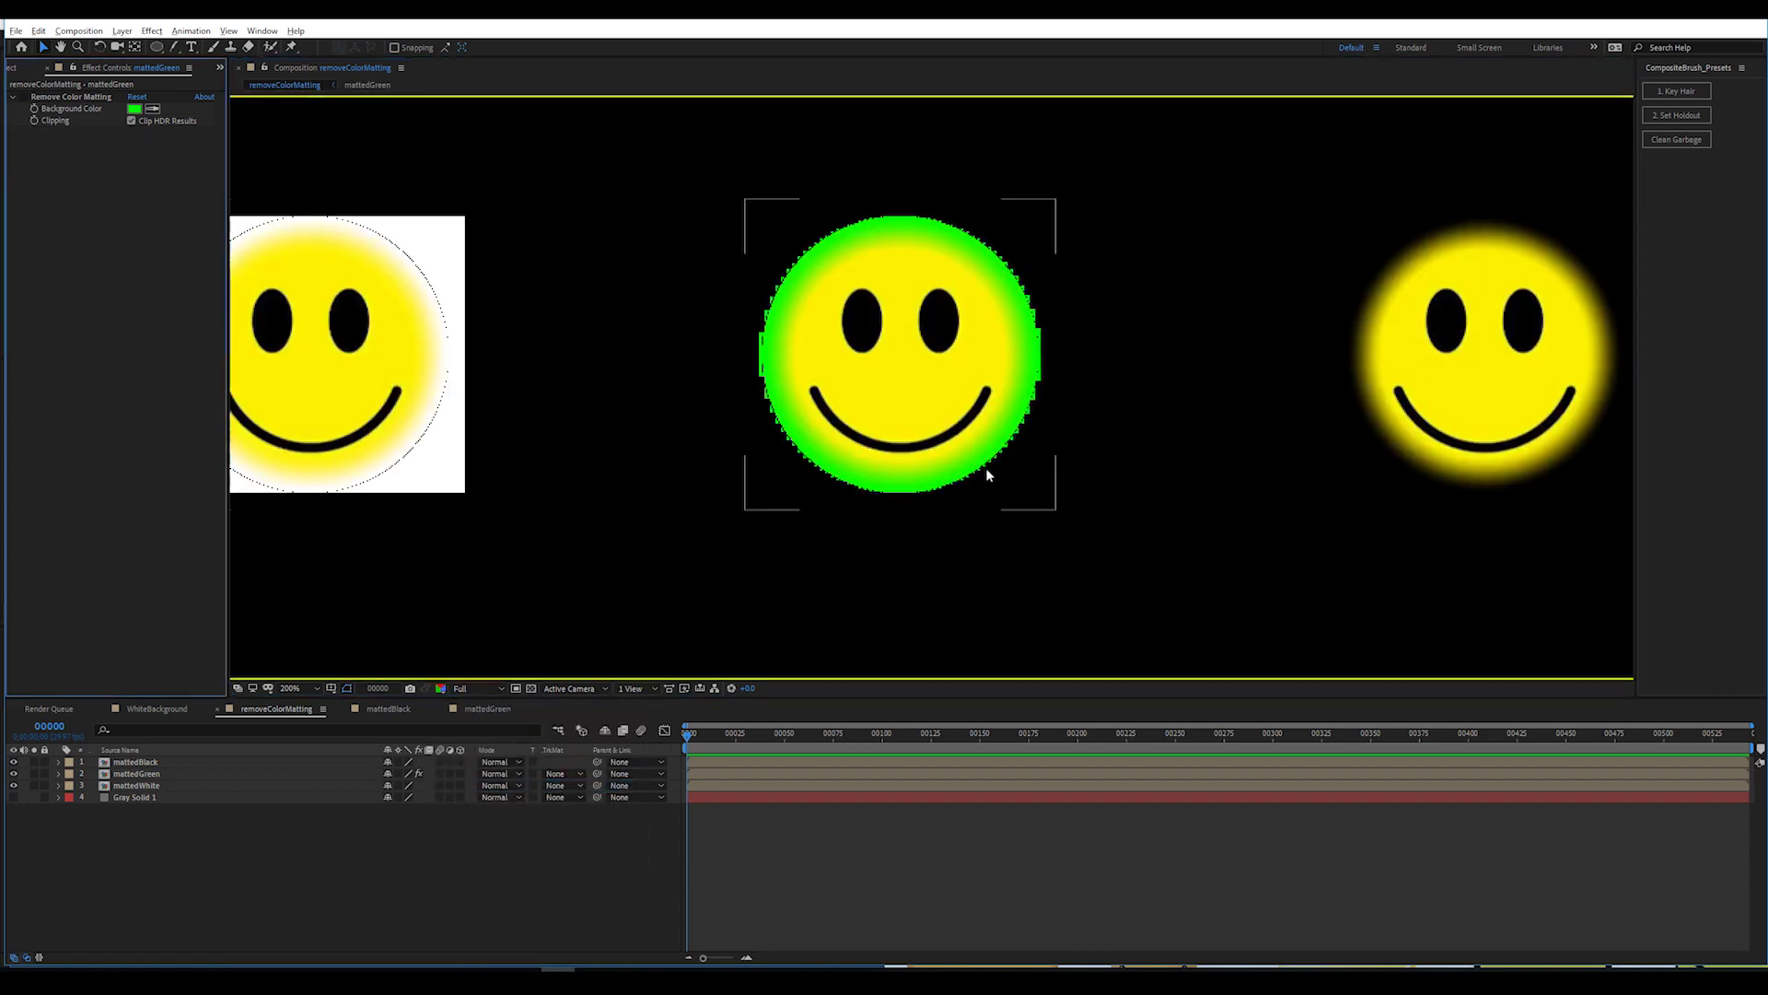
{"action": "left_click", "coordinate": [989, 552]}
{"action": "left_click", "coordinate": [442, 689]}
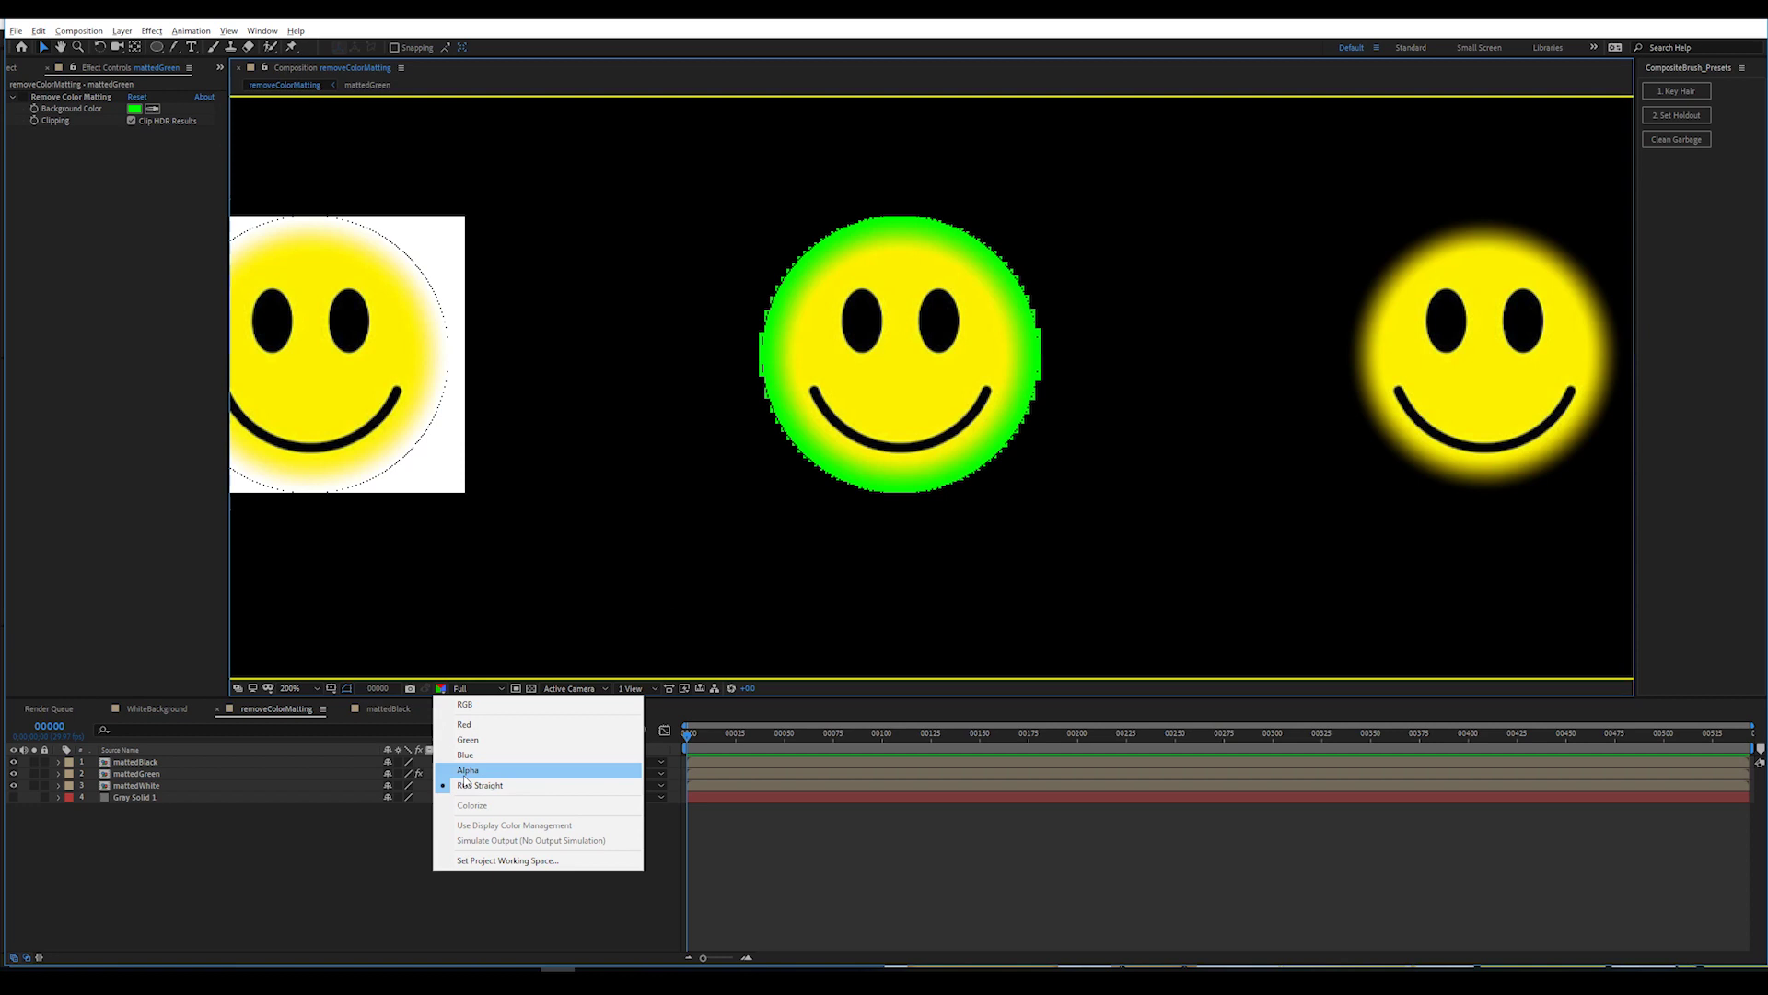
{"action": "left_click", "coordinate": [471, 770]}
{"action": "key", "text": "F2"}
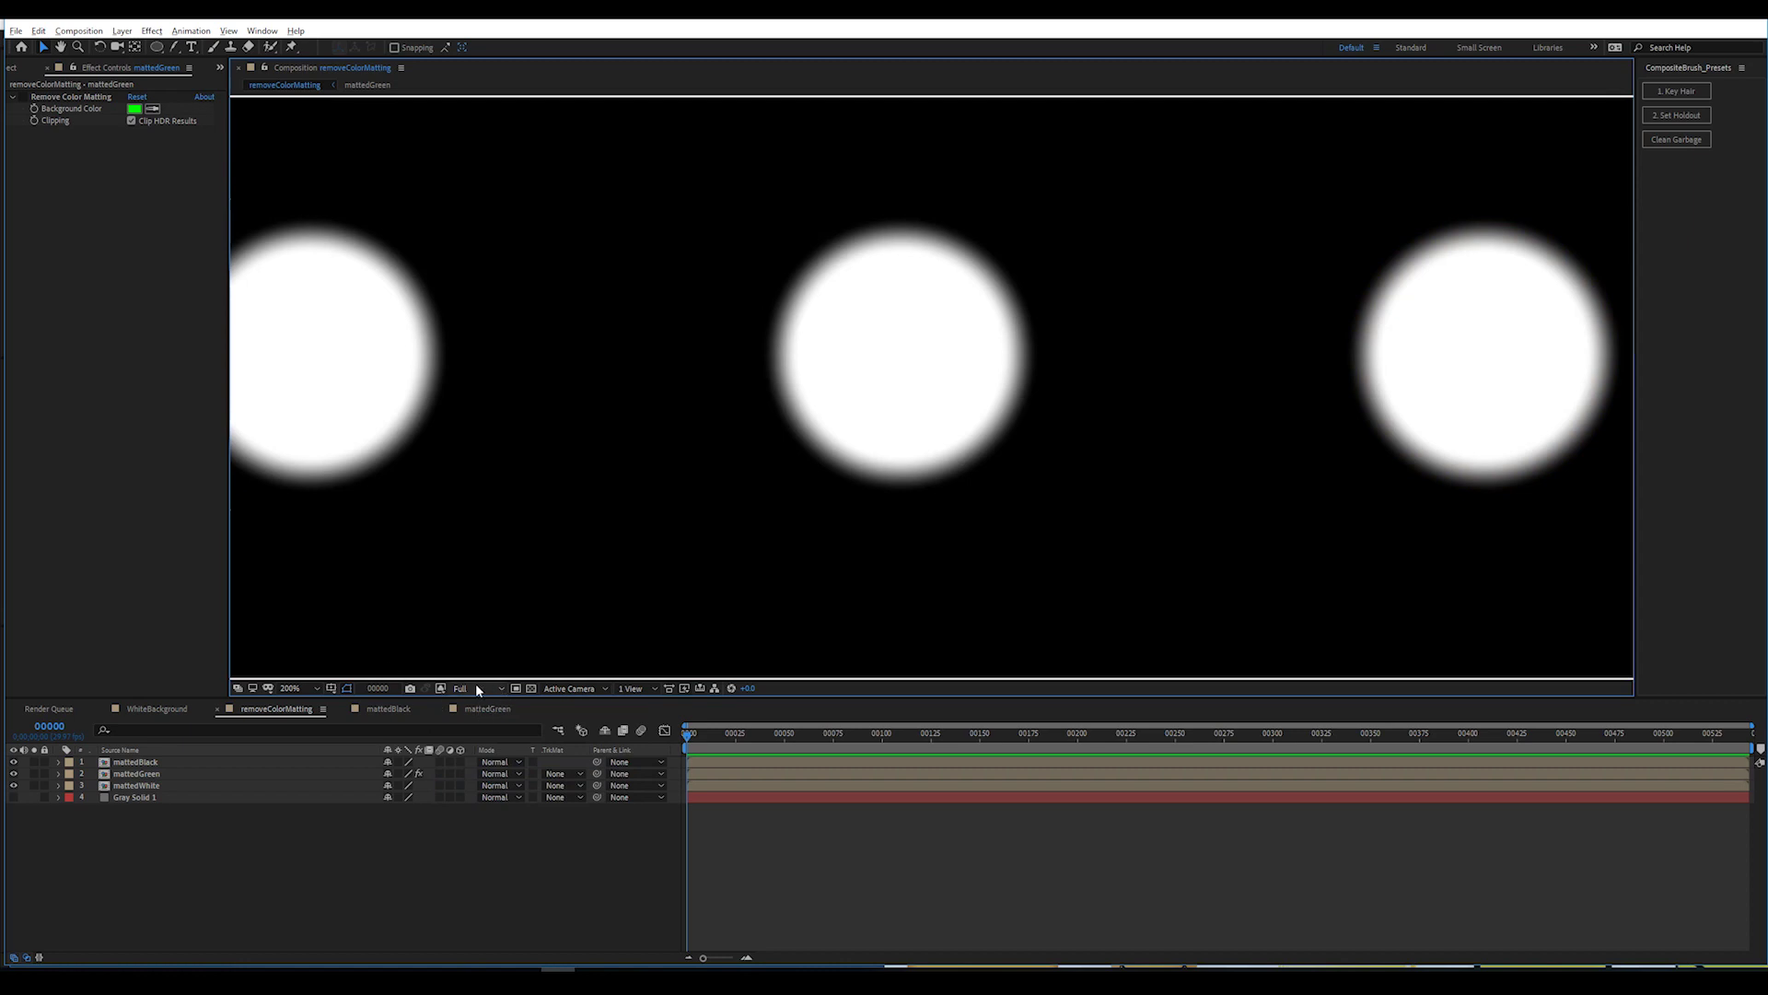
{"action": "left_click", "coordinate": [443, 689]}
{"action": "left_click", "coordinate": [492, 764]}
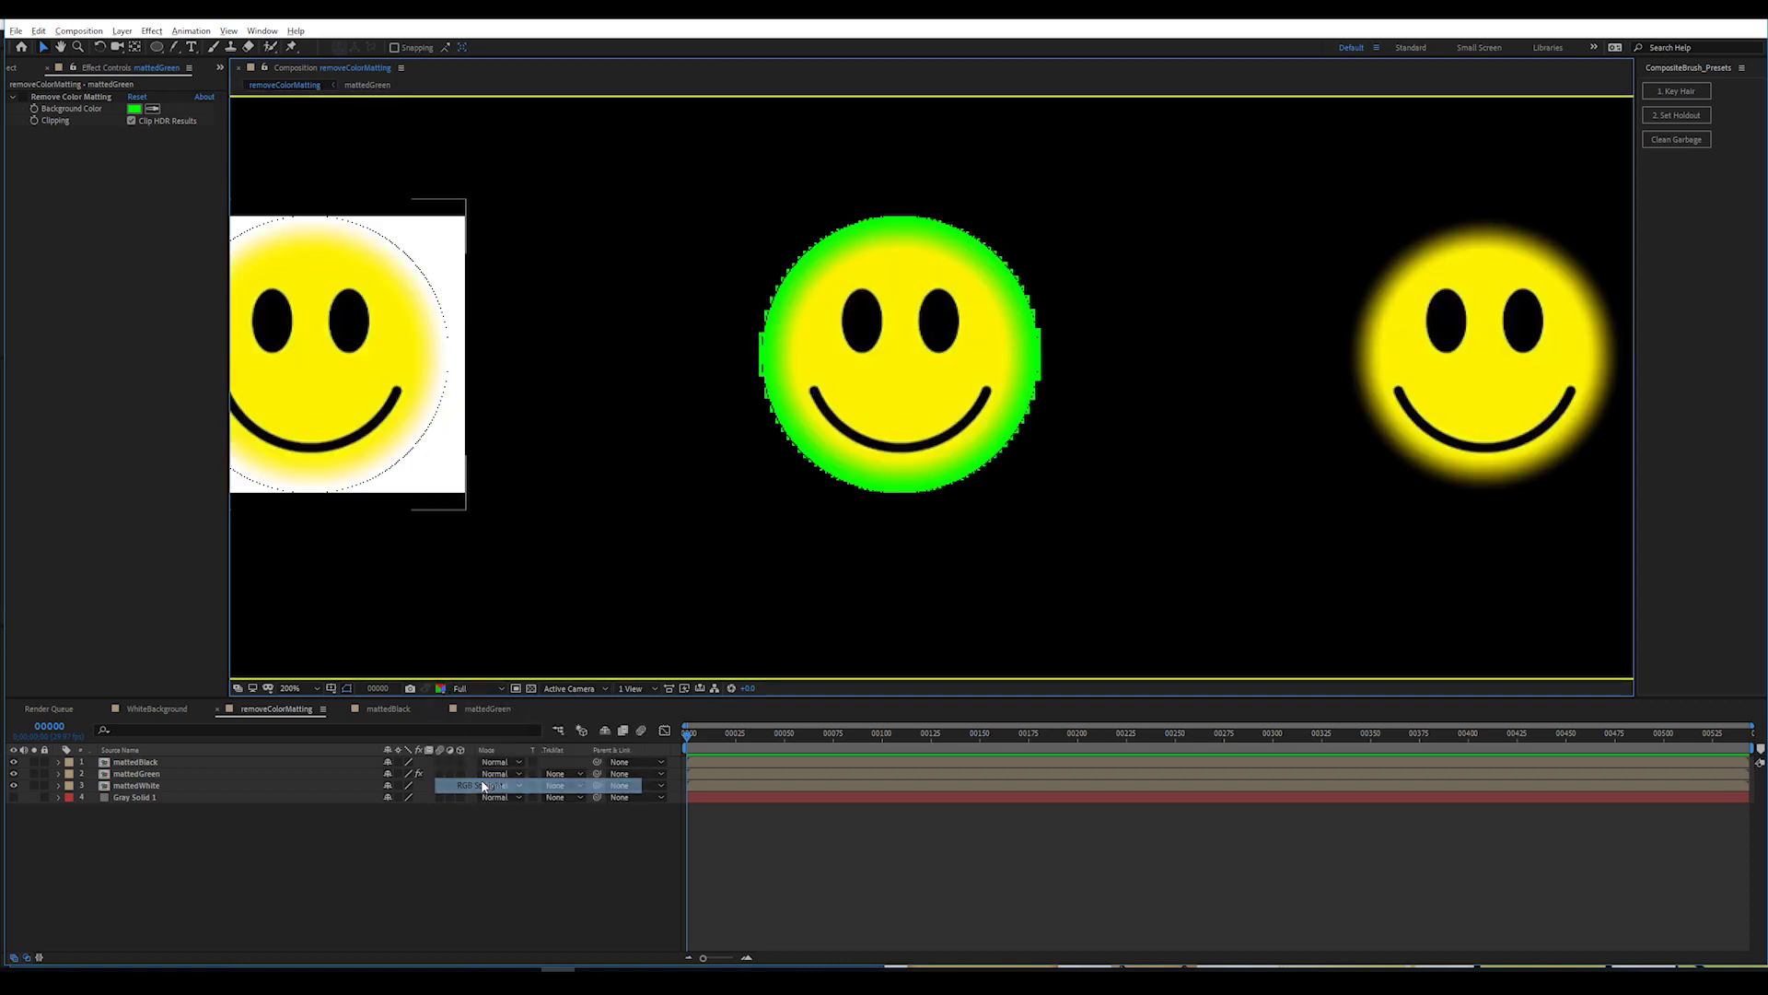
{"action": "left_click", "coordinate": [766, 319]}
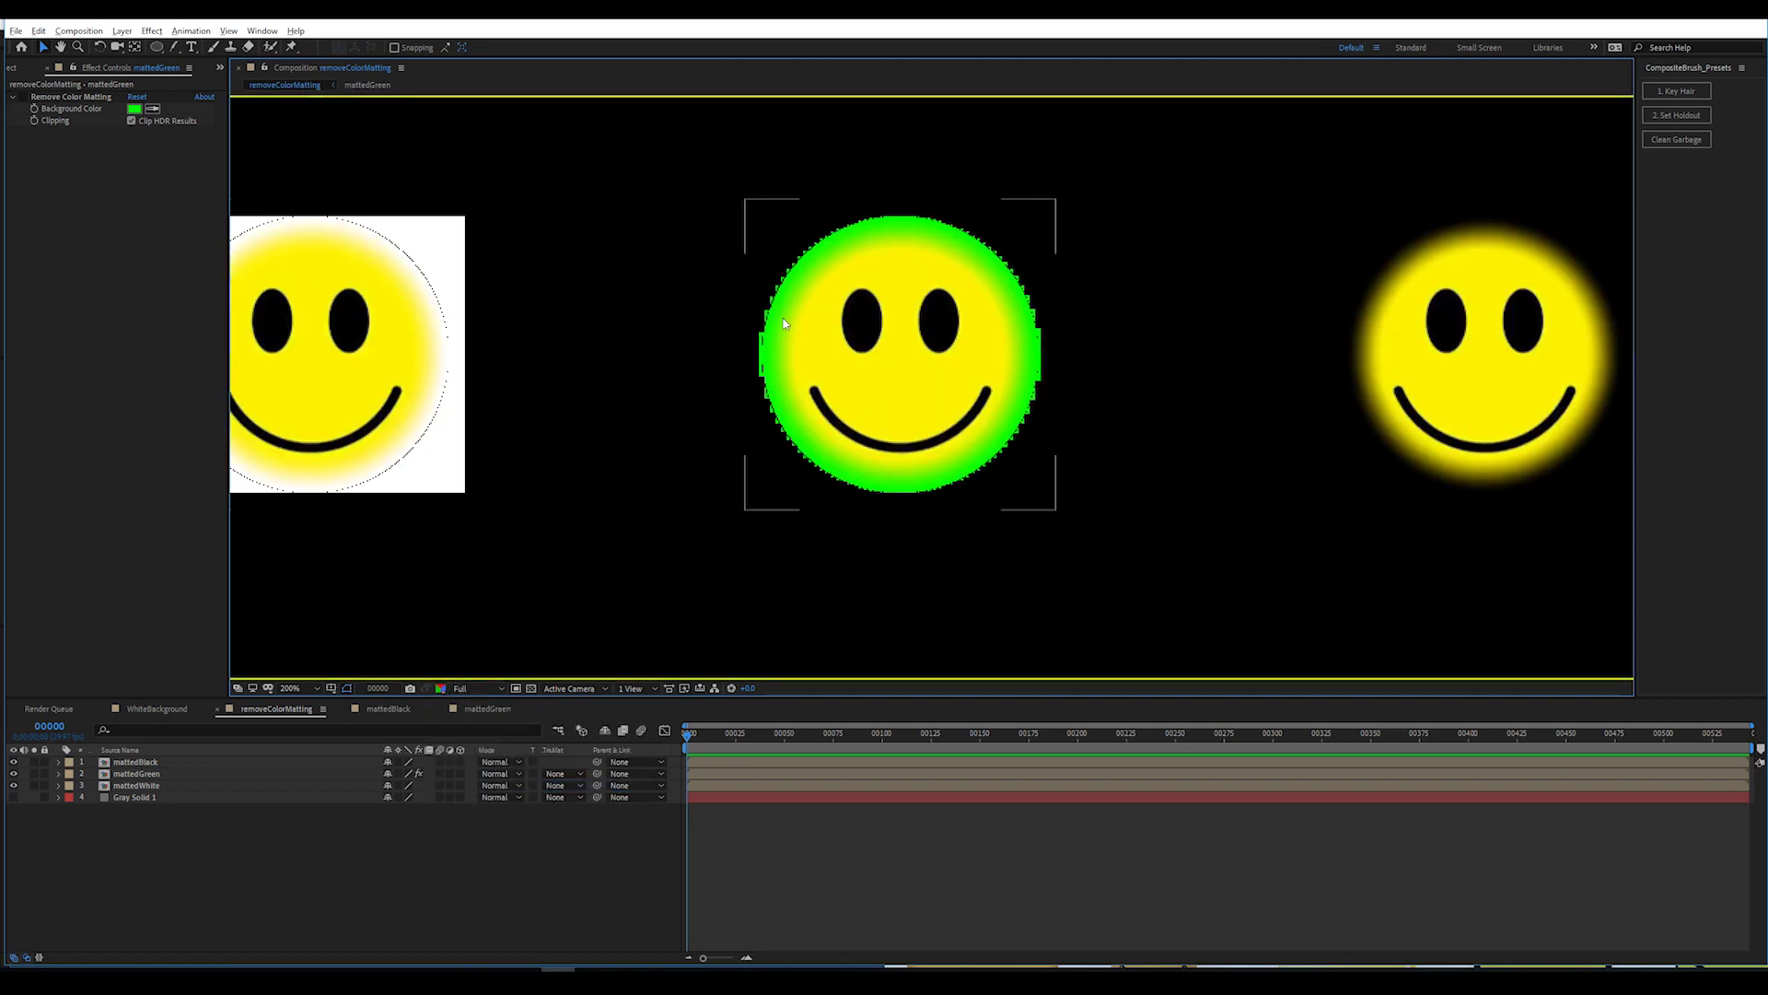
{"action": "left_click", "coordinate": [466, 536]}
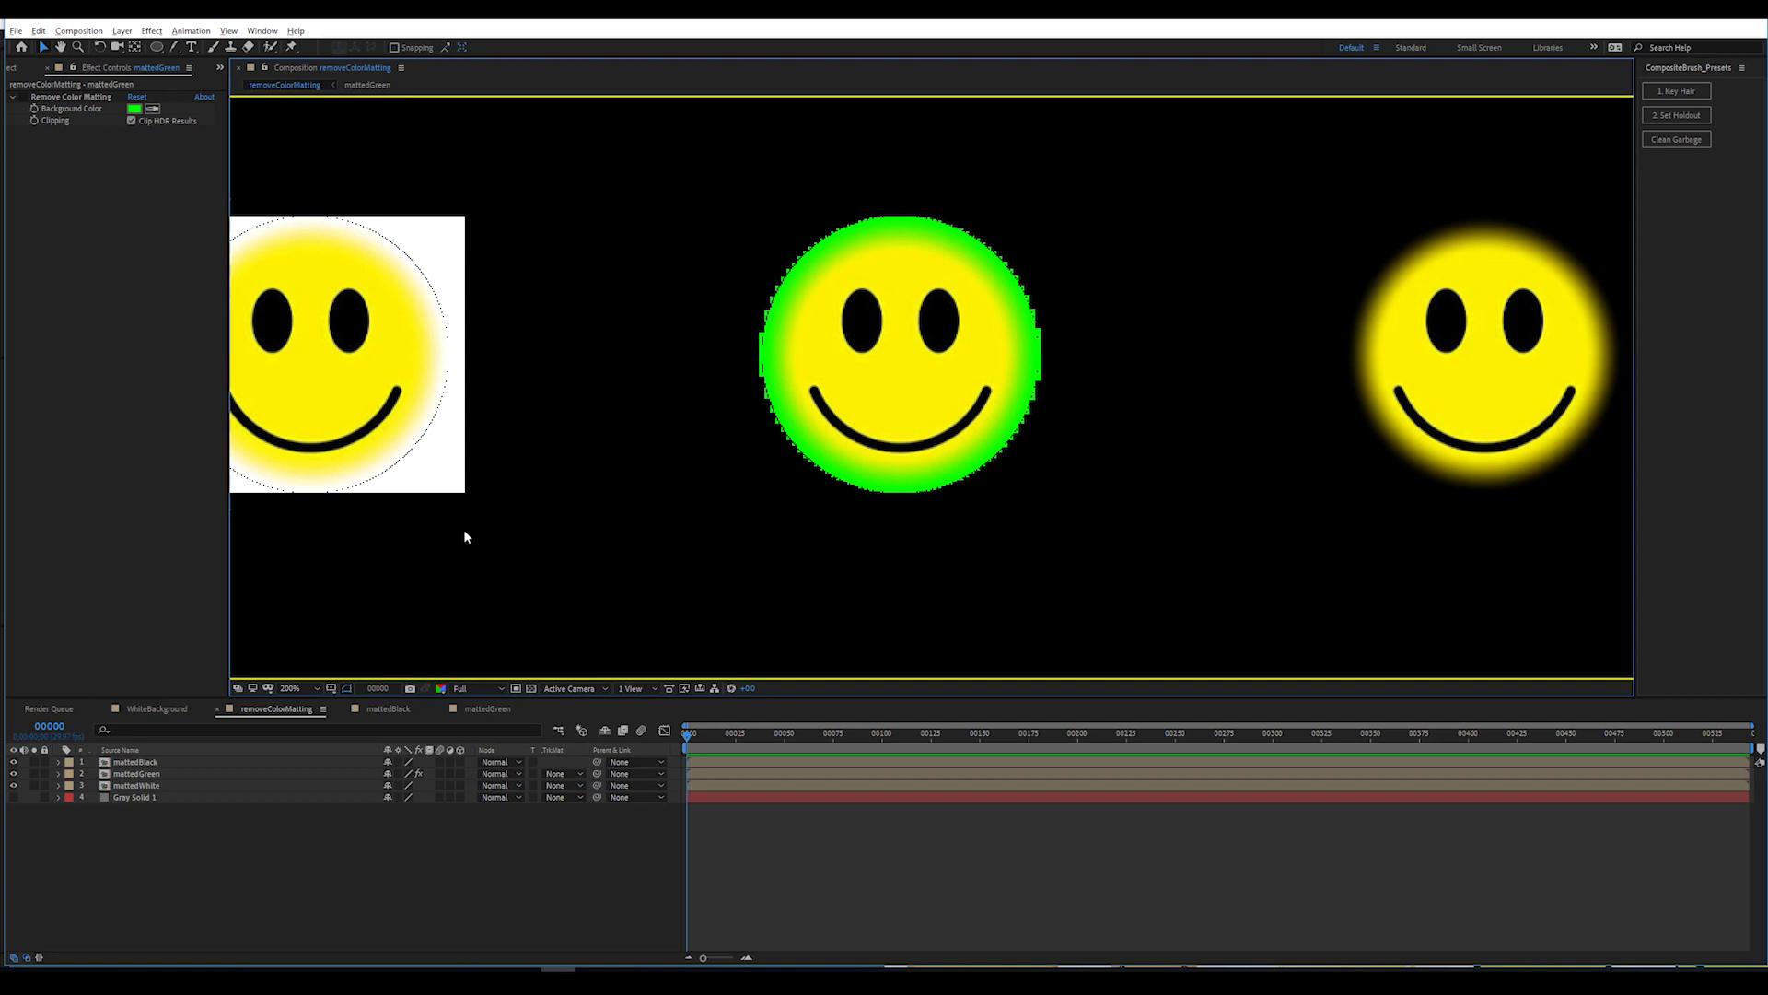
{"action": "left_click", "coordinate": [23, 98]}
{"action": "left_click", "coordinate": [762, 381]}
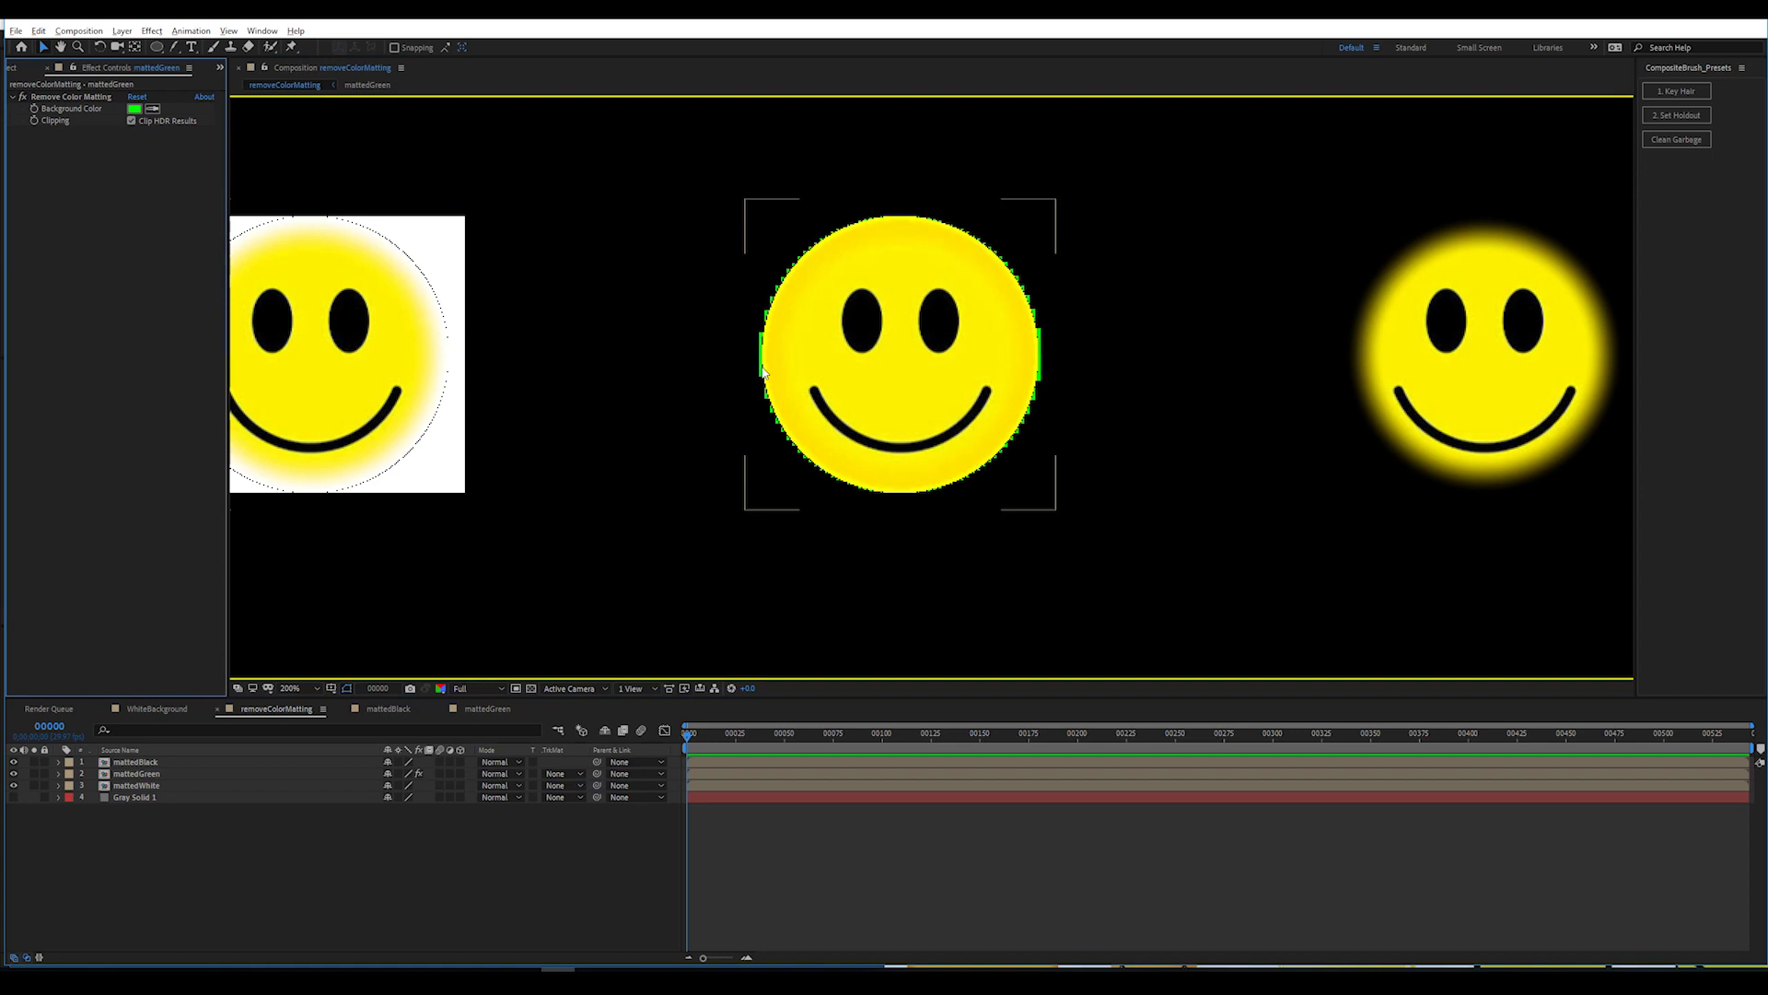
{"action": "left_click", "coordinate": [69, 98]}
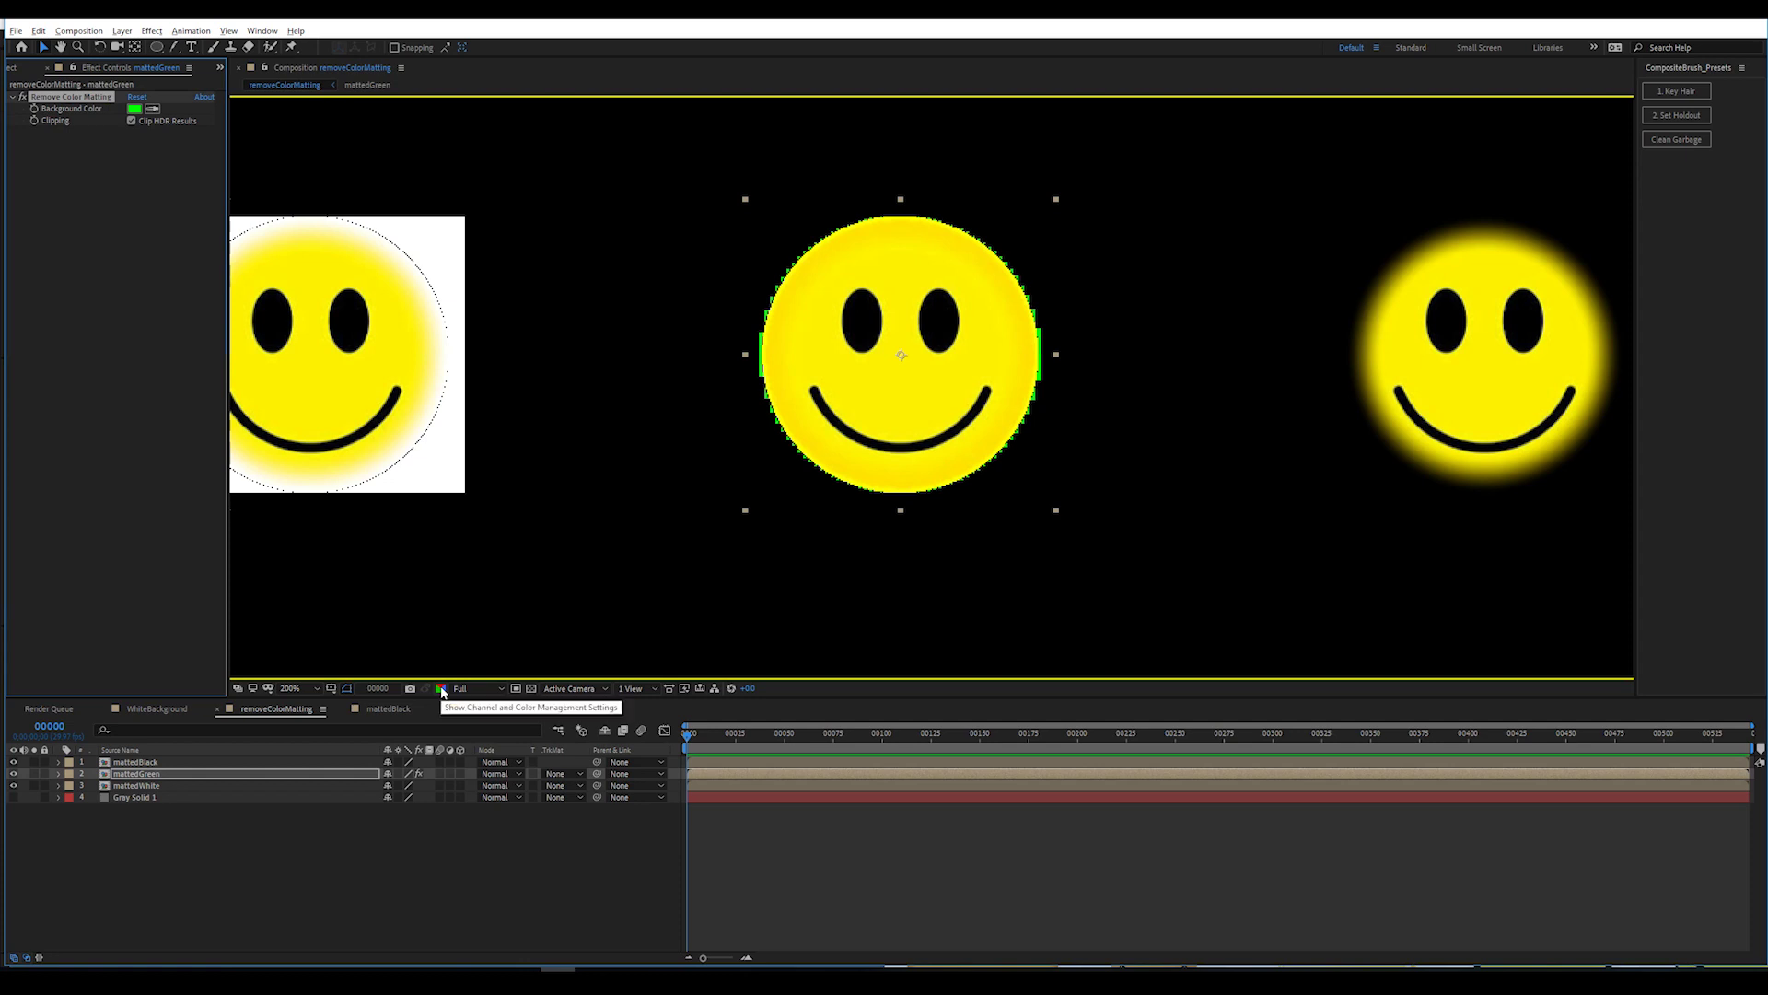
{"action": "left_click", "coordinate": [443, 689]}
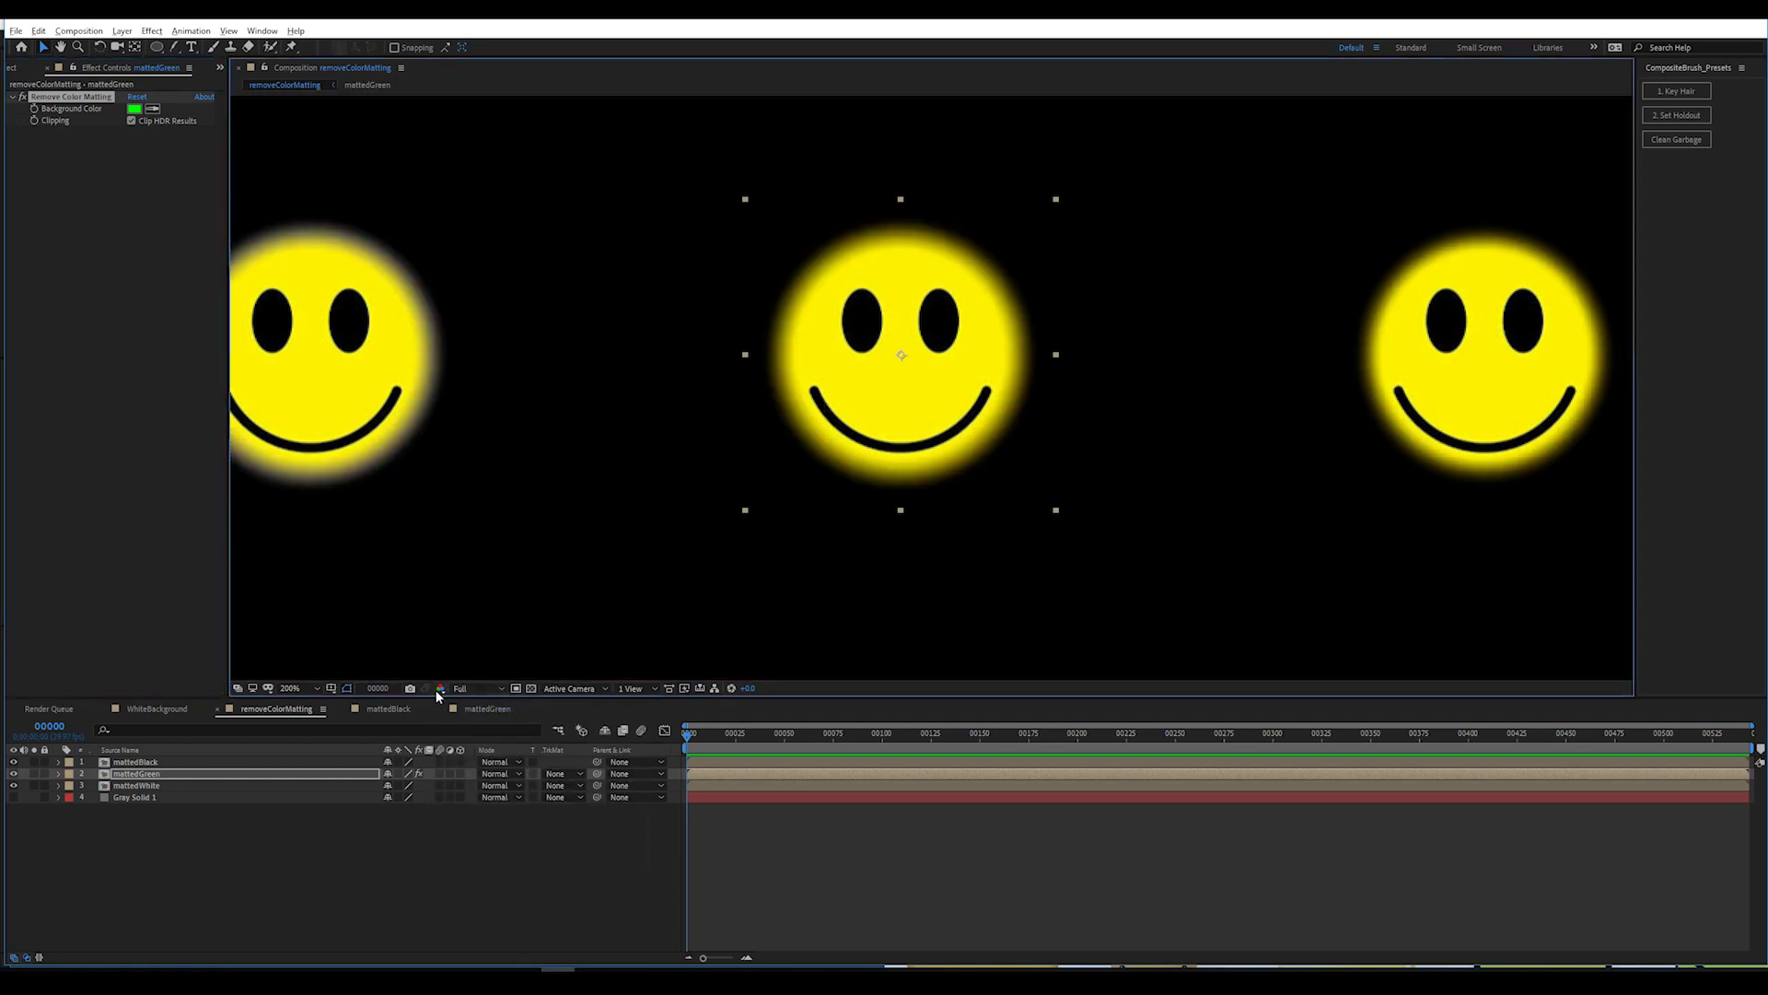
Switch the viewer to straight colour and apply Remove Color Matting to matteWhite with white FFFFFF.
{"action": "left_click", "coordinate": [442, 689]}
{"action": "left_click", "coordinate": [480, 784]}
{"action": "left_click", "coordinate": [221, 785]}
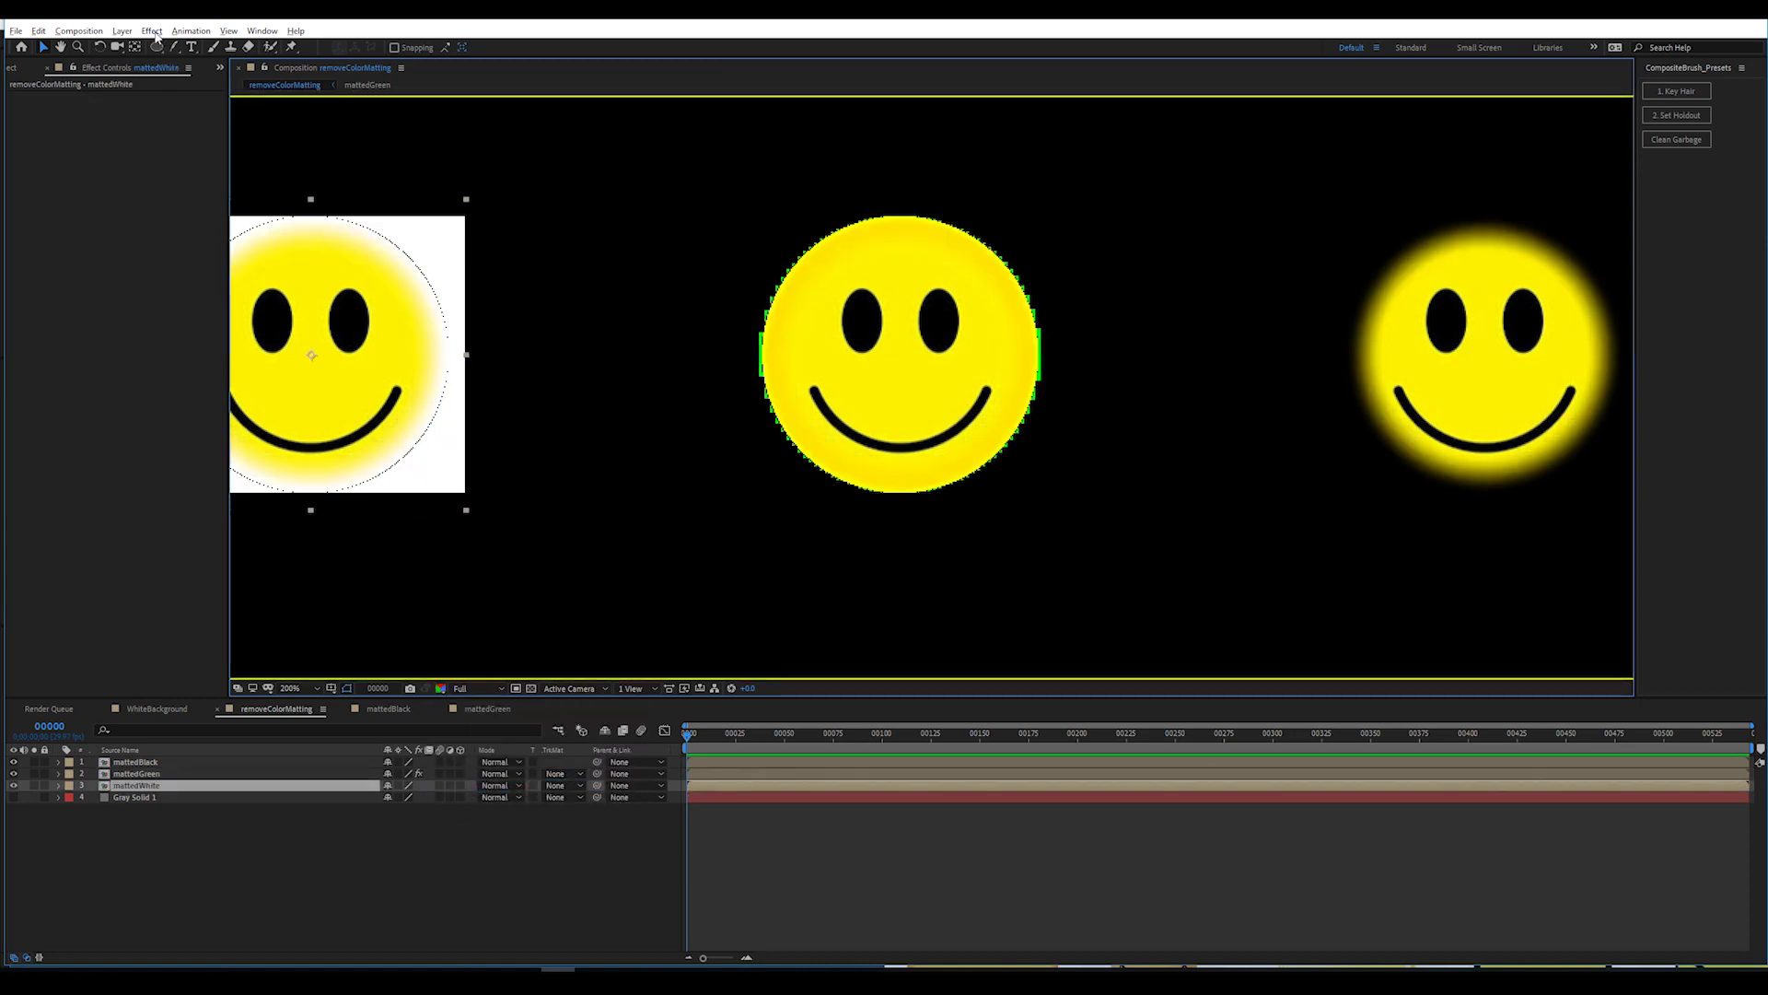
{"action": "left_click", "coordinate": [152, 31]}
{"action": "left_click", "coordinate": [200, 62]}
{"action": "left_click", "coordinate": [136, 109]}
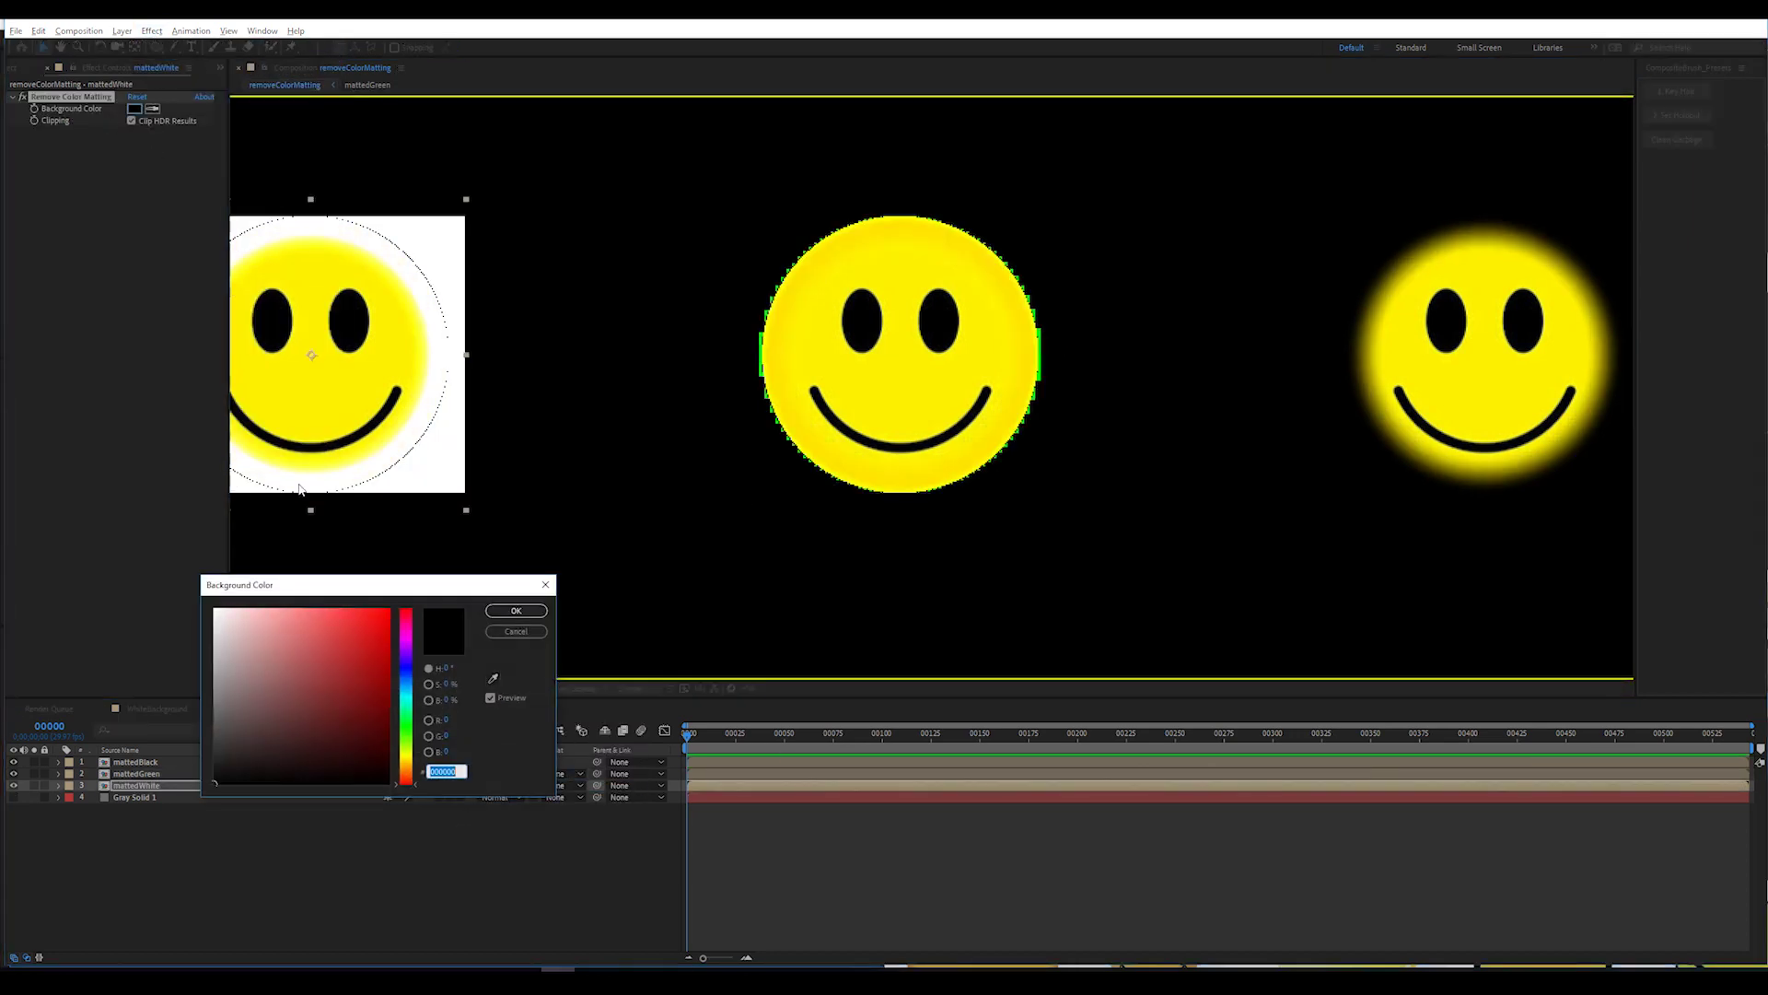
{"action": "type", "text": "FFFFFF"}
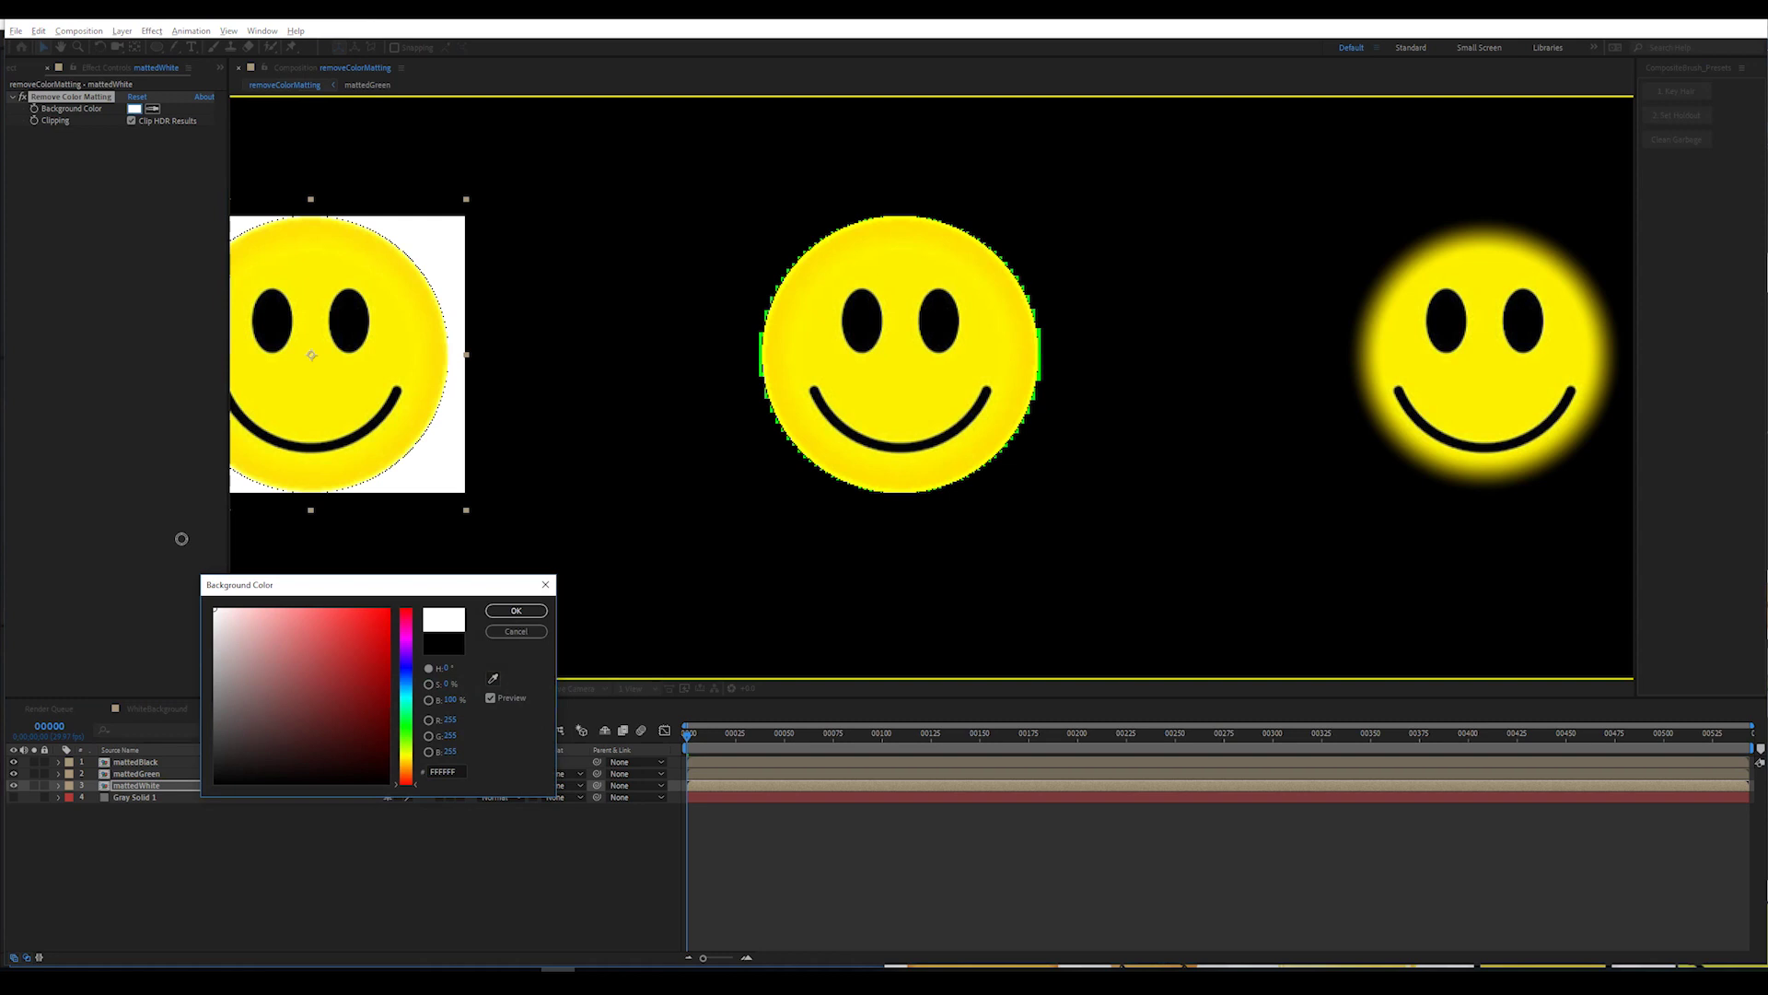
{"action": "left_click", "coordinate": [516, 611]}
Apply Remove Color Matting to the matteBlack smiley and clear the layer selection.
{"action": "left_click", "coordinate": [1389, 352]}
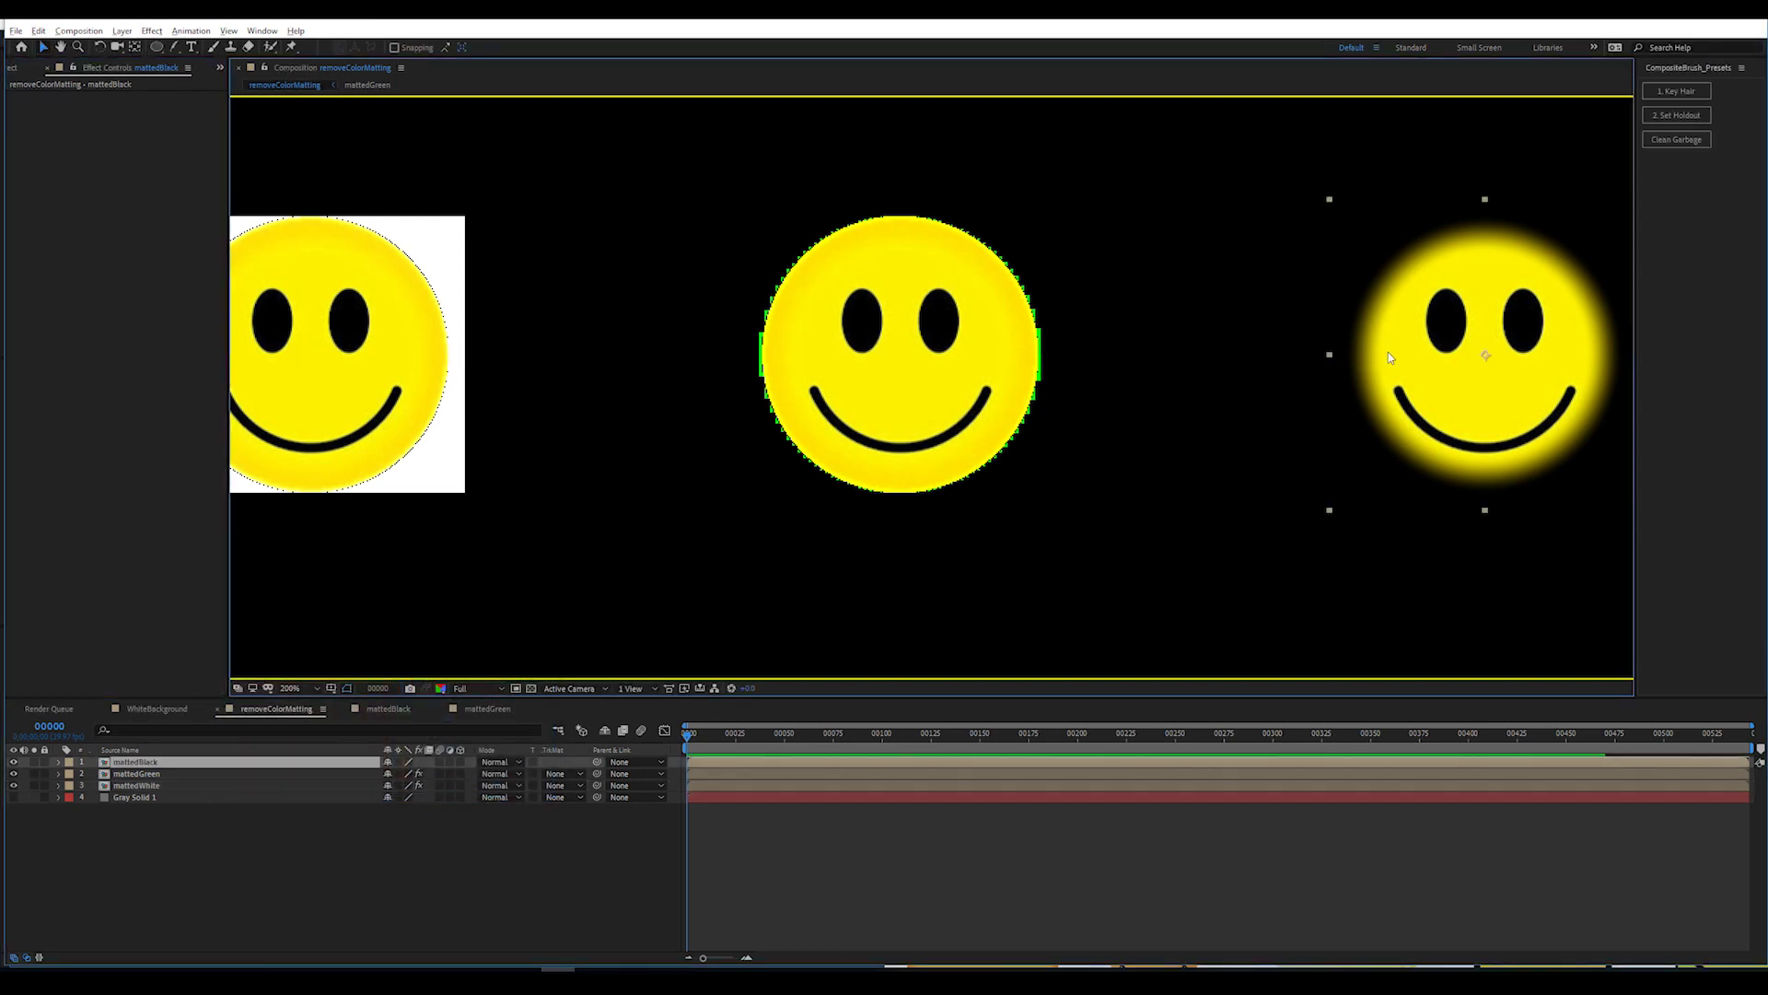
{"action": "left_click", "coordinate": [152, 31]}
{"action": "left_click", "coordinate": [207, 62]}
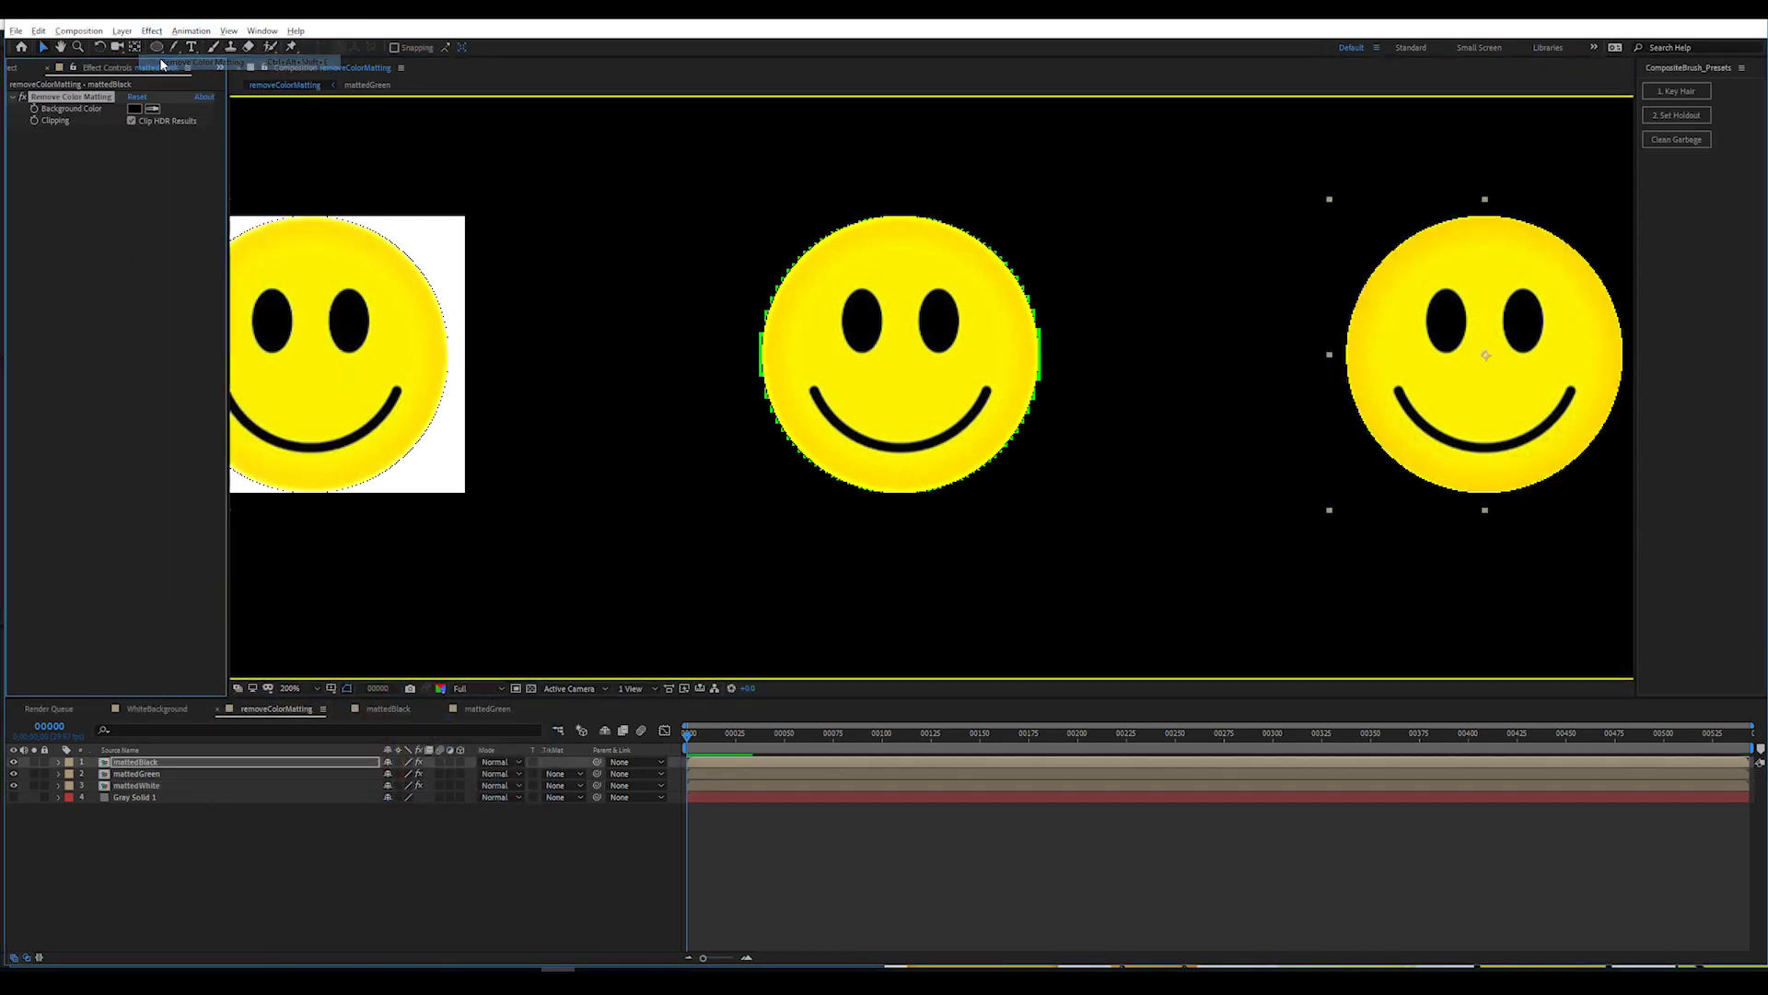
{"action": "left_click", "coordinate": [929, 346]}
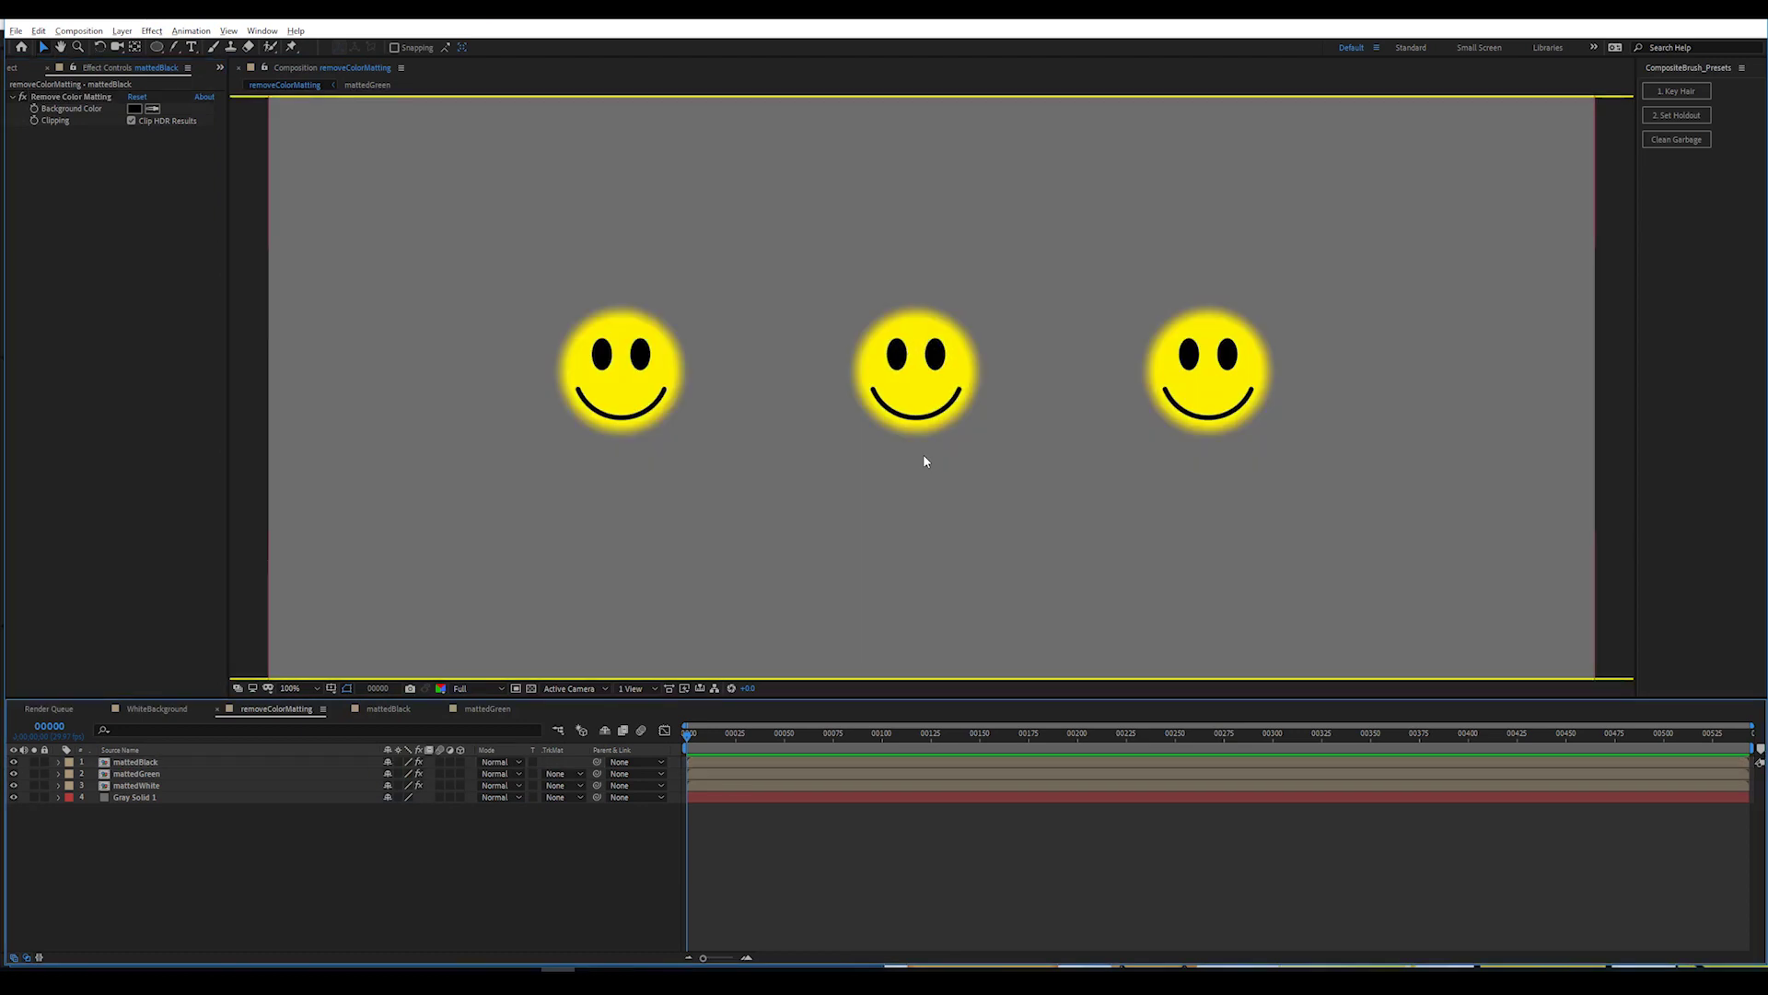
{"action": "left_click", "coordinate": [924, 414]}
{"action": "key", "text": "F2"}
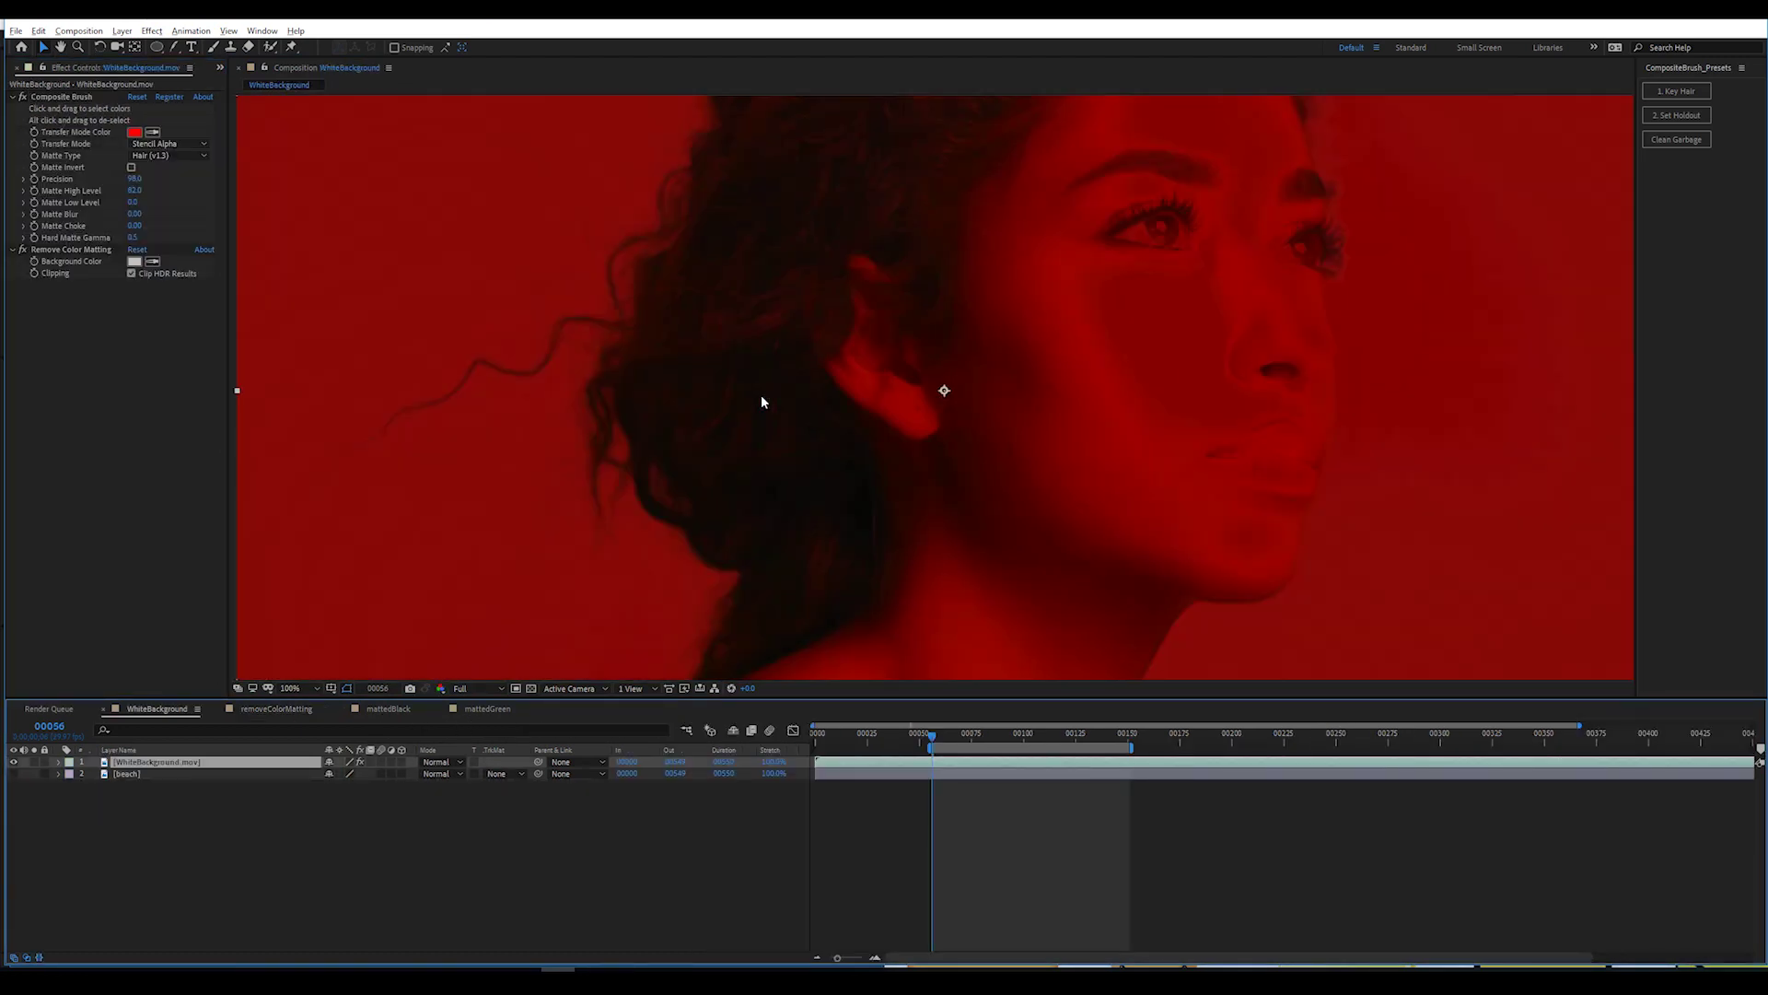
Compare Remove Color Matting on and off, then reveal the beach image behind the keyed woman.
{"action": "left_click", "coordinate": [24, 251]}
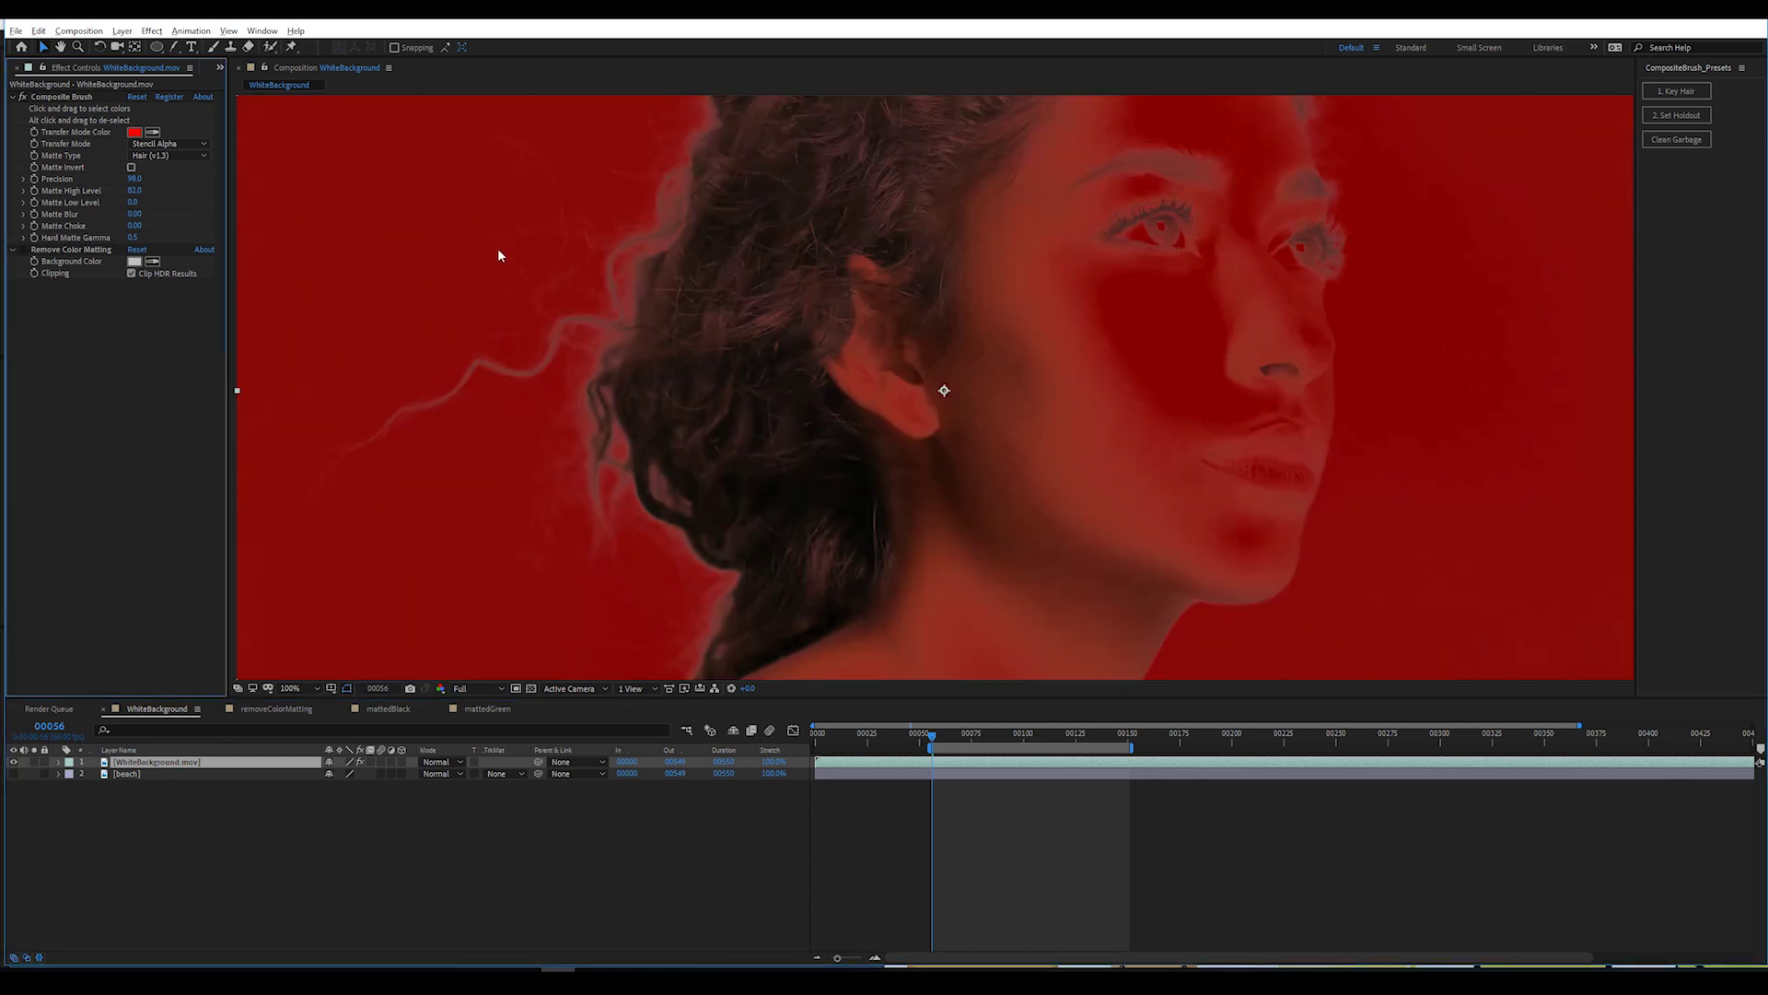
{"action": "left_click", "coordinate": [25, 253]}
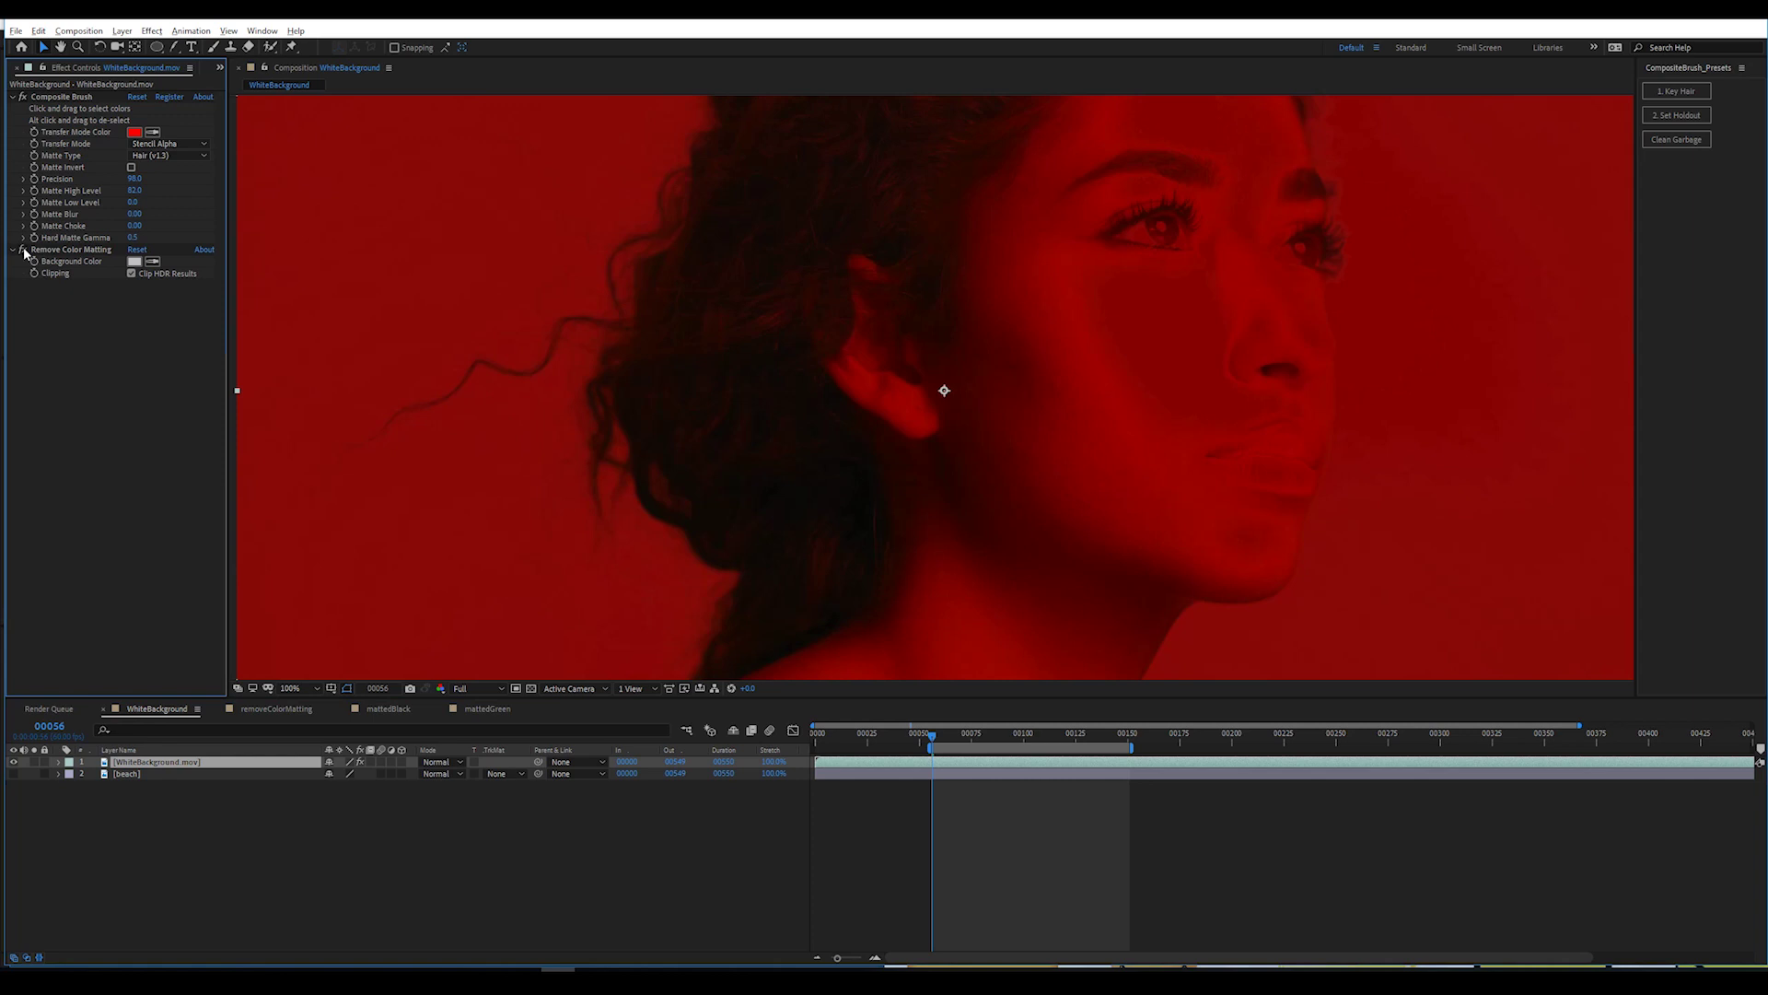
{"action": "left_click_drag", "start_coordinate": [819, 698], "coordinate": [821, 819]}
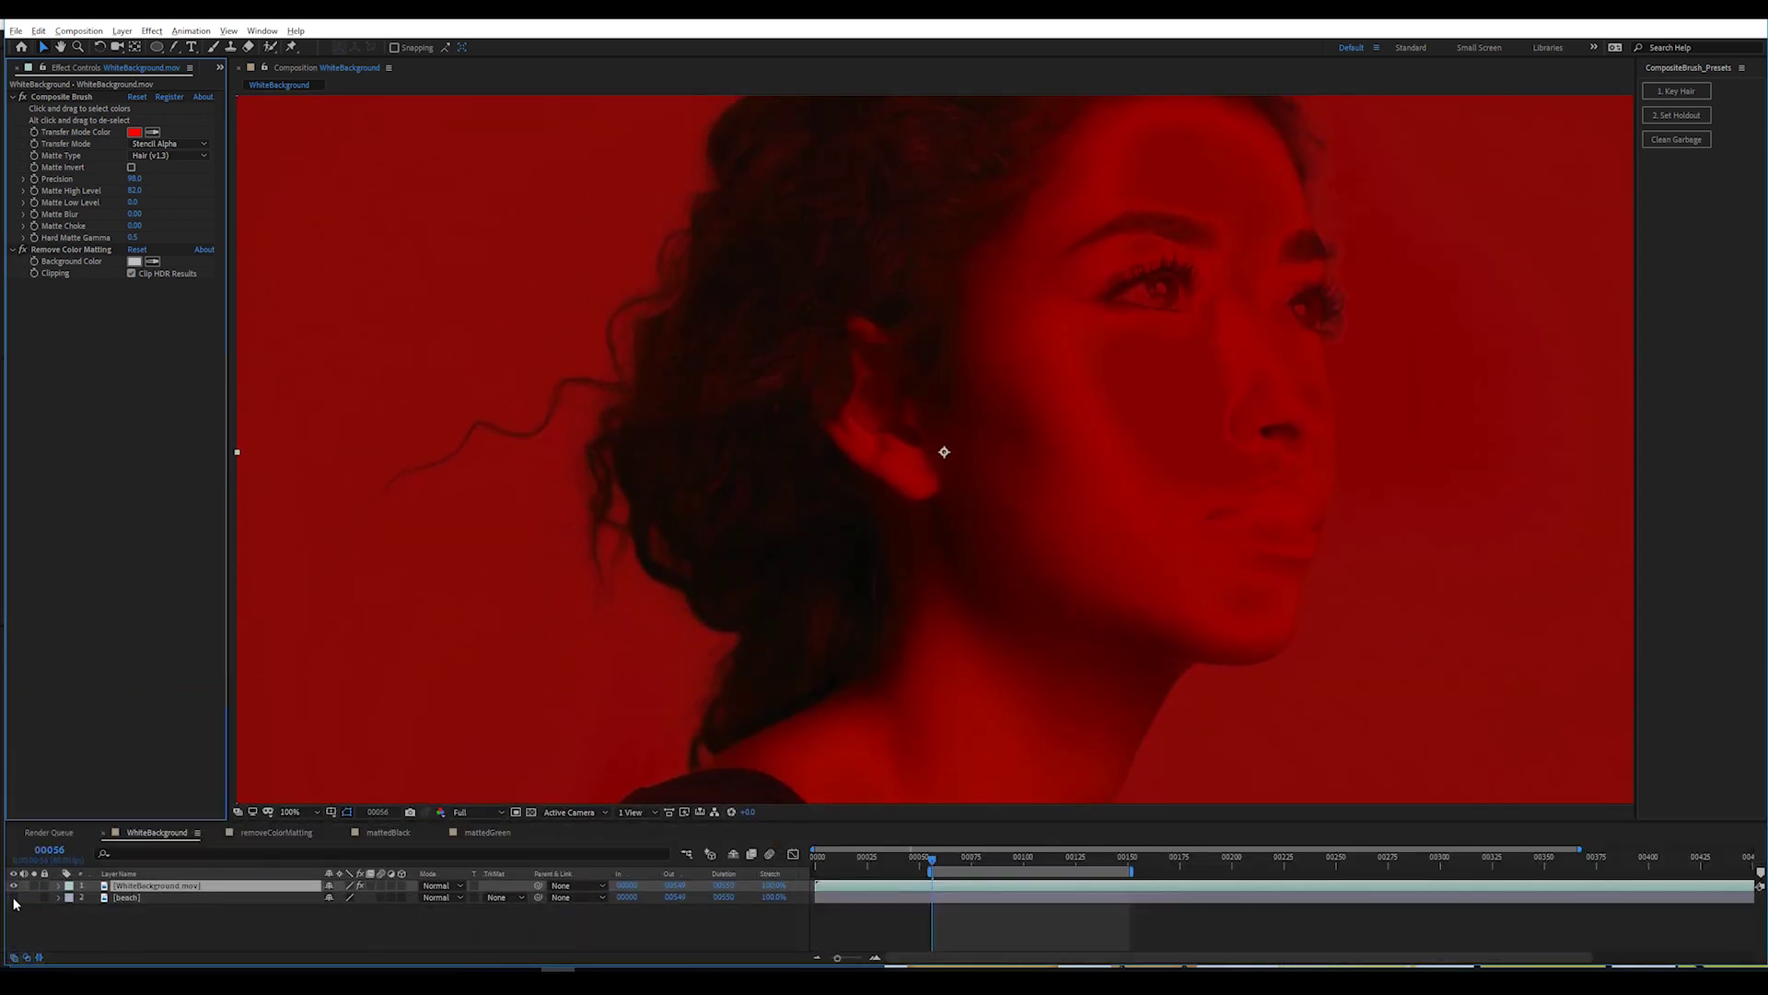
{"action": "left_click", "coordinate": [15, 899]}
{"action": "left_click", "coordinate": [186, 886]}
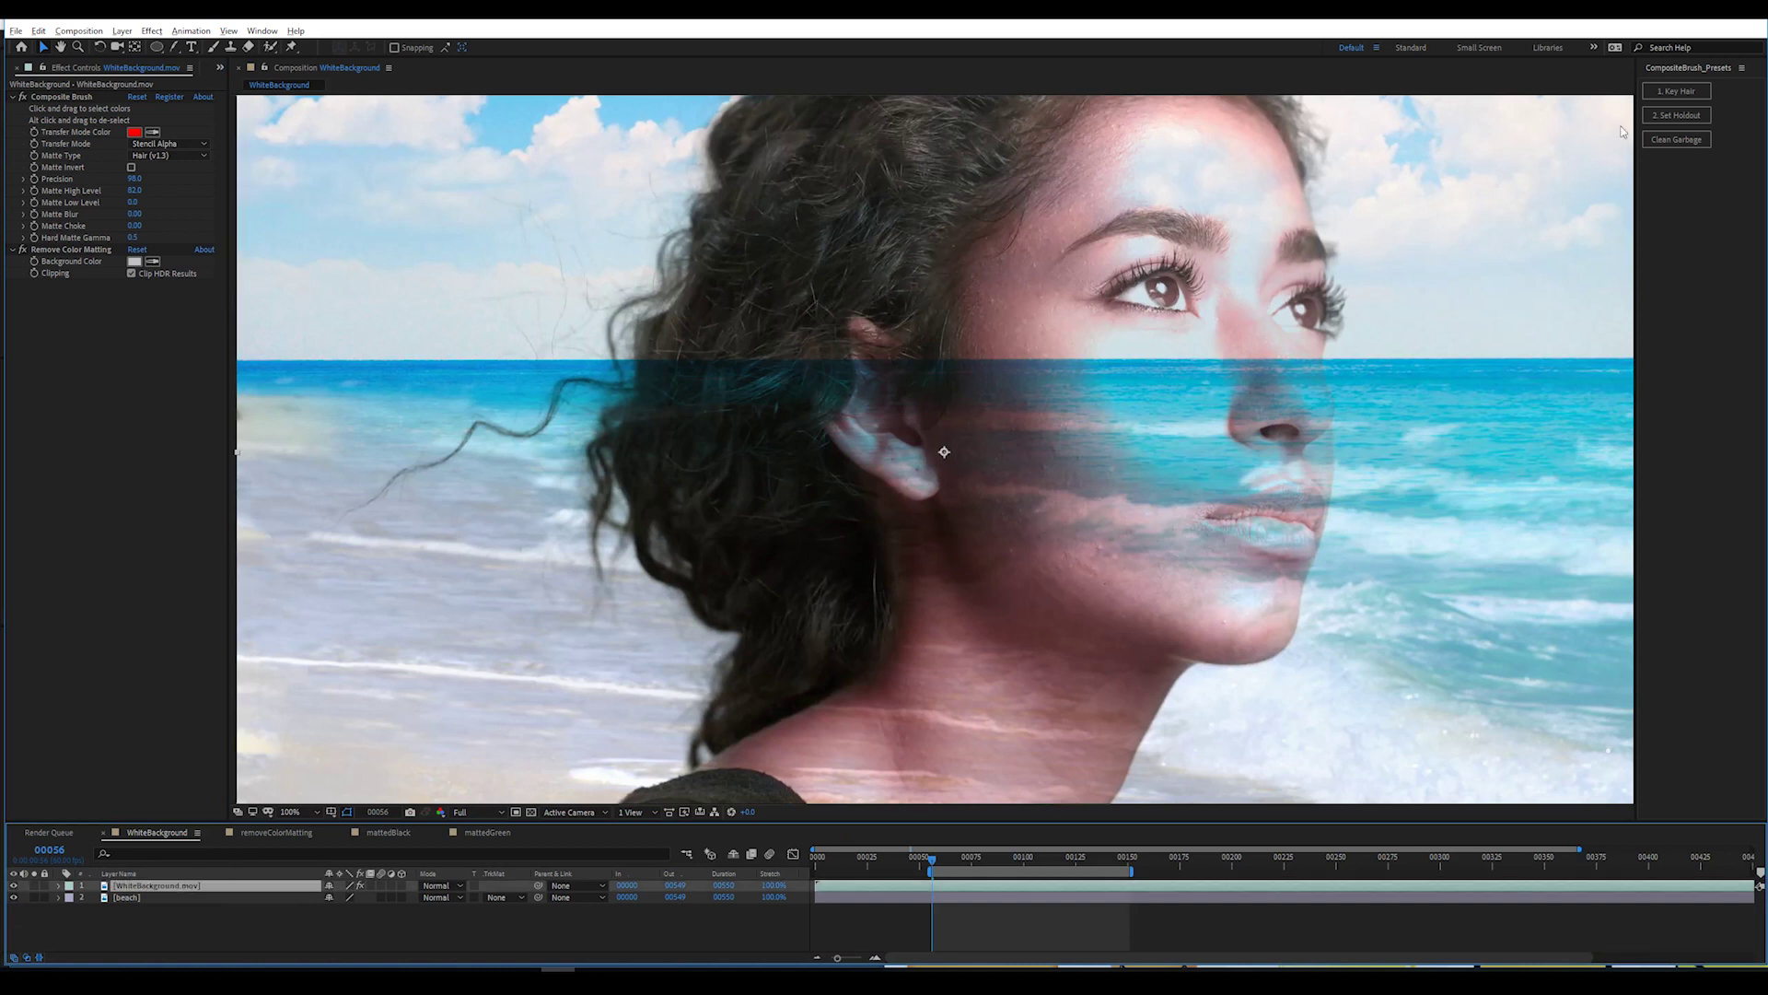
Add a second Composite Brush effect and arrange it with Remove Color Matting in the effect stack.
{"action": "left_click", "coordinate": [1676, 115]}
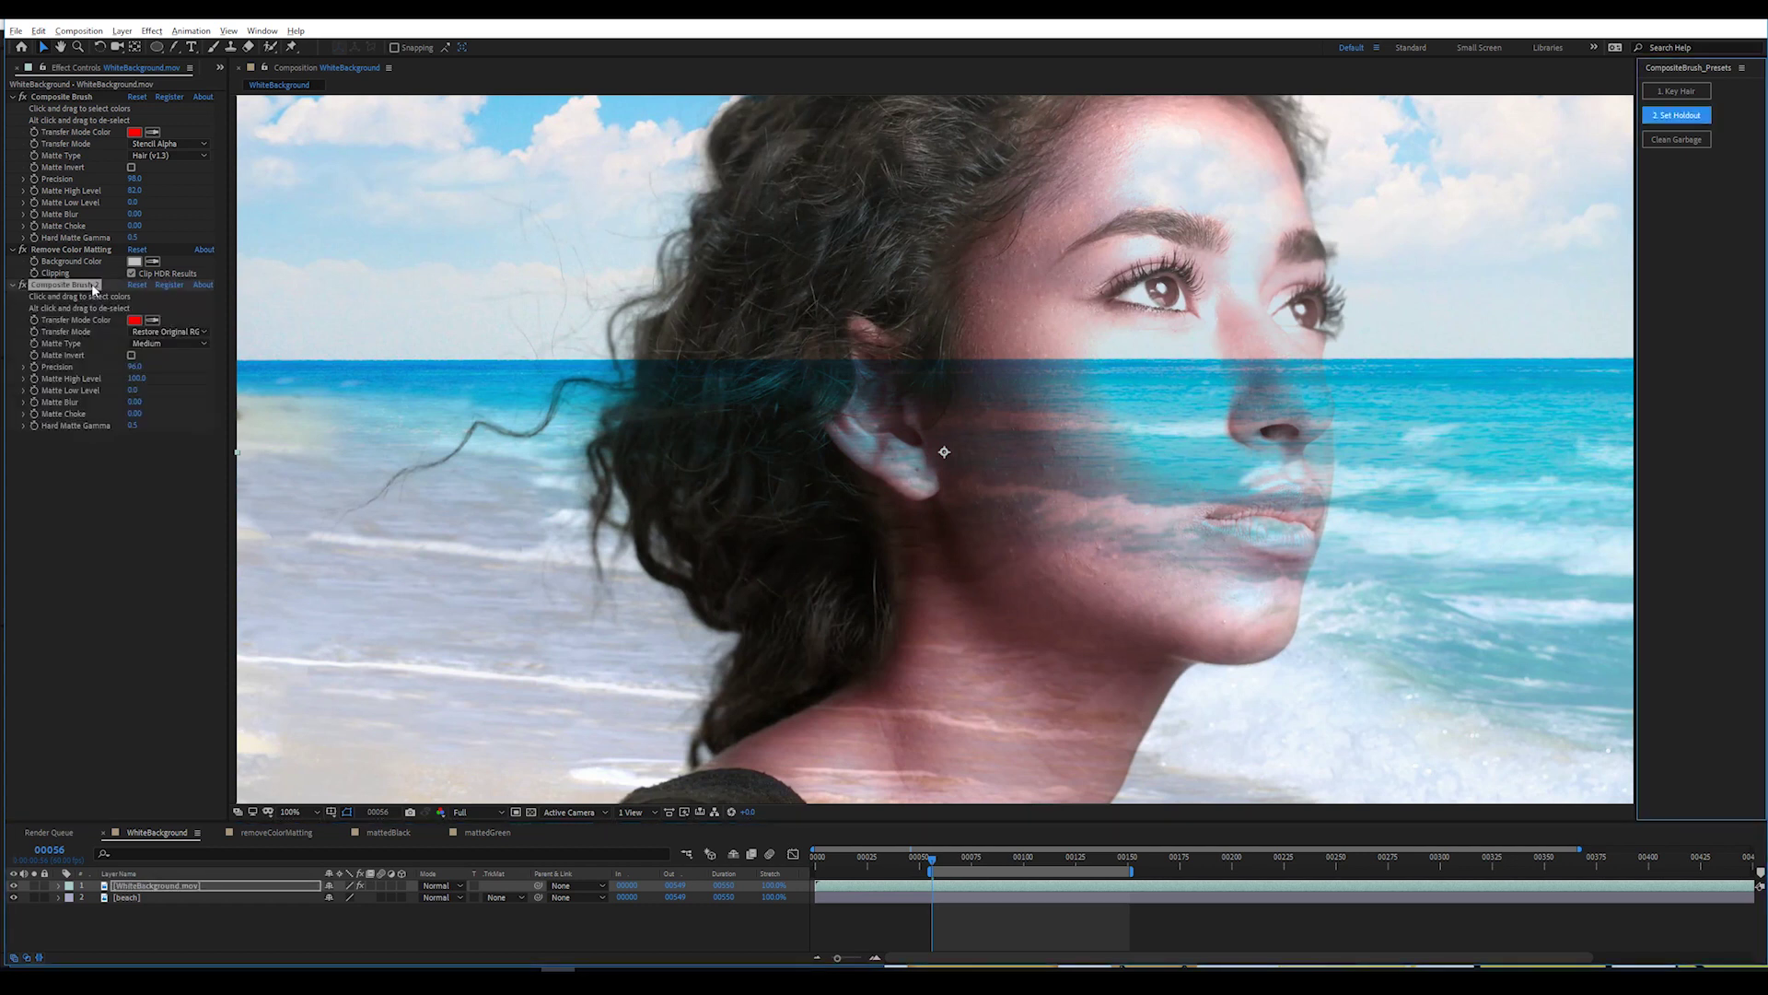
{"action": "left_click", "coordinate": [76, 483]}
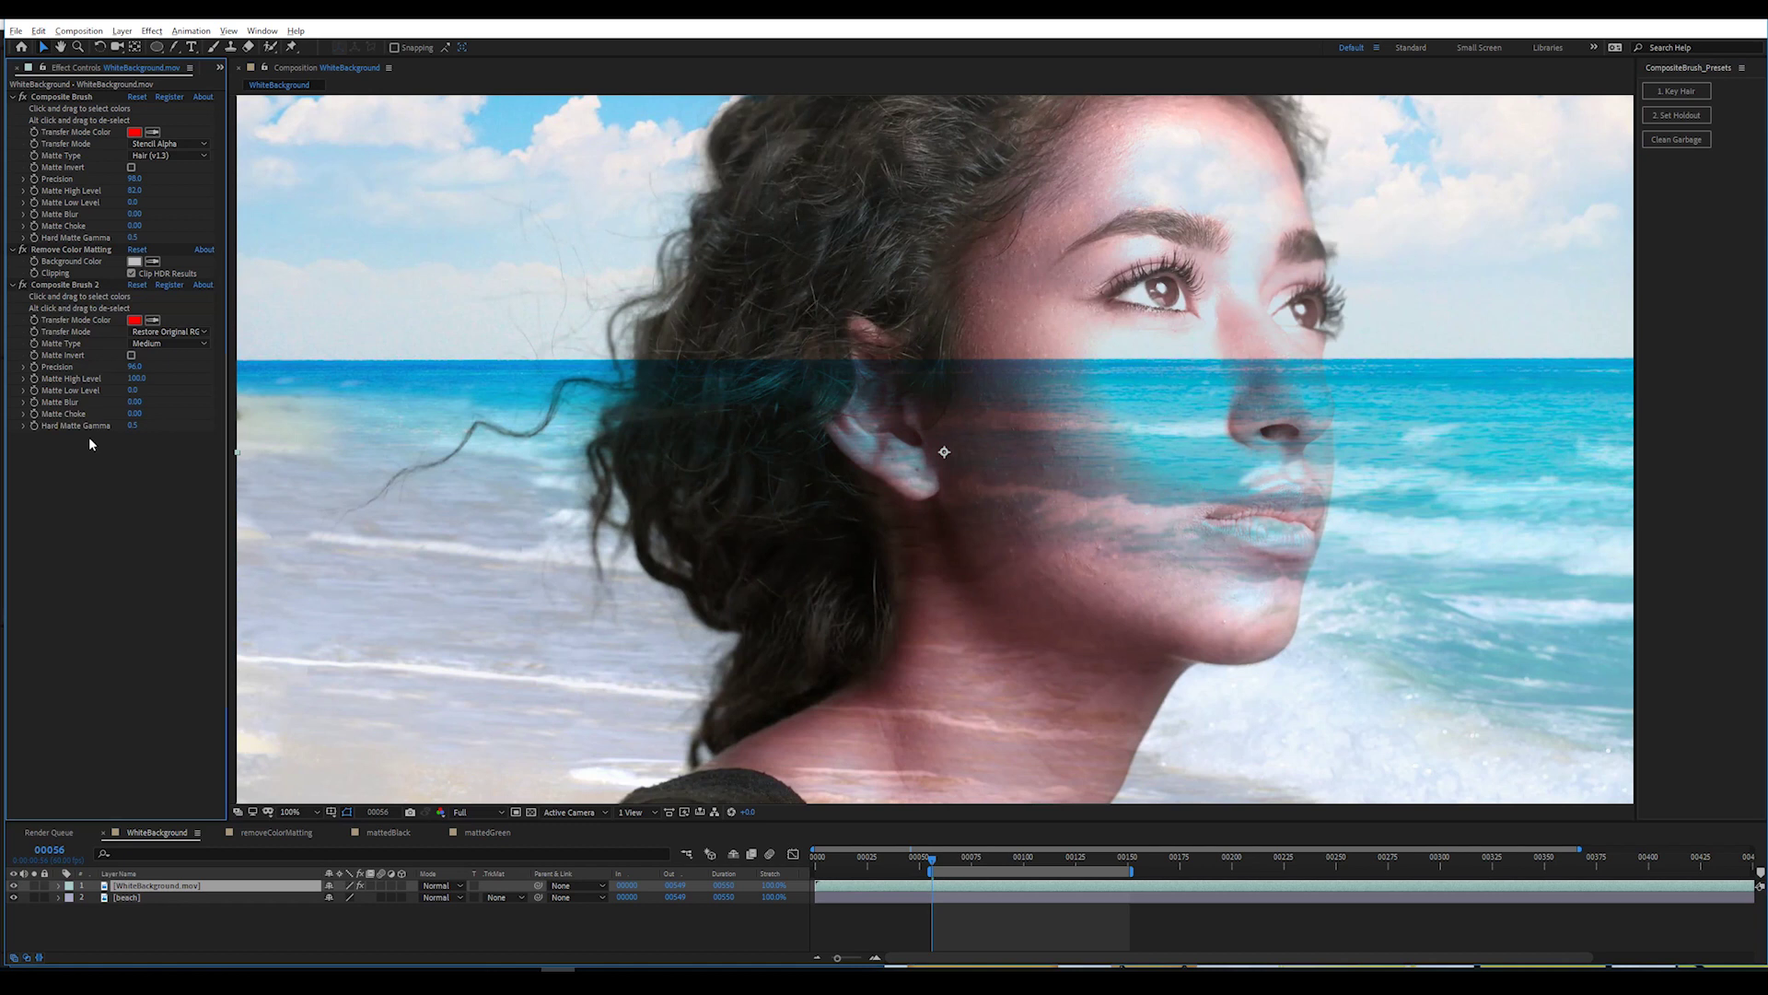
{"action": "left_click", "coordinate": [69, 286]}
{"action": "left_click", "coordinate": [62, 96]}
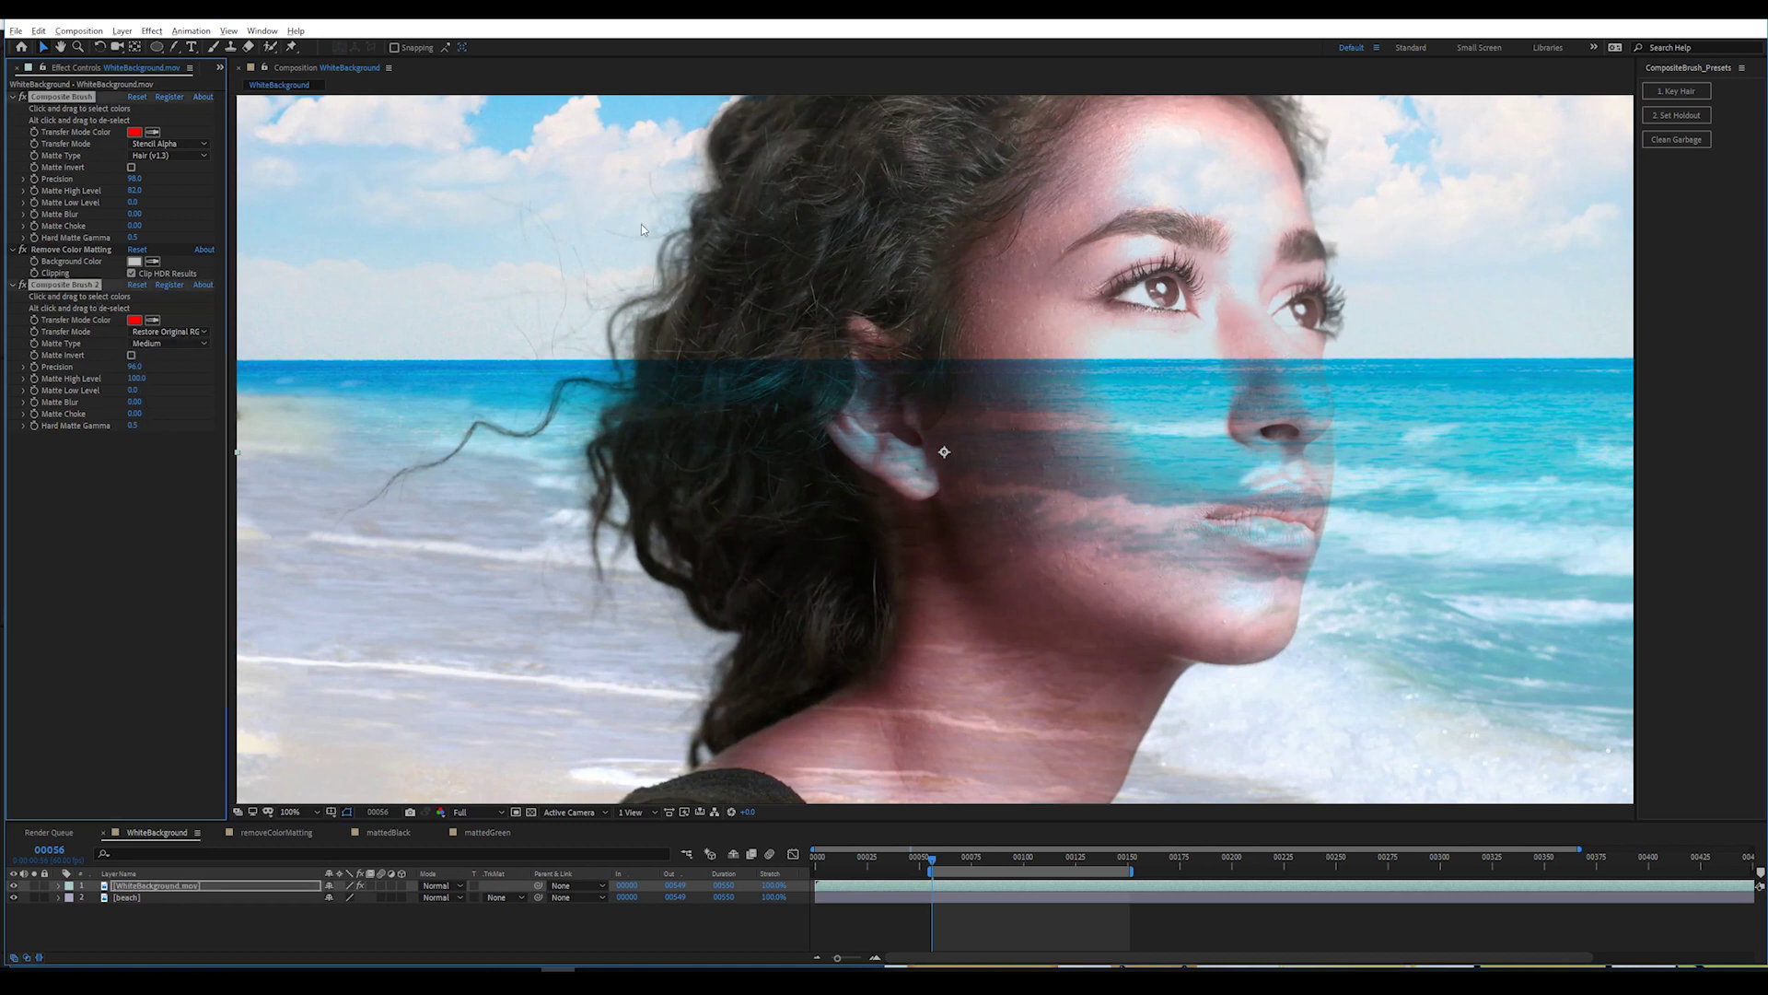
{"action": "left_click", "coordinate": [65, 527]}
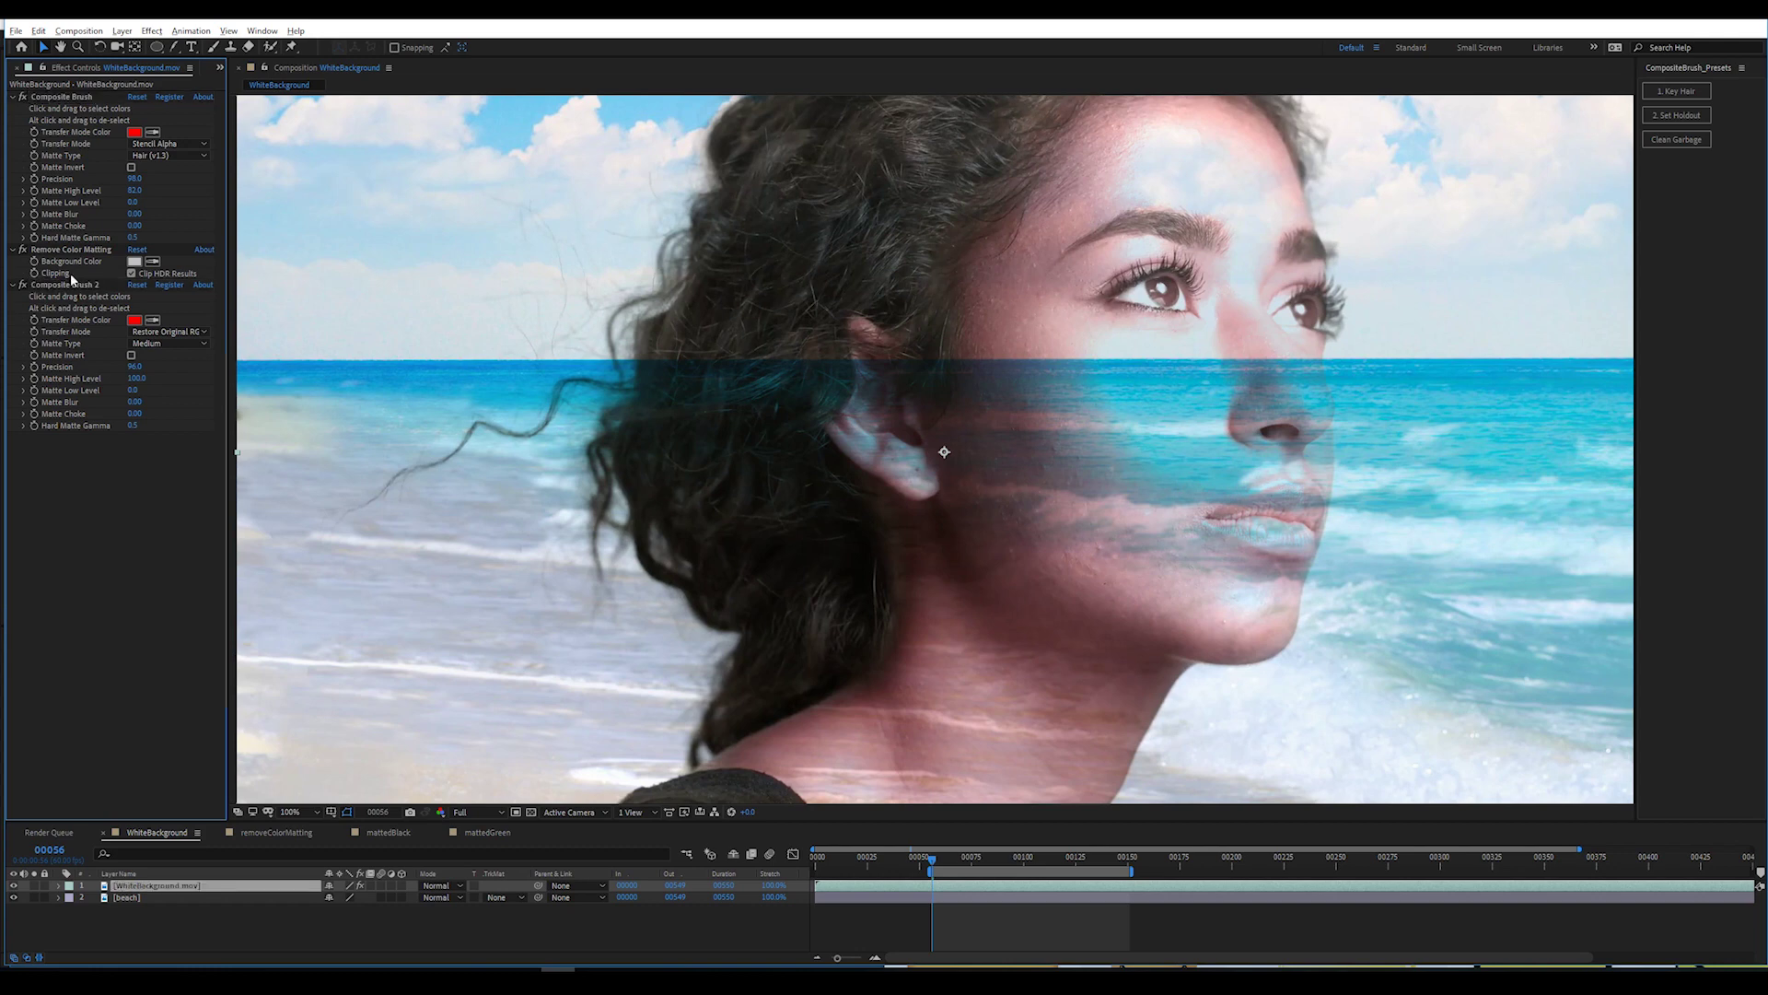
{"action": "left_click", "coordinate": [71, 250]}
{"action": "left_click", "coordinate": [65, 284], "text": "shift"}
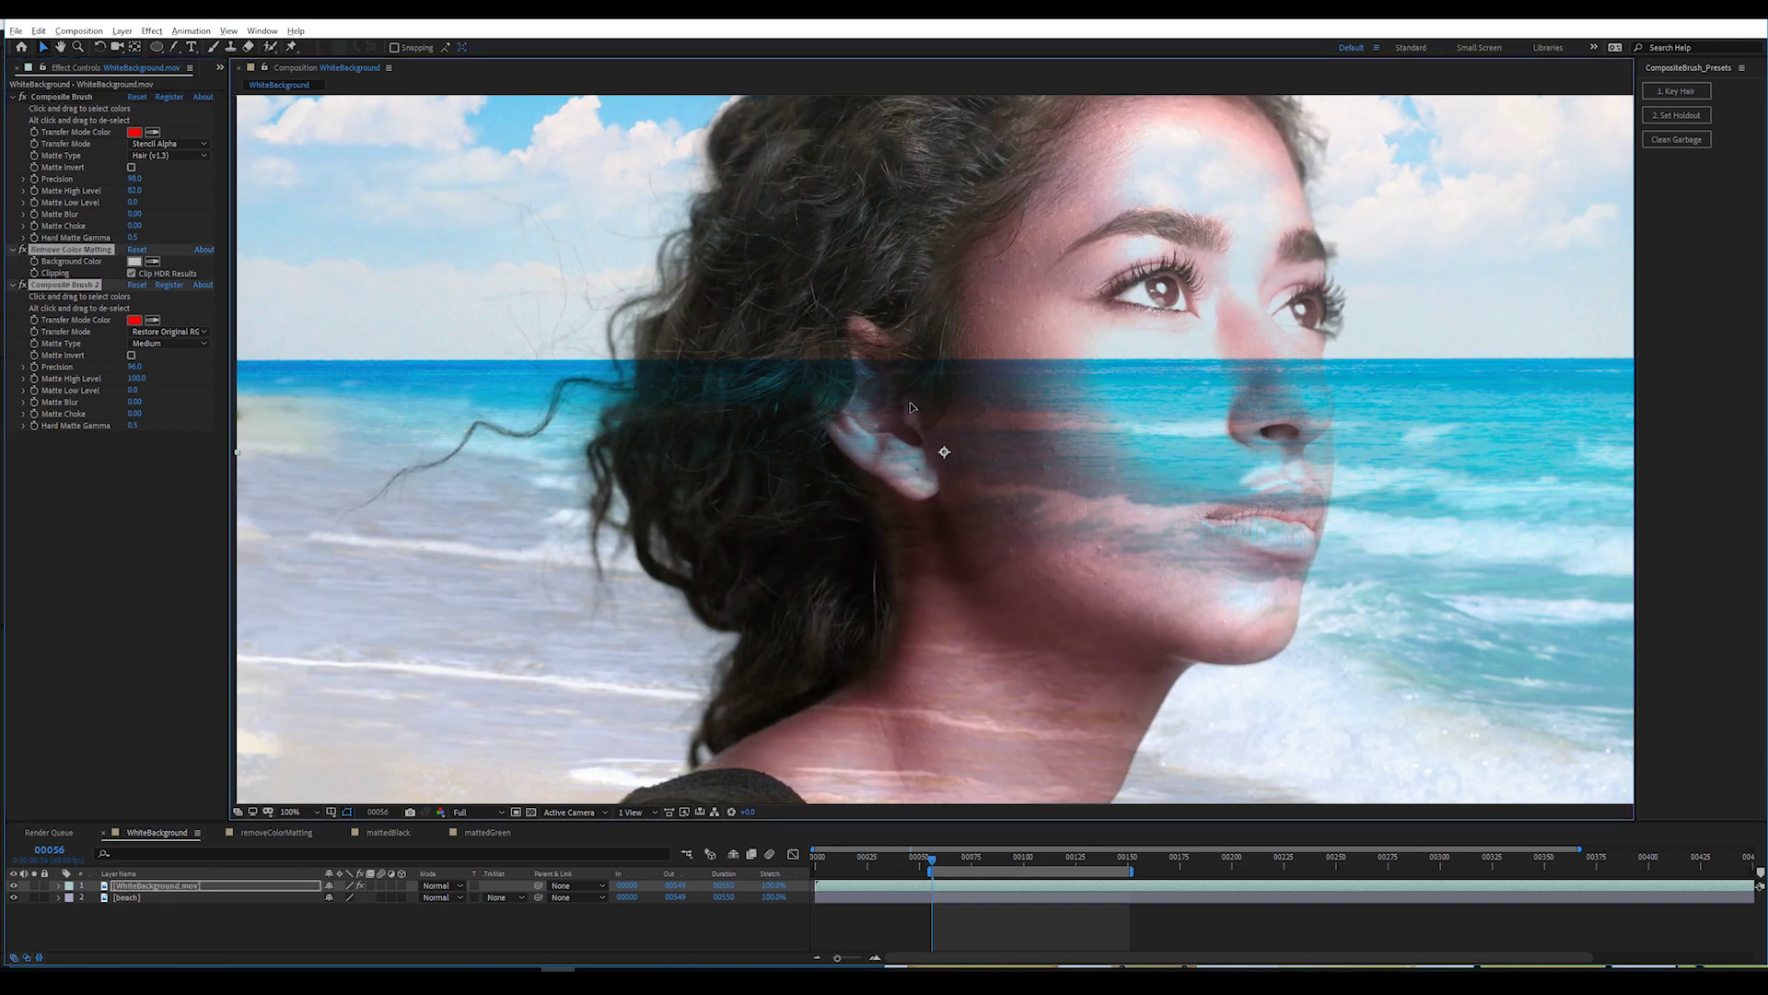
Paint over the see-through face areas with Composite Brush 2 set to Restore Original RGB.
{"action": "left_click_drag", "start_coordinate": [854, 393], "coordinate": [995, 346]}
{"action": "left_click", "coordinate": [64, 283]}
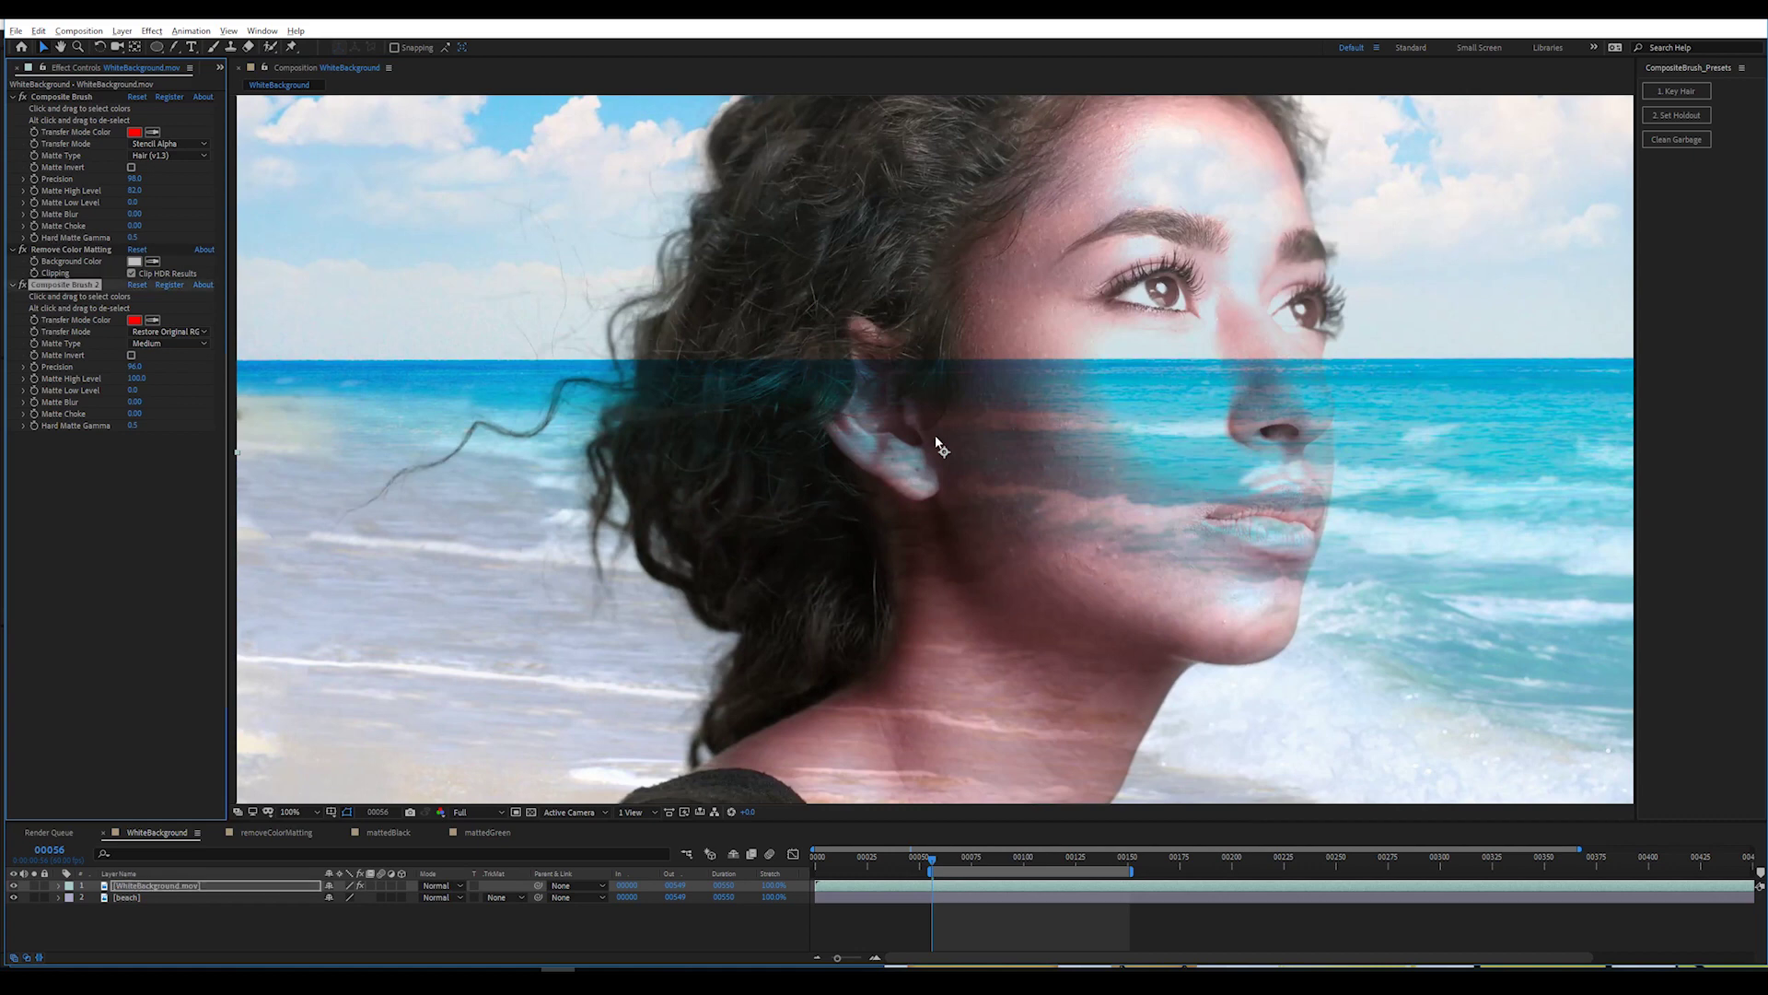
{"action": "key", "text": "Delete"}
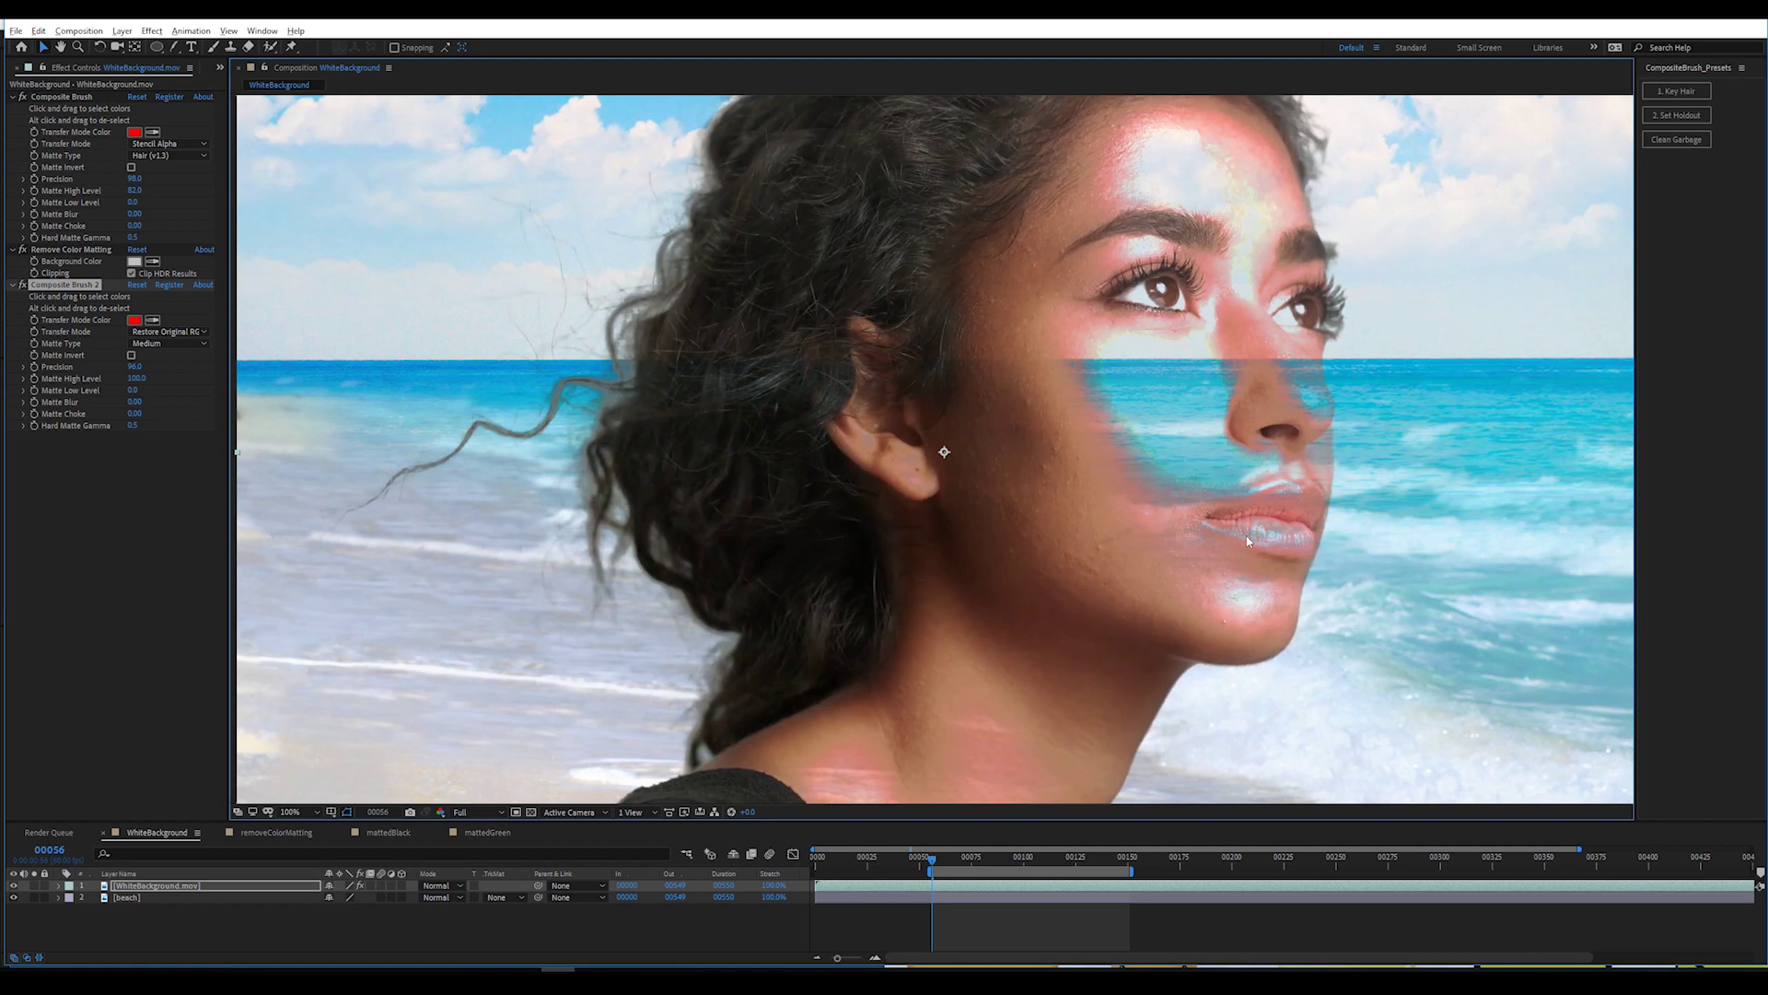
{"action": "left_click", "coordinate": [1139, 411]}
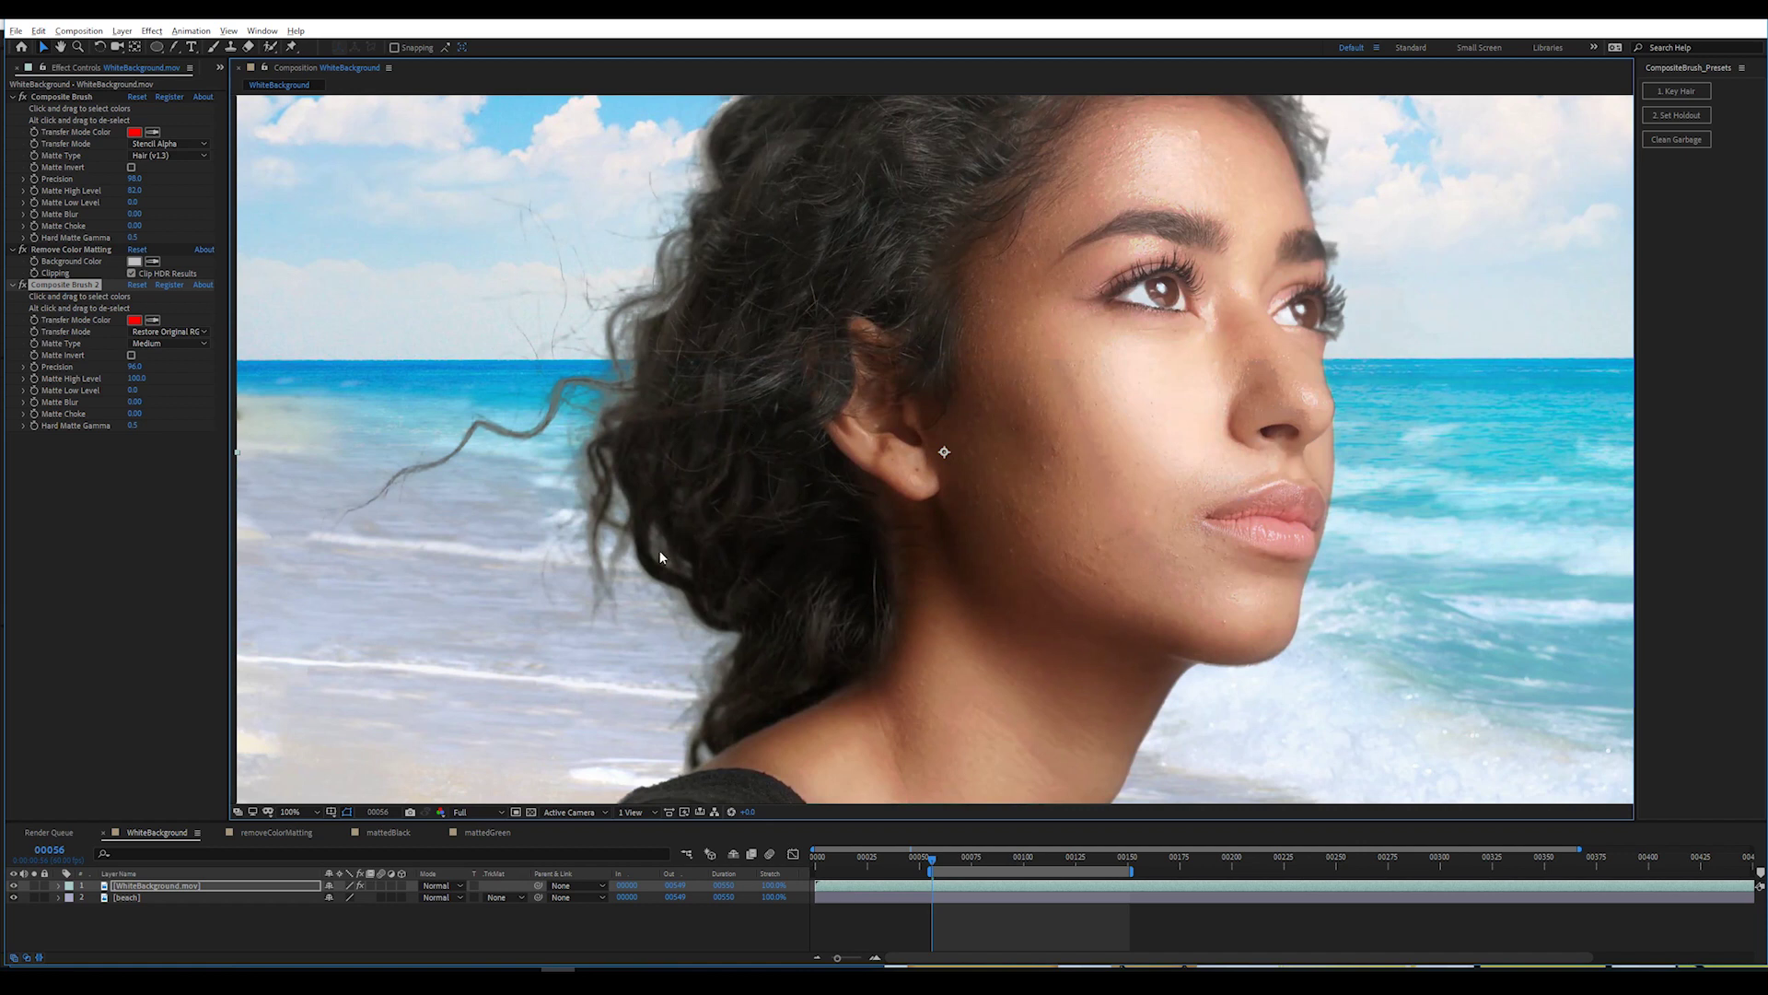
{"action": "left_click", "coordinate": [22, 285]}
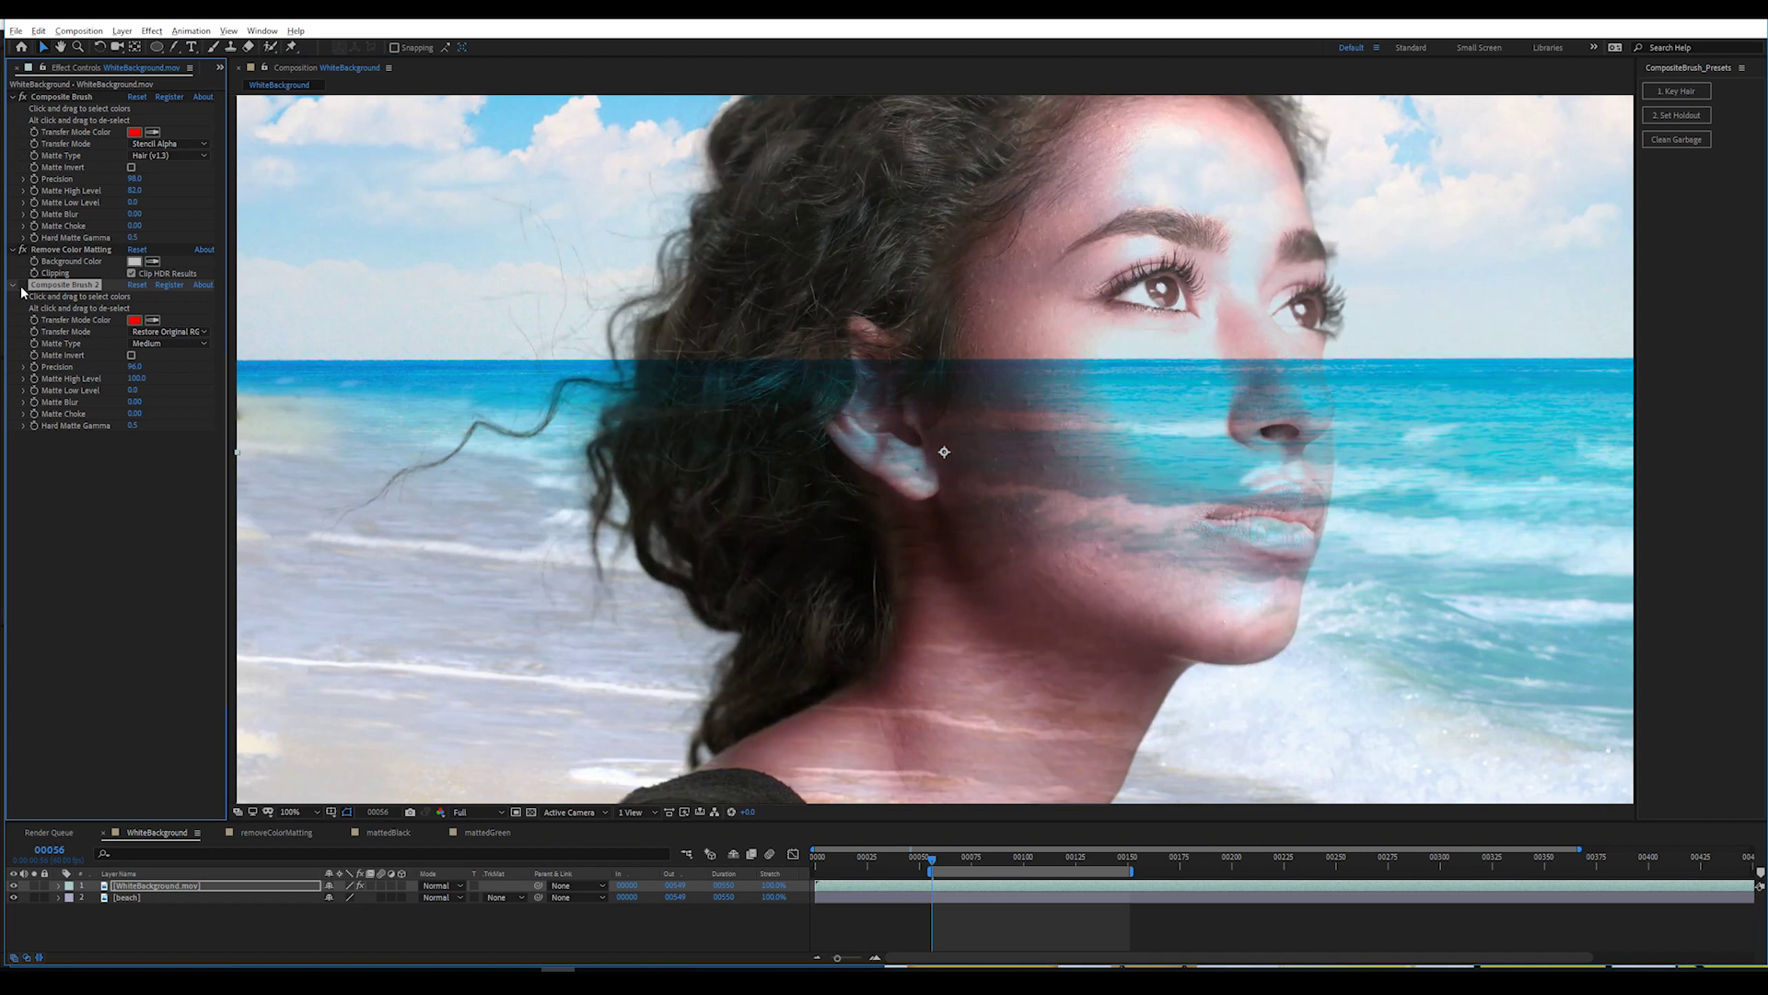
{"action": "left_click", "coordinate": [21, 284]}
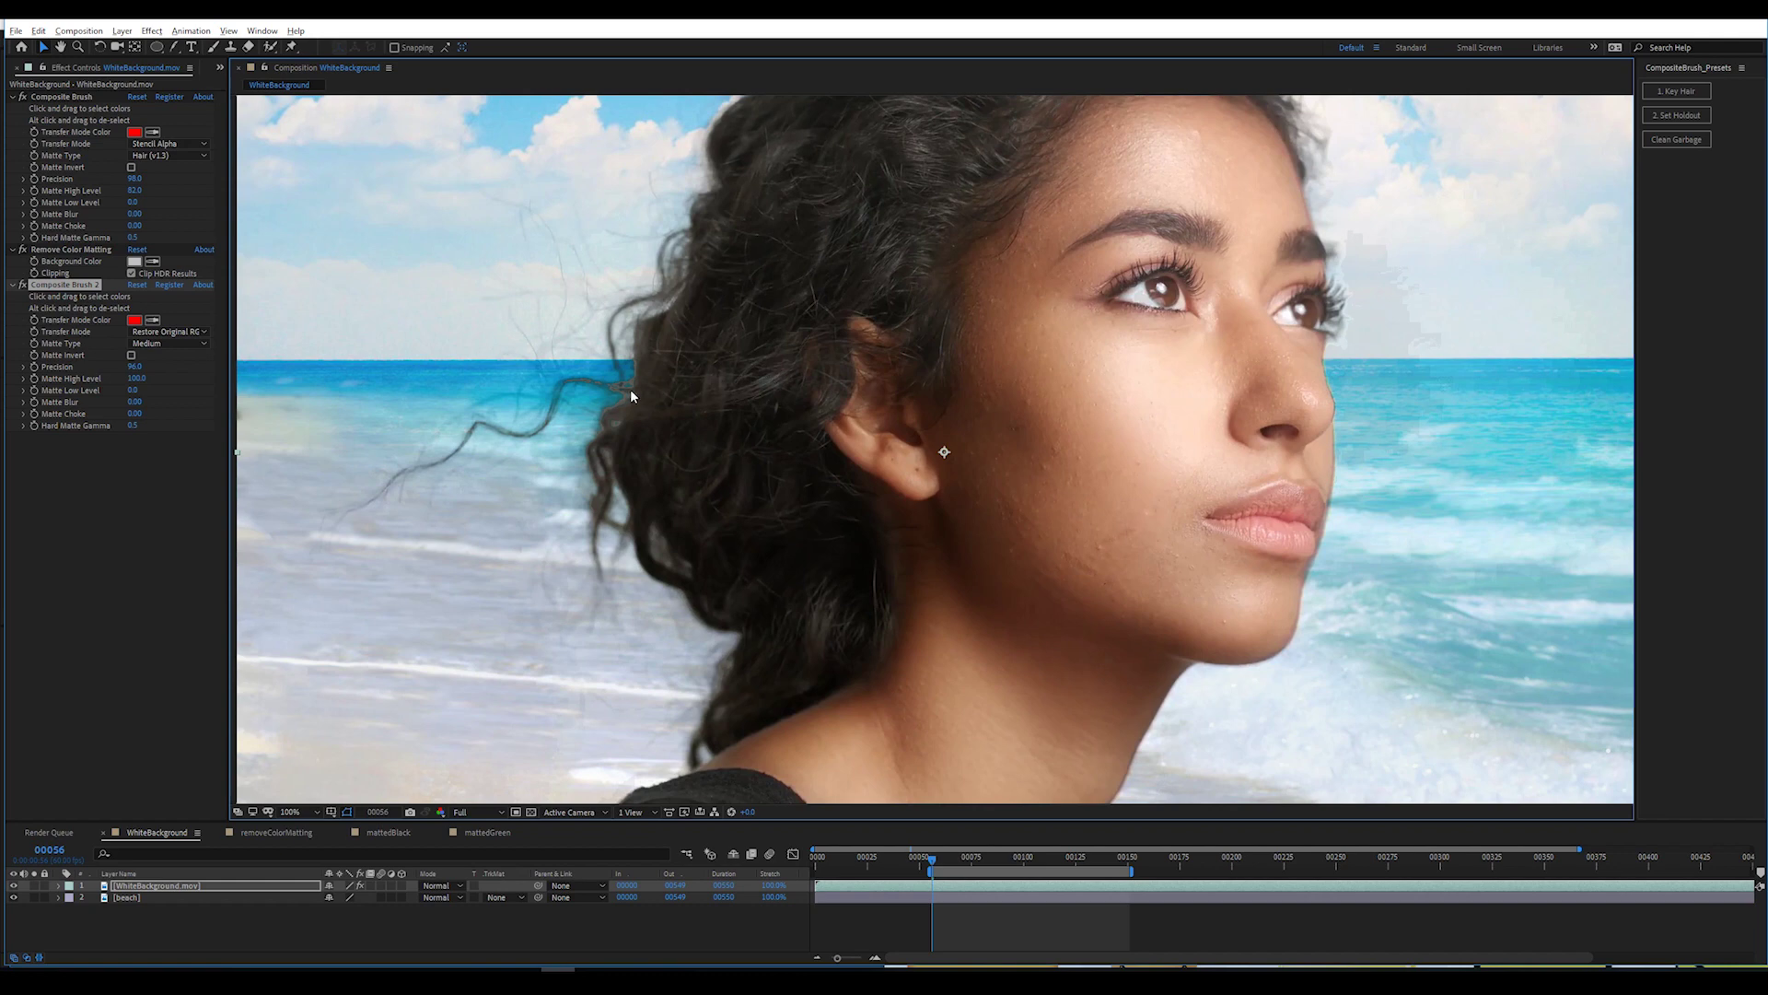
{"action": "left_click", "coordinate": [26, 285]}
{"action": "left_click", "coordinate": [22, 248]}
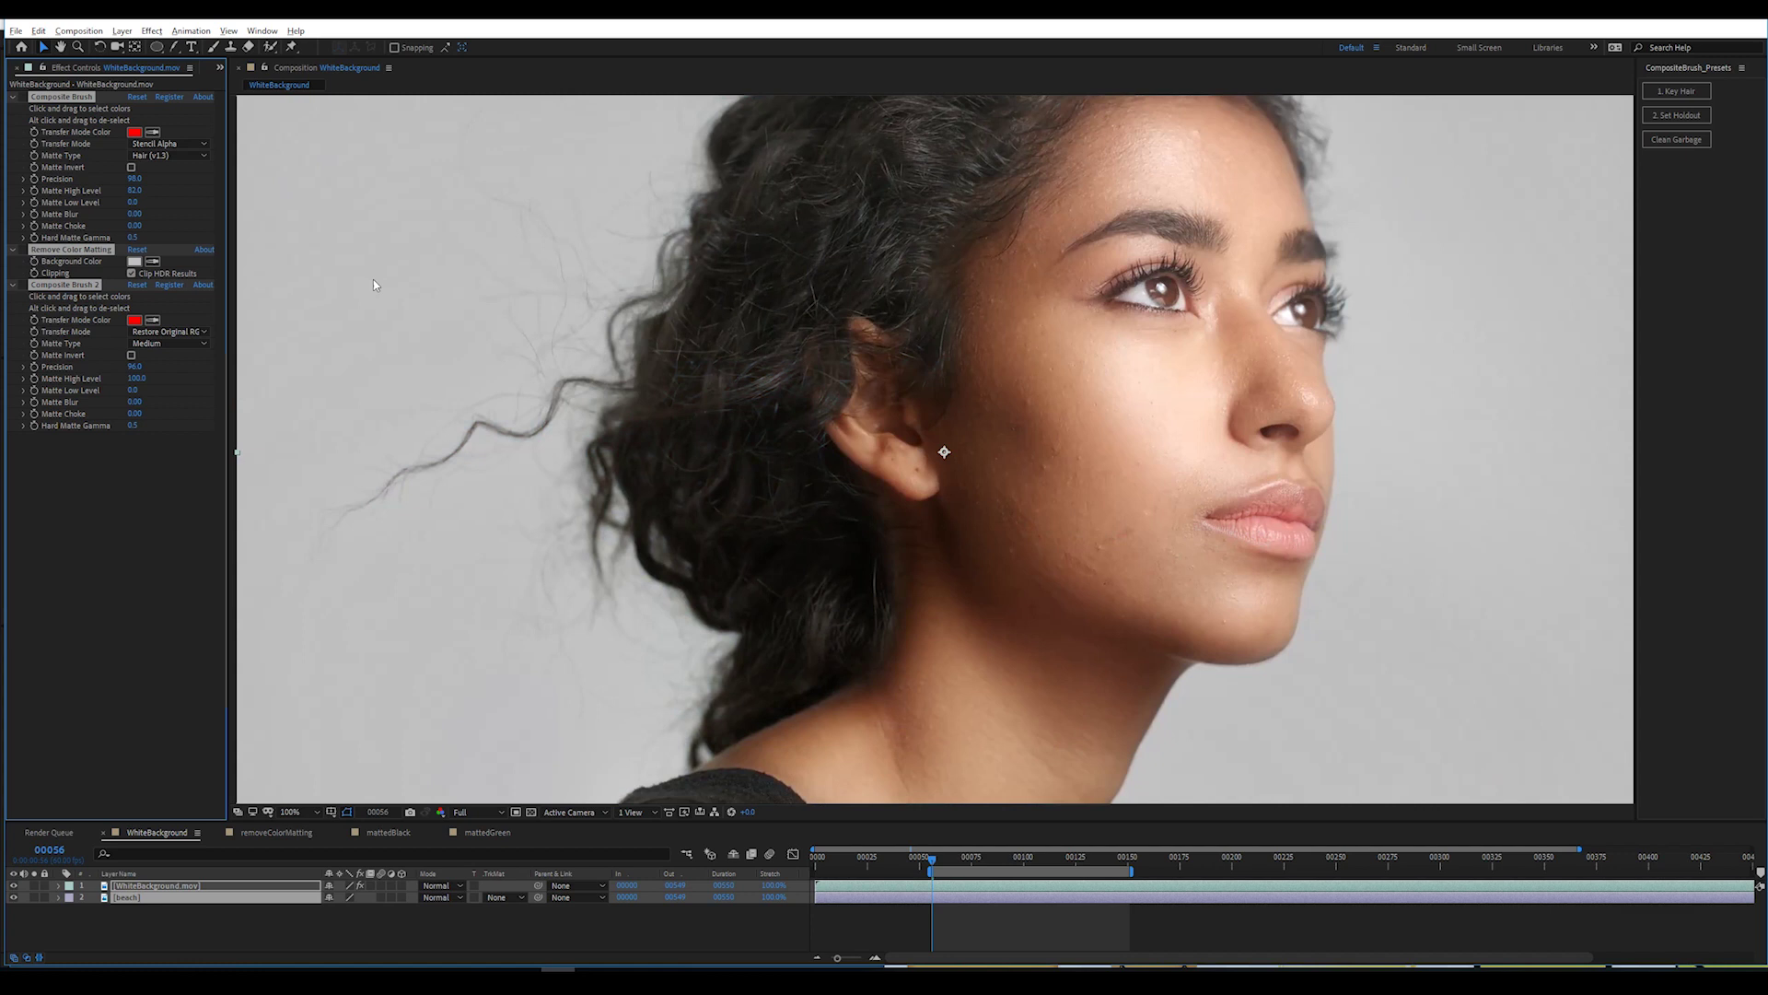
{"action": "left_click", "coordinate": [24, 285]}
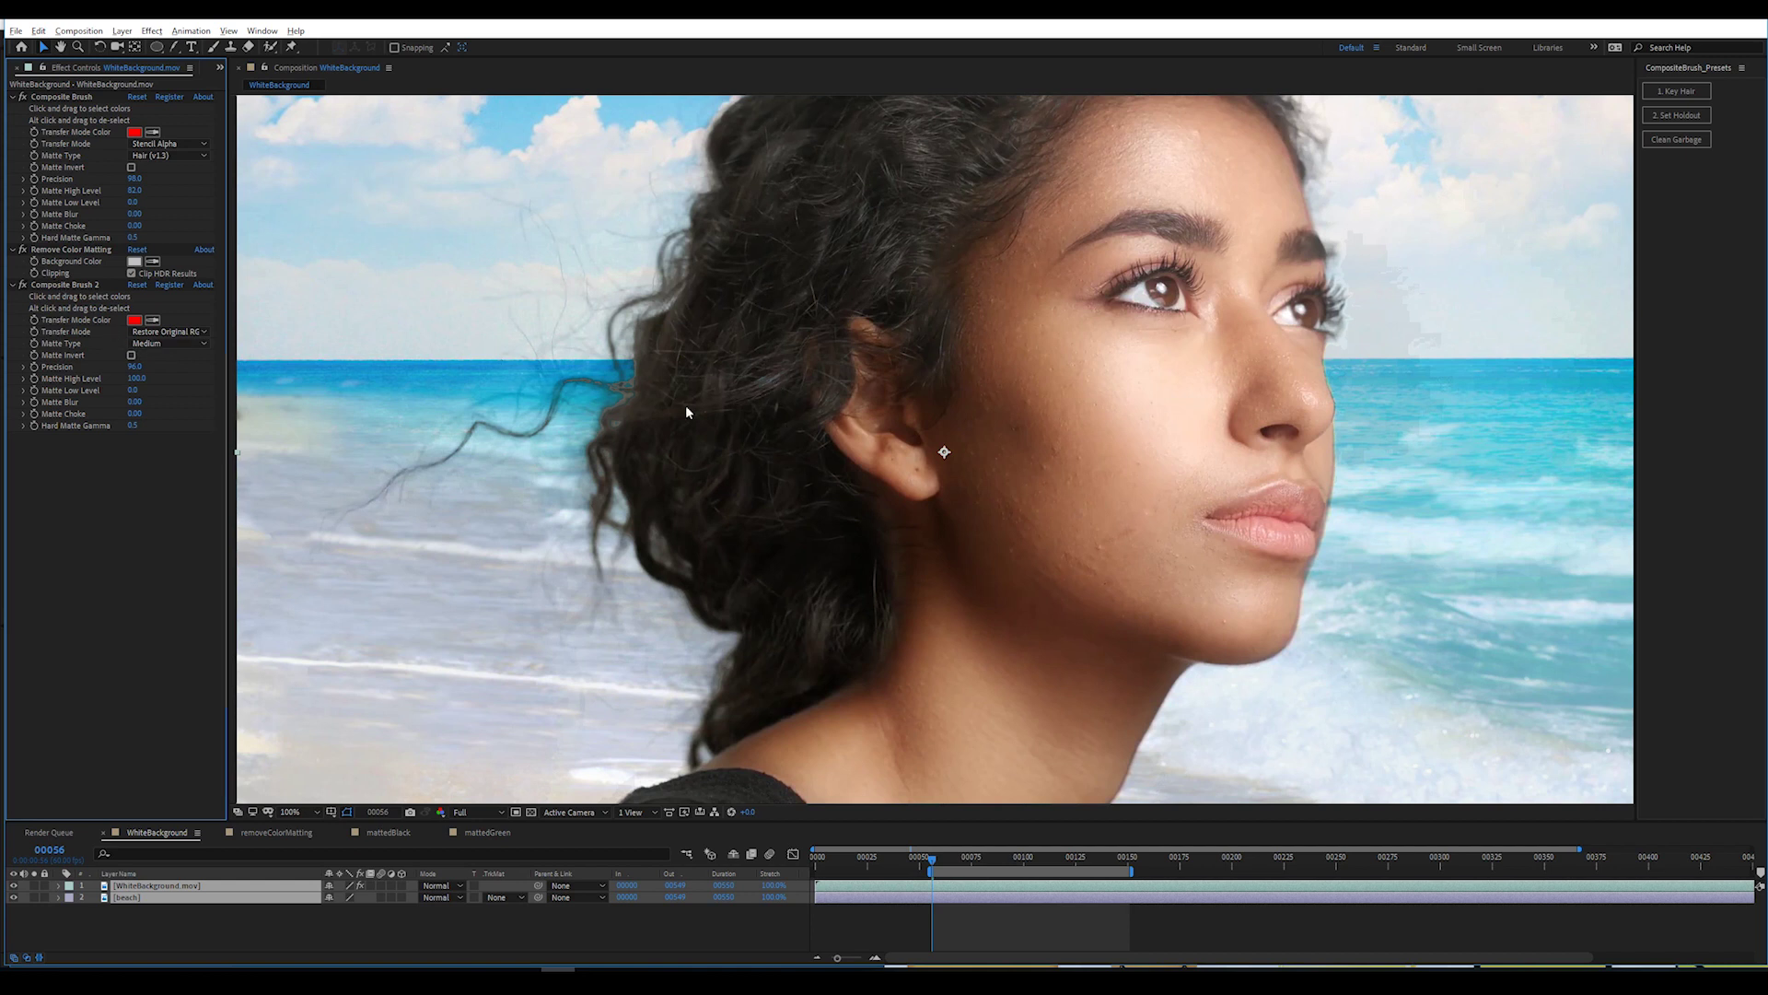
{"action": "left_click", "coordinate": [63, 285]}
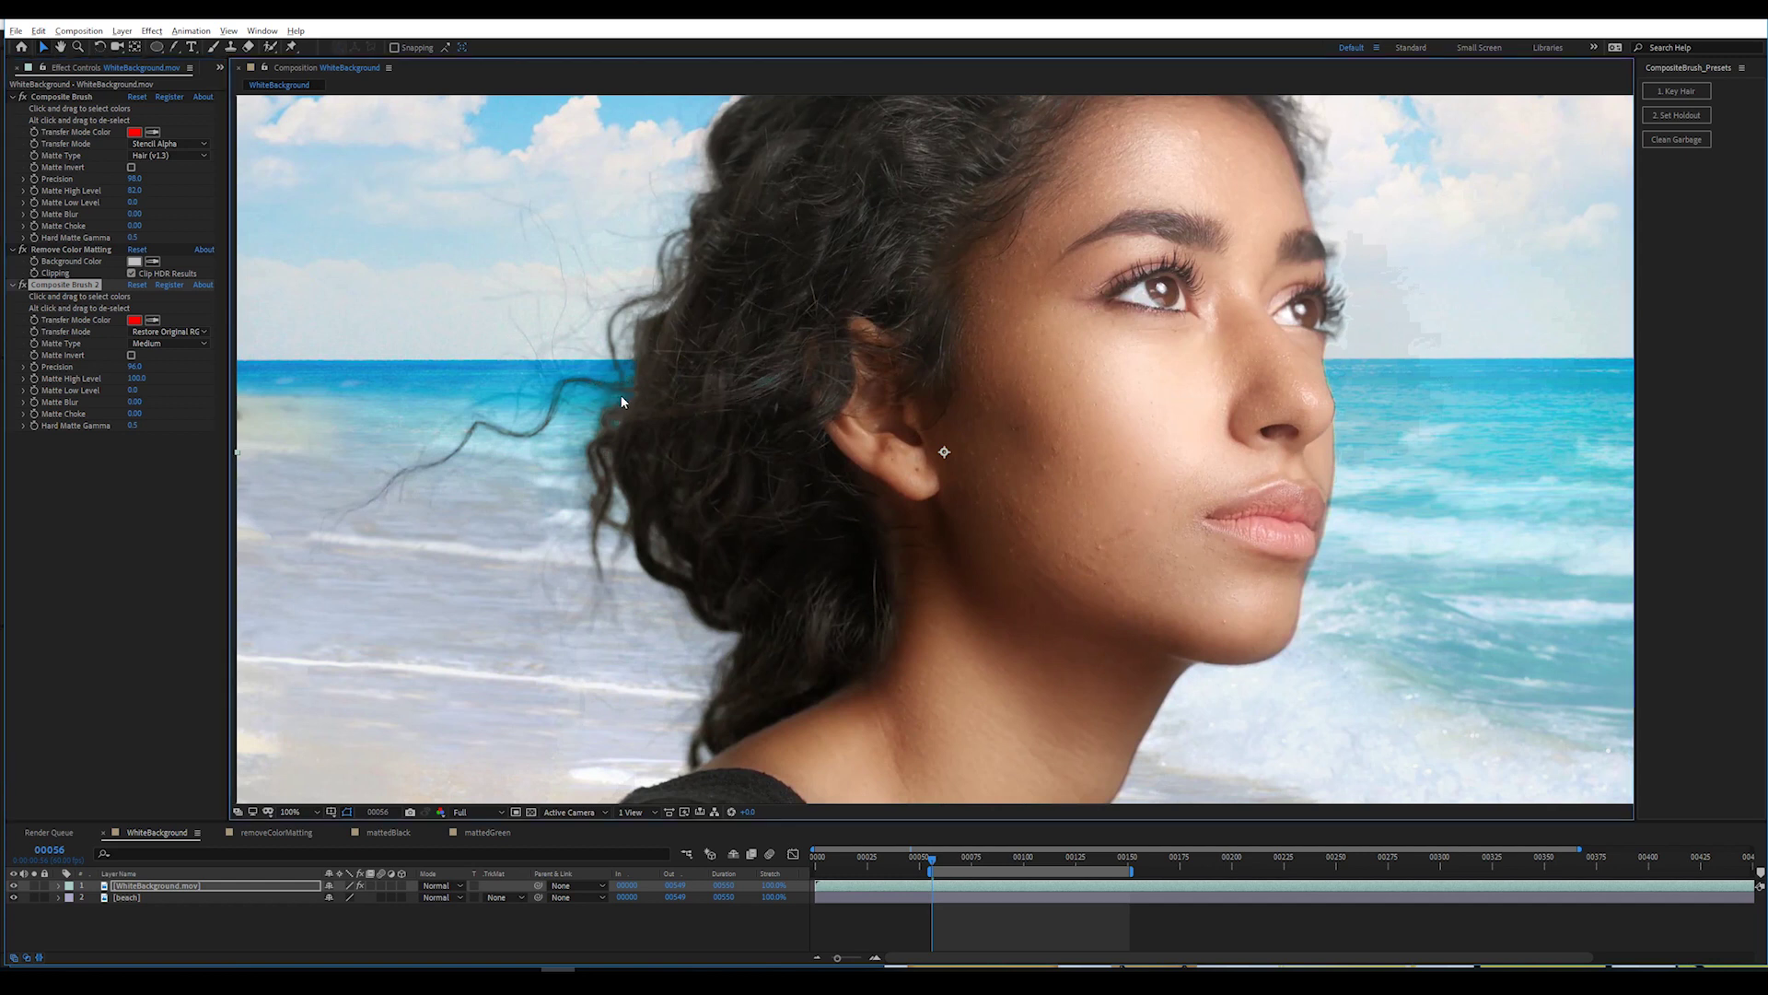
Disable Remove Color Matting, view Composite Brush 2 as Stencil Alpha and tighten its Matte Choke.
{"action": "left_click", "coordinate": [64, 248]}
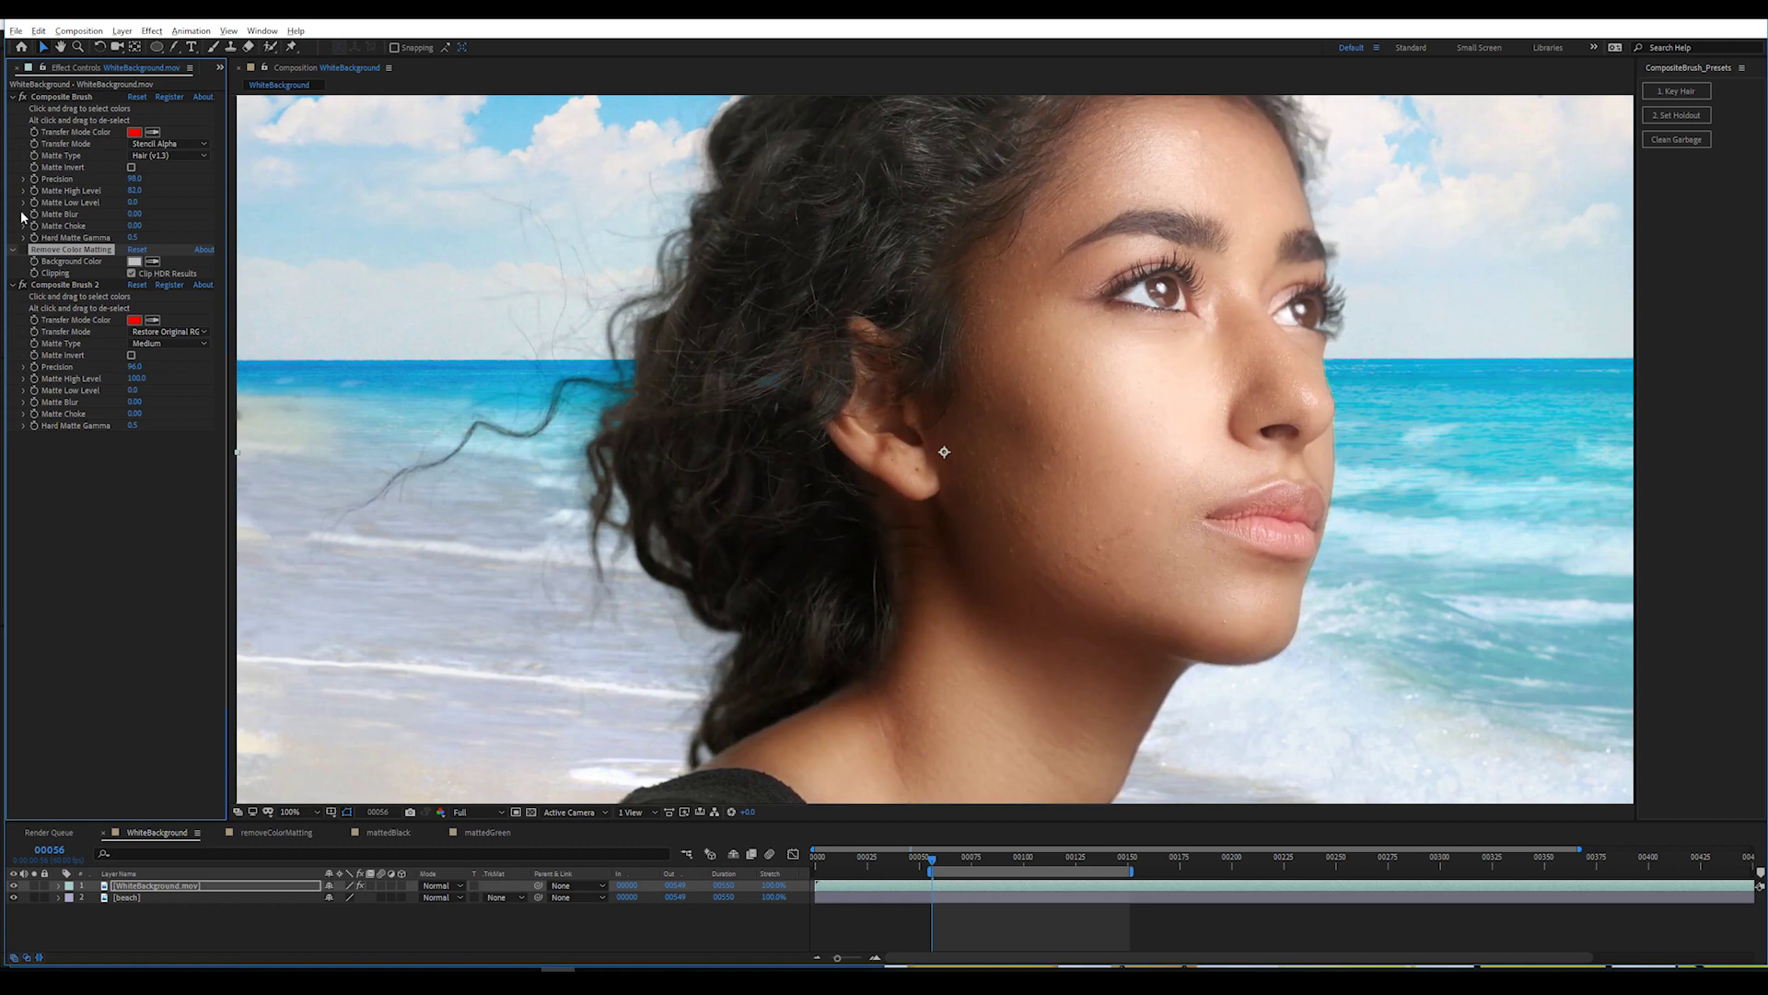
{"action": "left_click", "coordinate": [19, 96]}
{"action": "left_click", "coordinate": [166, 332]}
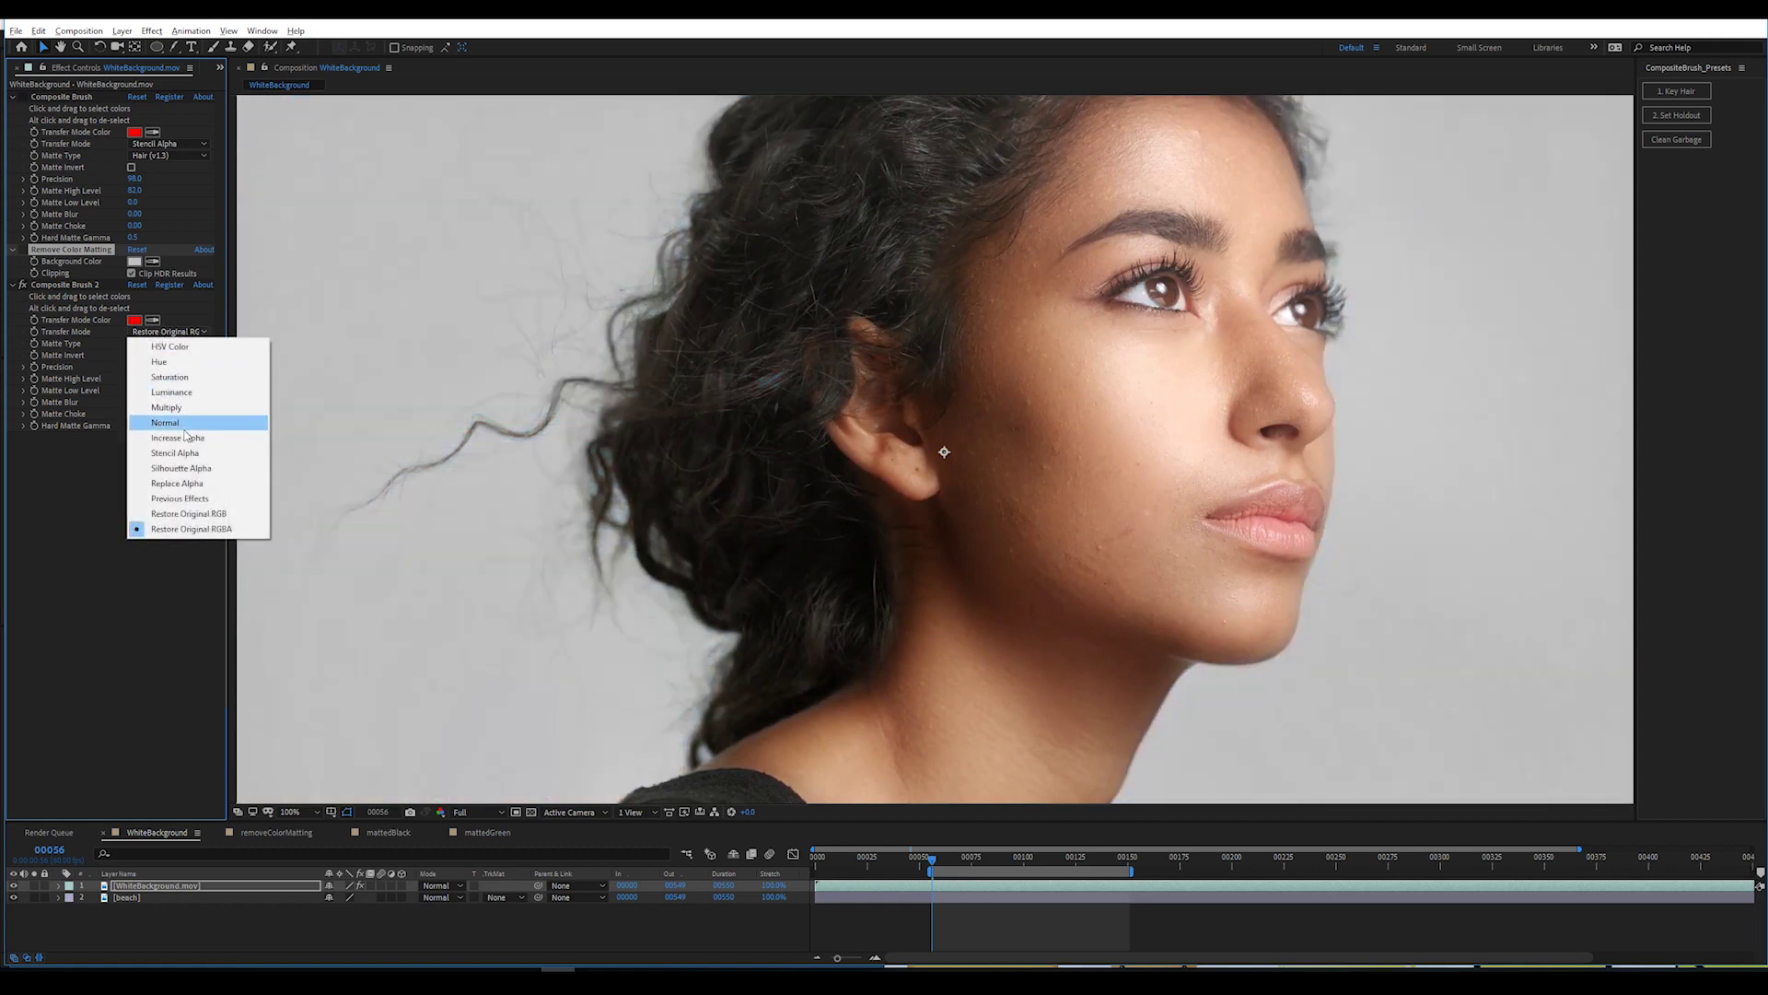
{"action": "left_click", "coordinate": [193, 454]}
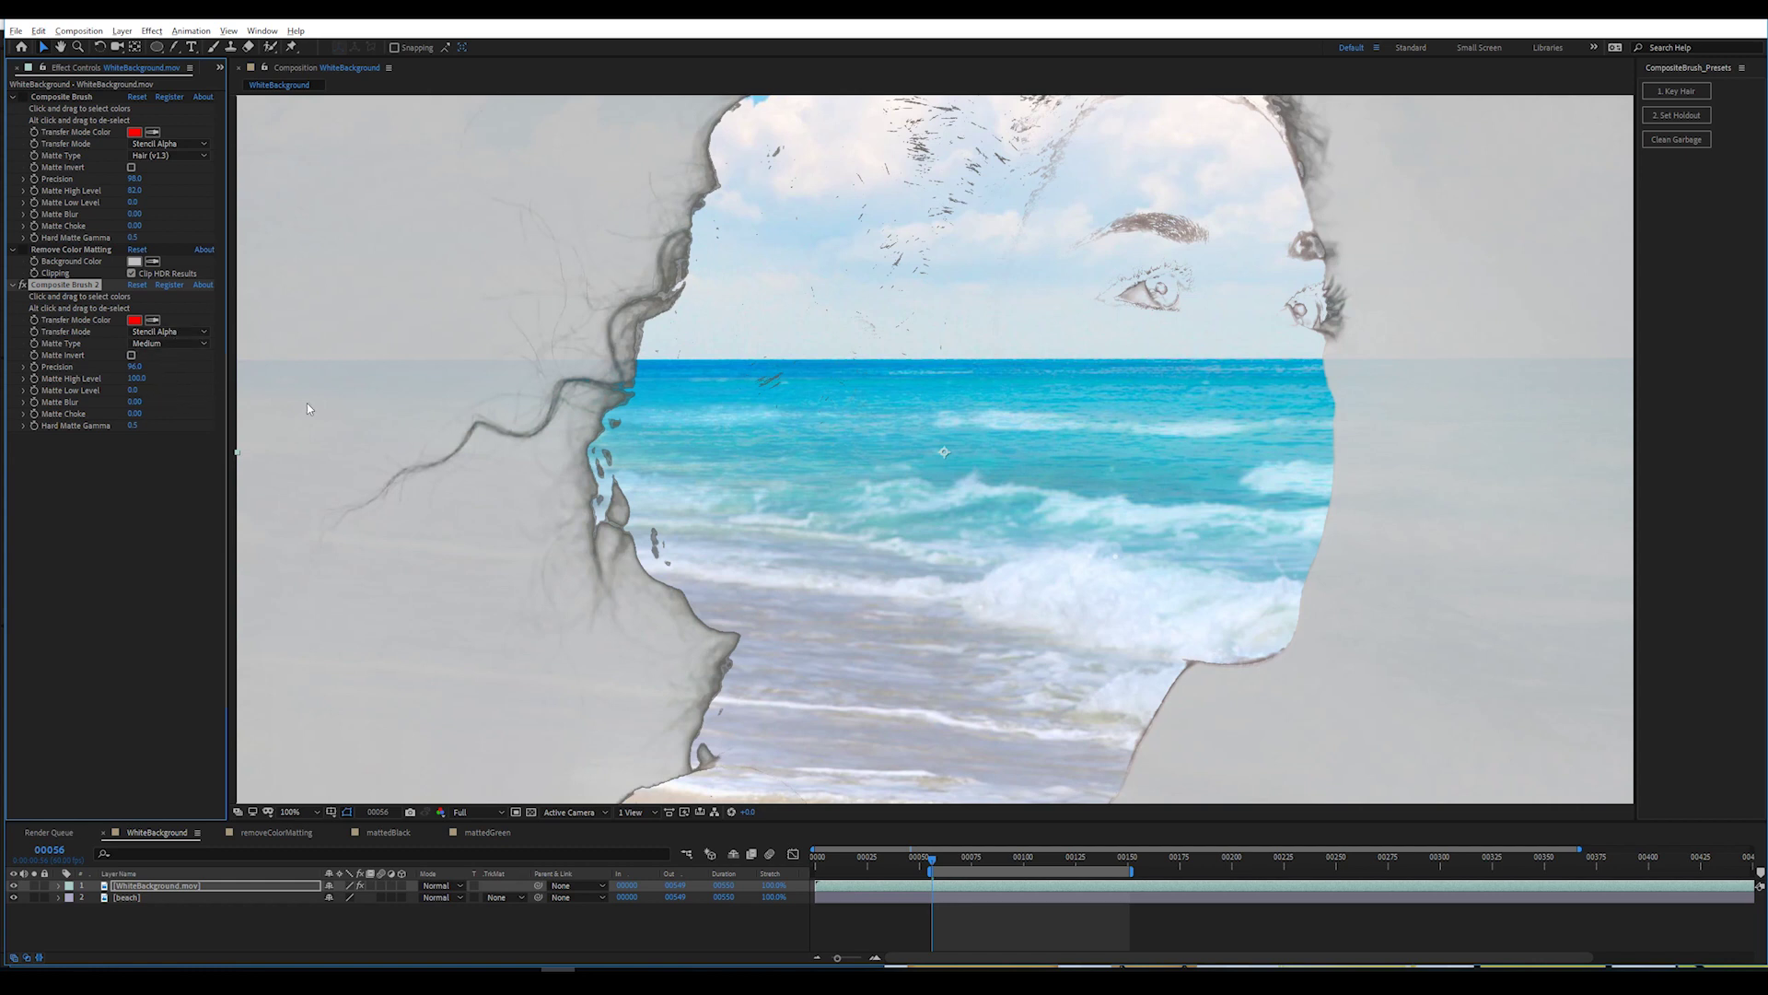
{"action": "left_click_drag", "start_coordinate": [135, 415], "coordinate": [109, 414]}
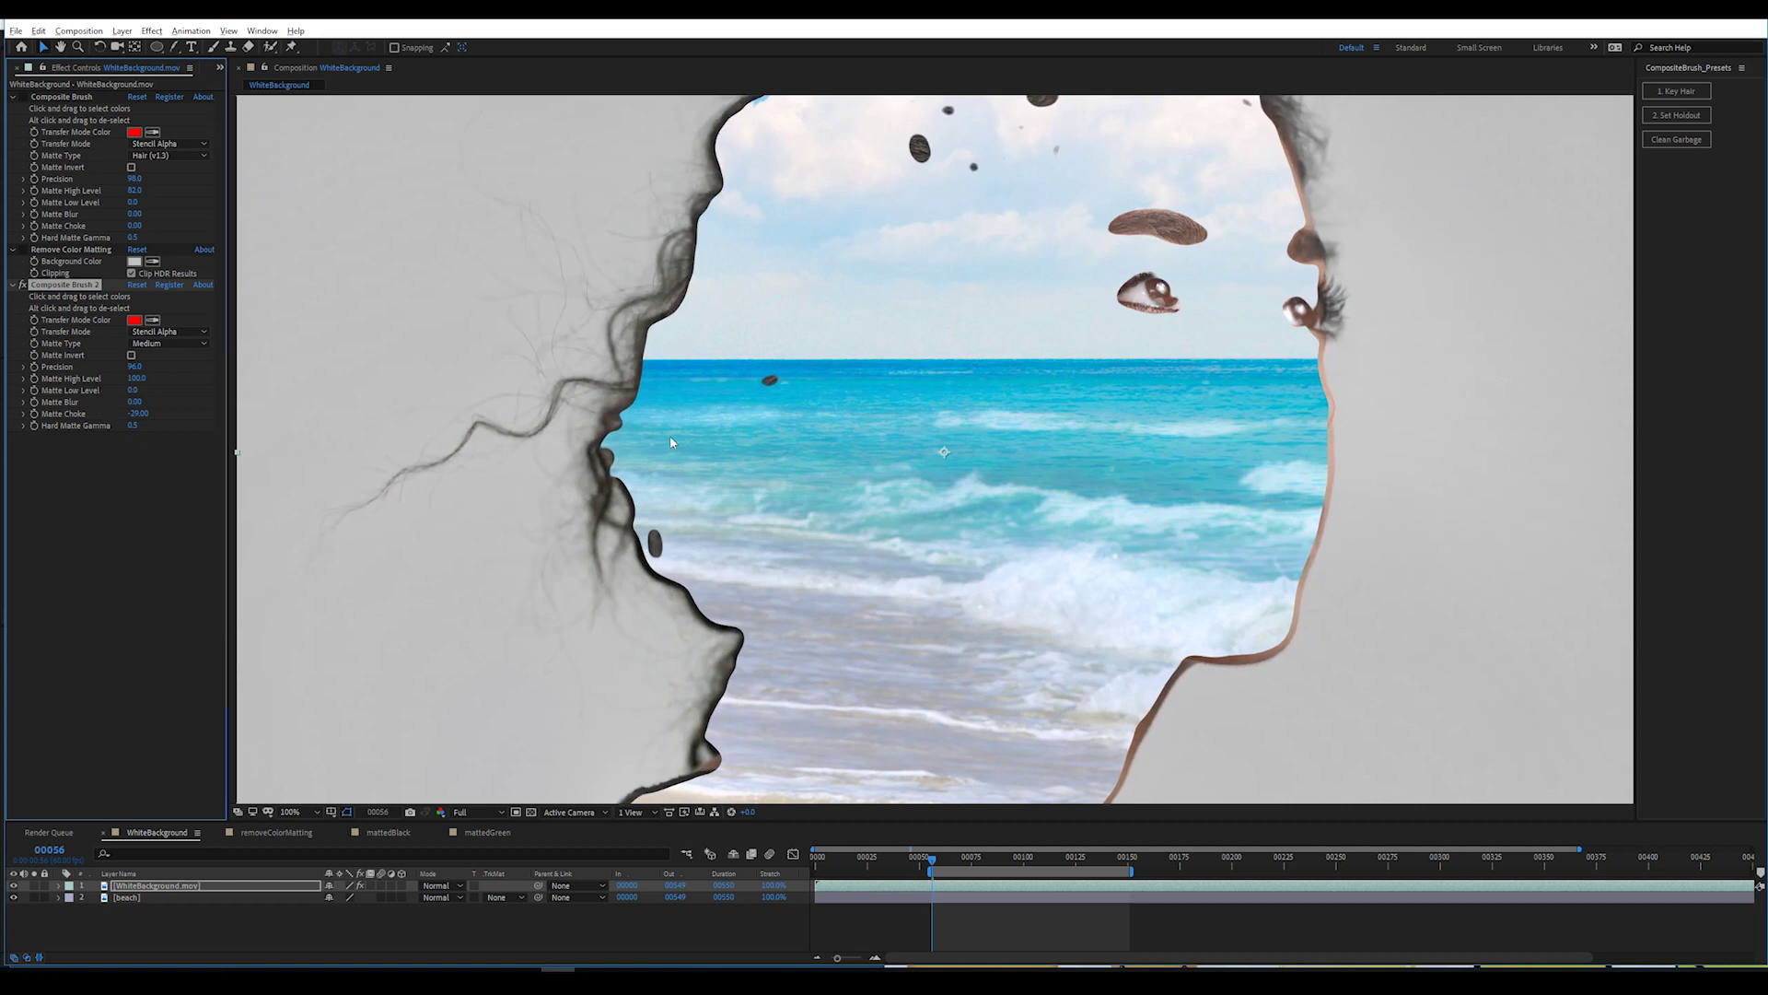
Return Composite Brush 2 to Restore Original RGB, re-enable matting, and set Matte Blur 4.
{"action": "left_click", "coordinate": [159, 333]}
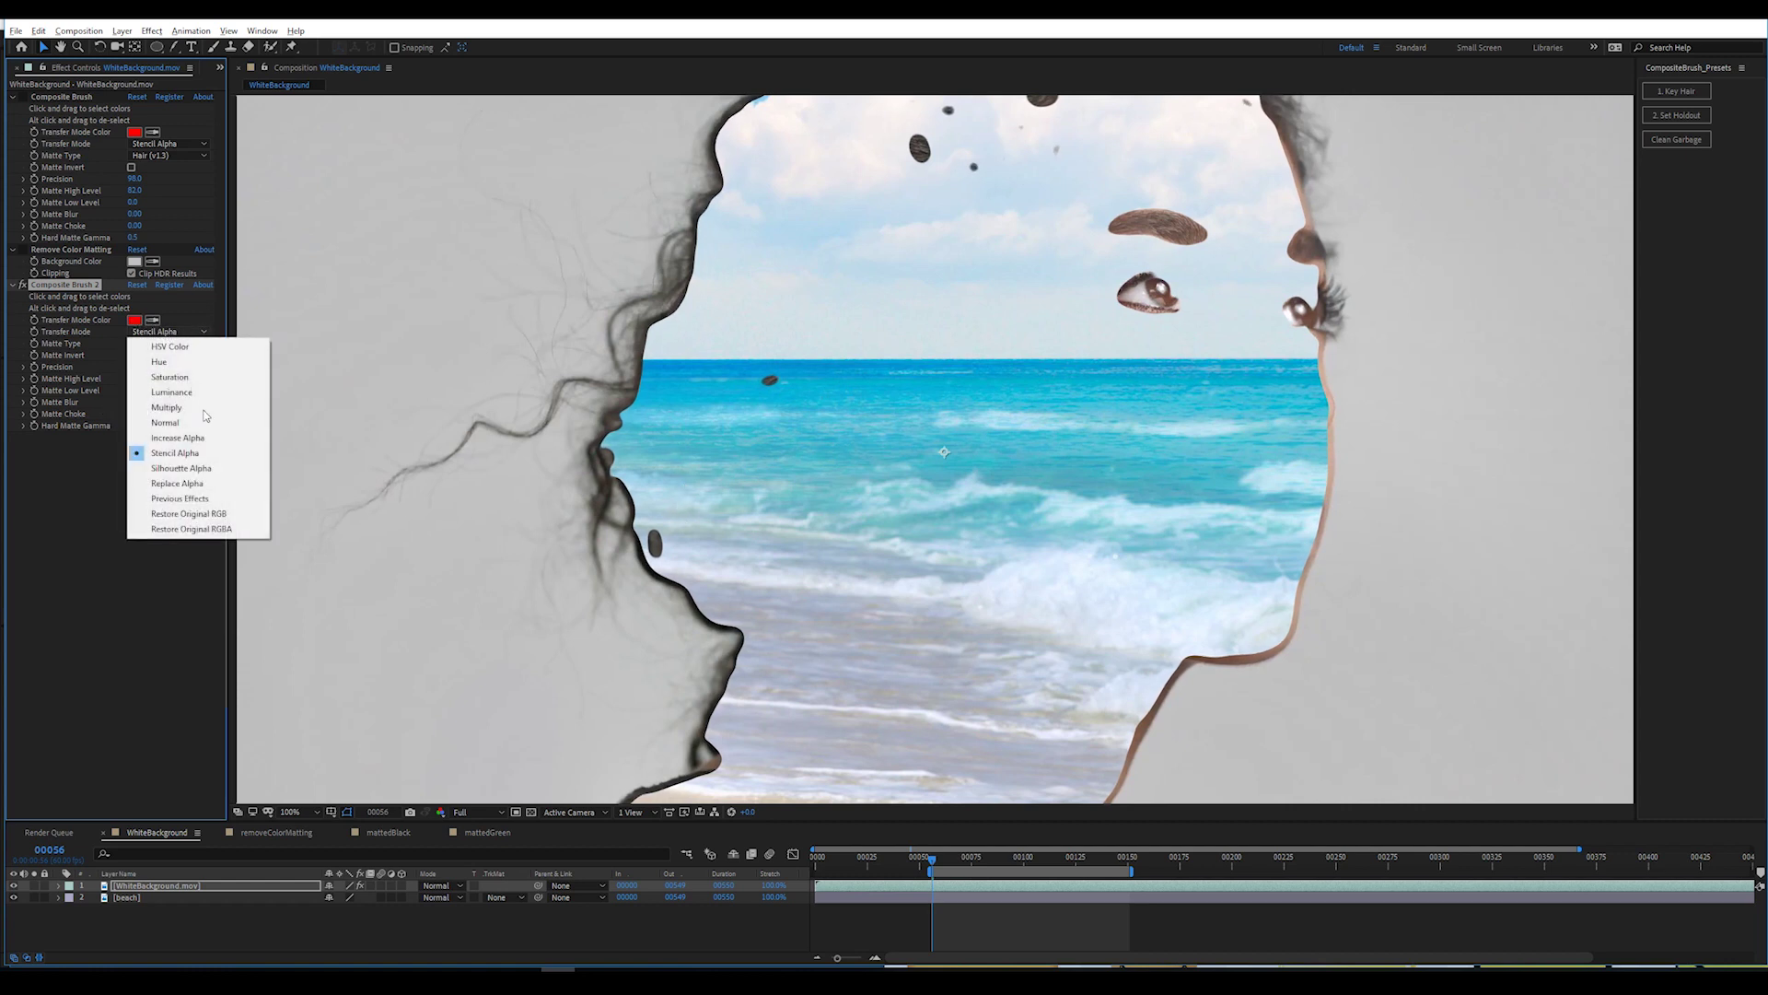
{"action": "left_click", "coordinate": [188, 529]}
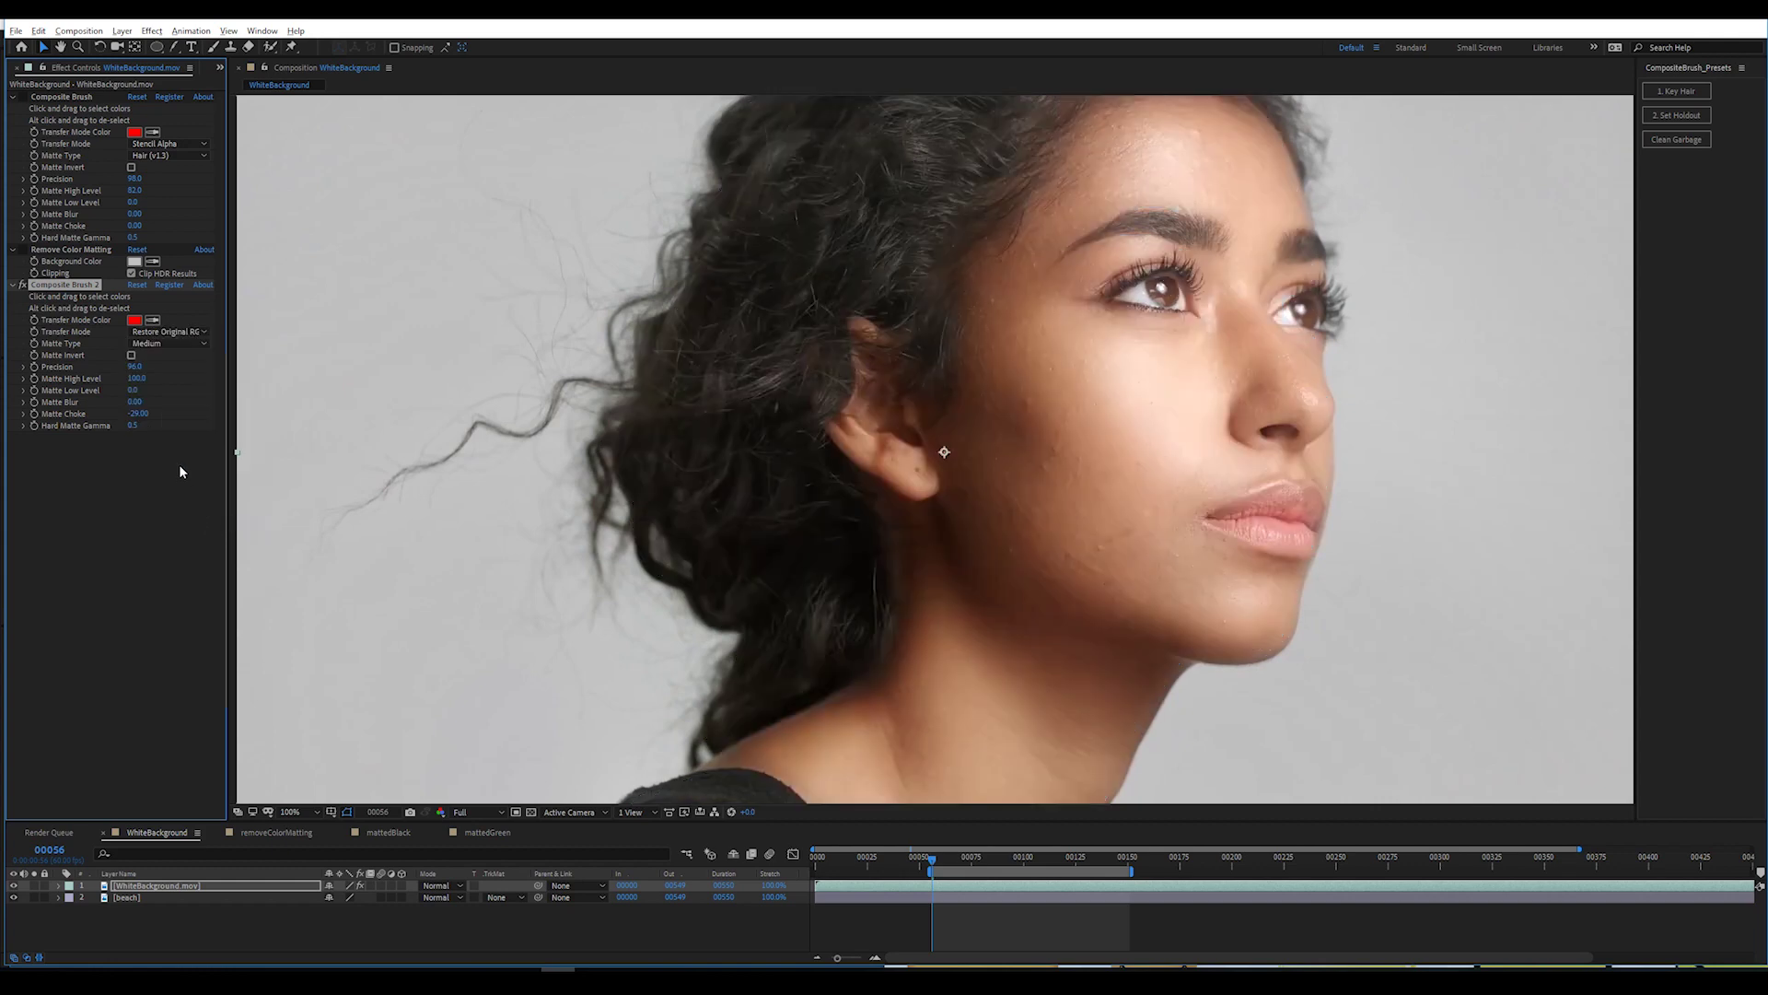
{"action": "left_click", "coordinate": [21, 249]}
{"action": "left_click", "coordinate": [20, 97]}
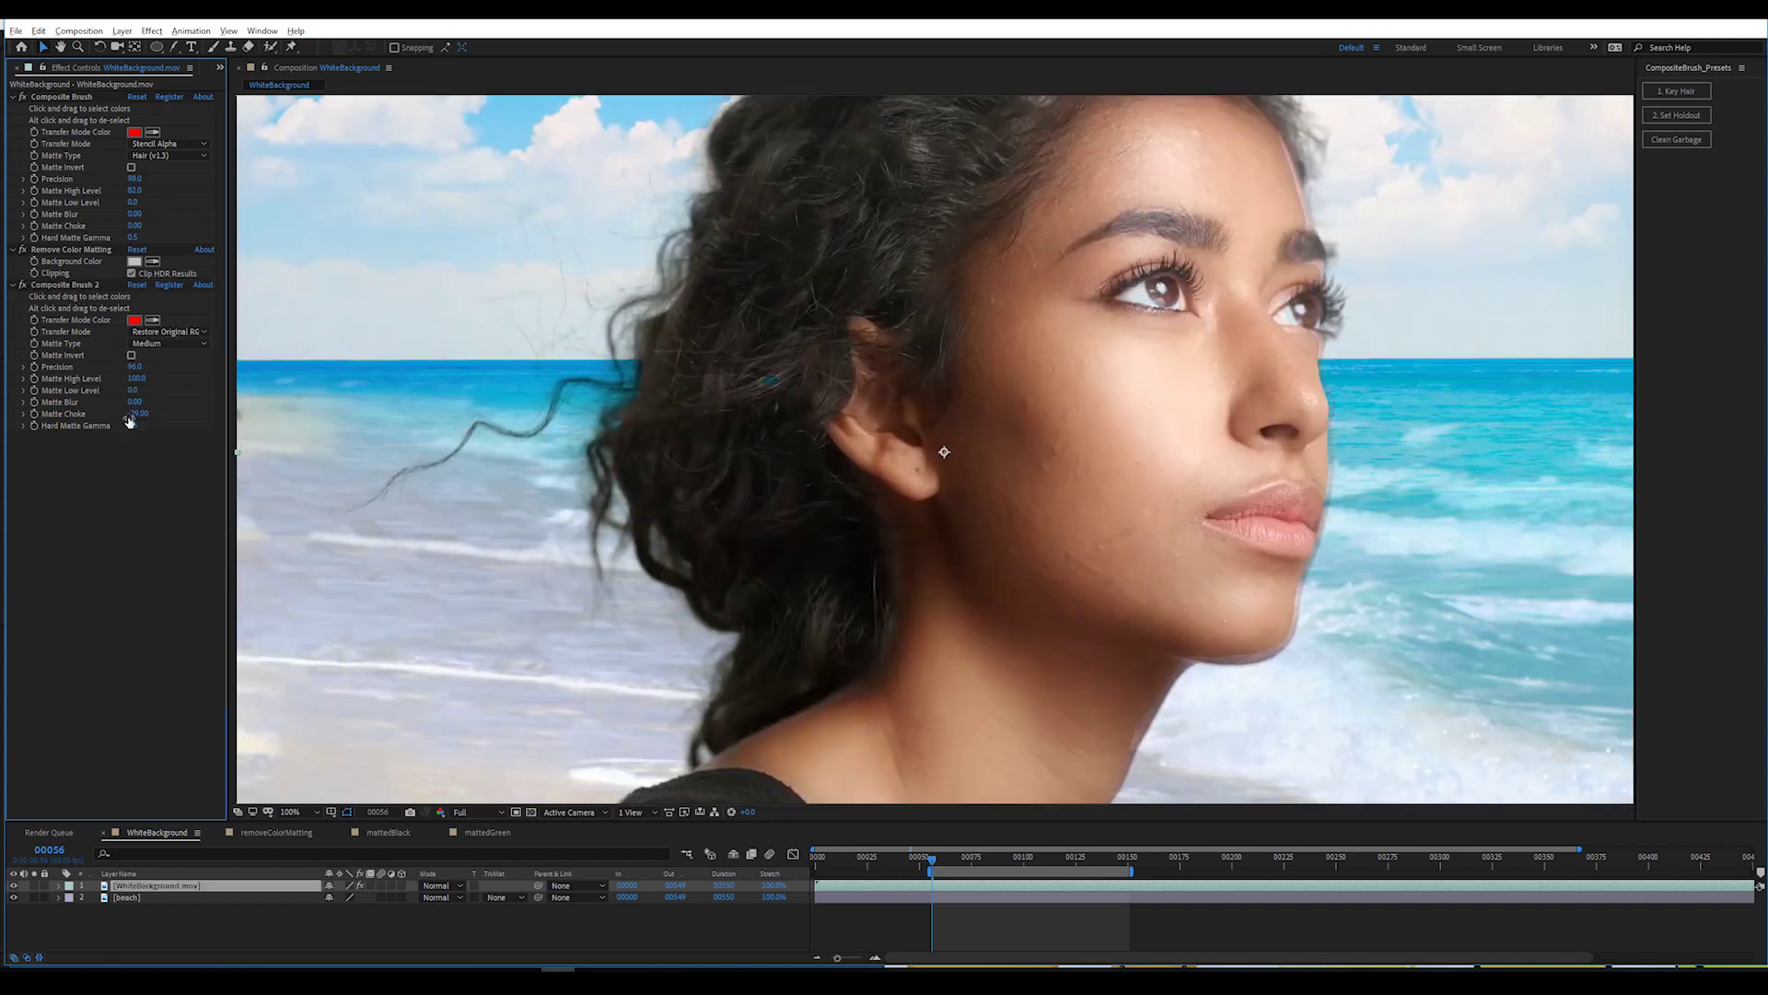
{"action": "left_click_drag", "start_coordinate": [134, 413], "coordinate": [150, 412]}
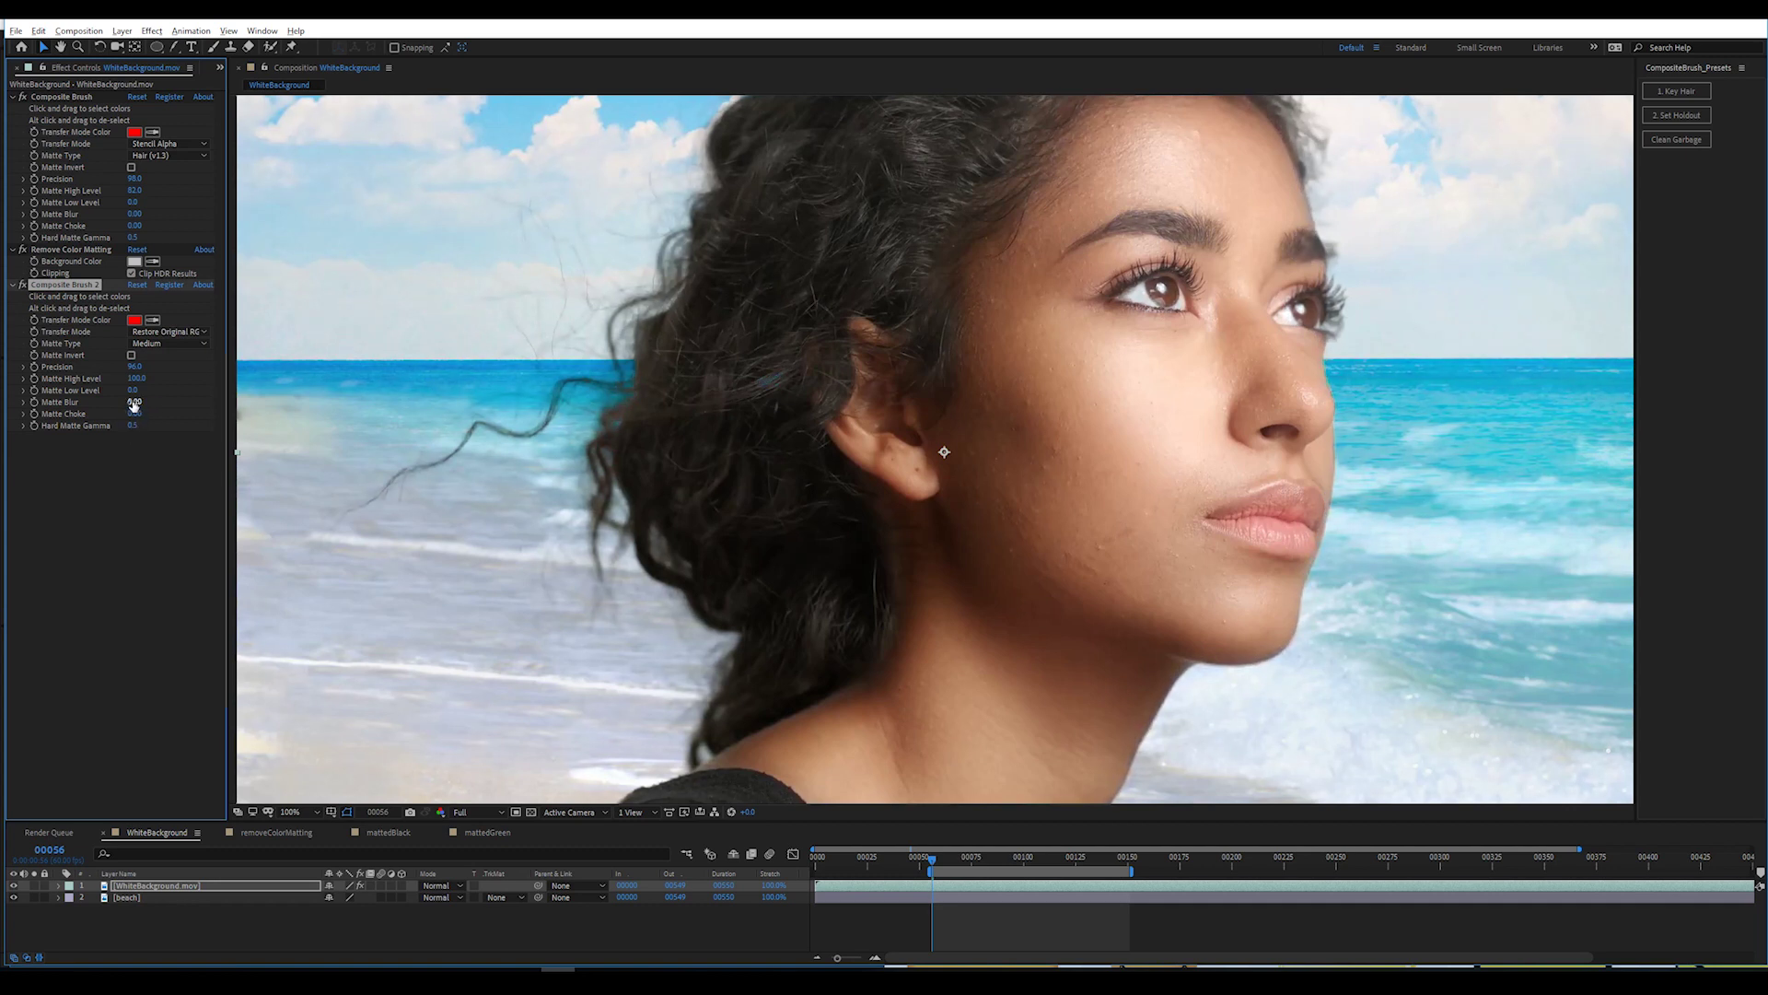
{"action": "left_click_drag", "start_coordinate": [135, 404], "coordinate": [153, 404]}
{"action": "left_click", "coordinate": [137, 463]}
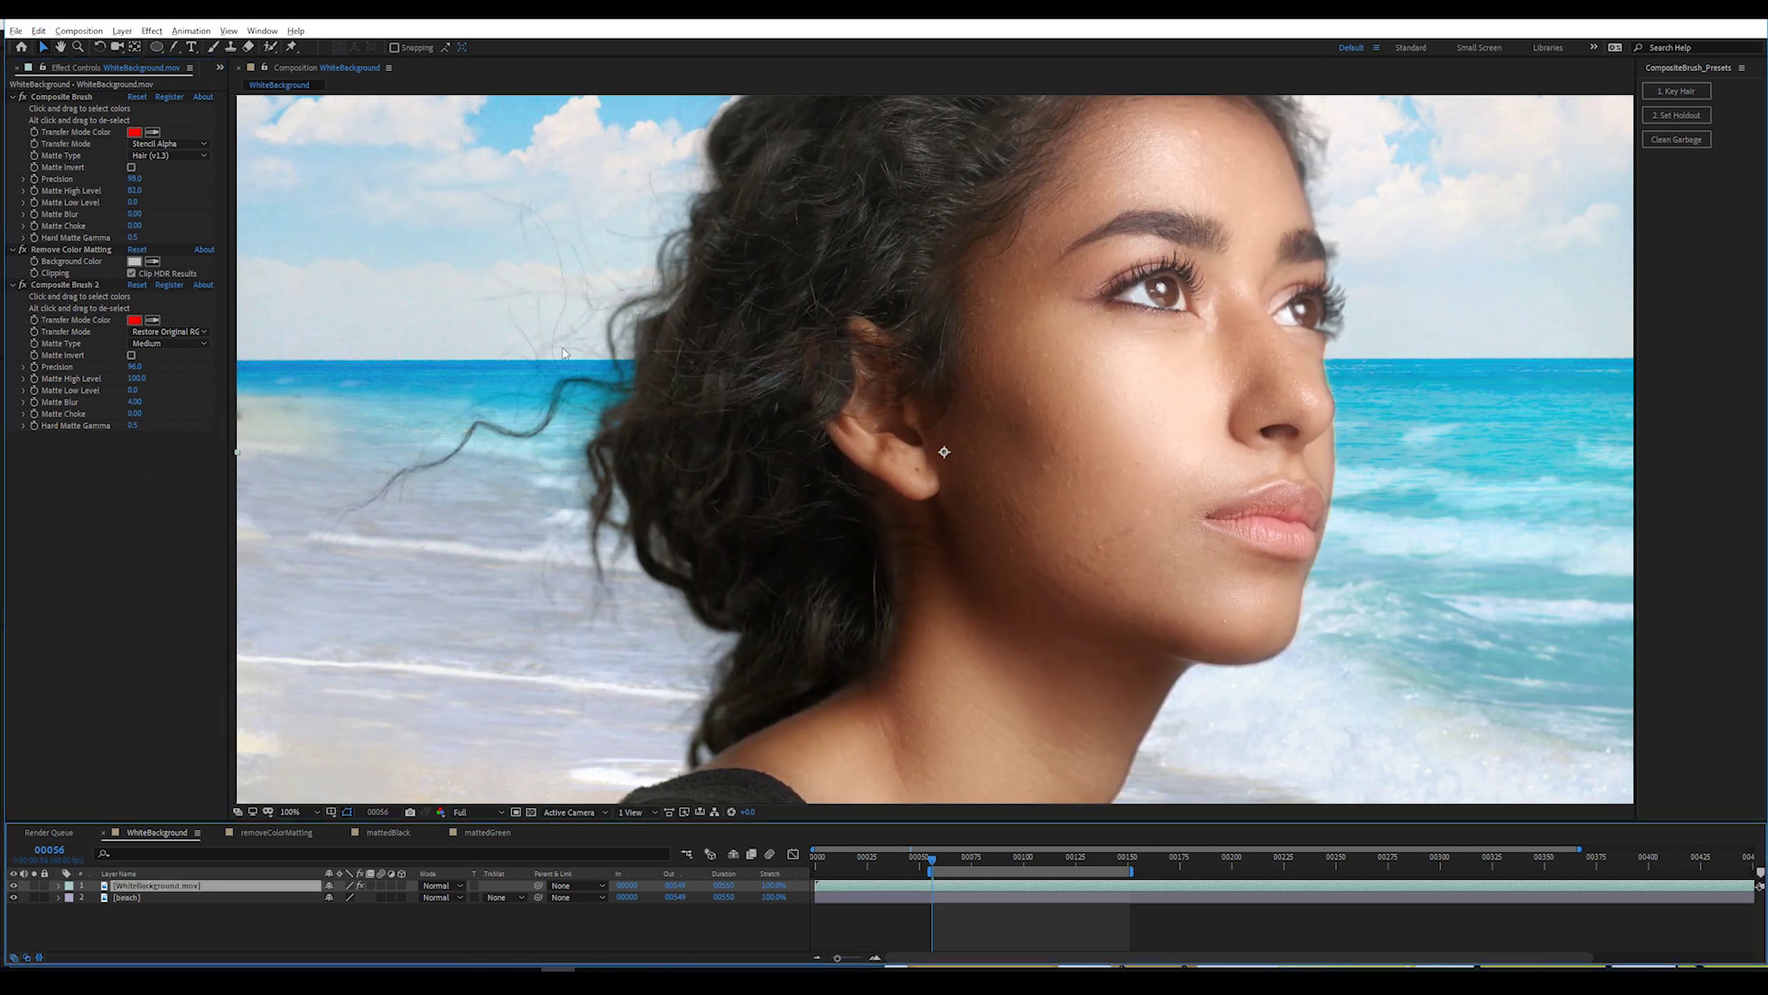
Add a third Composite Brush (Ctrl+Alt+Shift+E) with Transfer Mode Restore Original RGBA.
{"action": "left_click", "coordinate": [75, 281]}
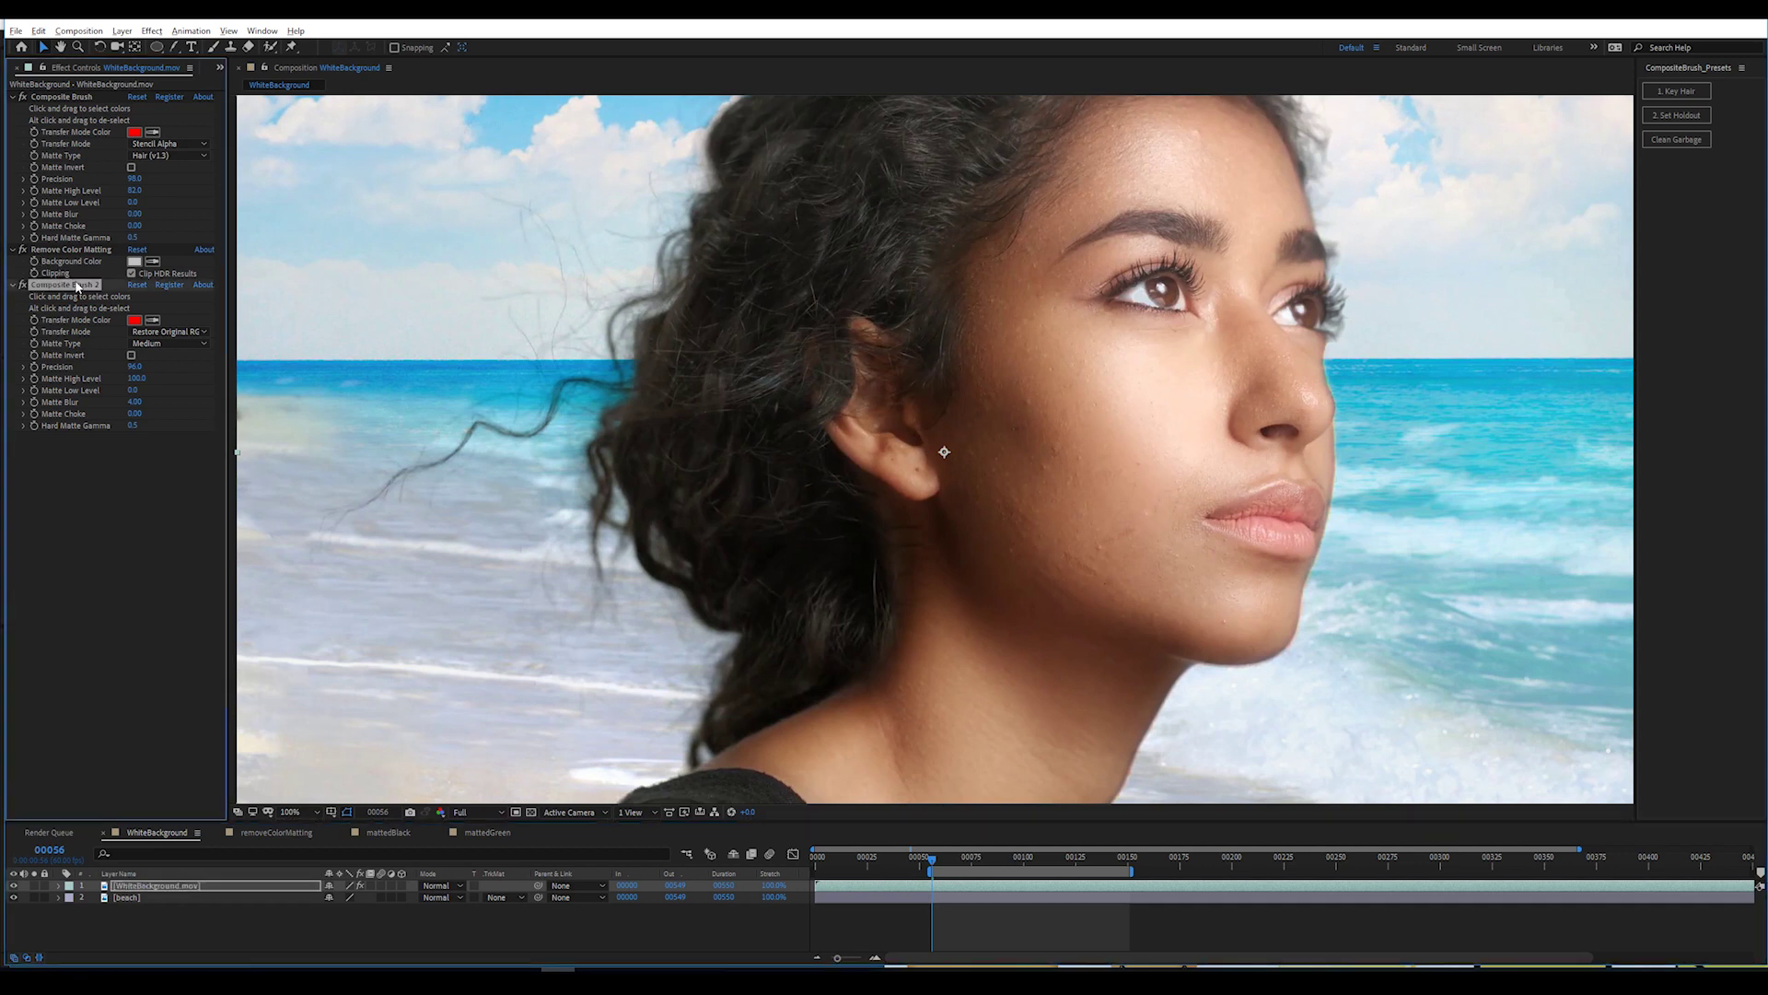
{"action": "key", "text": "ctrl+alt+shift+e"}
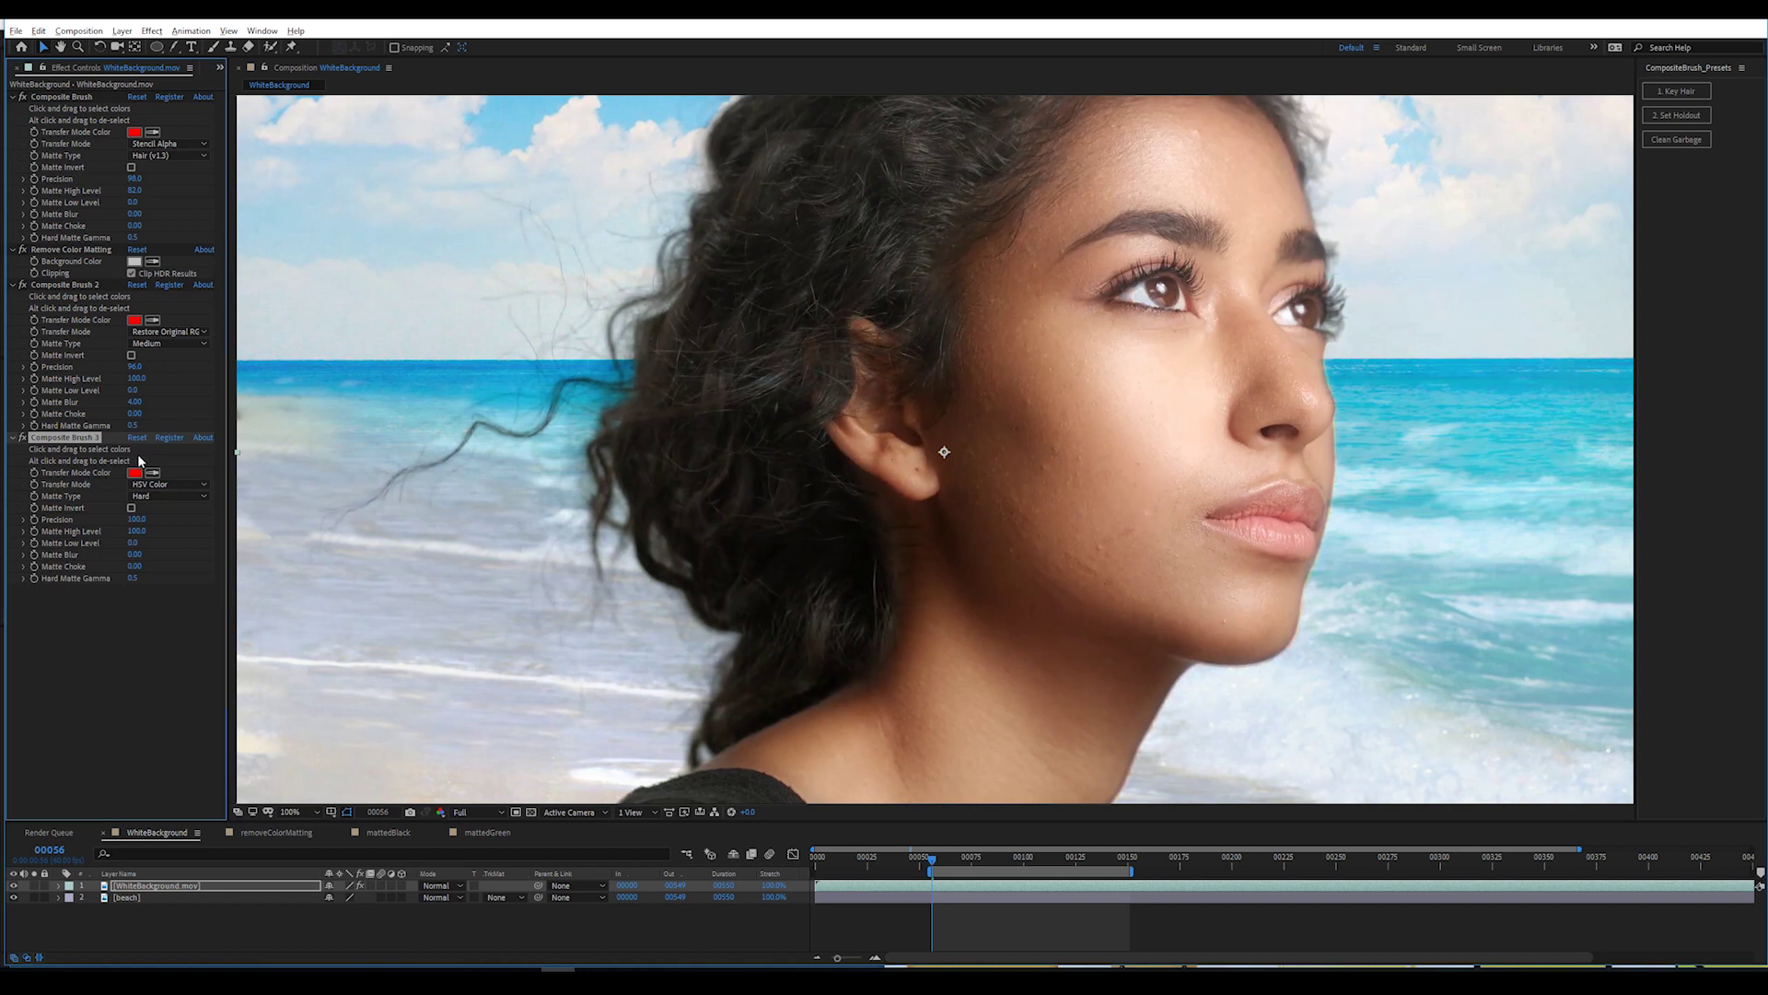
{"action": "left_click", "coordinate": [169, 484]}
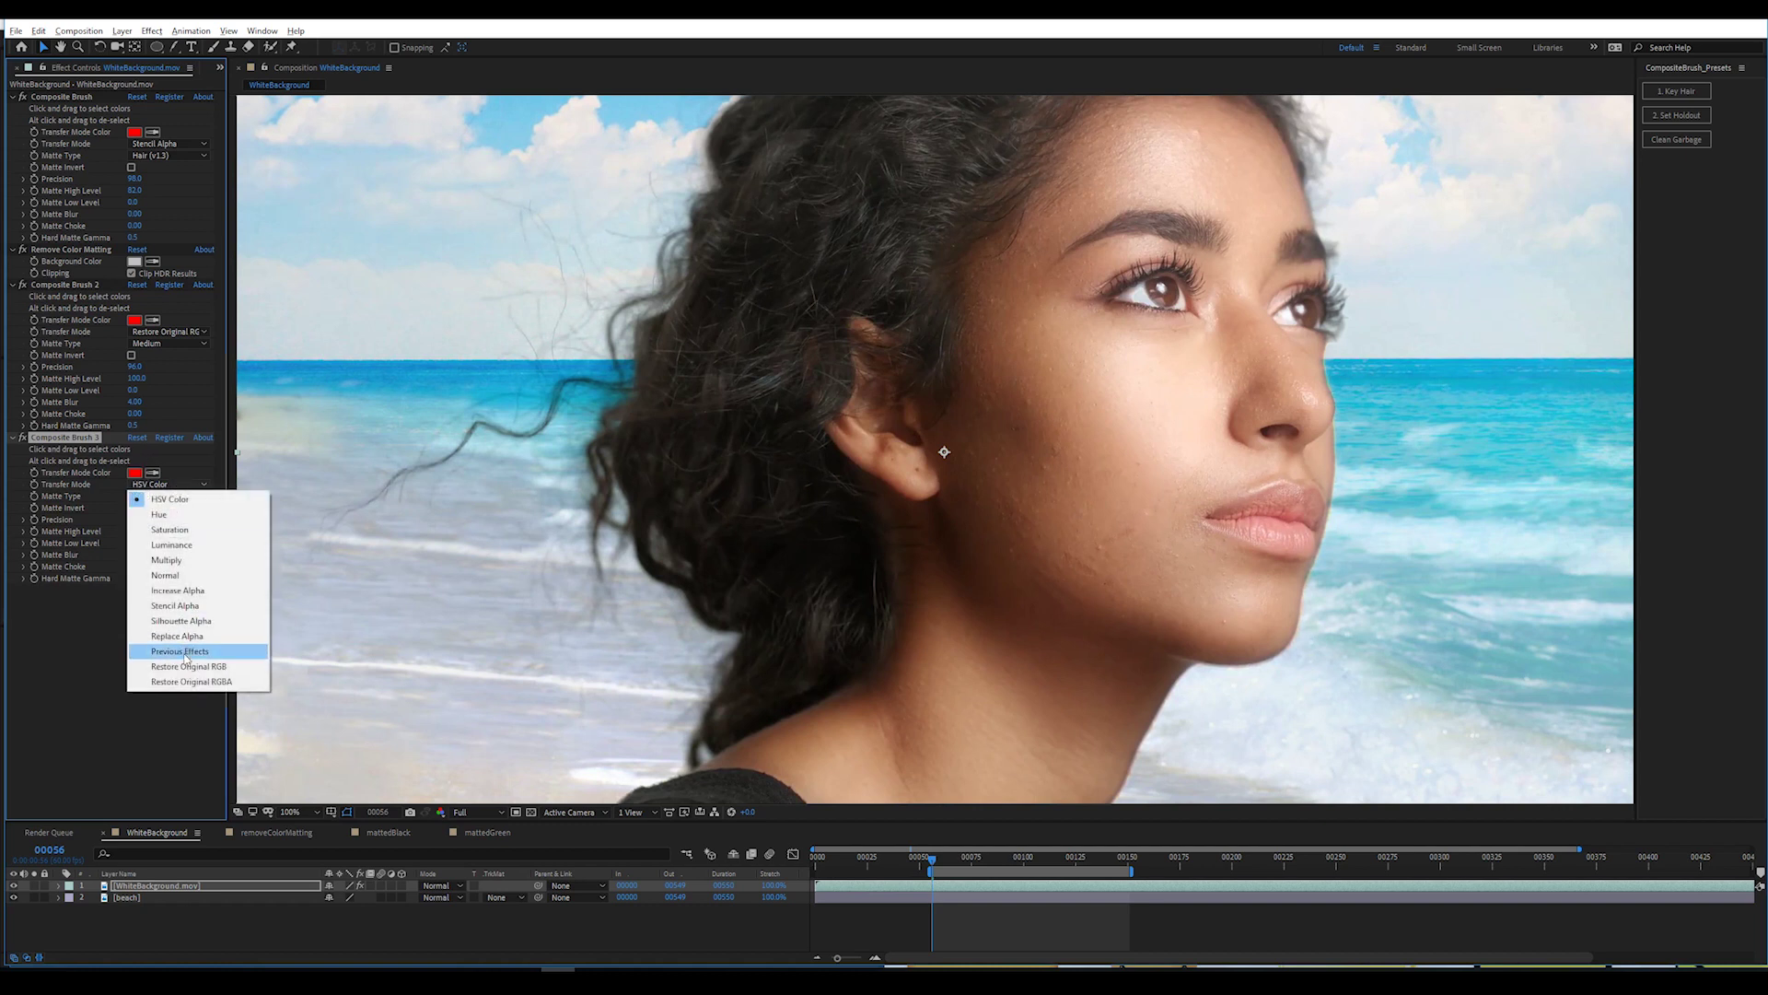
{"action": "left_click", "coordinate": [187, 681]}
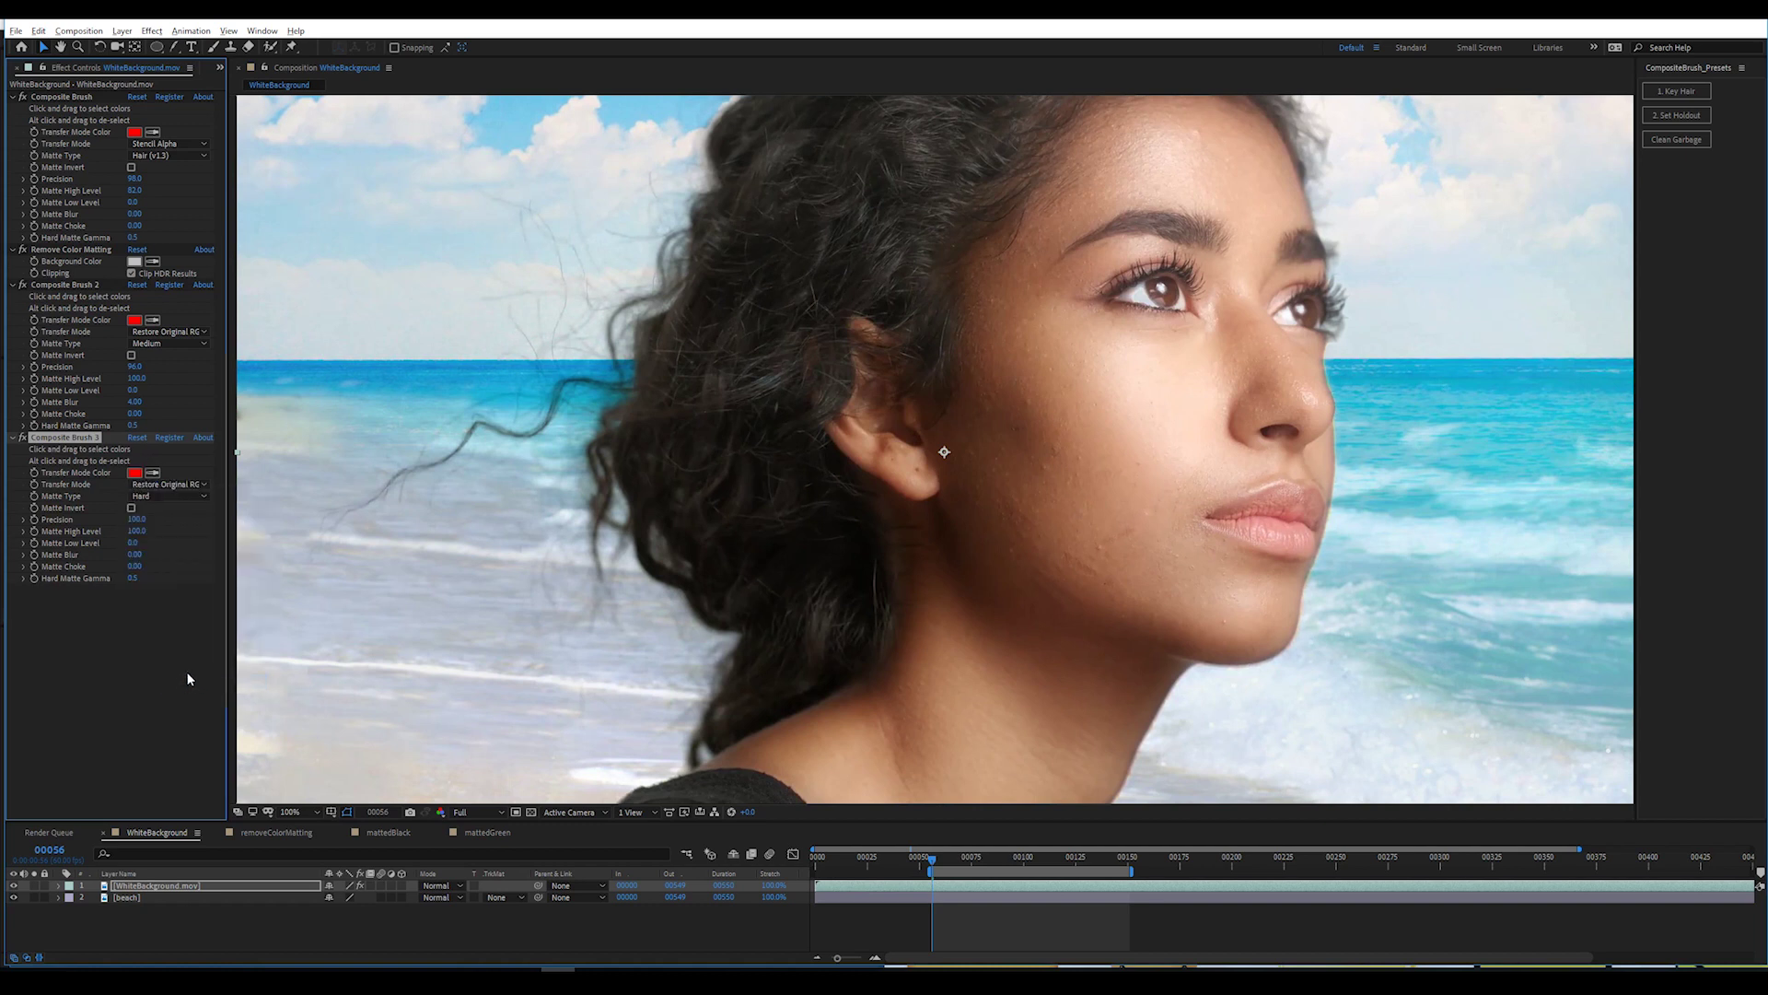
Toggle the layer's effects off and on to compare the beach composite with the original.
{"action": "left_click", "coordinate": [144, 723]}
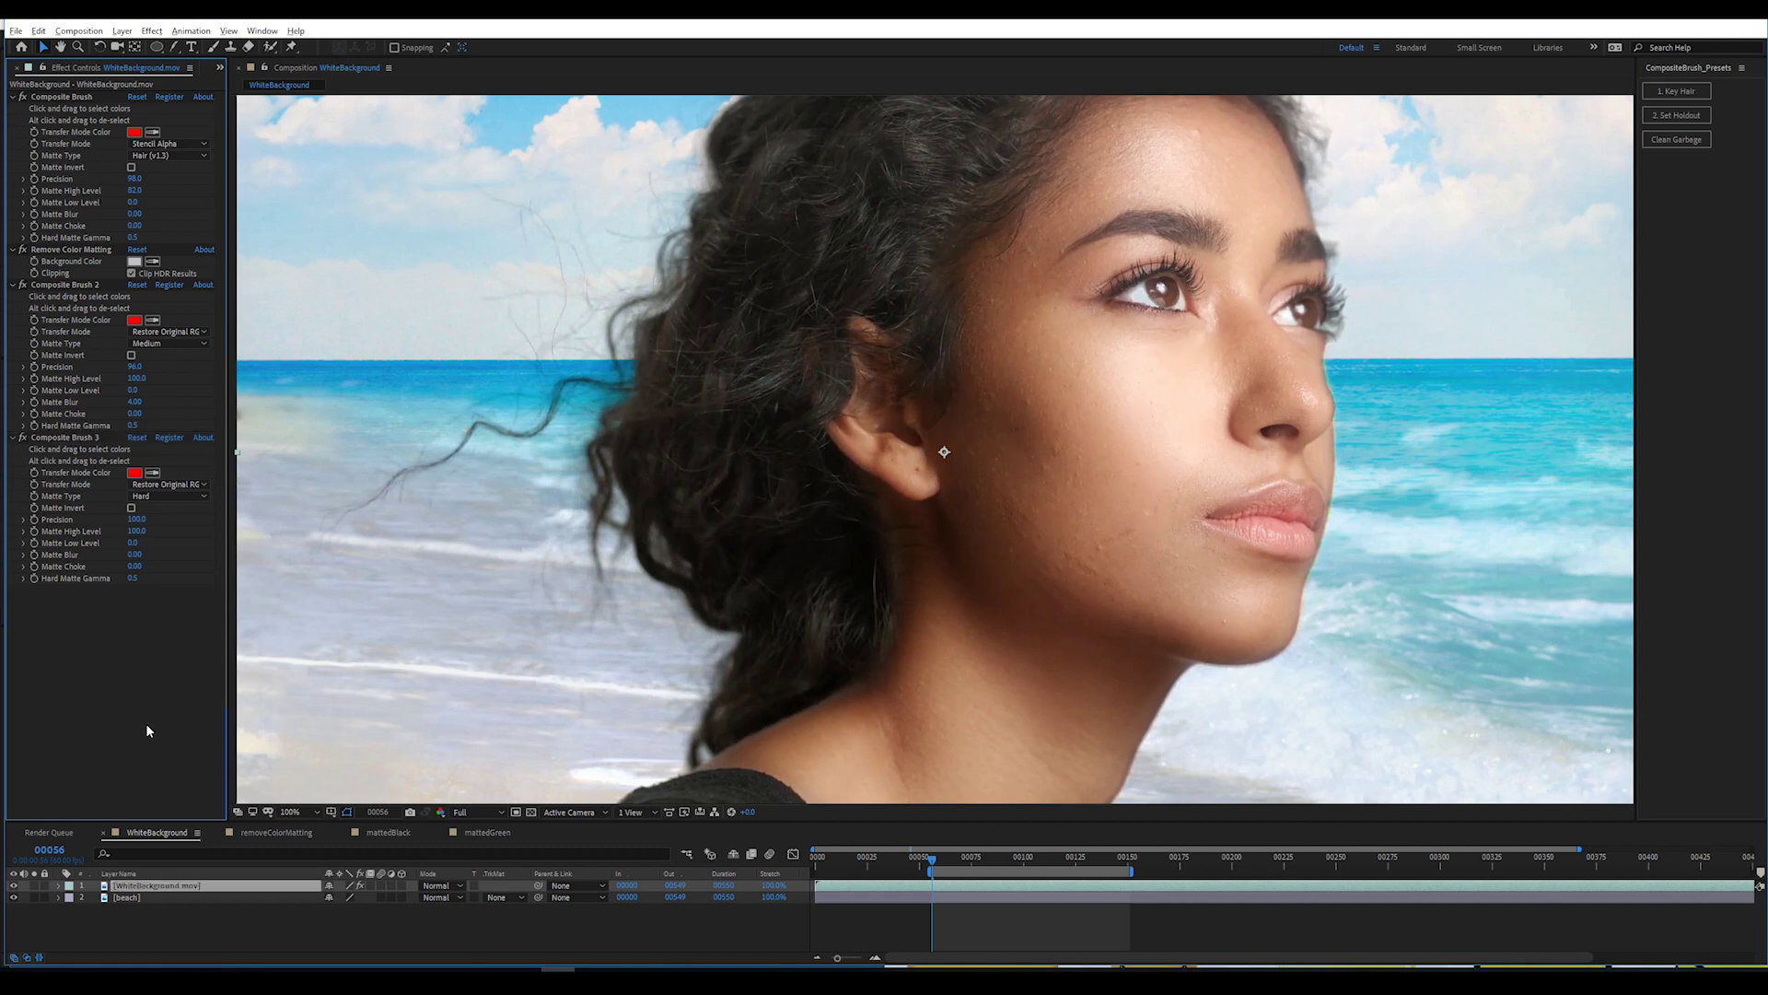
{"action": "left_click", "coordinate": [24, 437]}
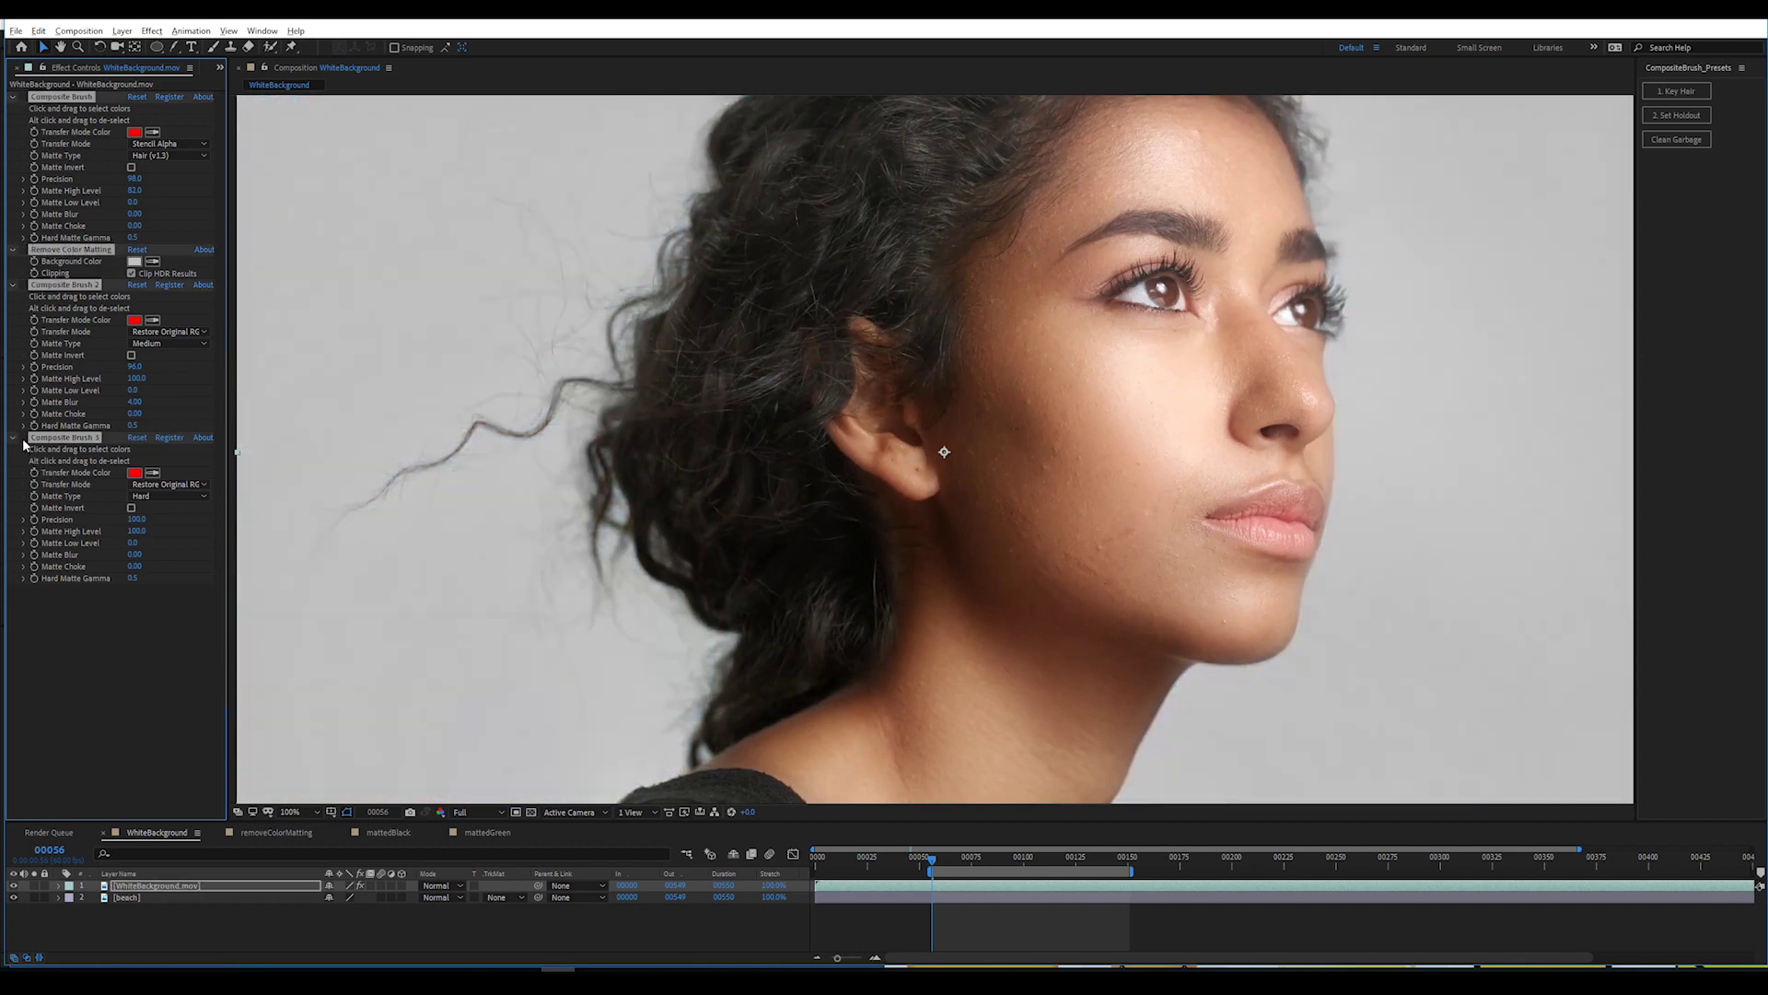
{"action": "left_click", "coordinate": [24, 439]}
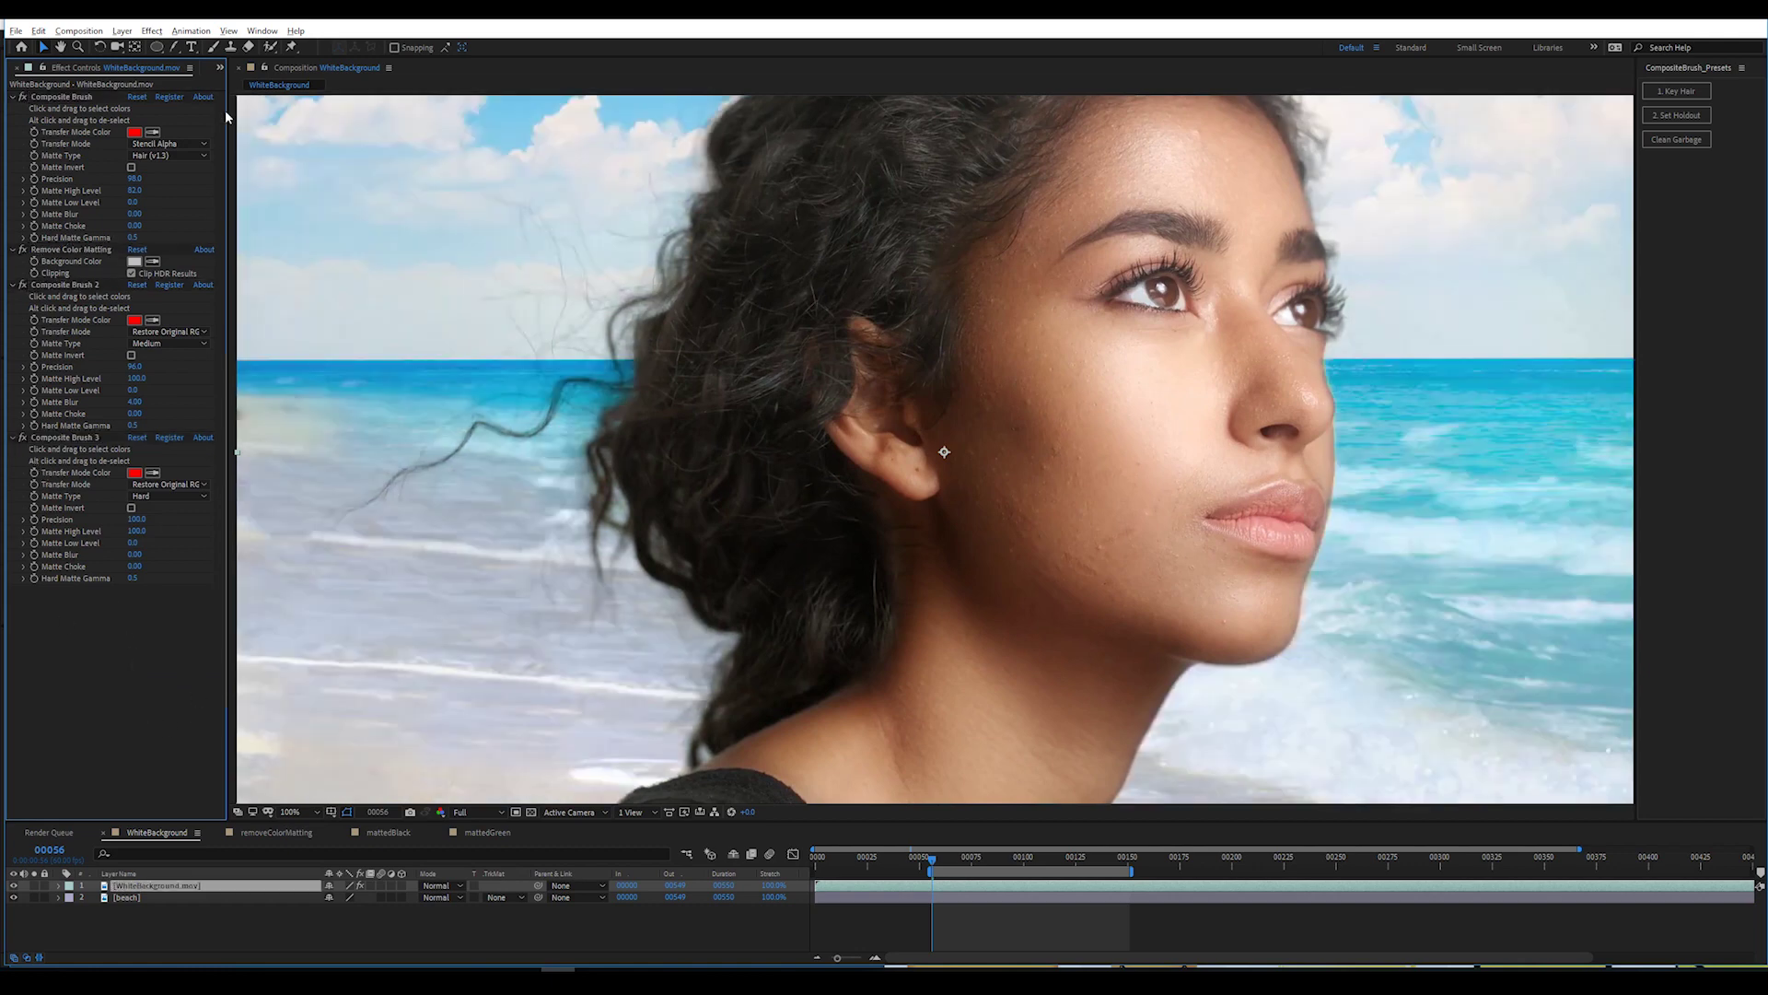
{"action": "left_click", "coordinate": [151, 30]}
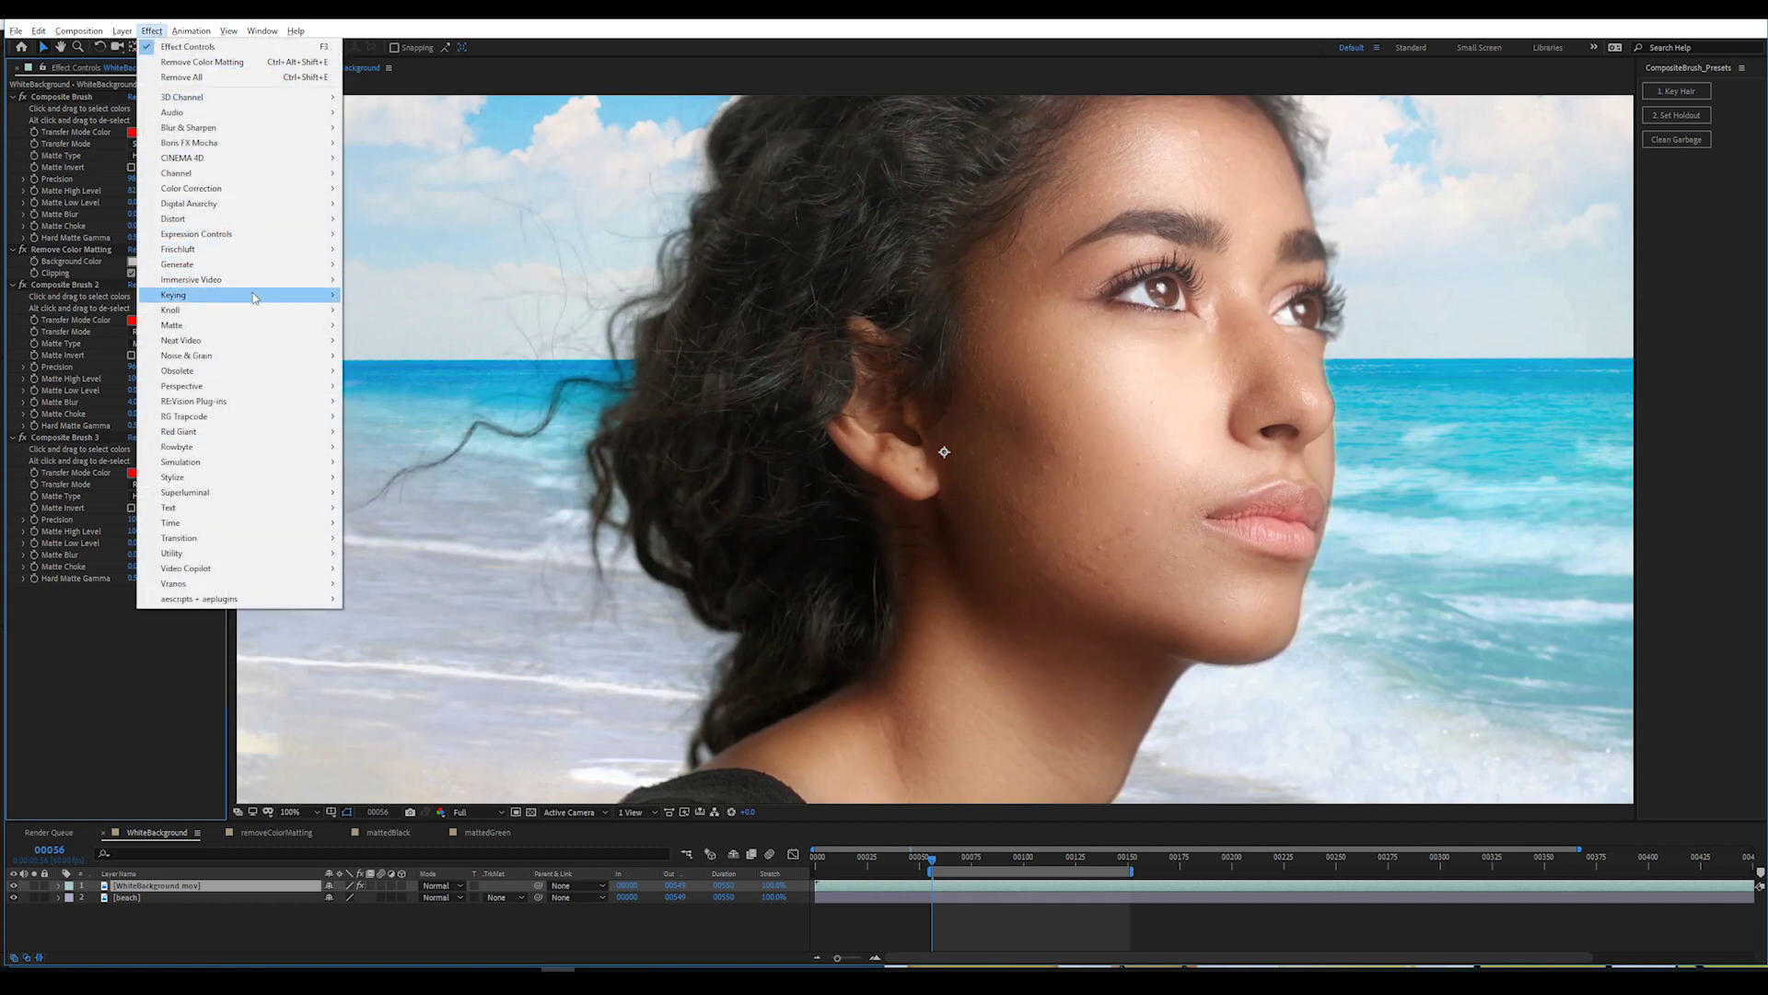
Apply a red Generate > Fill above the Composite Brushes and switch keying effects on over it.
{"action": "mouse_move", "coordinate": [178, 264]}
{"action": "left_click", "coordinate": [368, 493]}
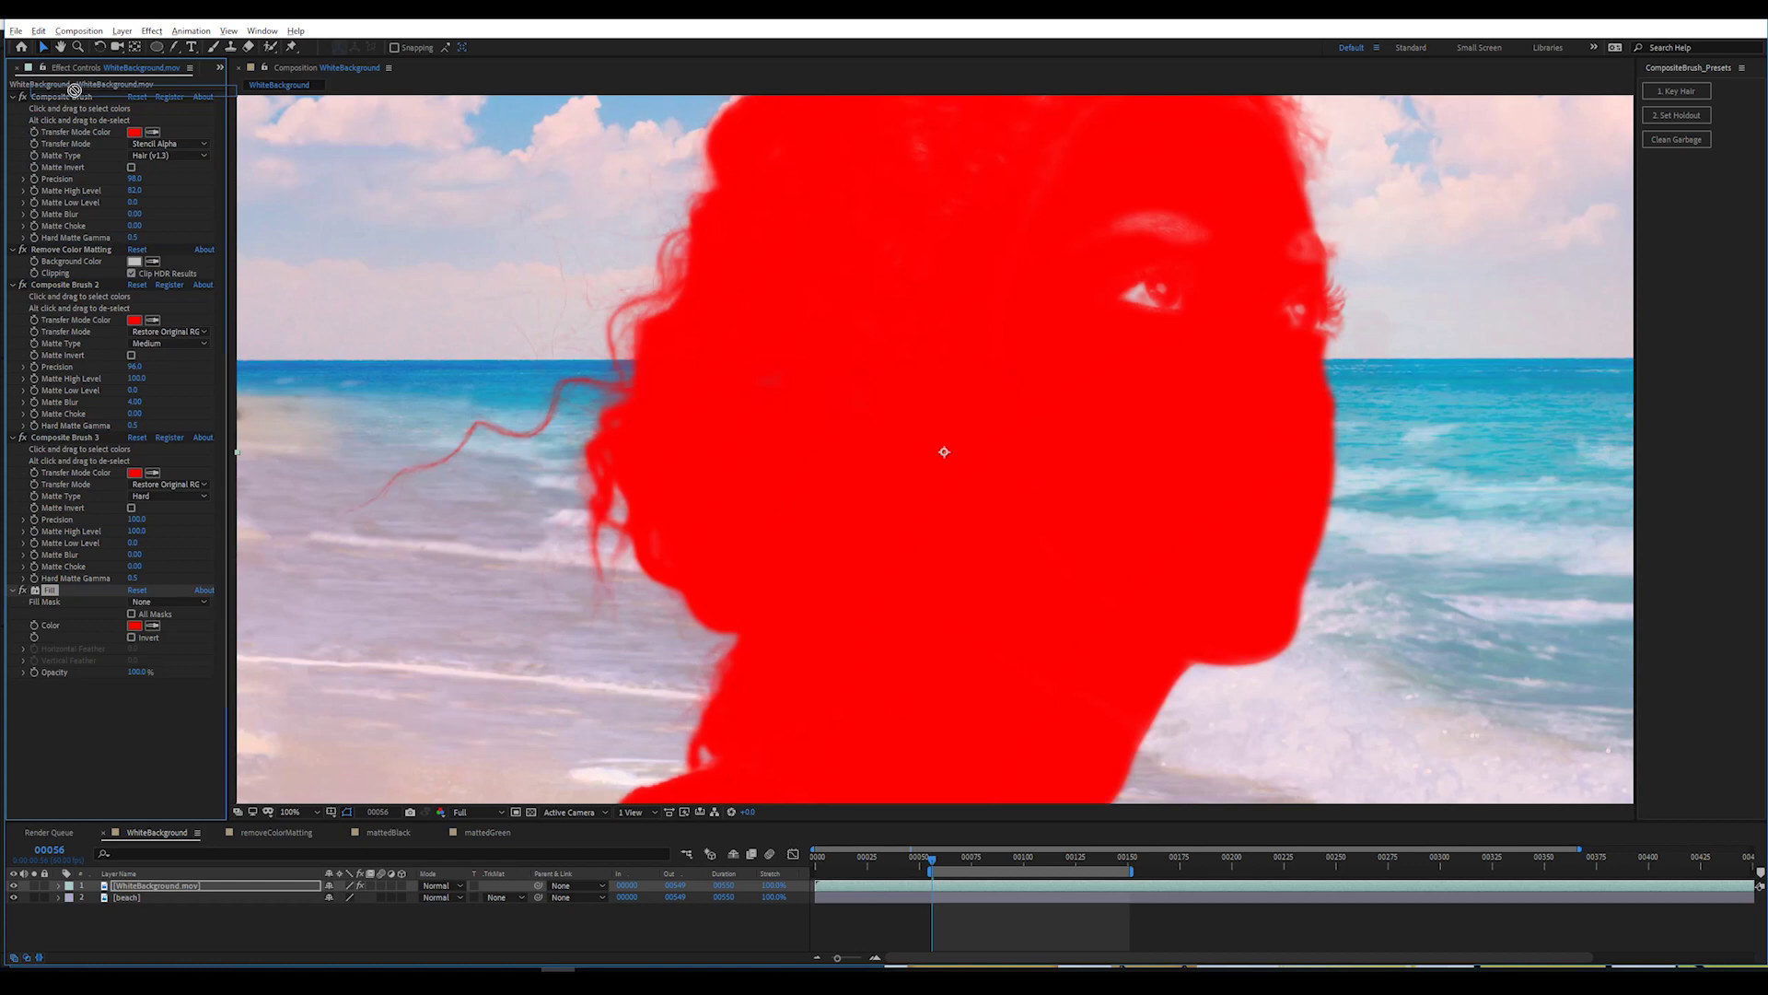
{"action": "left_click_drag", "start_coordinate": [71, 88], "coordinate": [71, 93]}
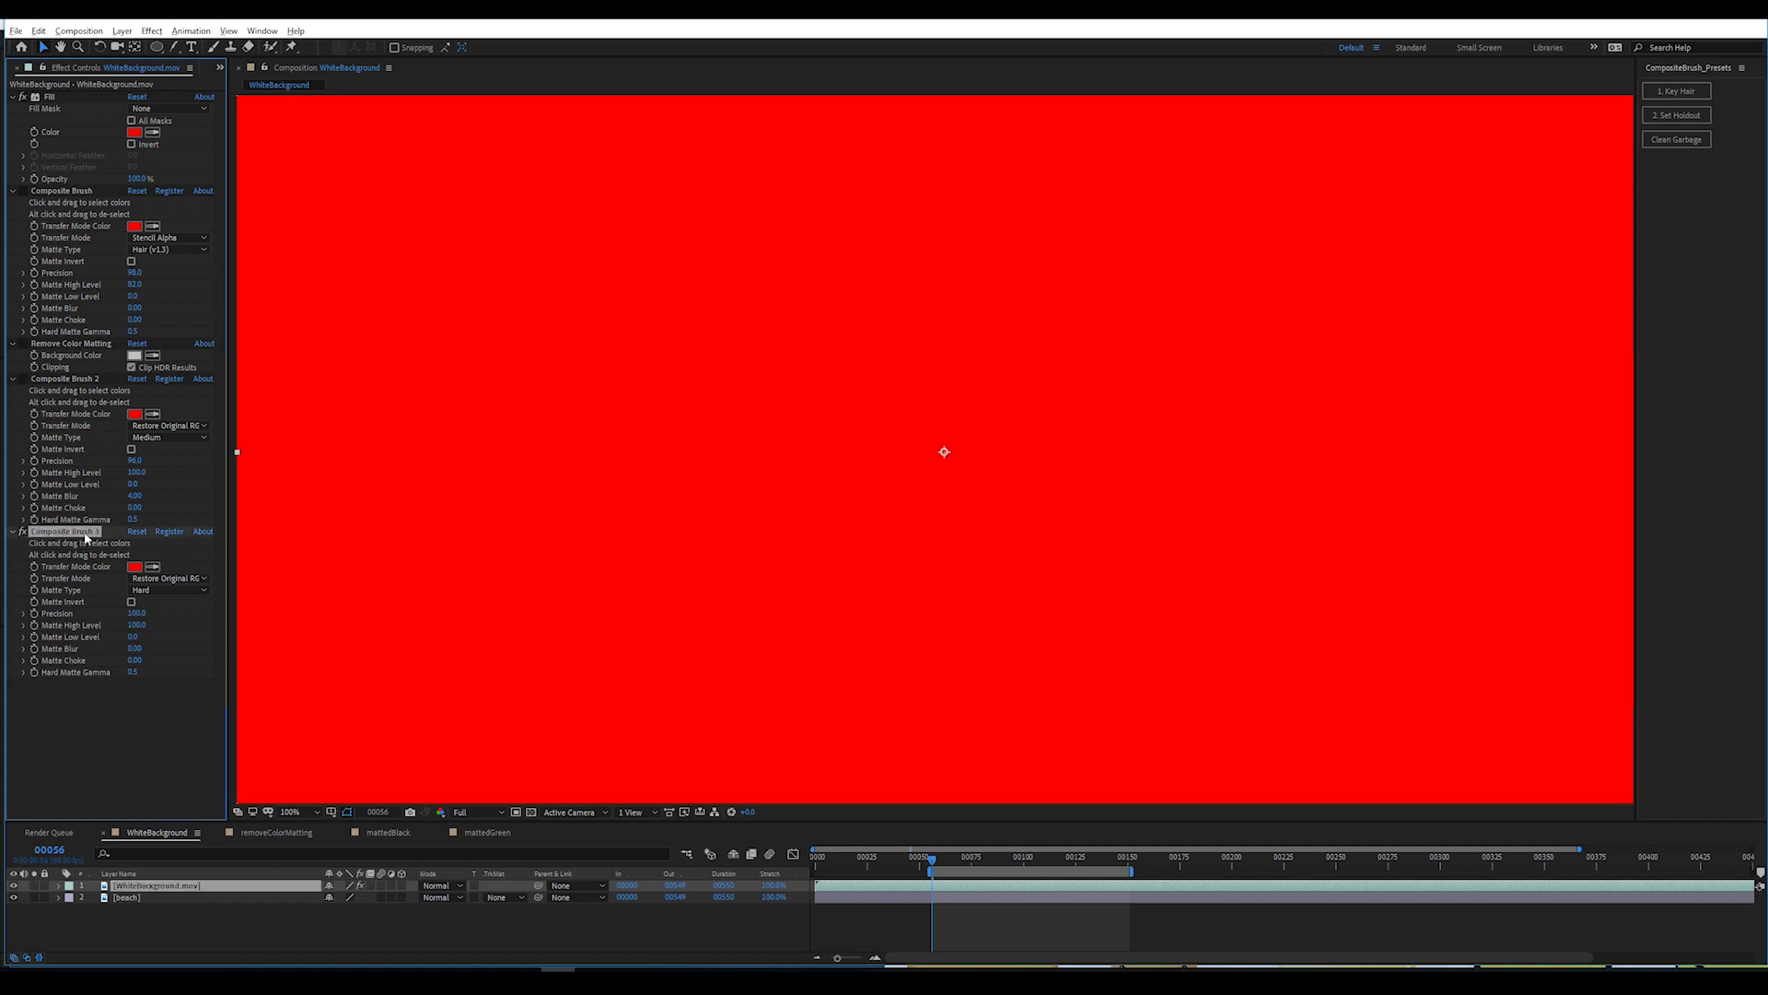
{"action": "left_click", "coordinate": [1002, 442]}
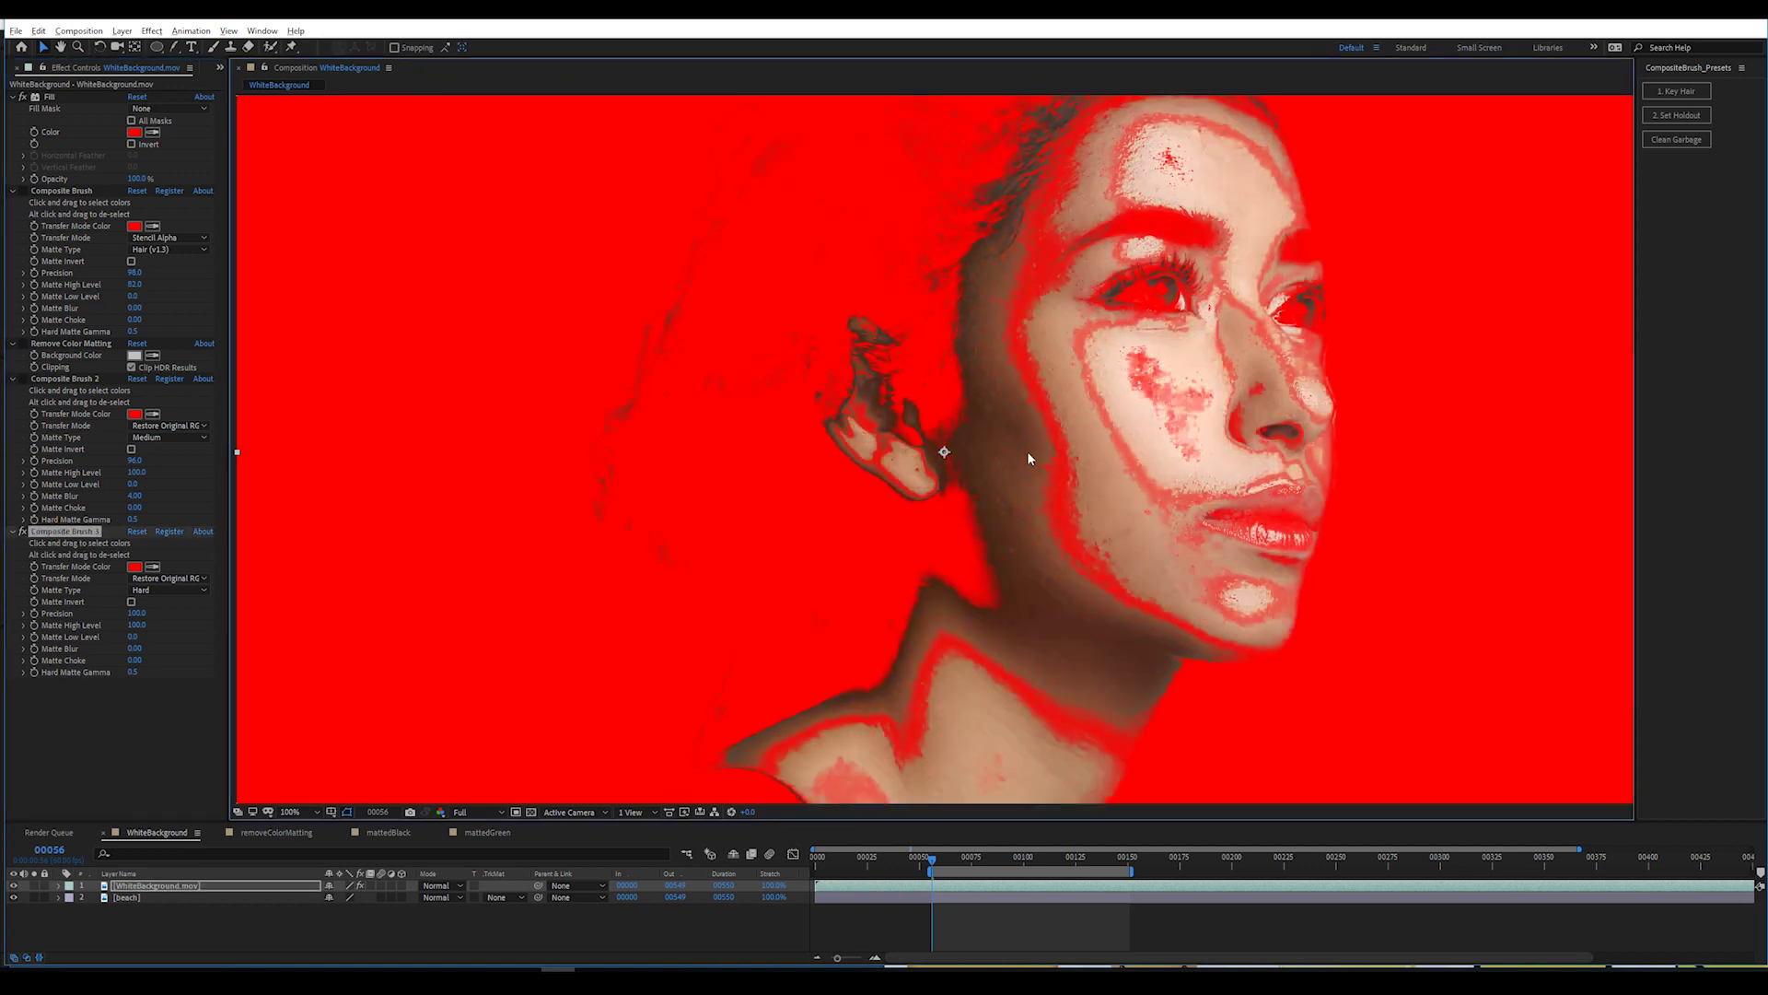
{"action": "left_click", "coordinate": [552, 391]}
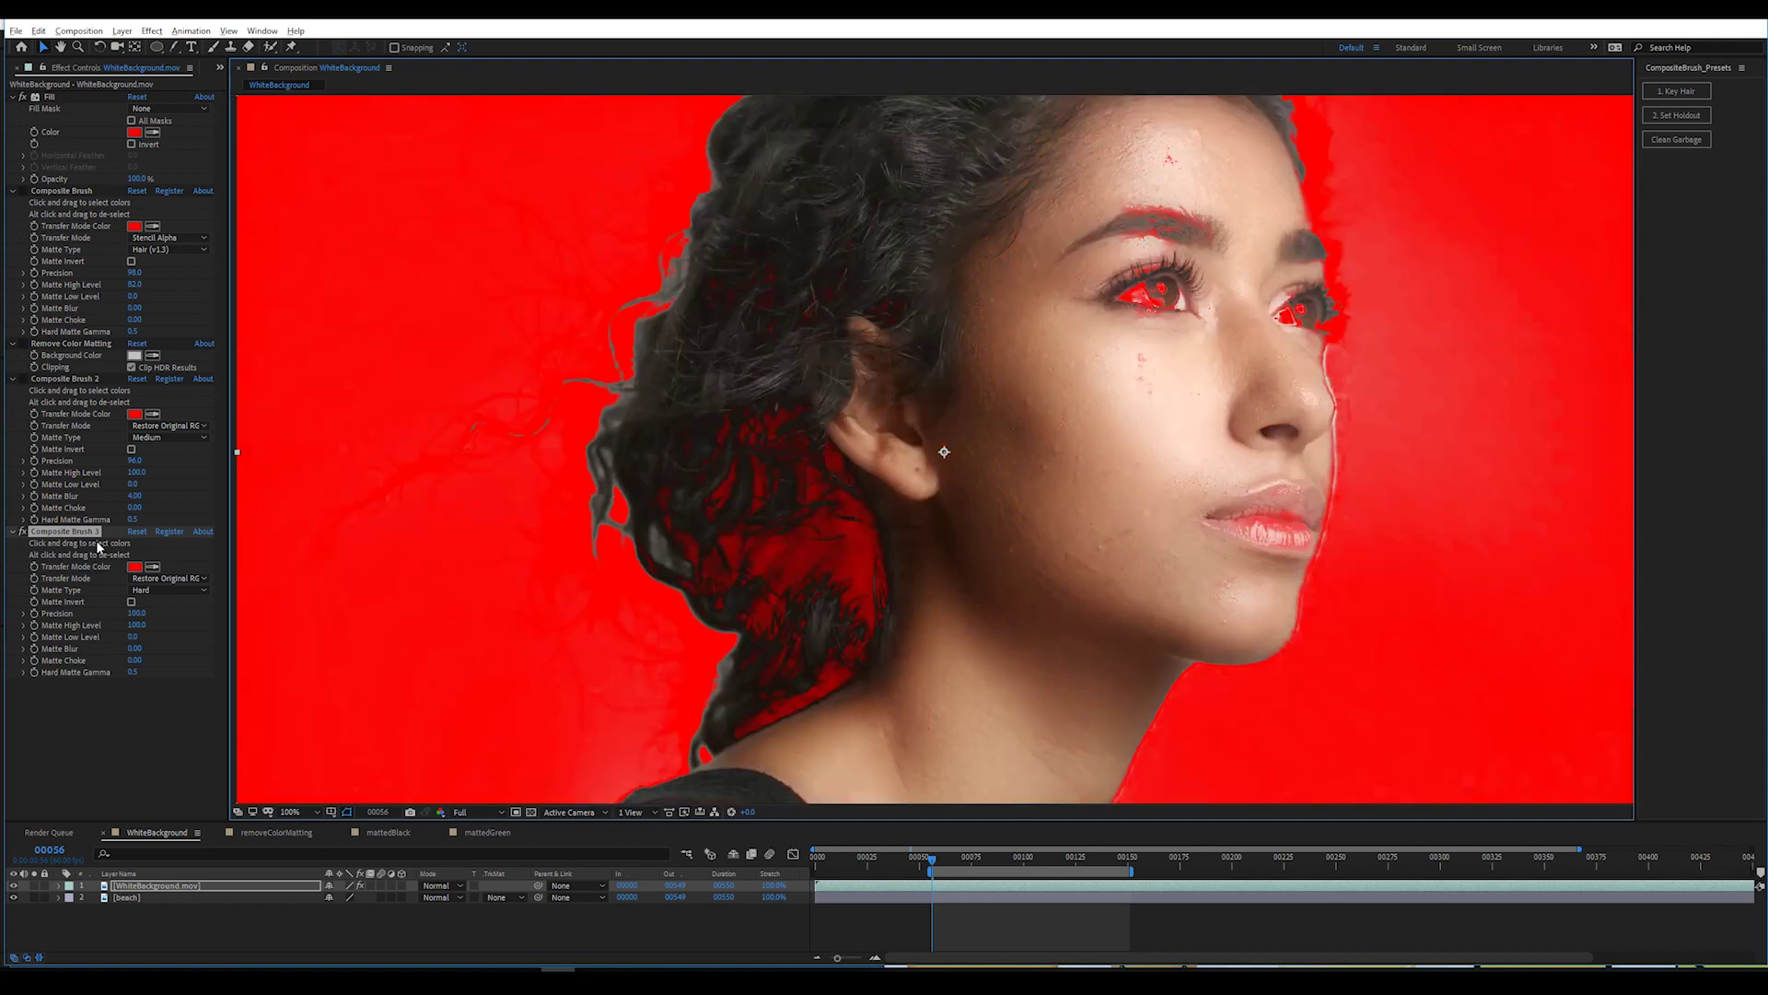
Reset the third brush's transfer mode, compare mattes by toggling keys, then switch the Fill off.
{"action": "left_click", "coordinate": [137, 531]}
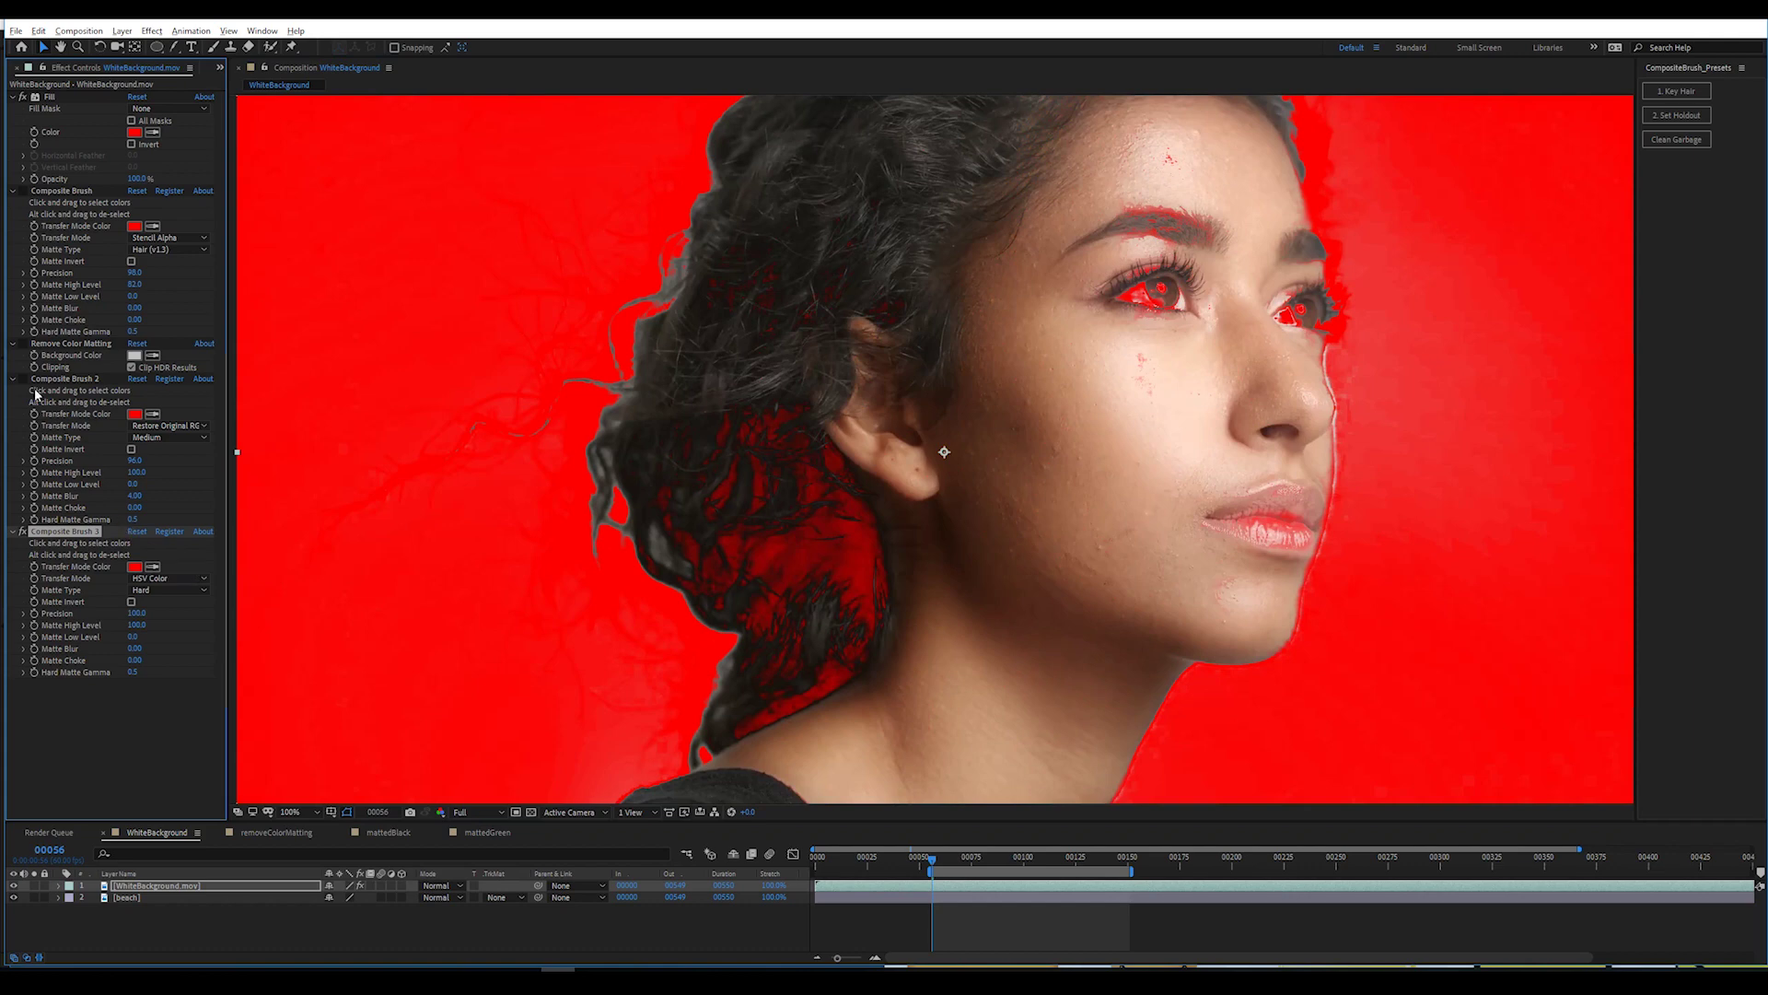
{"action": "left_click", "coordinate": [23, 390]}
{"action": "left_click", "coordinate": [24, 201]}
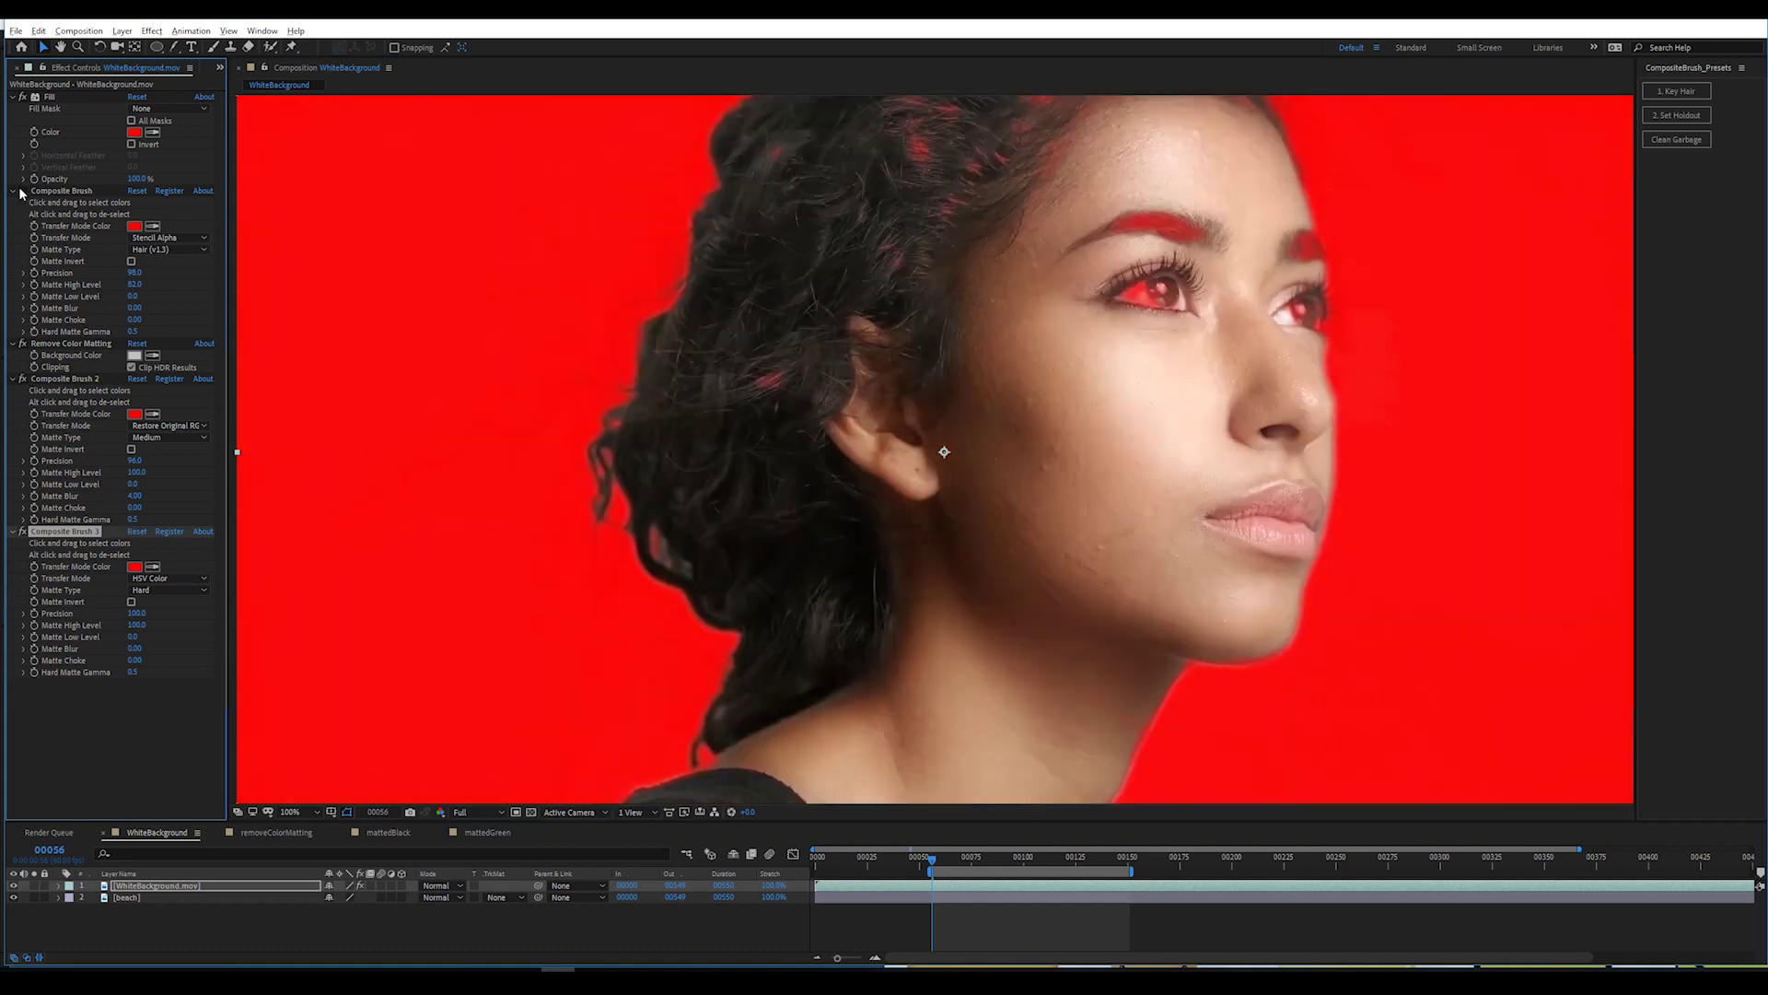
{"action": "left_click", "coordinate": [24, 97]}
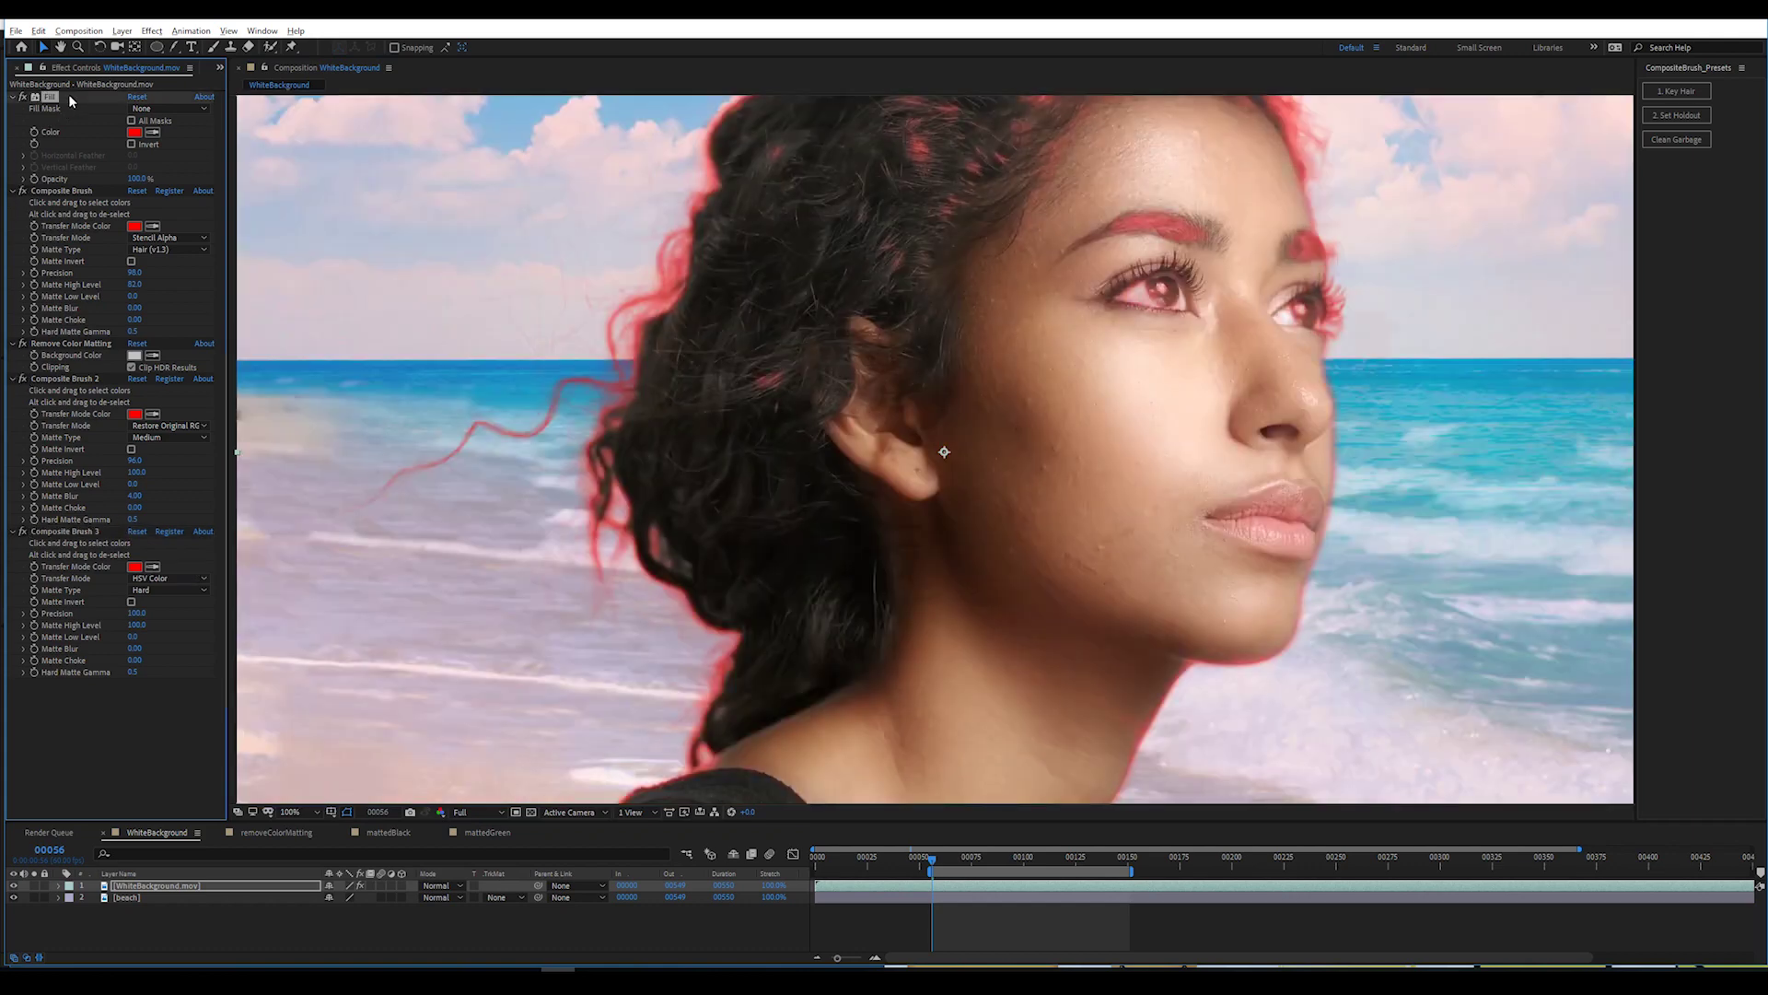
Delete the Fill effect and set Composite Brush 3 to Restore Original RGB.
{"action": "key", "text": "Delete"}
{"action": "left_click", "coordinate": [162, 485]}
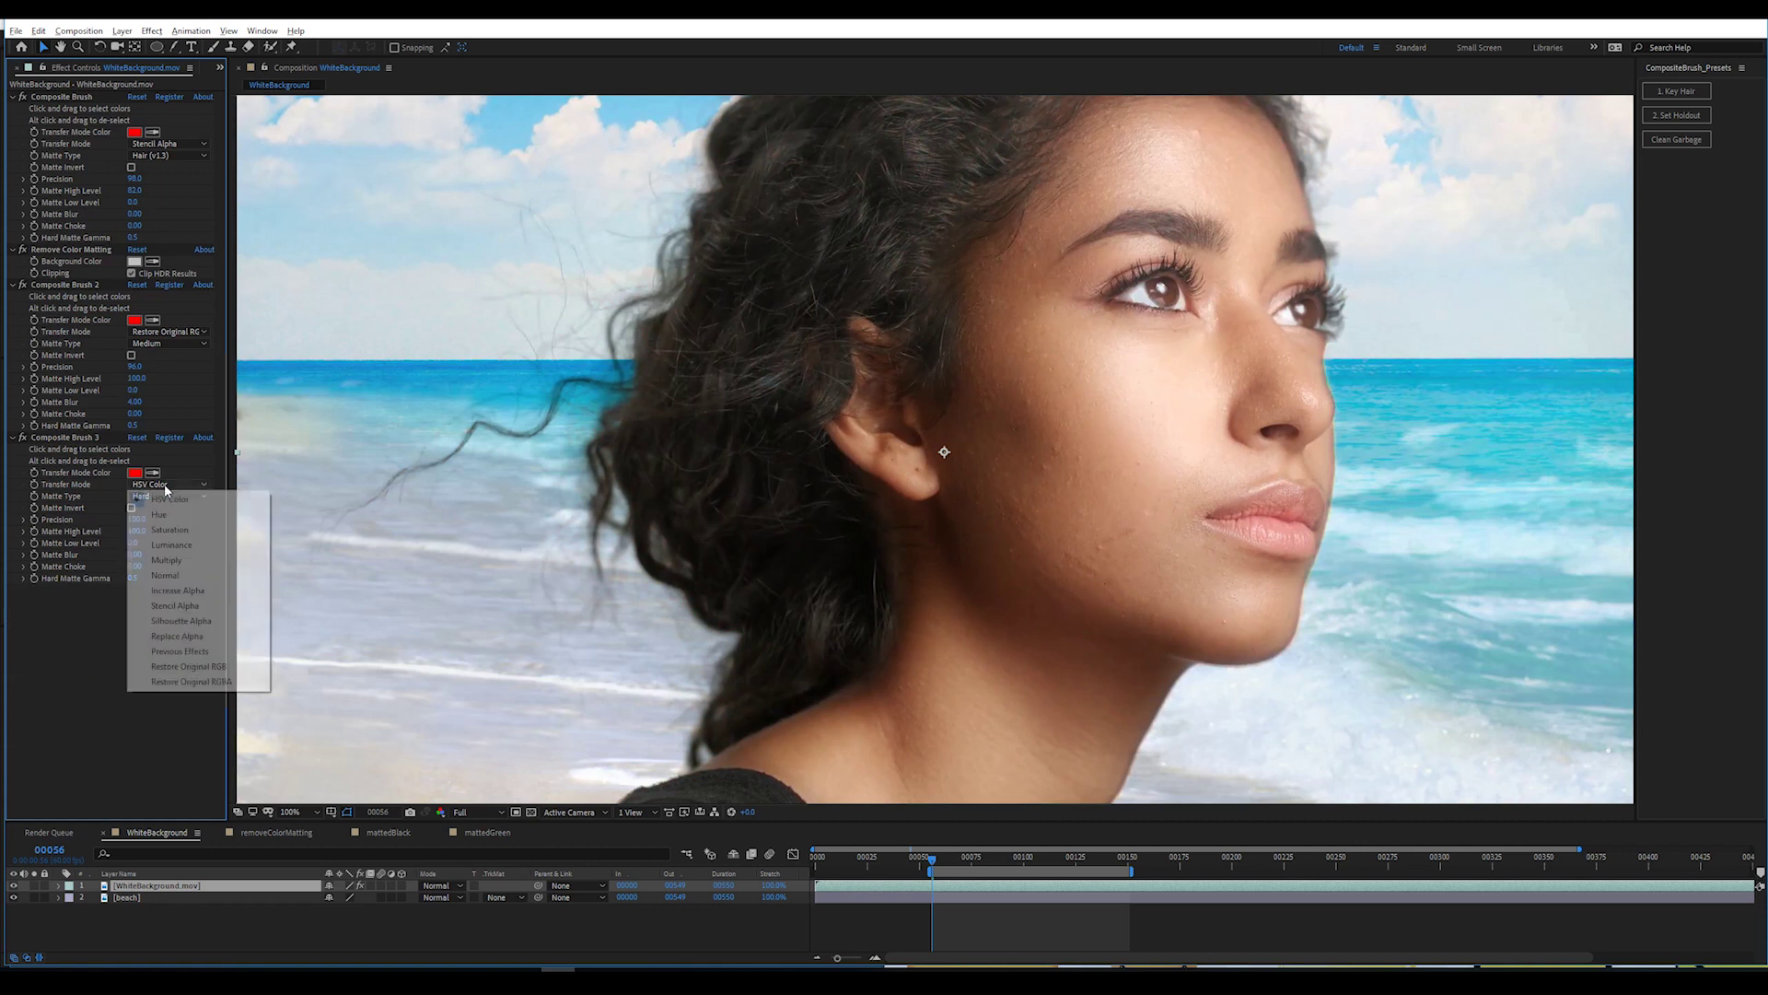
{"action": "left_click", "coordinate": [195, 676]}
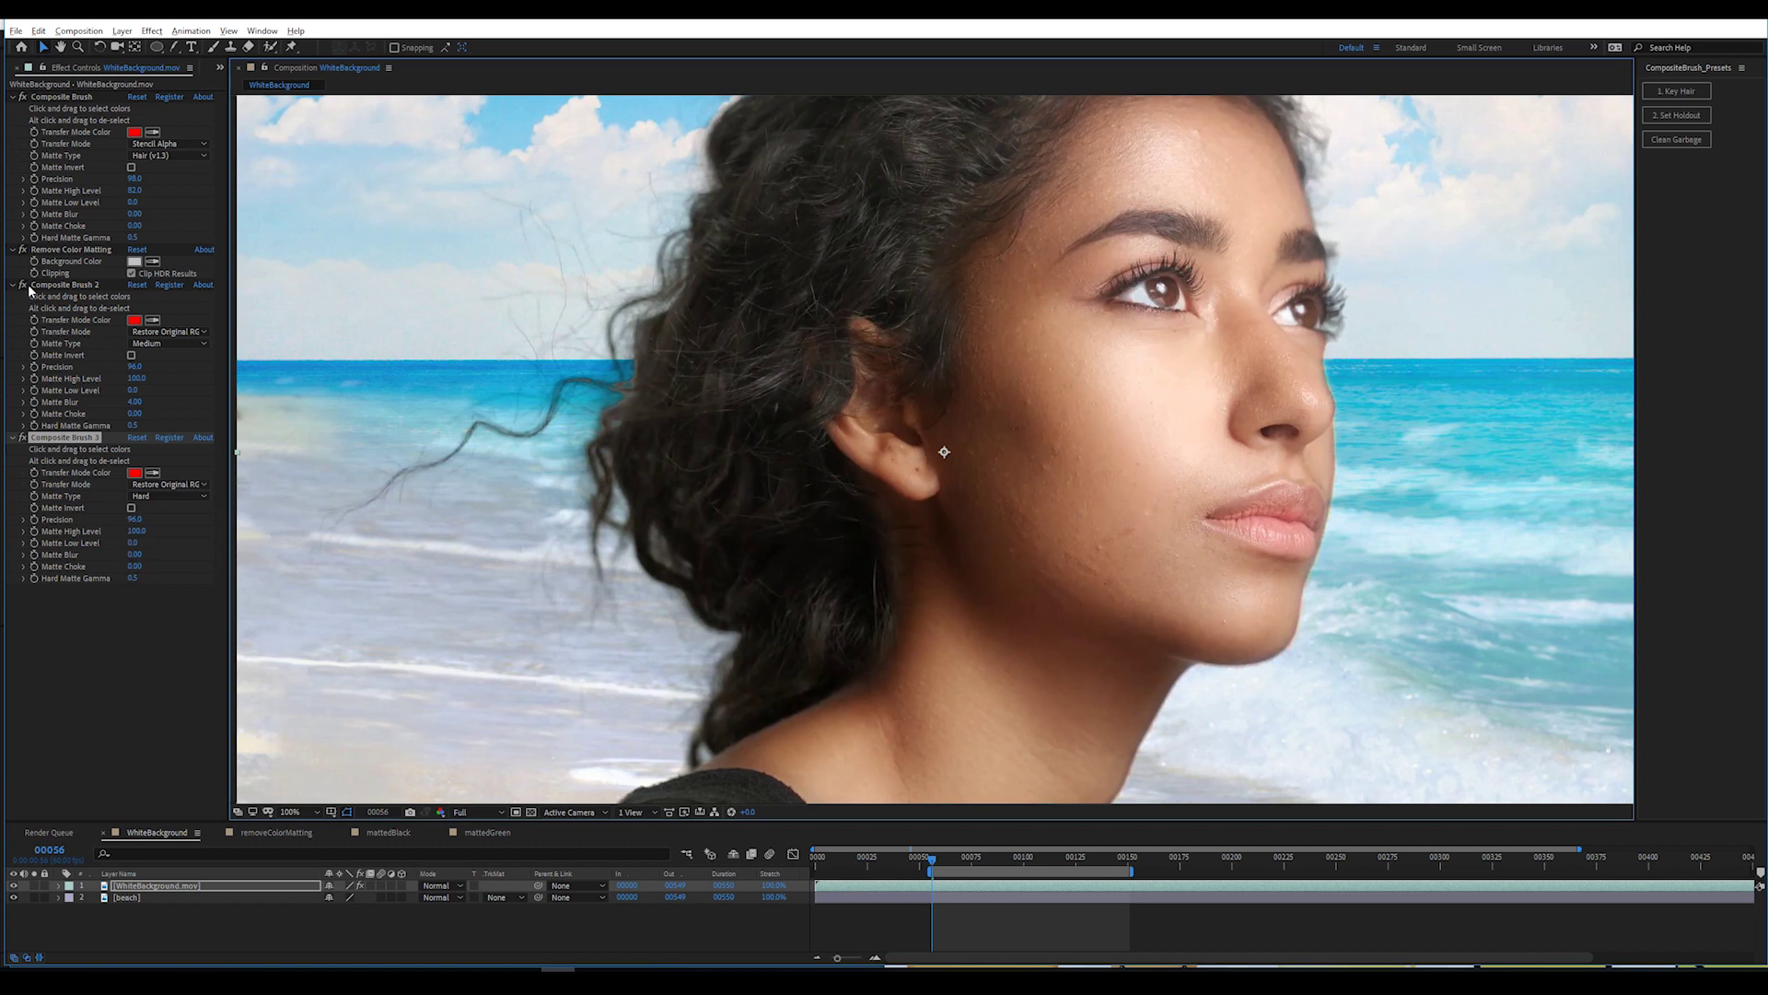
Hide the beach layer and view the woman's key as the Alpha channel only.
{"action": "left_click", "coordinate": [25, 94]}
{"action": "left_click", "coordinate": [26, 91]}
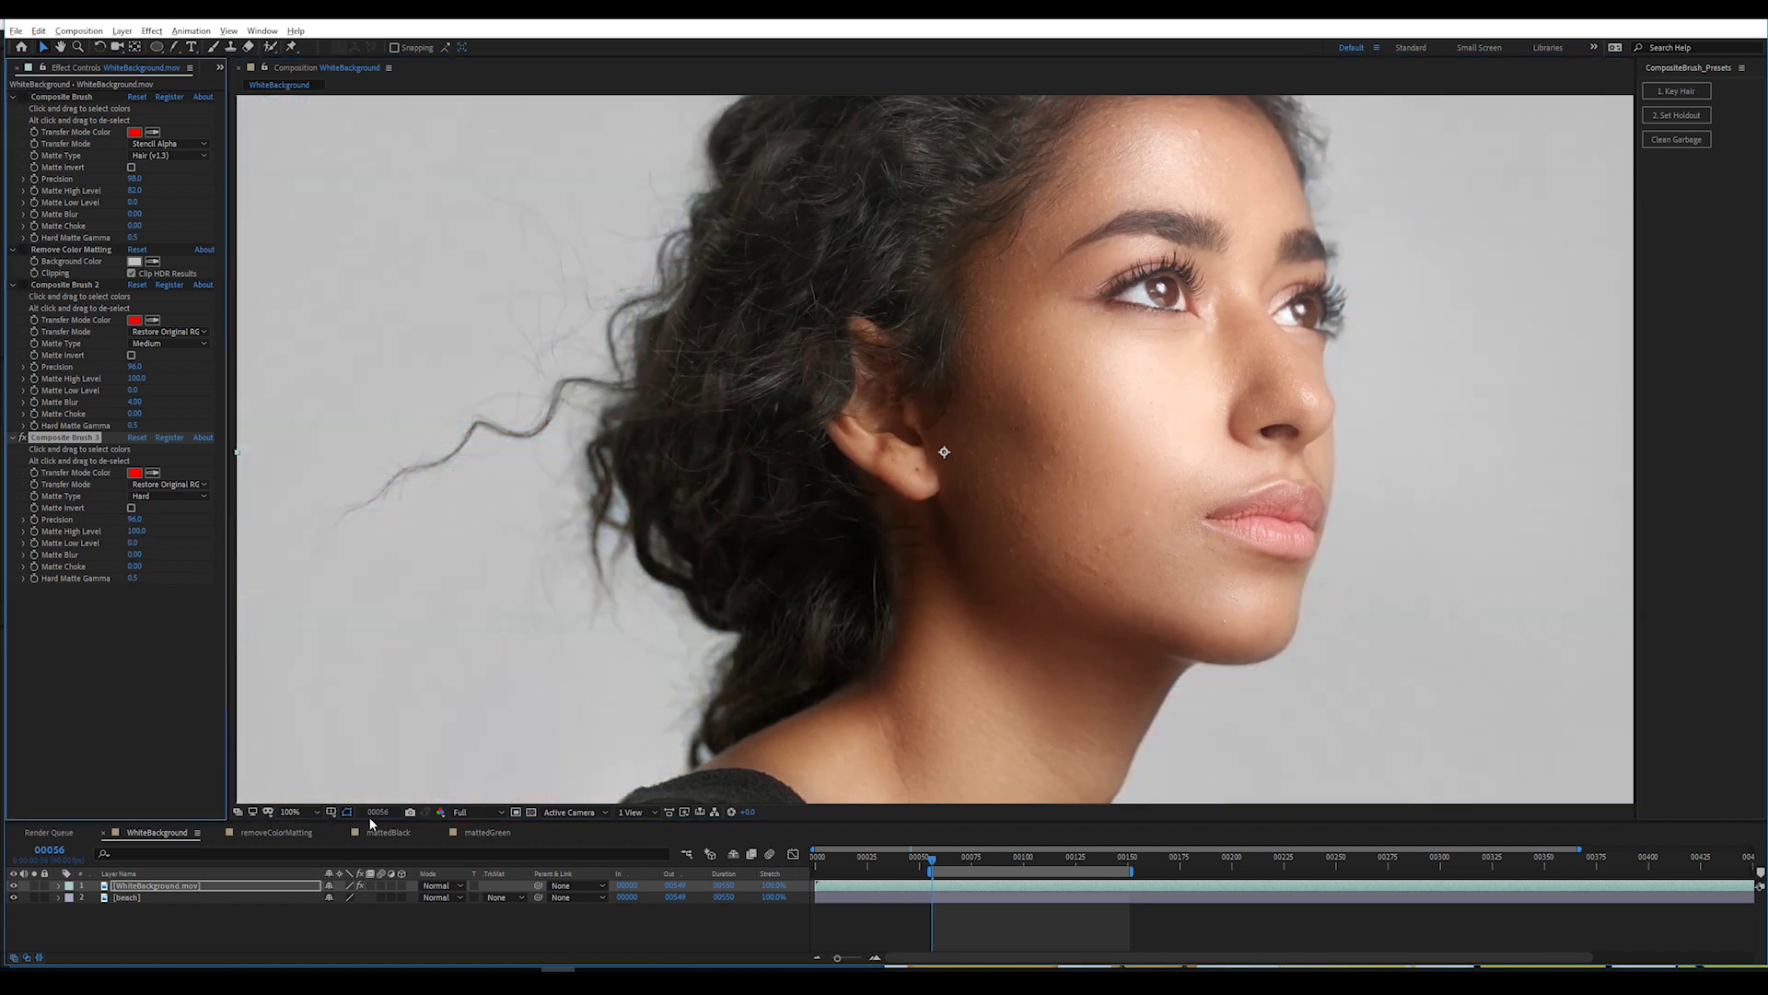
{"action": "left_click", "coordinate": [441, 811]}
{"action": "left_click", "coordinate": [471, 709]}
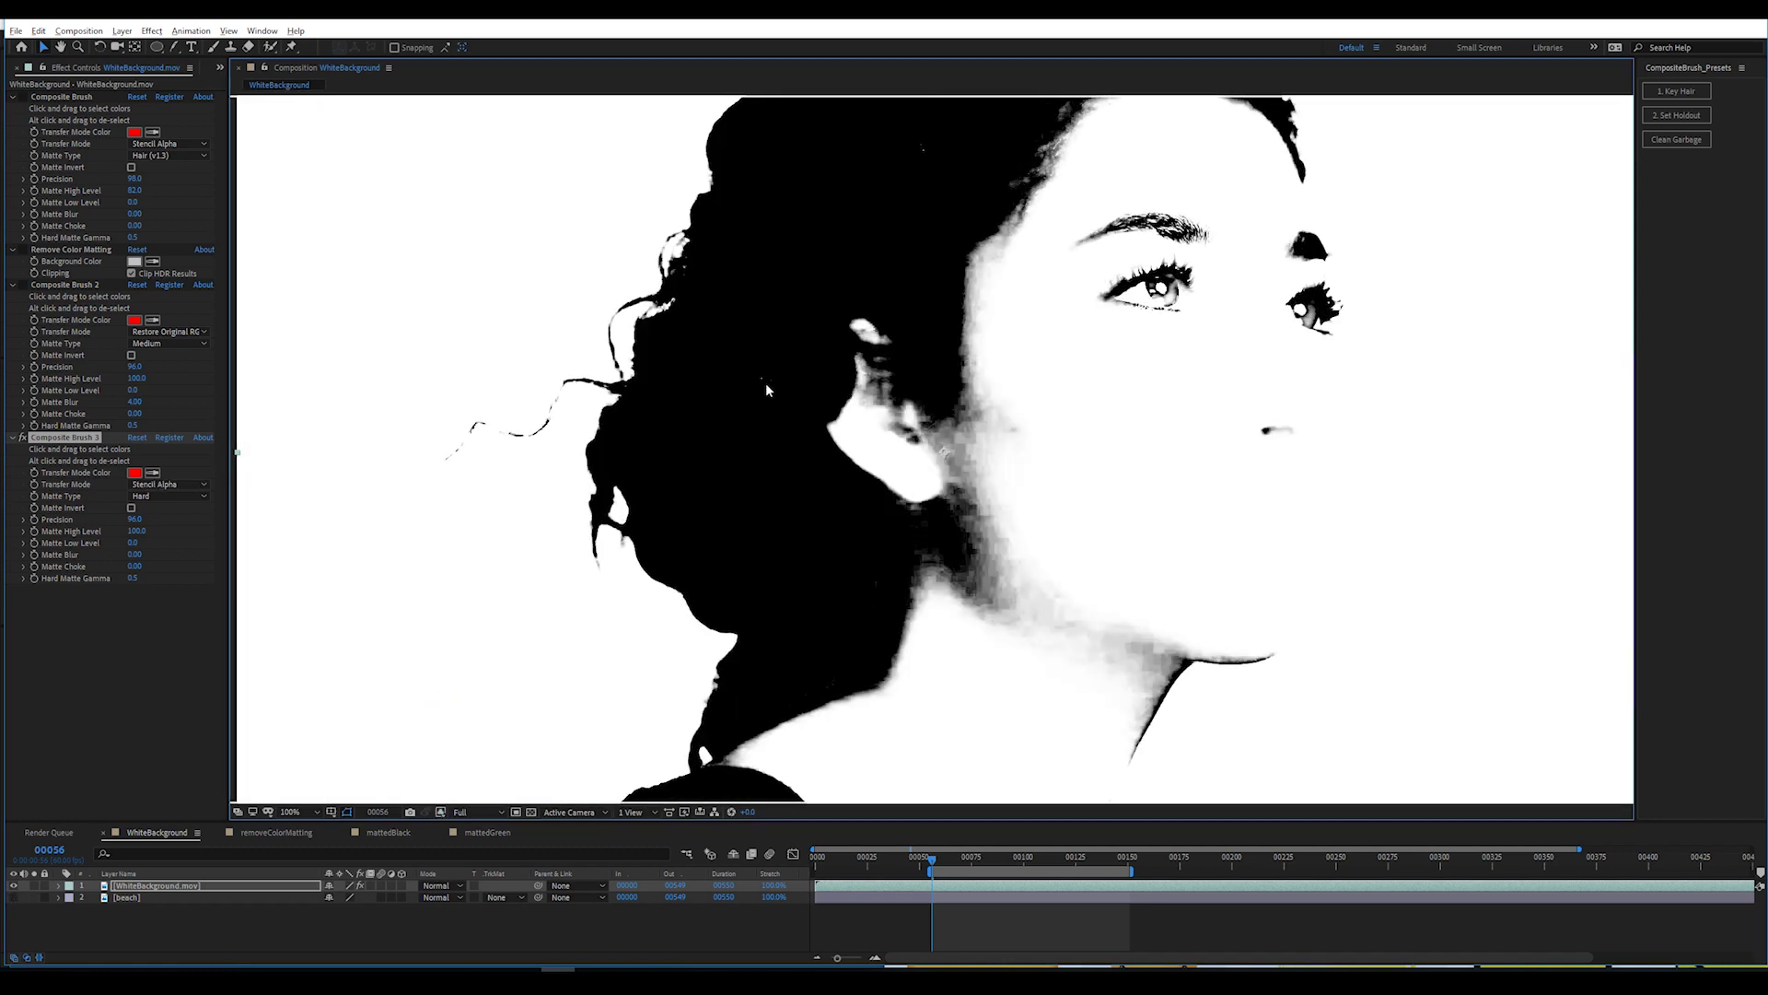
{"action": "left_click", "coordinate": [442, 812]}
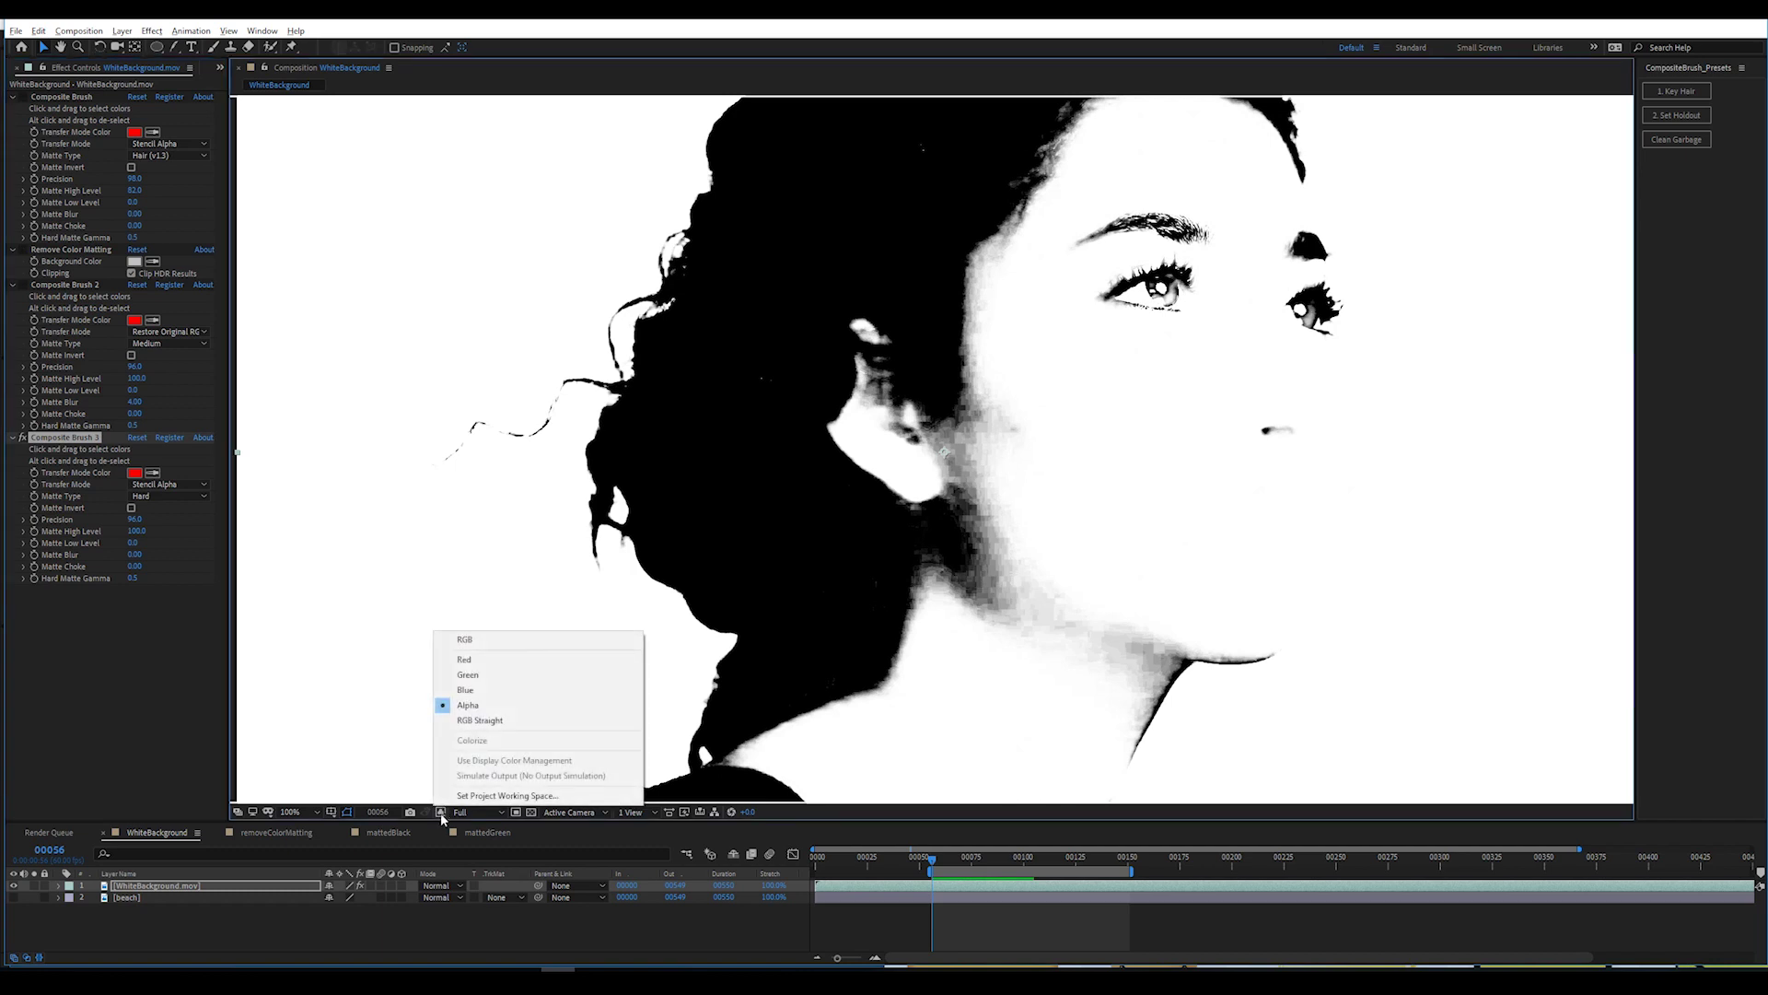
Return the viewer to RGB and show the beach composite behind the woman again.
{"action": "left_click", "coordinate": [470, 639]}
{"action": "left_click", "coordinate": [20, 895]}
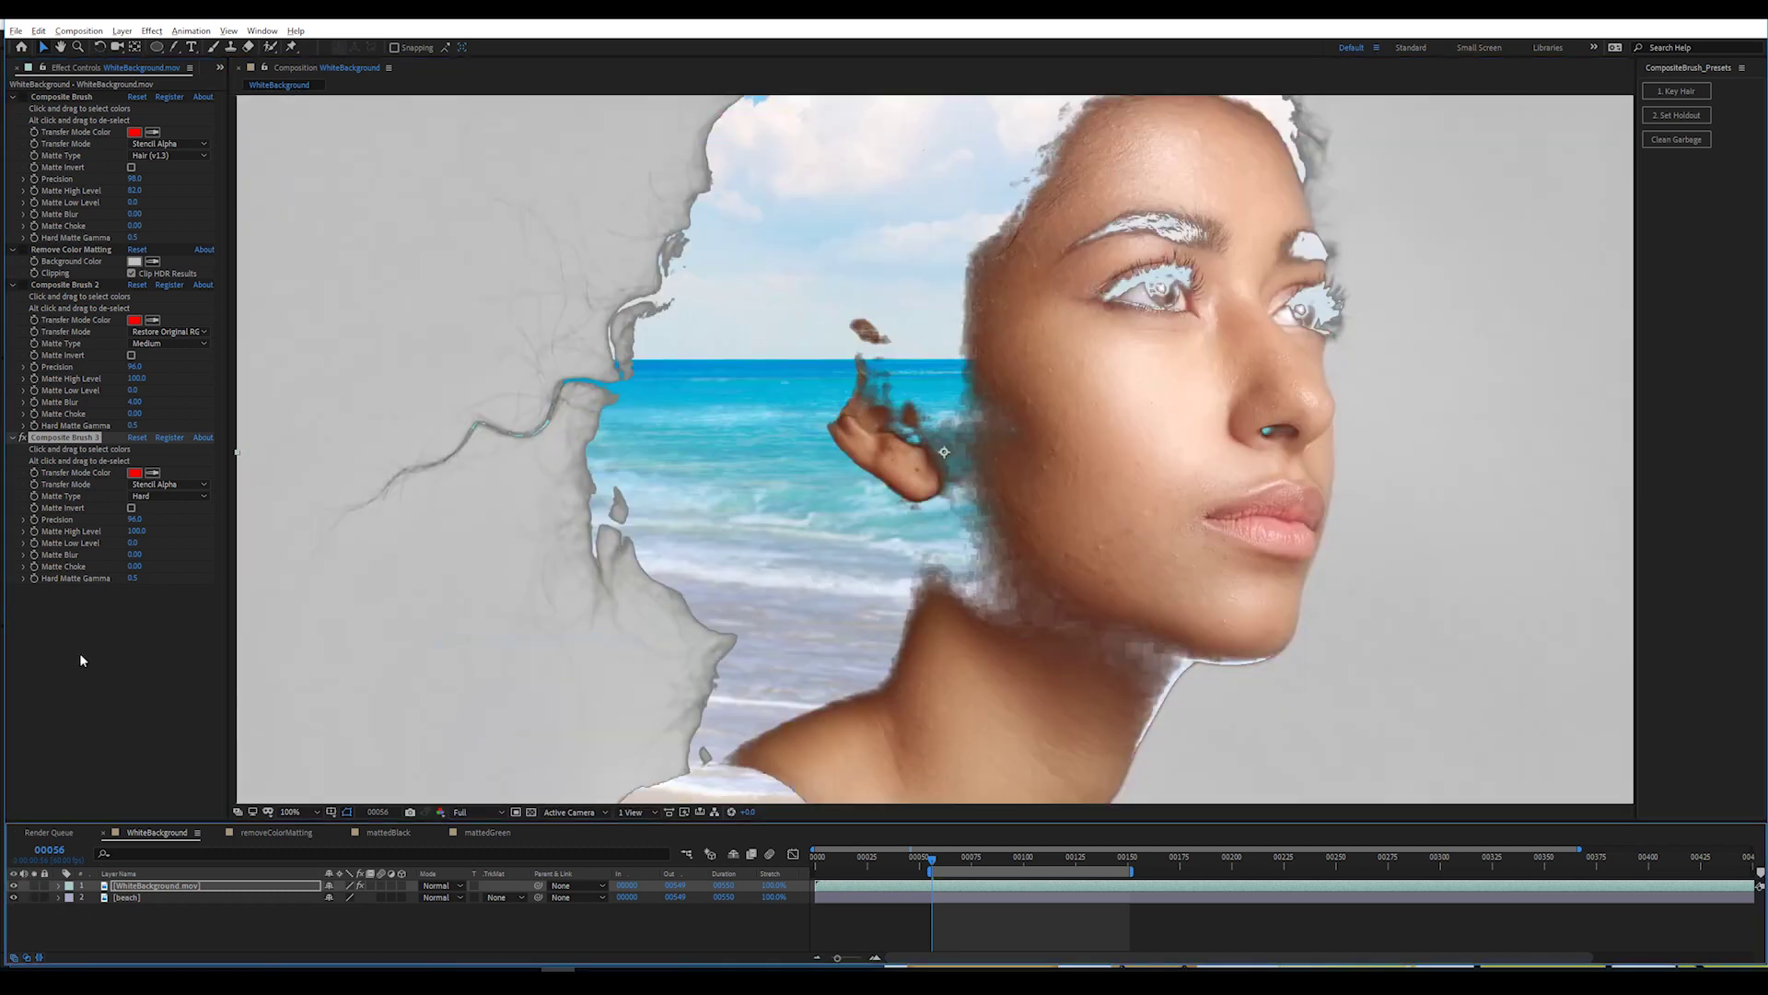
{"action": "left_click", "coordinate": [78, 652]}
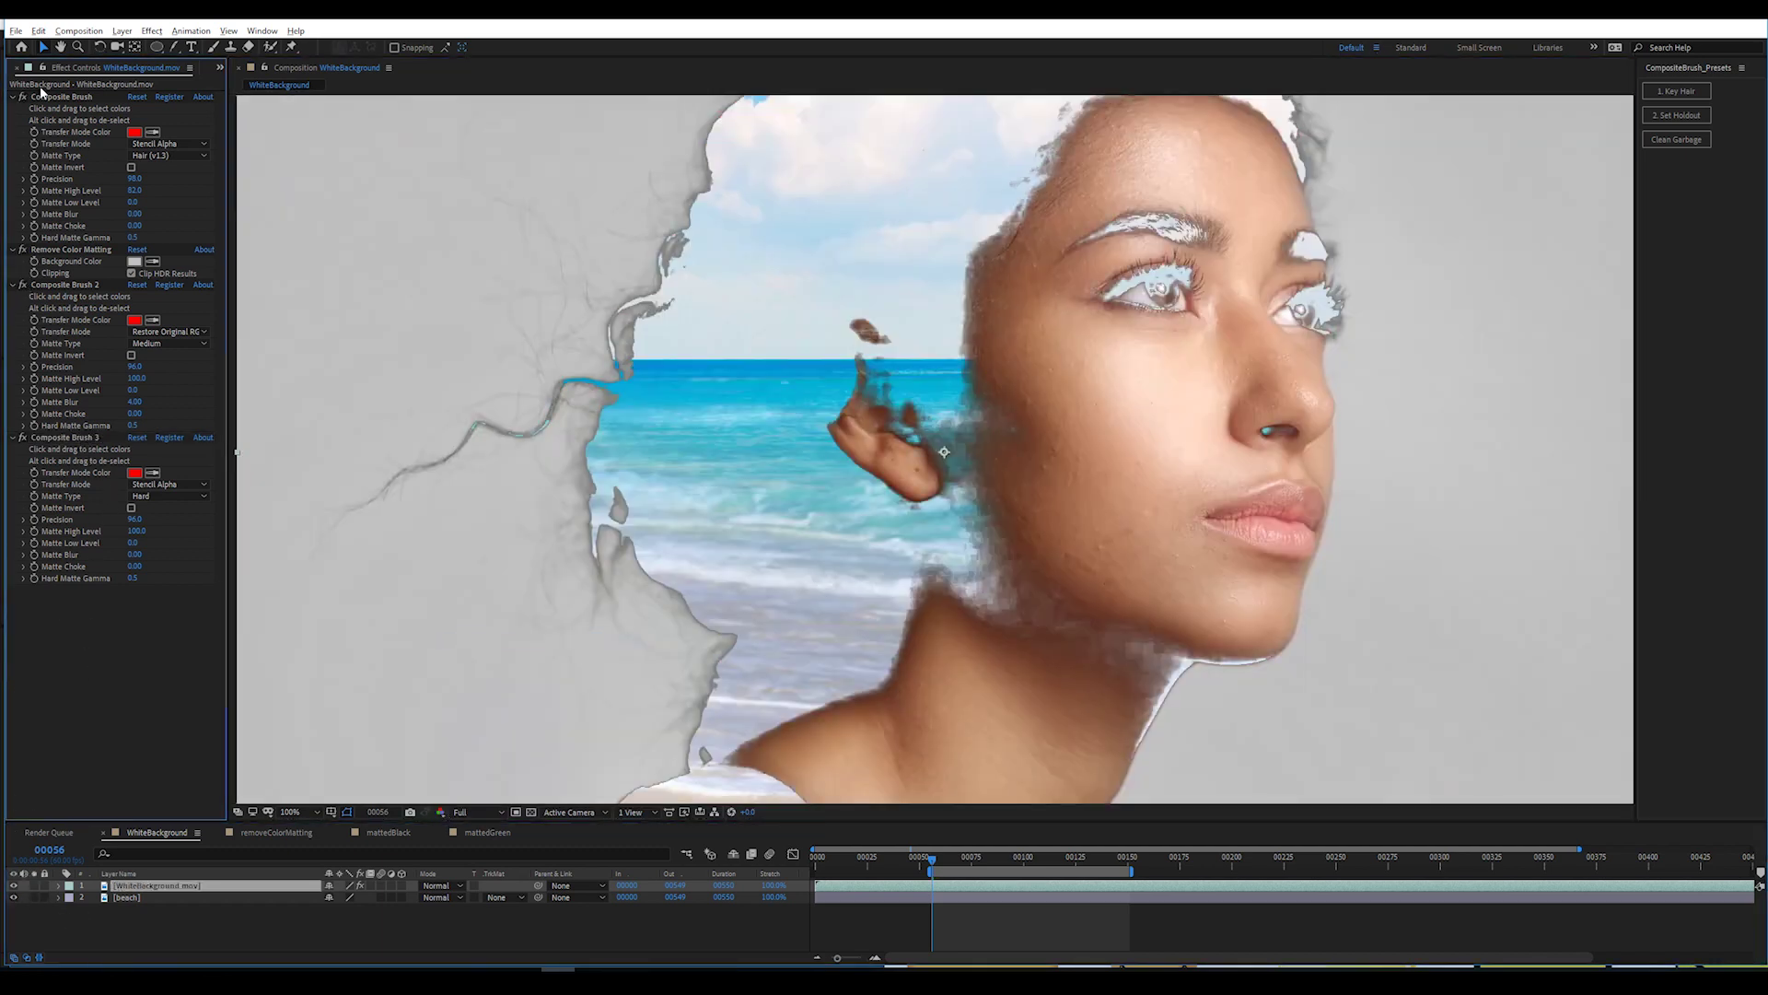
{"action": "left_click", "coordinate": [22, 97]}
Set Composite Brush 3 to Restore Original RGBA with a choked matte and Matte Blur 5.
{"action": "left_click", "coordinate": [74, 439]}
{"action": "left_click", "coordinate": [169, 484]}
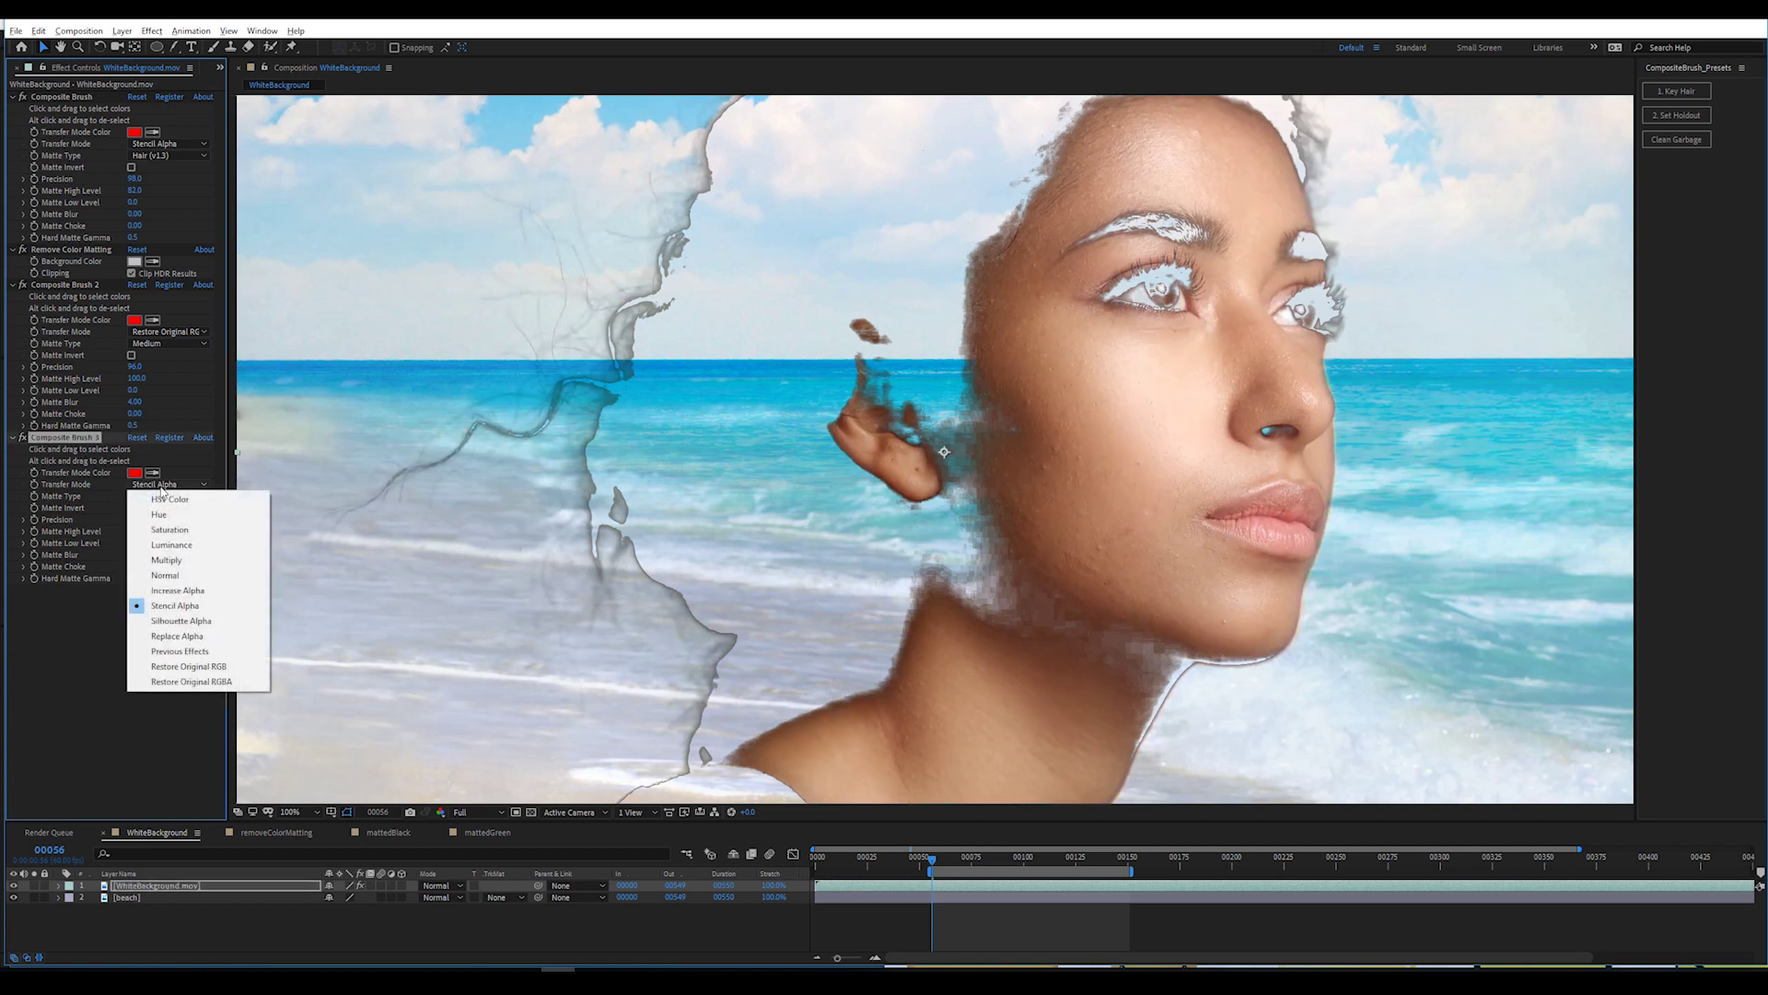
{"action": "left_click", "coordinate": [203, 682]}
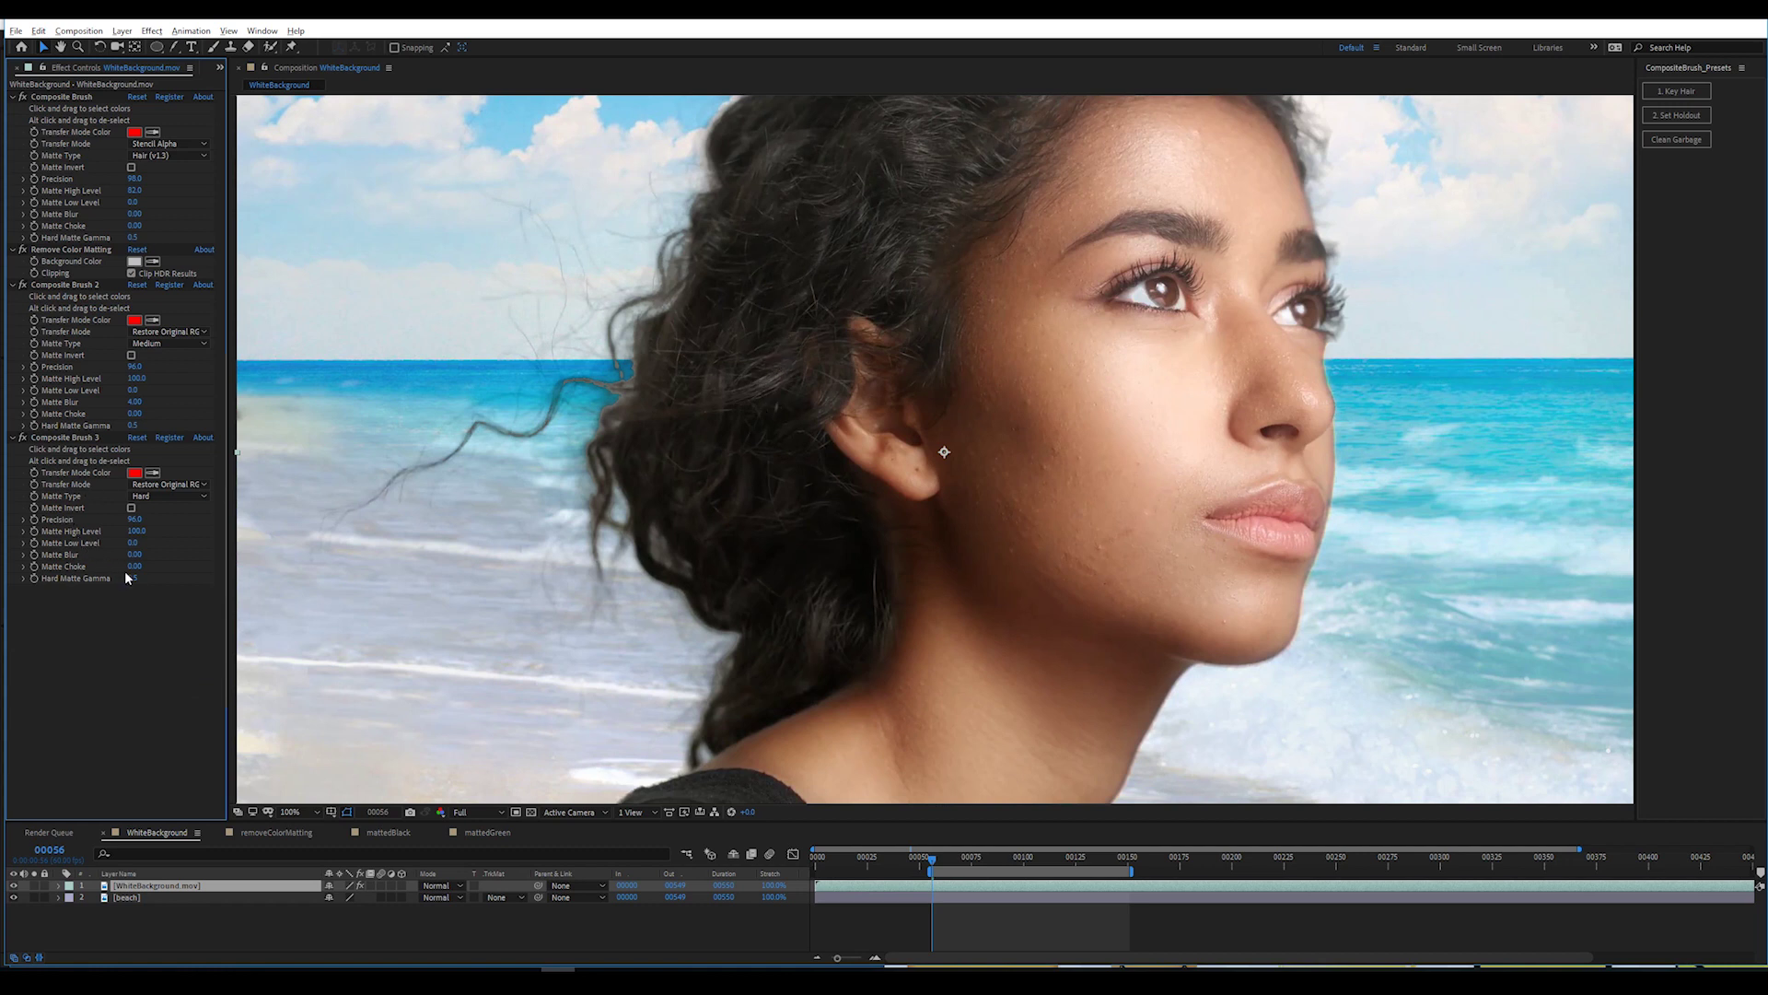
{"action": "left_click_drag", "start_coordinate": [135, 568], "coordinate": [124, 567]}
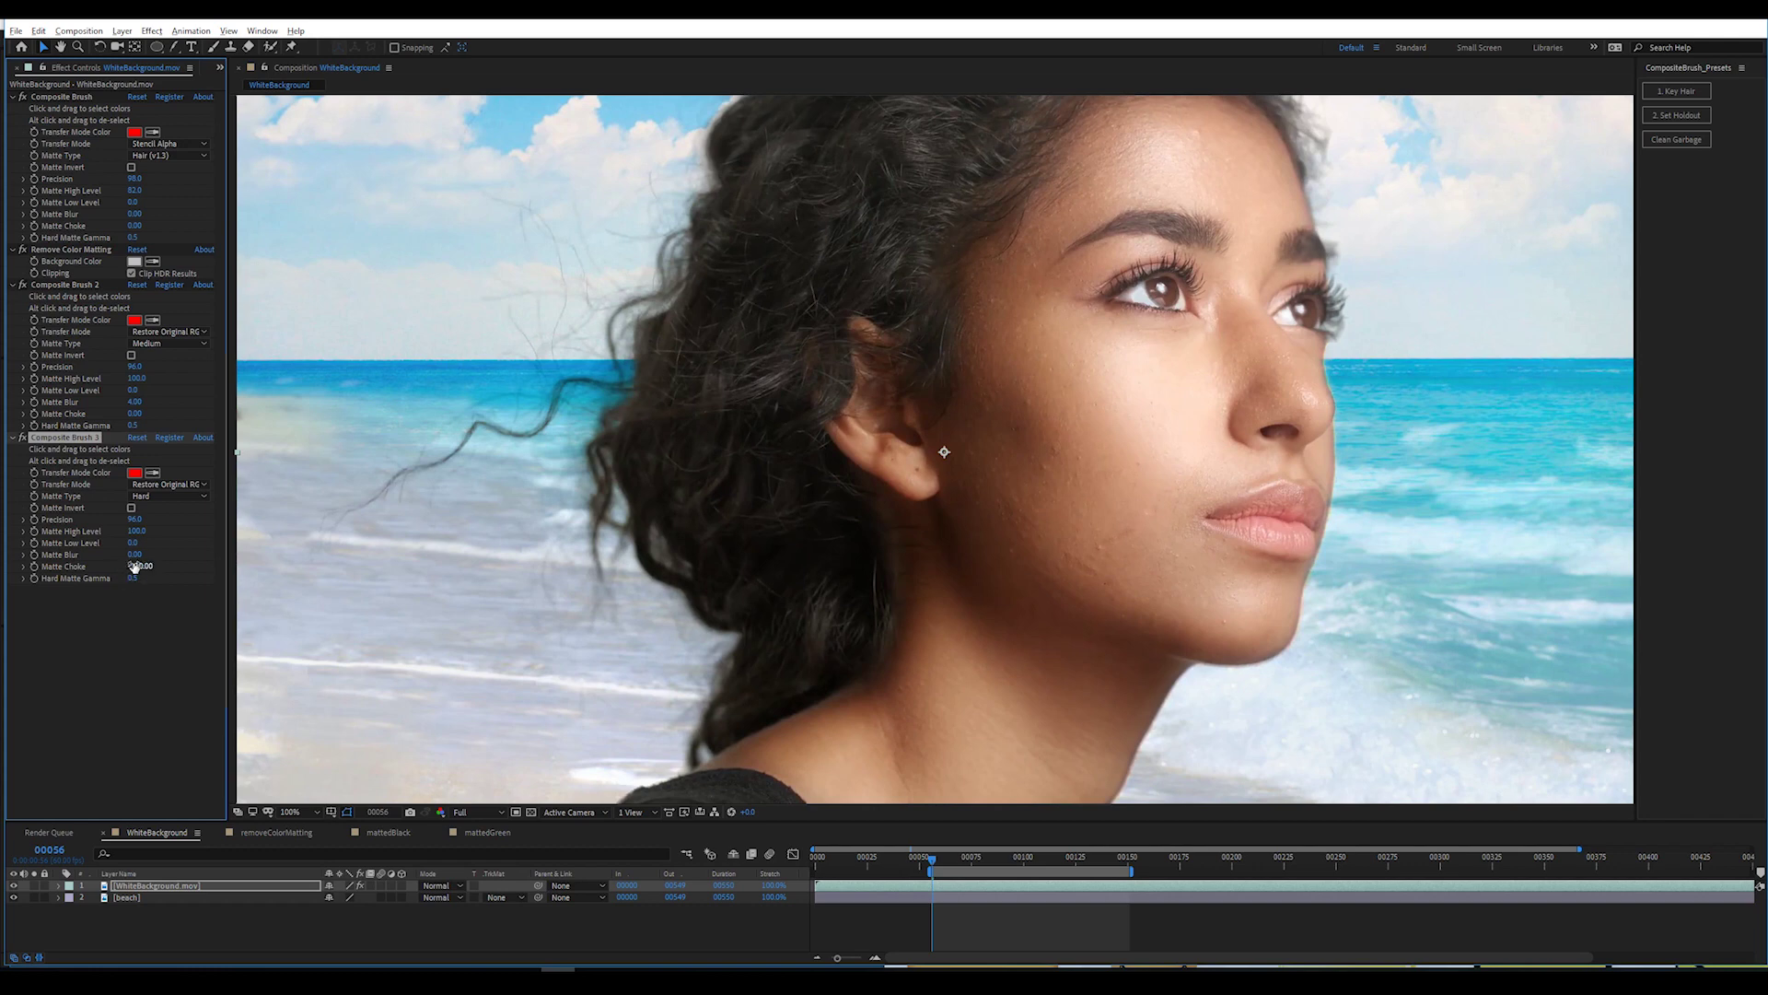
{"action": "left_click", "coordinate": [135, 554]}
{"action": "type", "text": "5"}
{"action": "key", "text": "Return"}
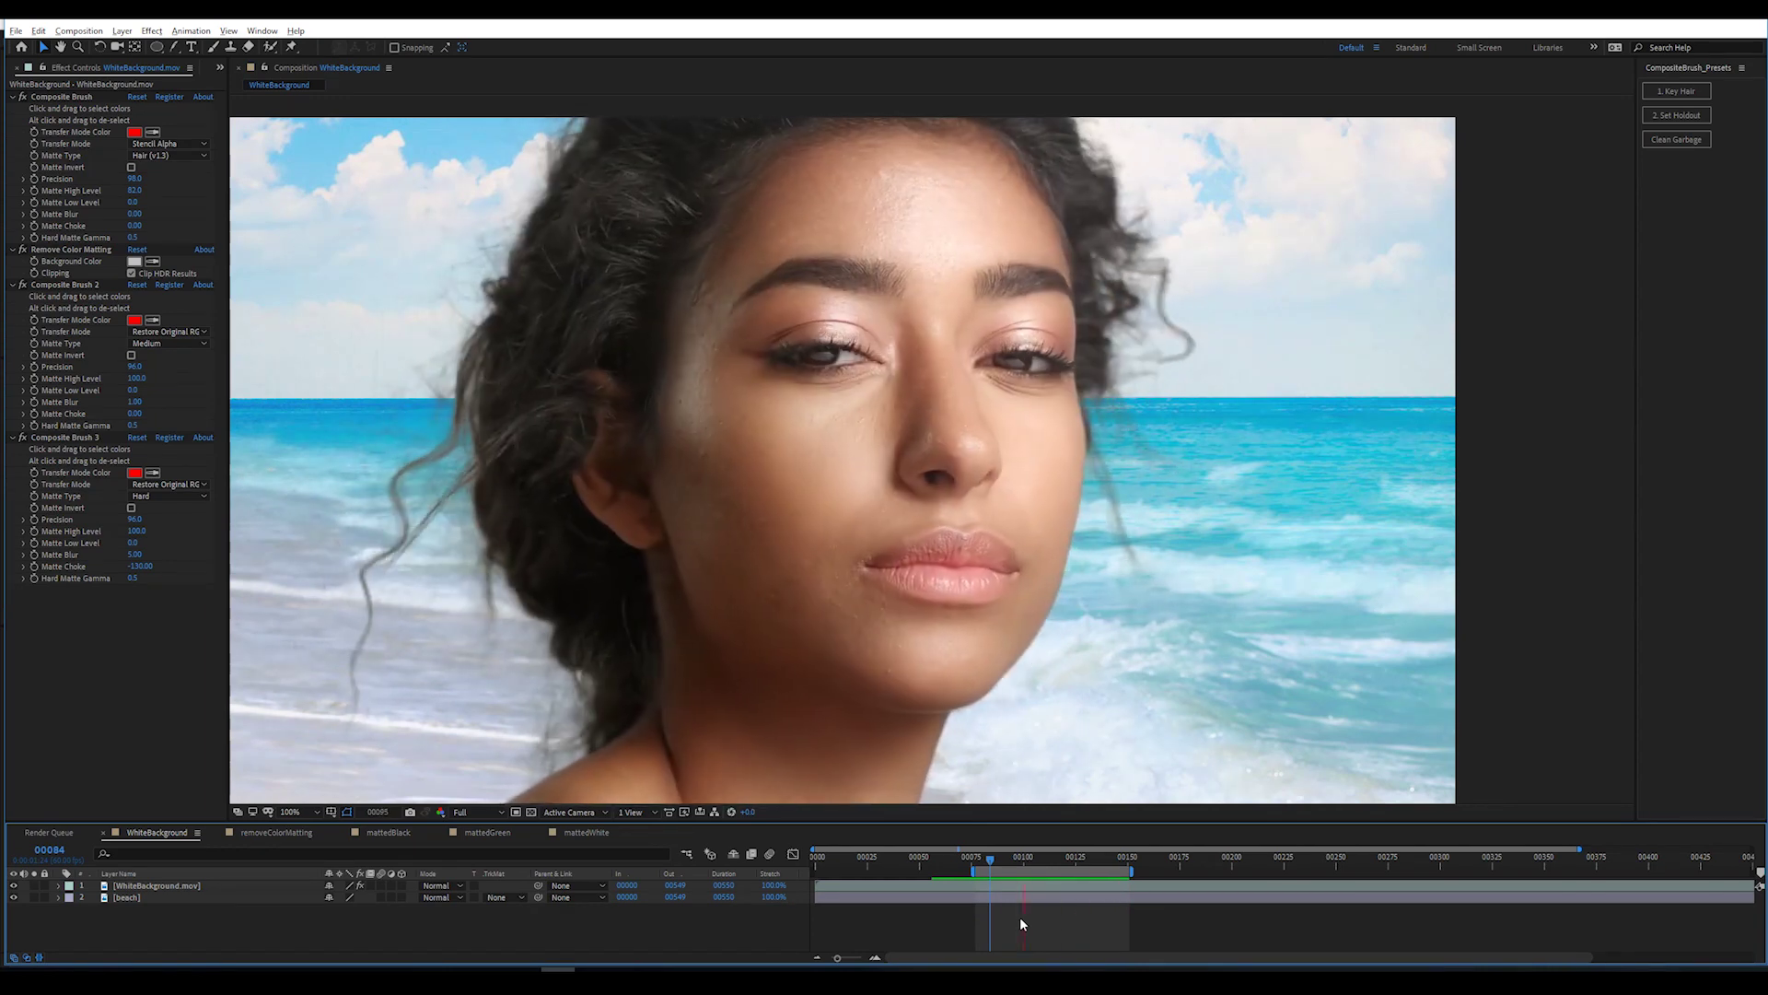
Move the beach image upward, then duplicate the WhiteBackground.mov layer with Ctrl+D.
{"action": "left_click", "coordinate": [272, 895]}
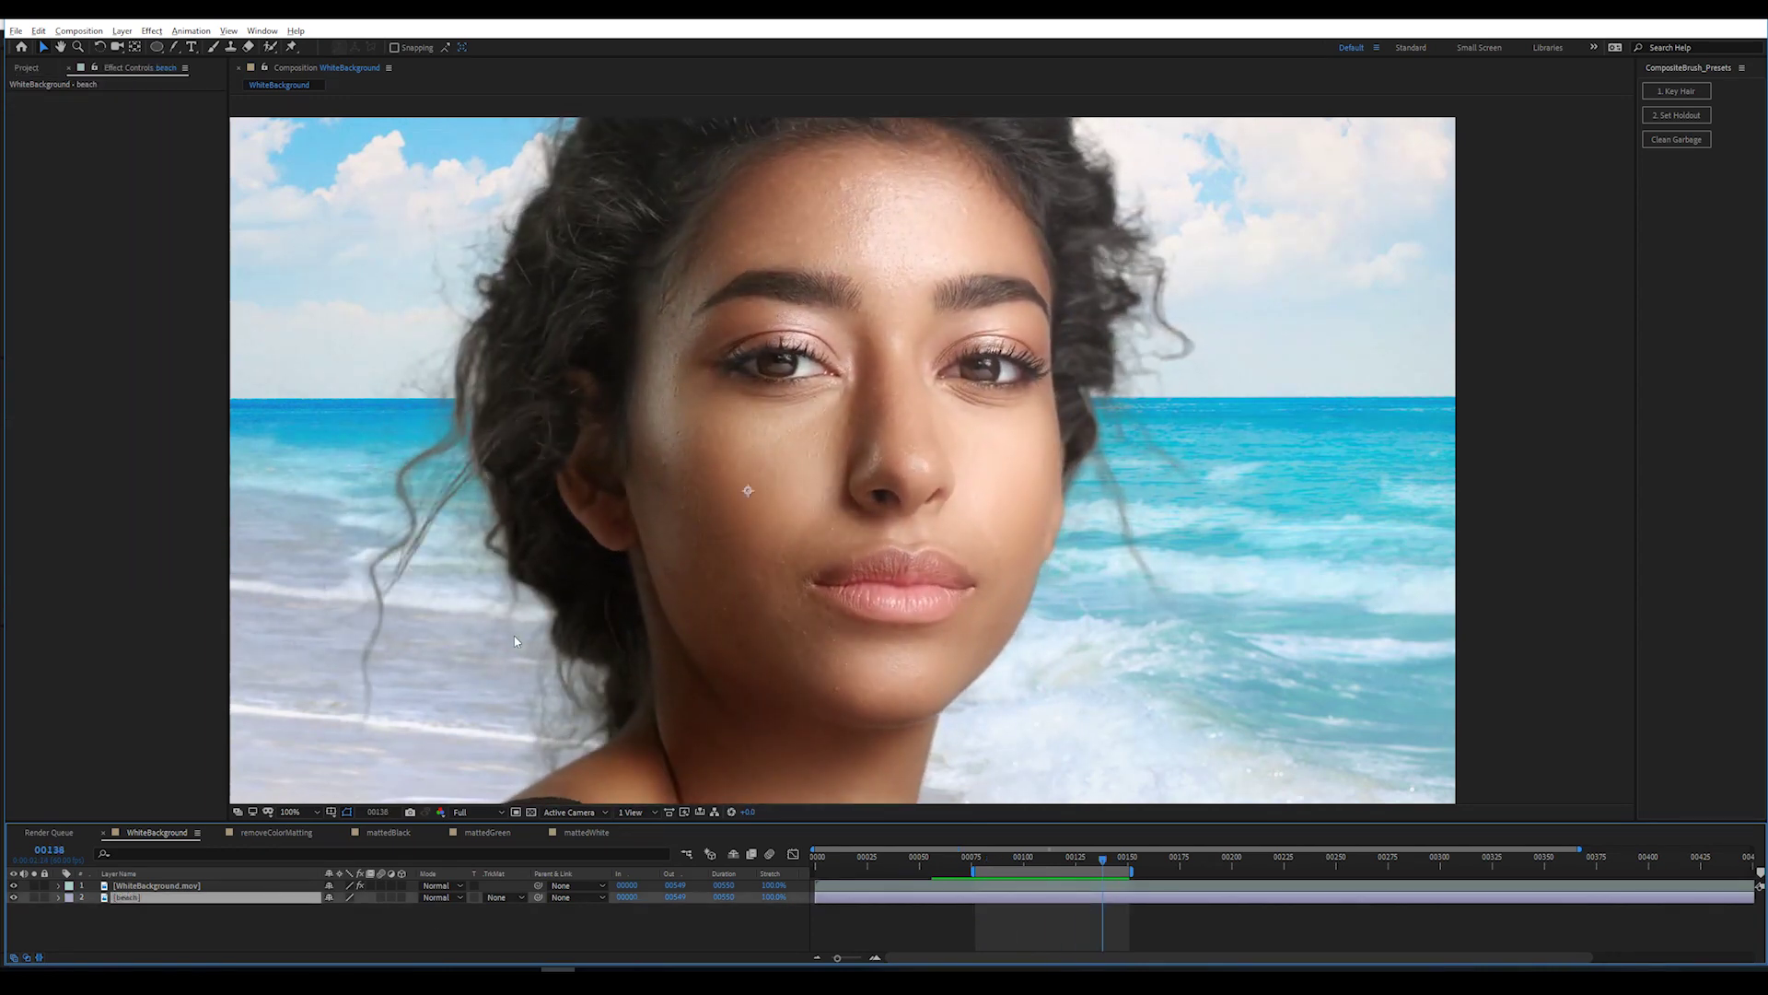
{"action": "left_click_drag", "start_coordinate": [507, 651], "coordinate": [499, 568]}
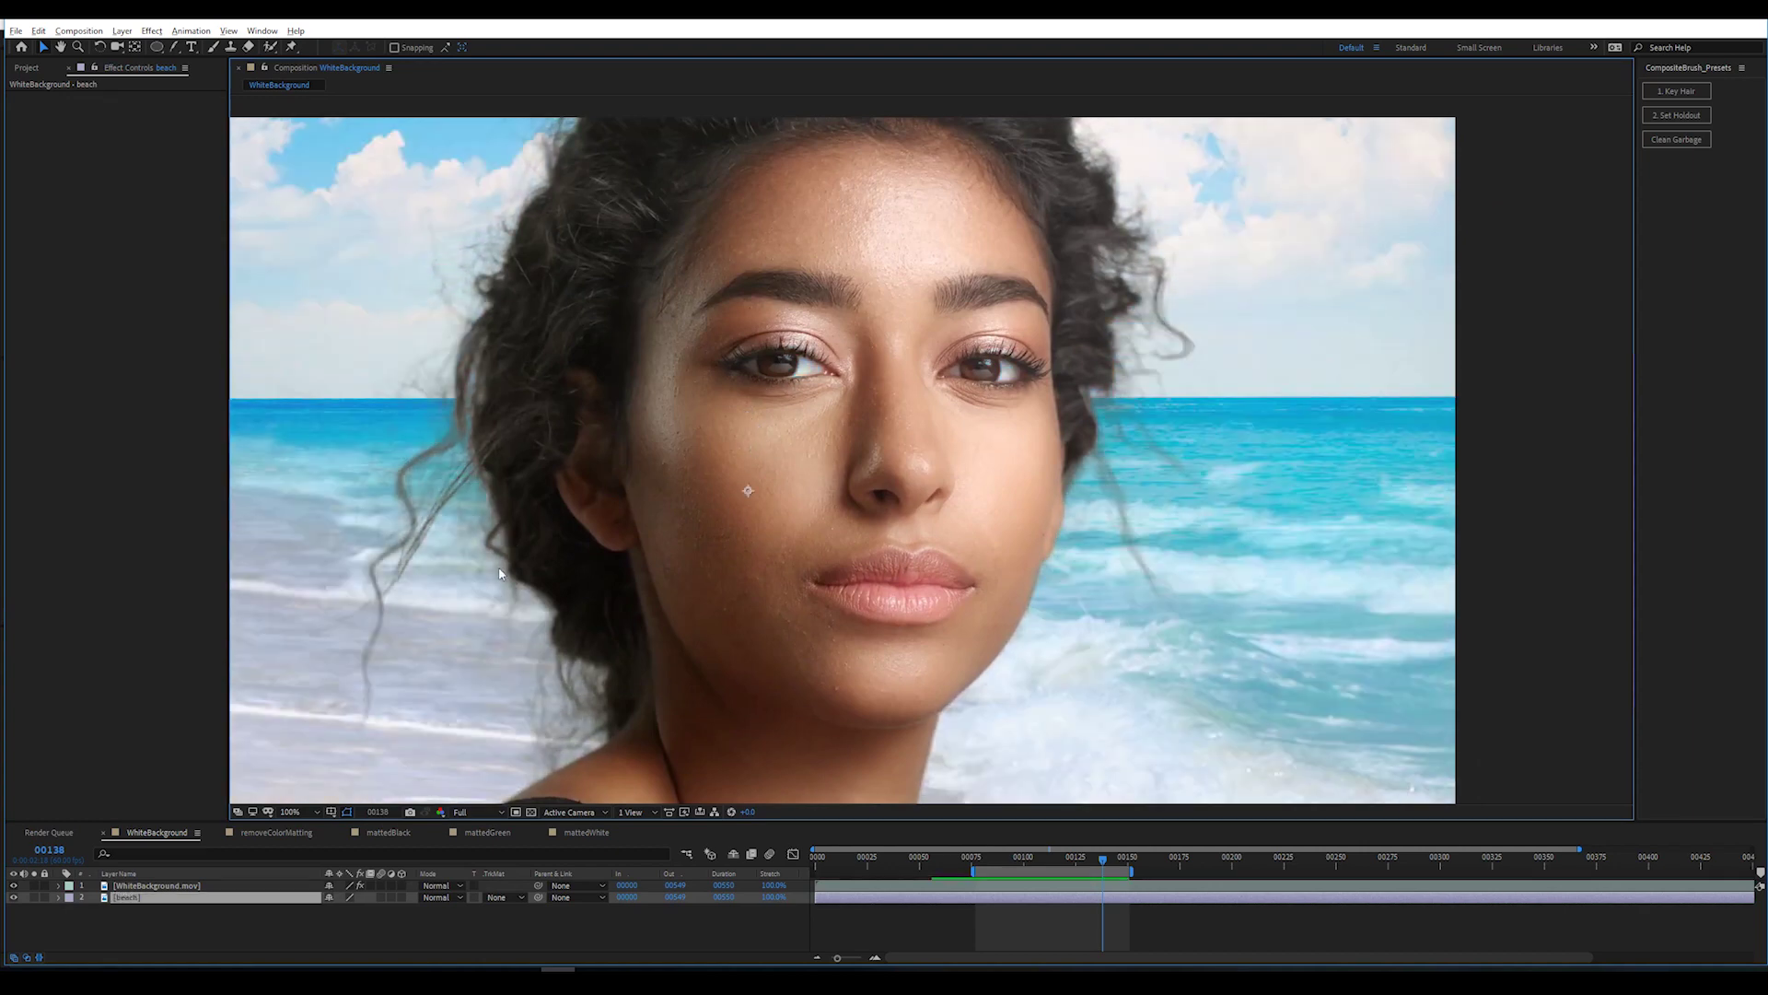
{"action": "left_click", "coordinate": [178, 884]}
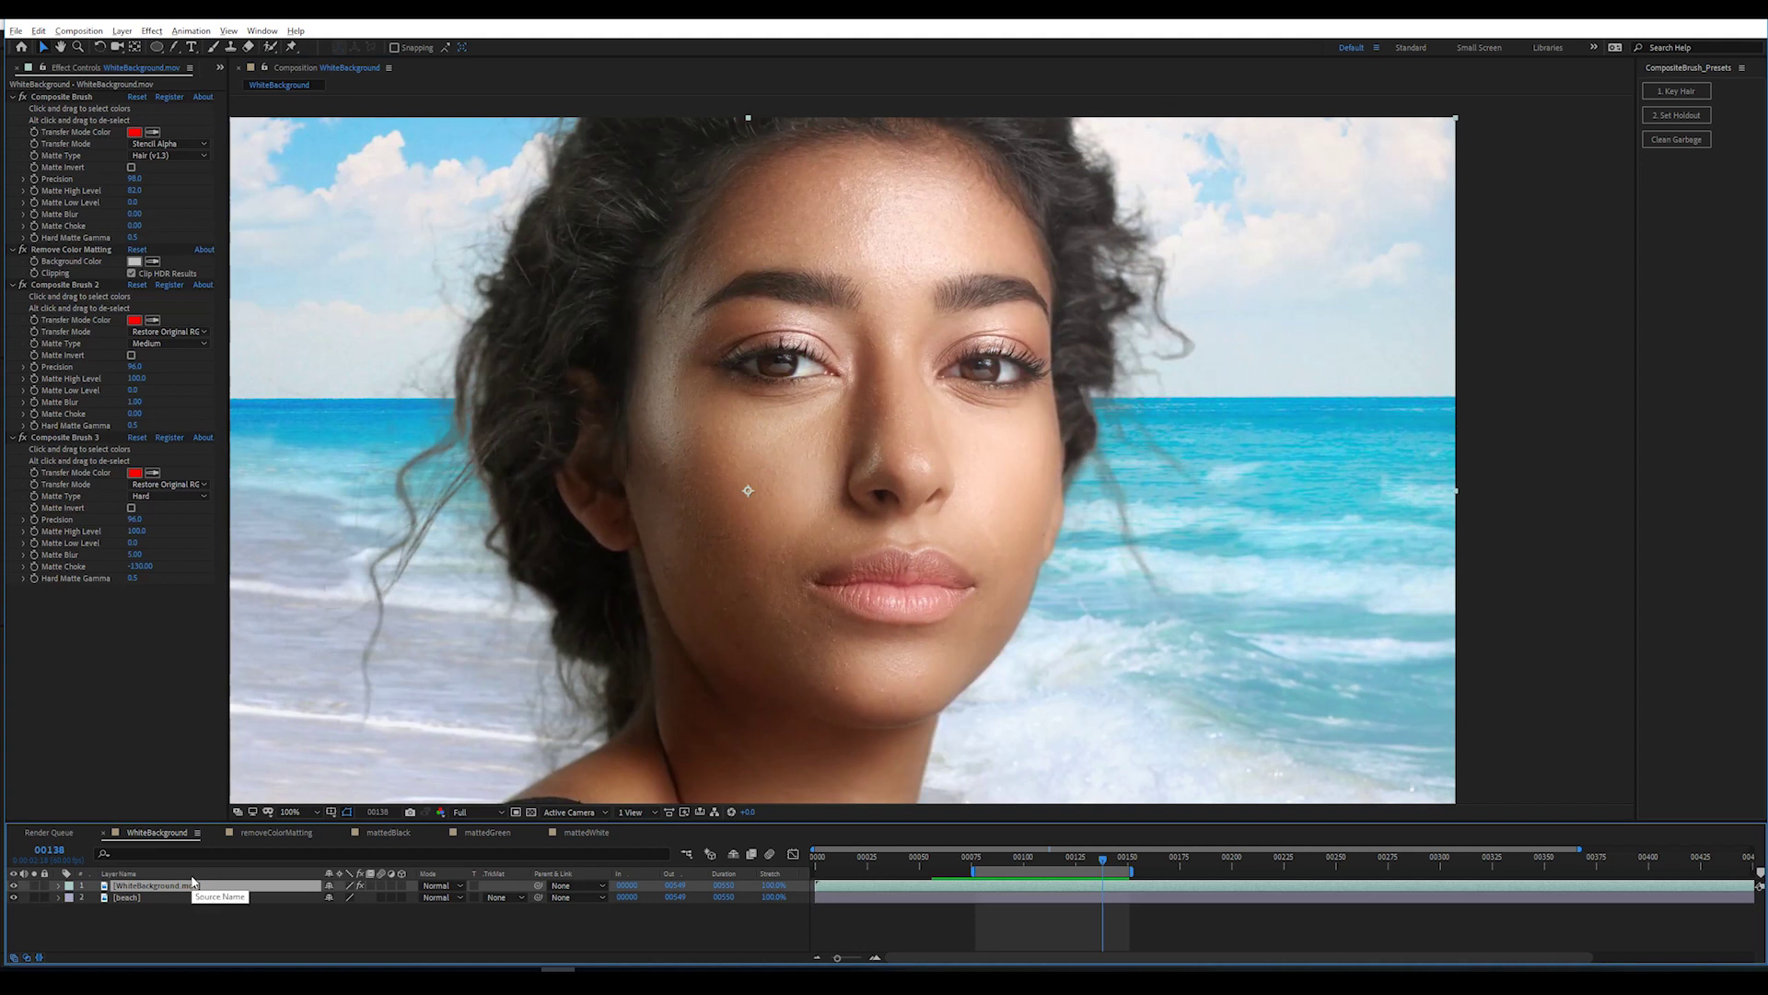
{"action": "key", "text": "ctrl+d"}
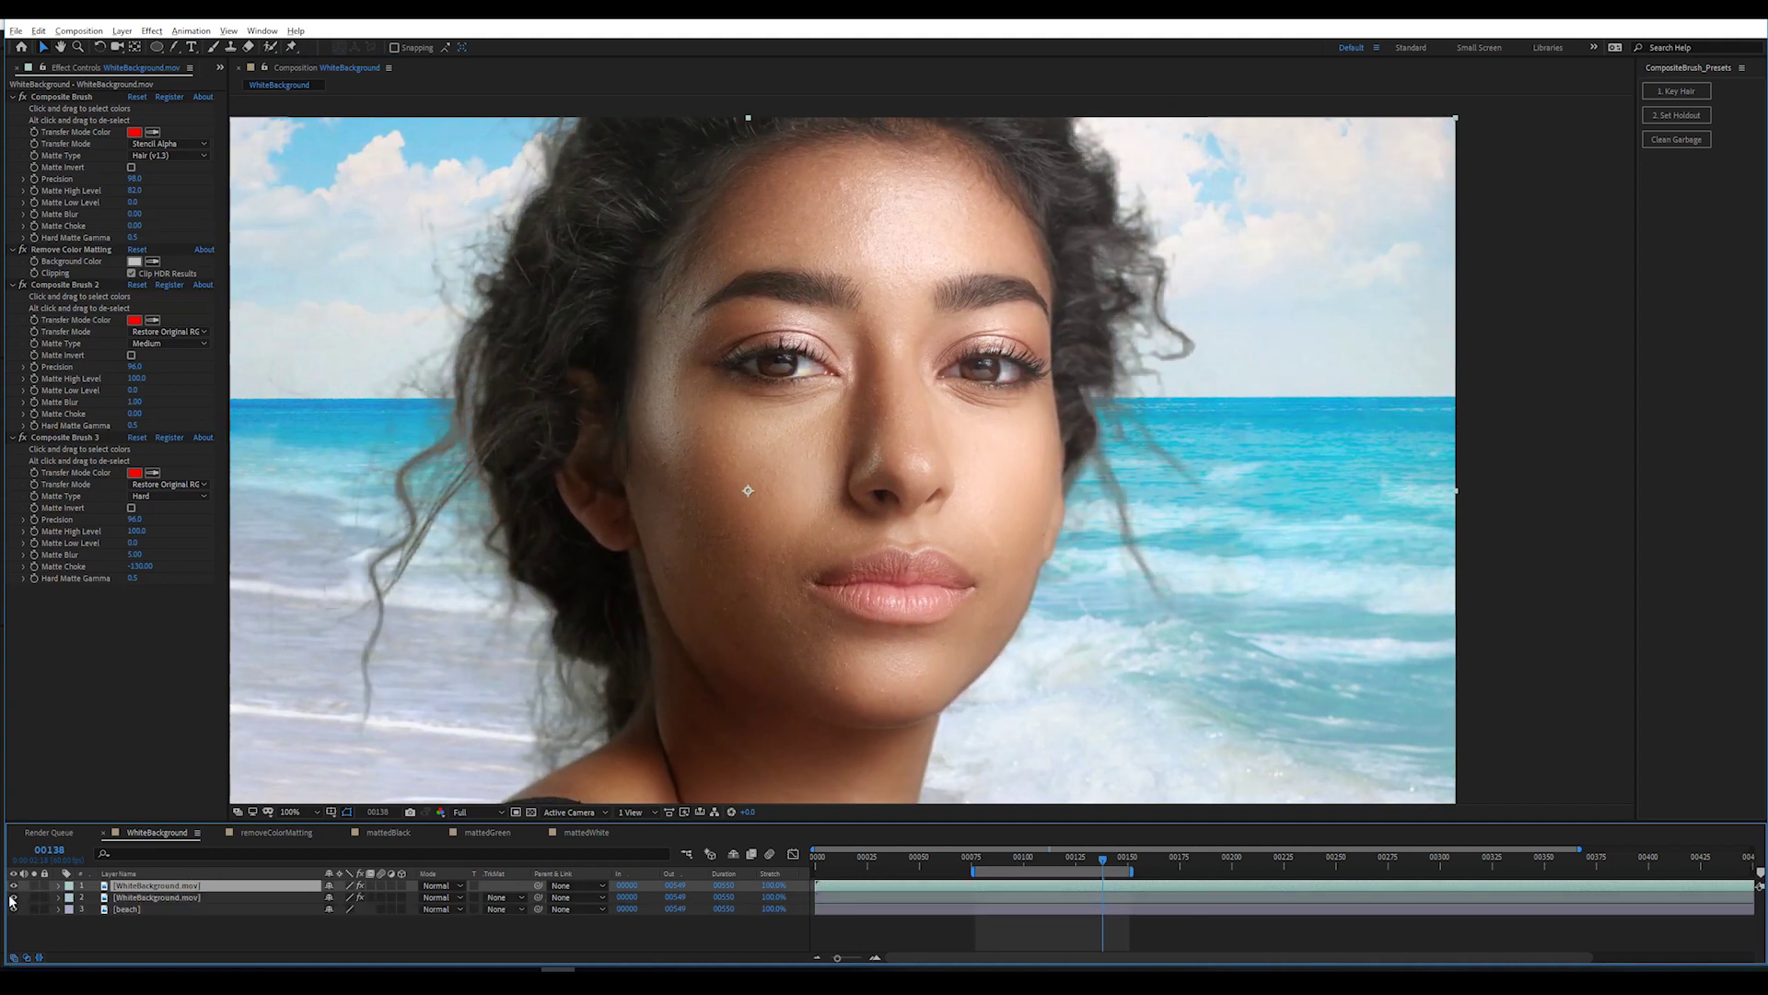
Hide lower layers, apply Keying > Composite Brush to the top copy with Transfer Mode Normal.
{"action": "left_click", "coordinate": [19, 885]}
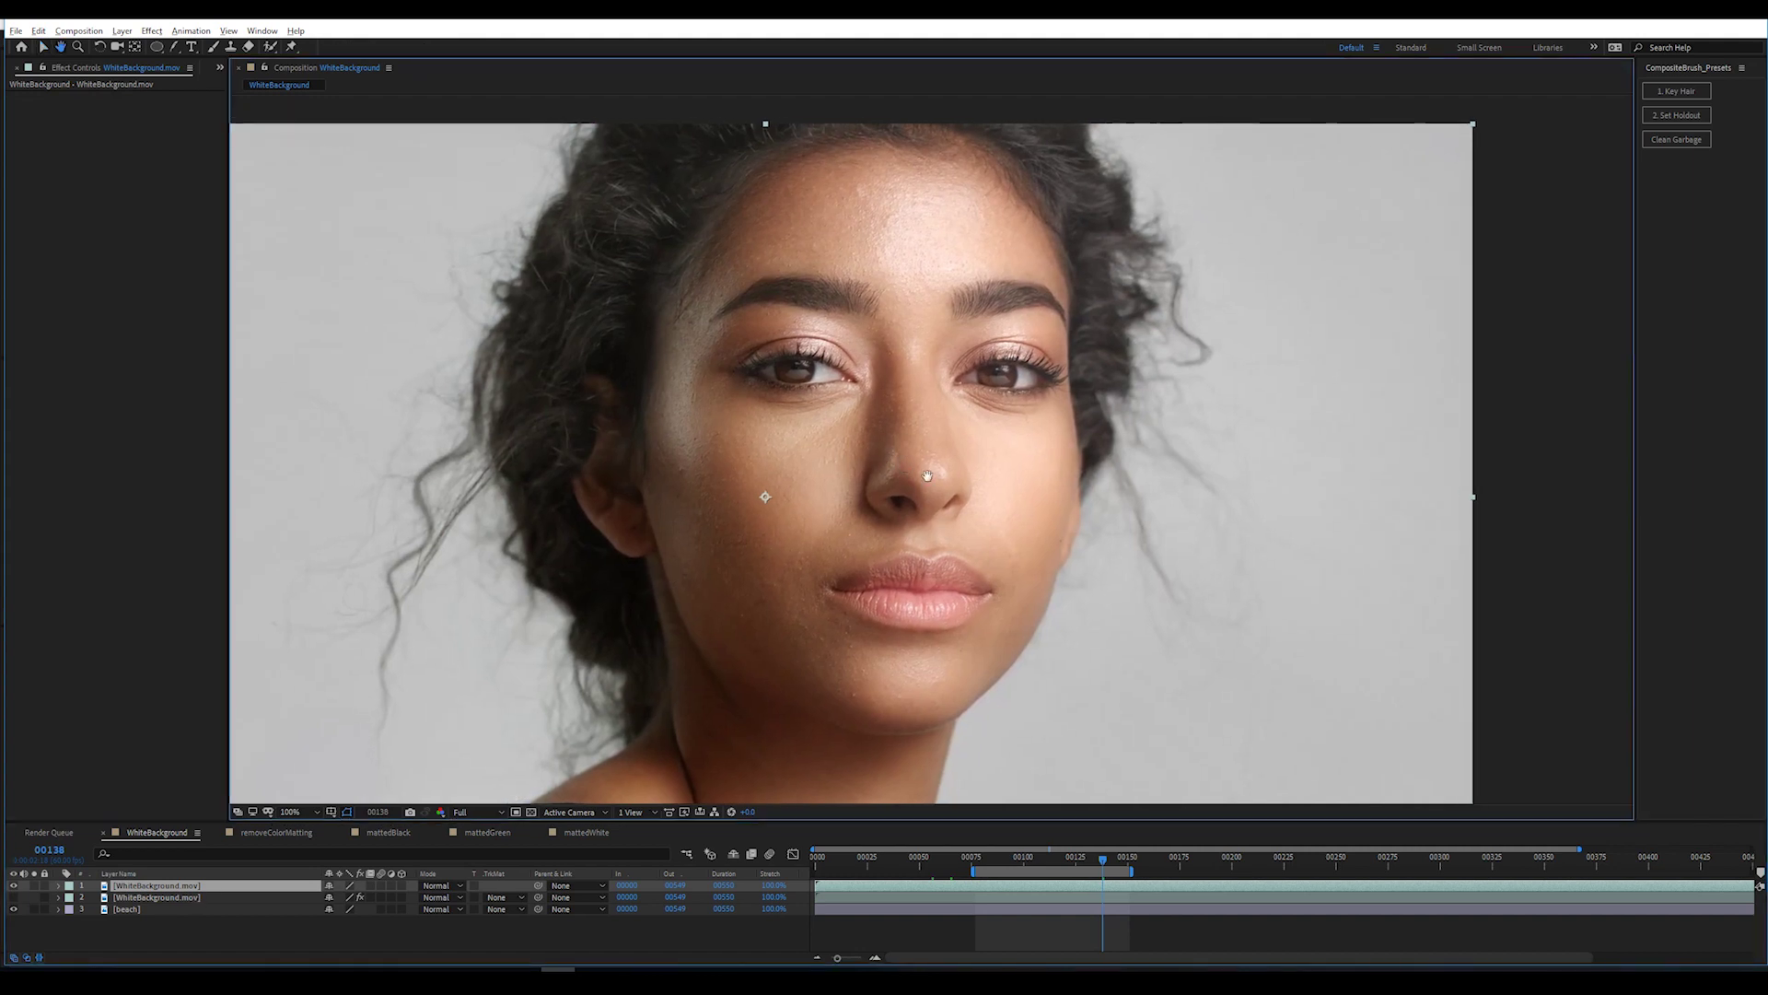
{"action": "left_click_drag", "start_coordinate": [860, 456], "coordinate": [996, 497]}
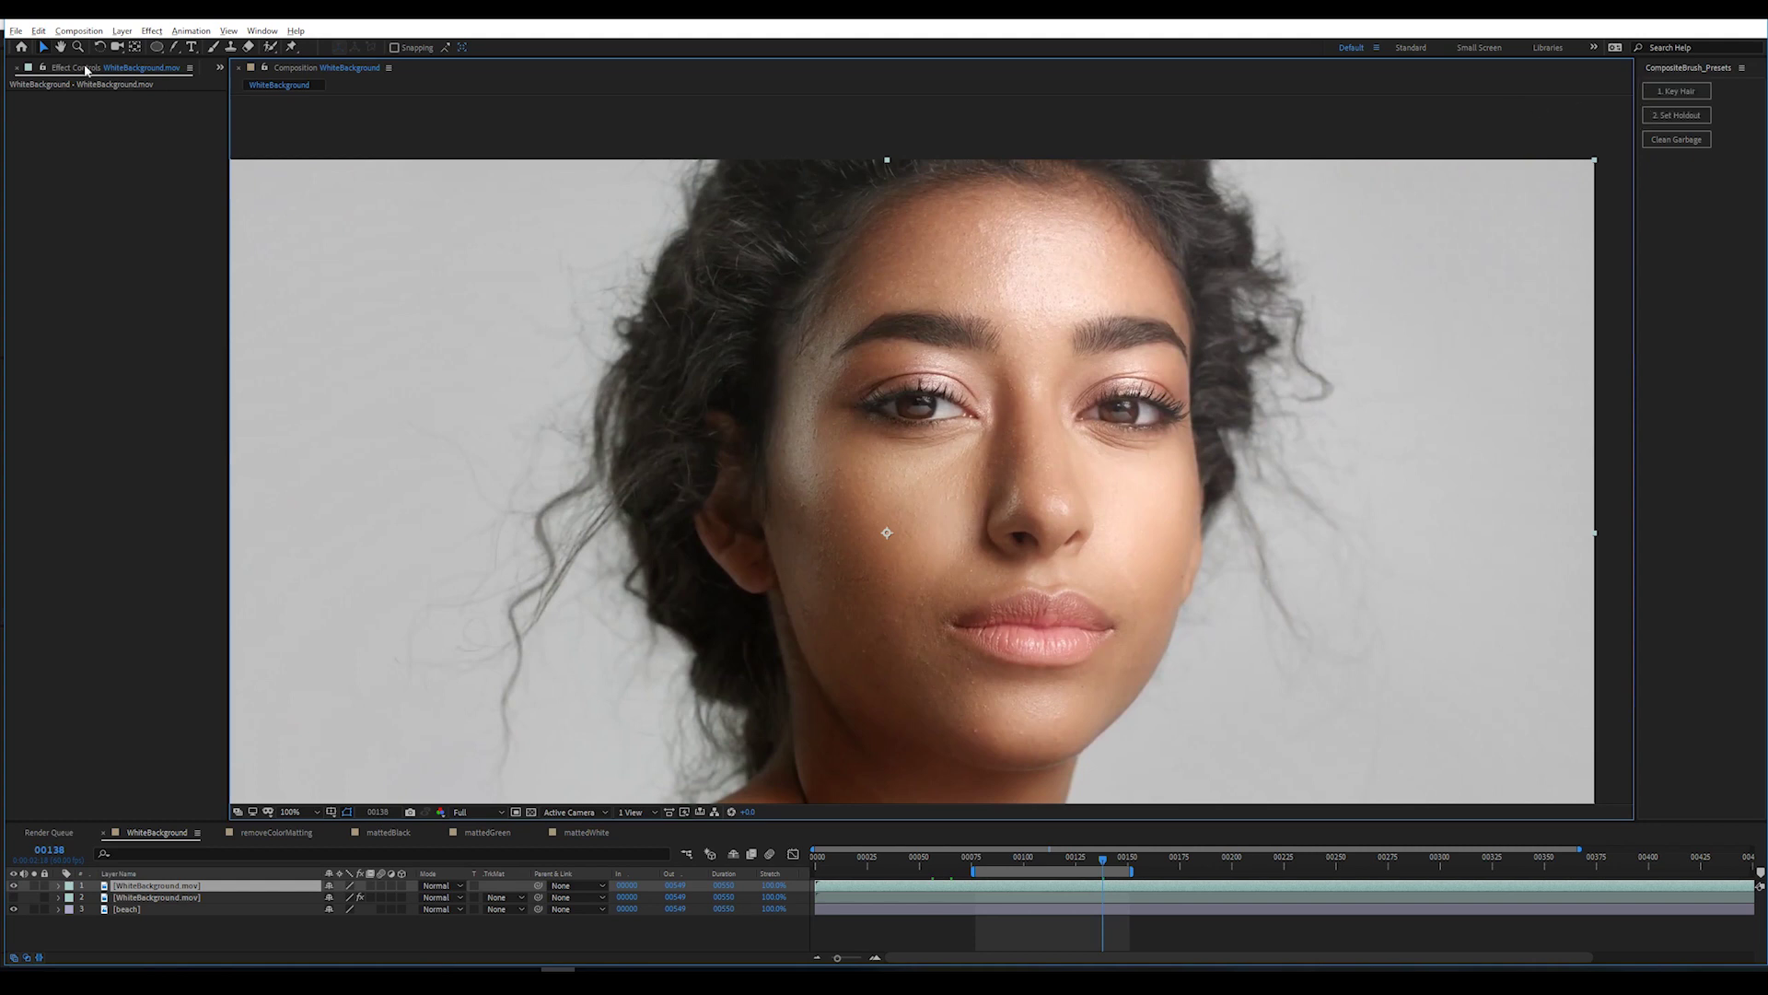
{"action": "left_click", "coordinate": [152, 32]}
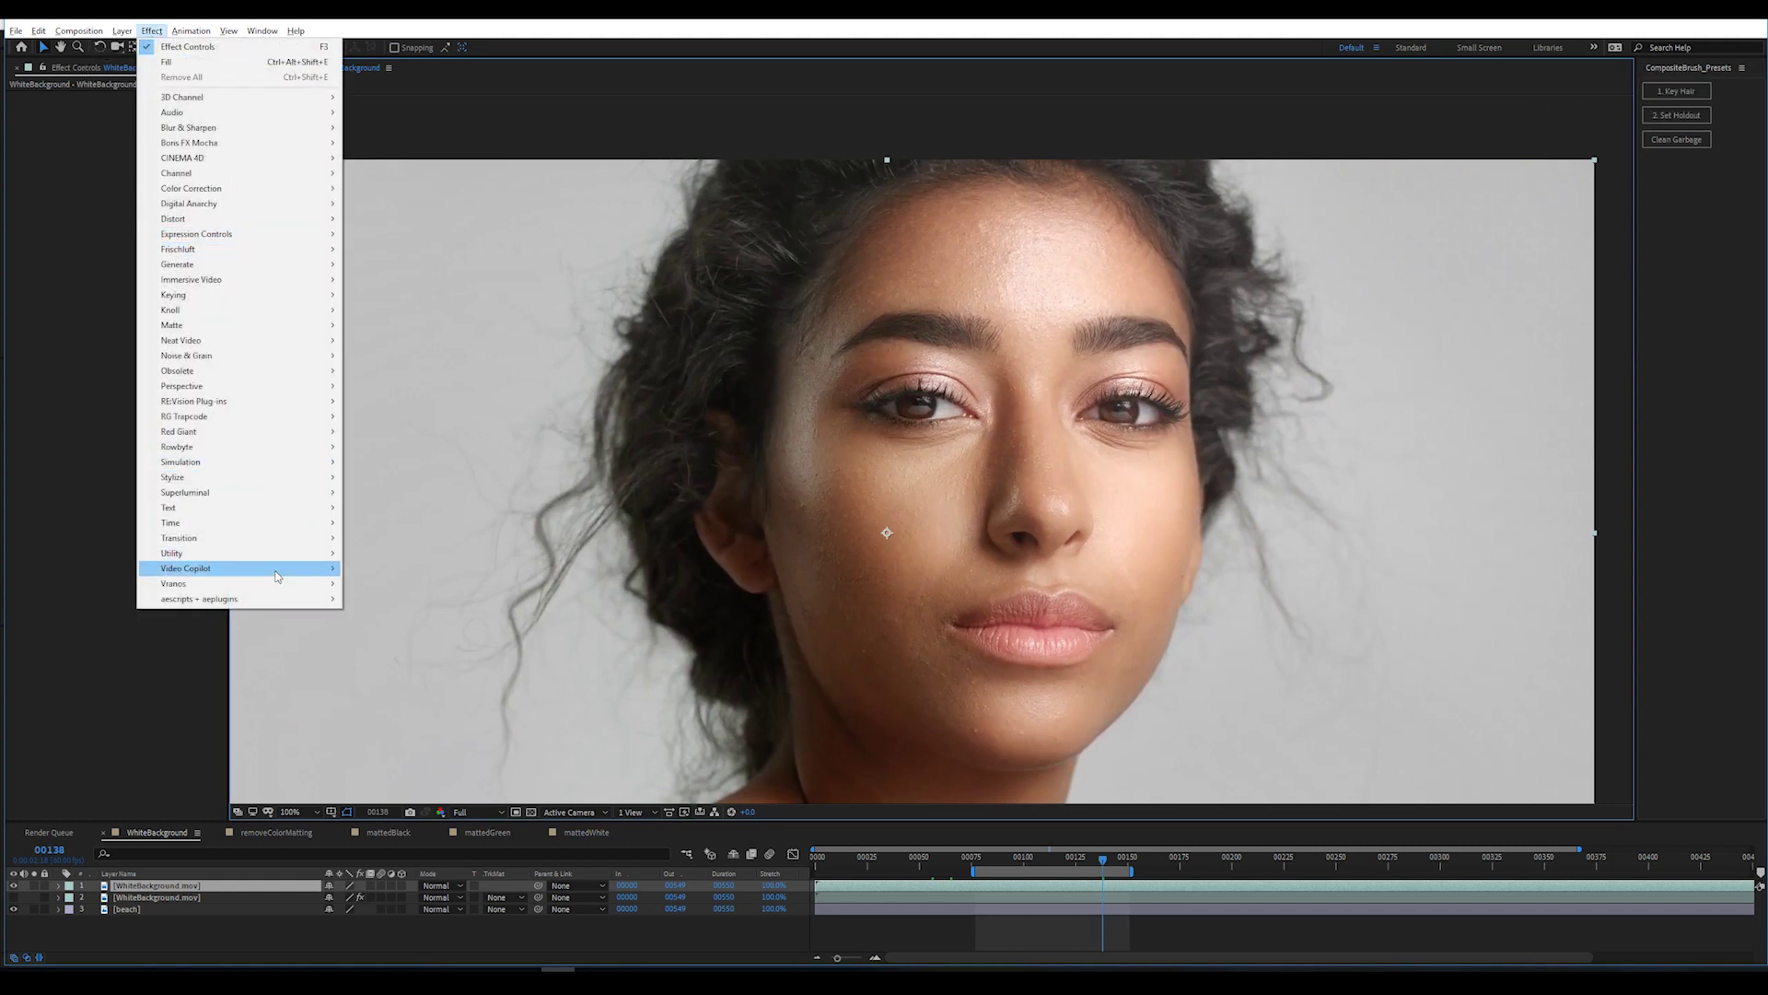
{"action": "mouse_move", "coordinate": [174, 583]}
{"action": "left_click", "coordinate": [399, 586]}
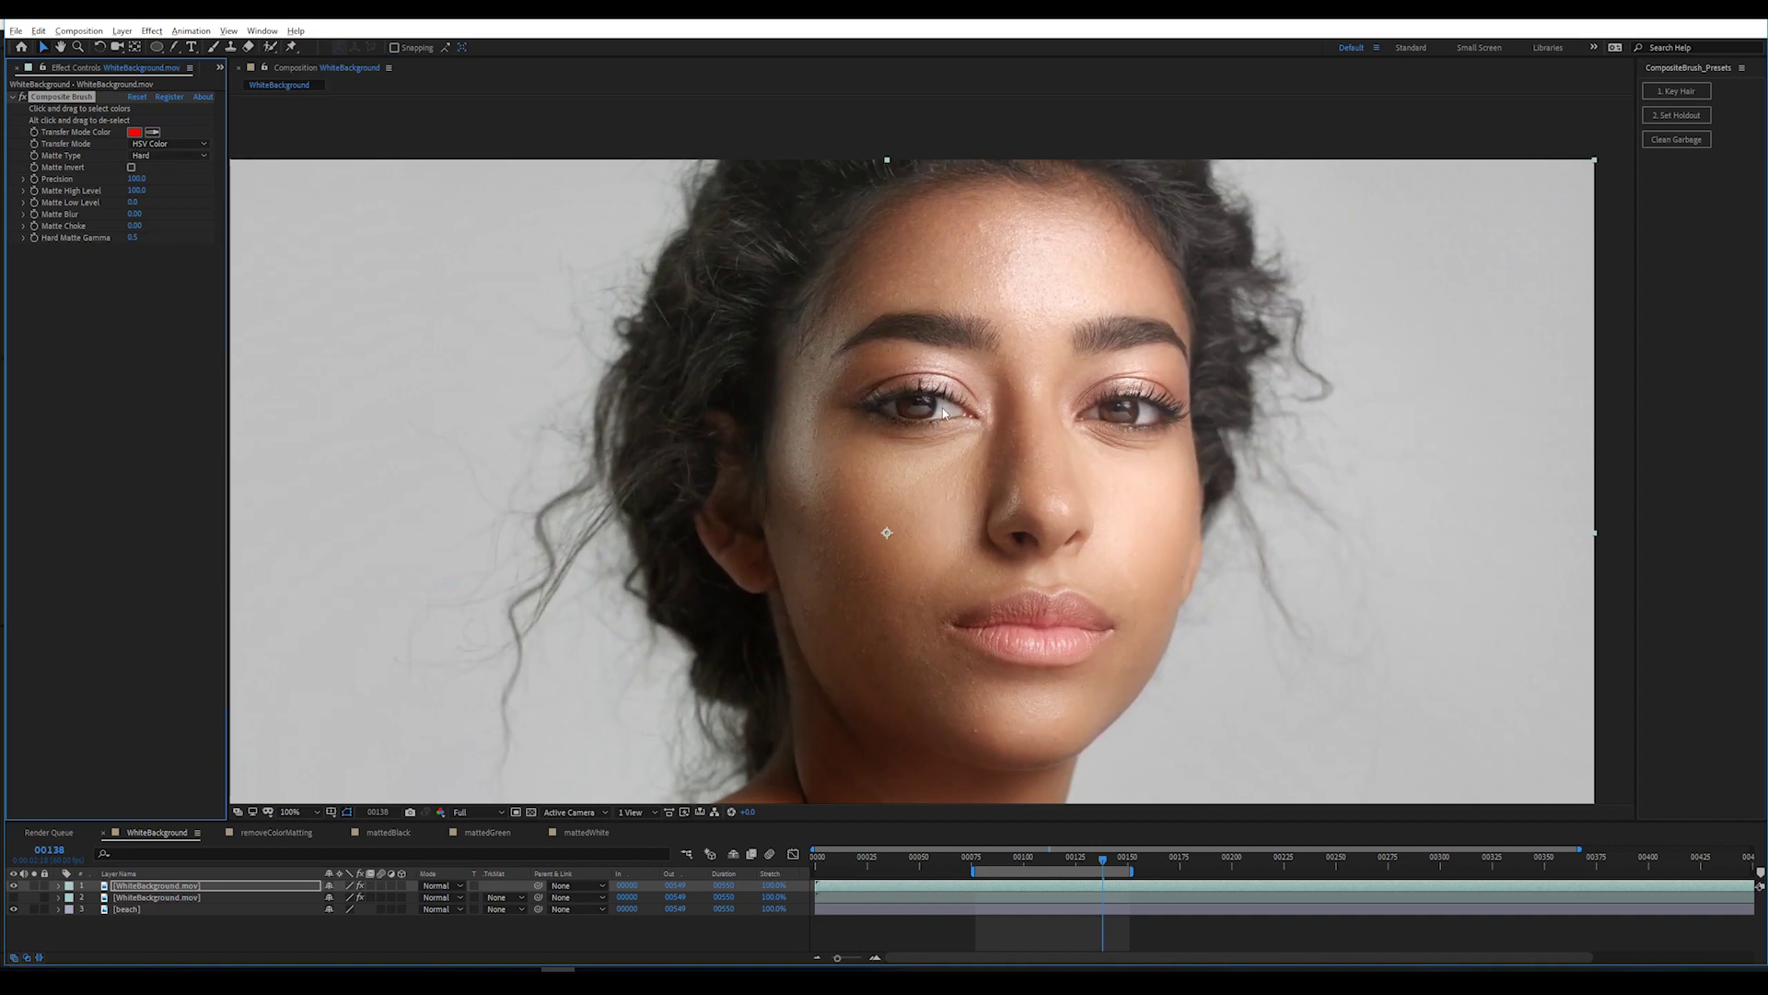
{"action": "left_click", "coordinate": [166, 144]}
{"action": "left_click", "coordinate": [170, 235]}
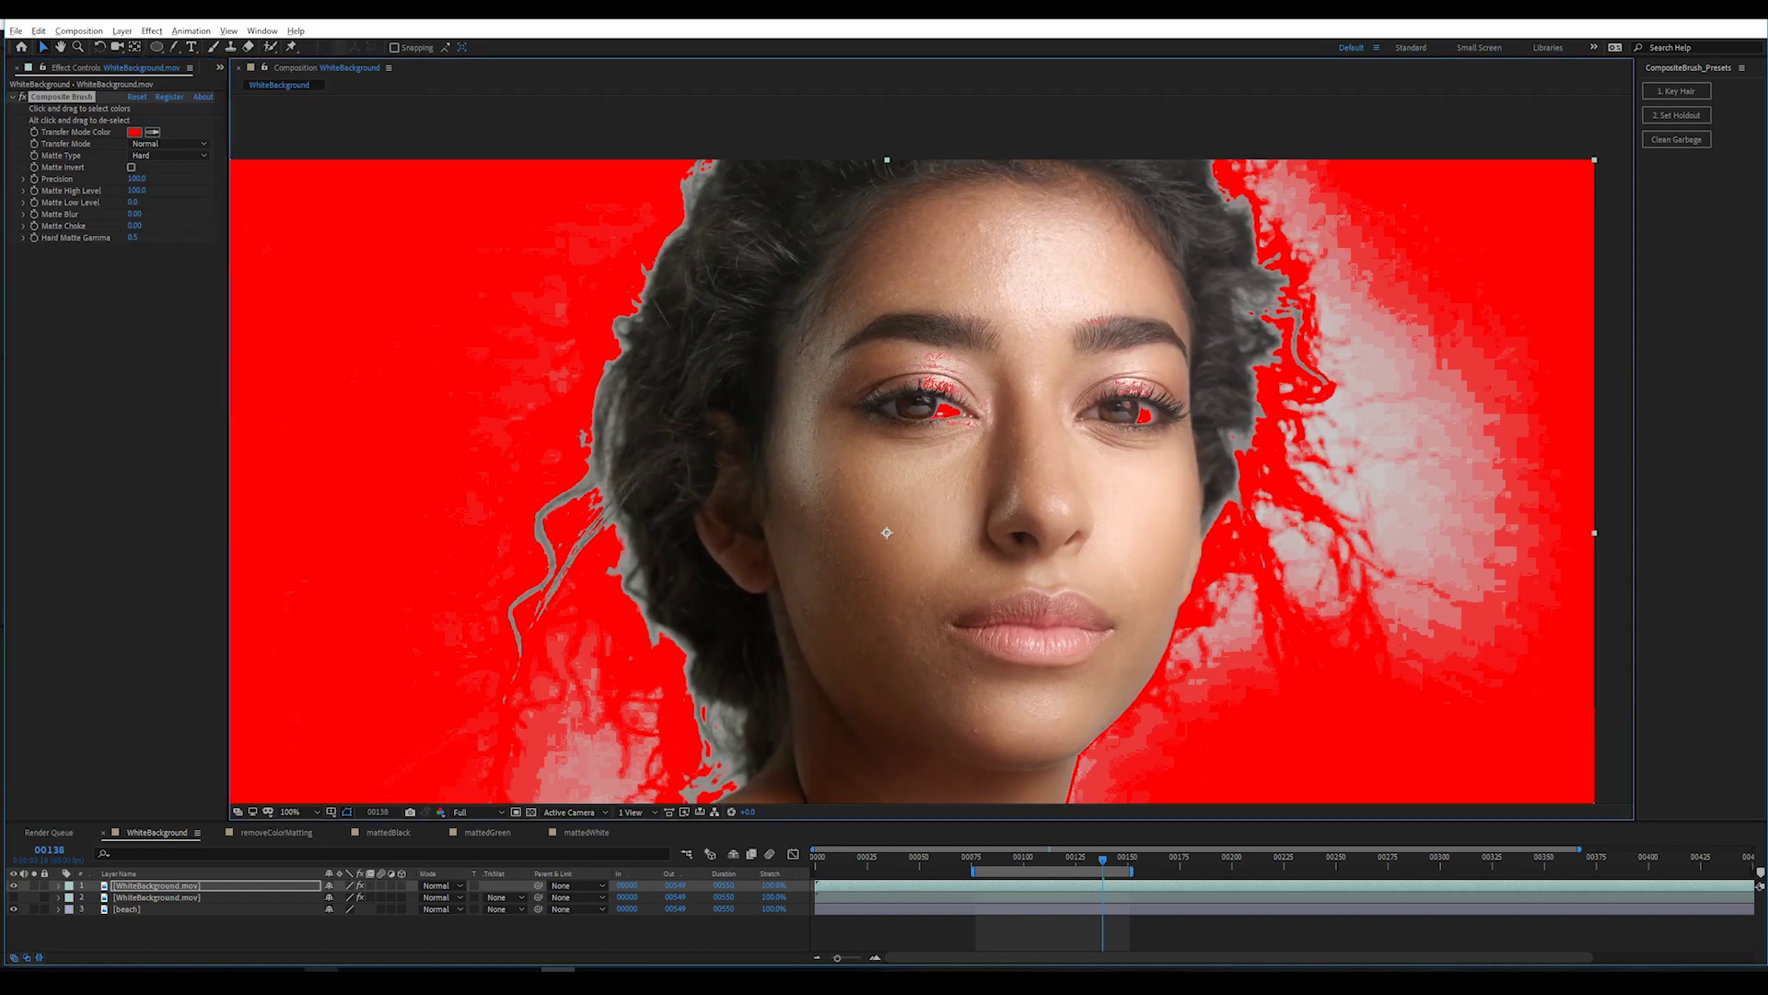
{"action": "left_click", "coordinate": [224, 890]}
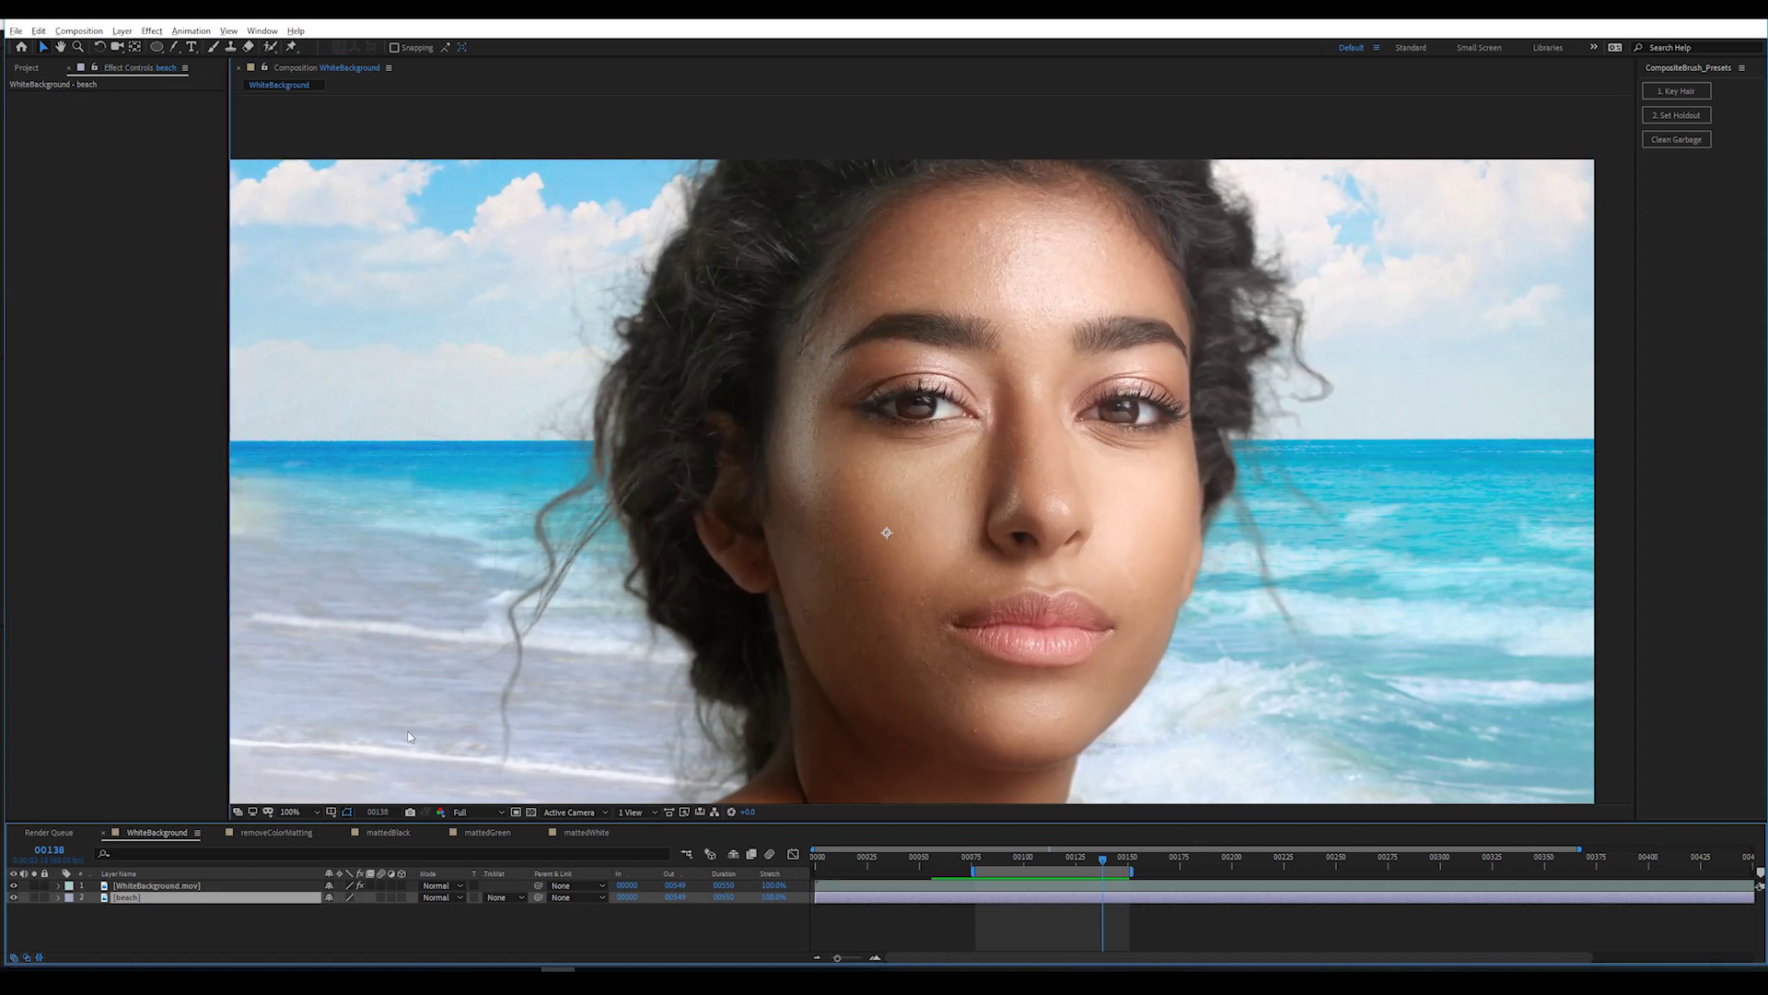
Apply Channel > CC Composite to the WhiteBackground layer and uncheck RGB Only.
{"action": "key", "text": "shift+Up"}
{"action": "key", "text": "shift+Up"}
{"action": "key", "text": "shift+Up"}
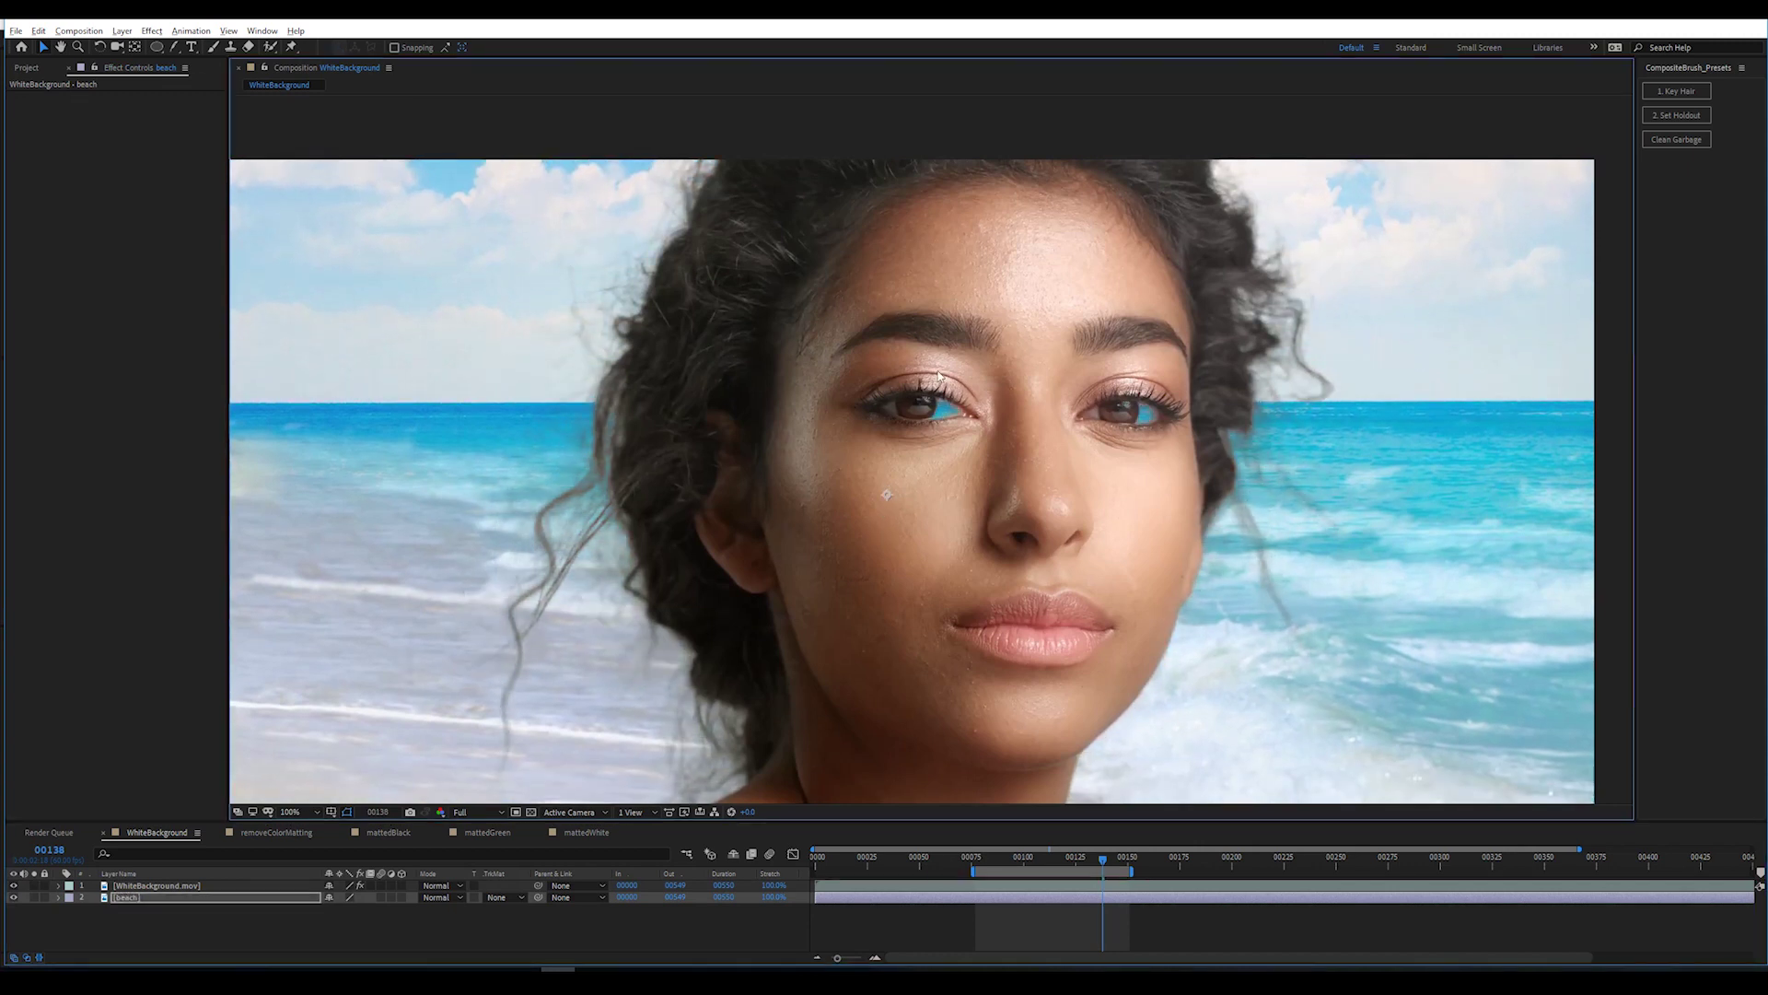
{"action": "left_click", "coordinate": [160, 884]}
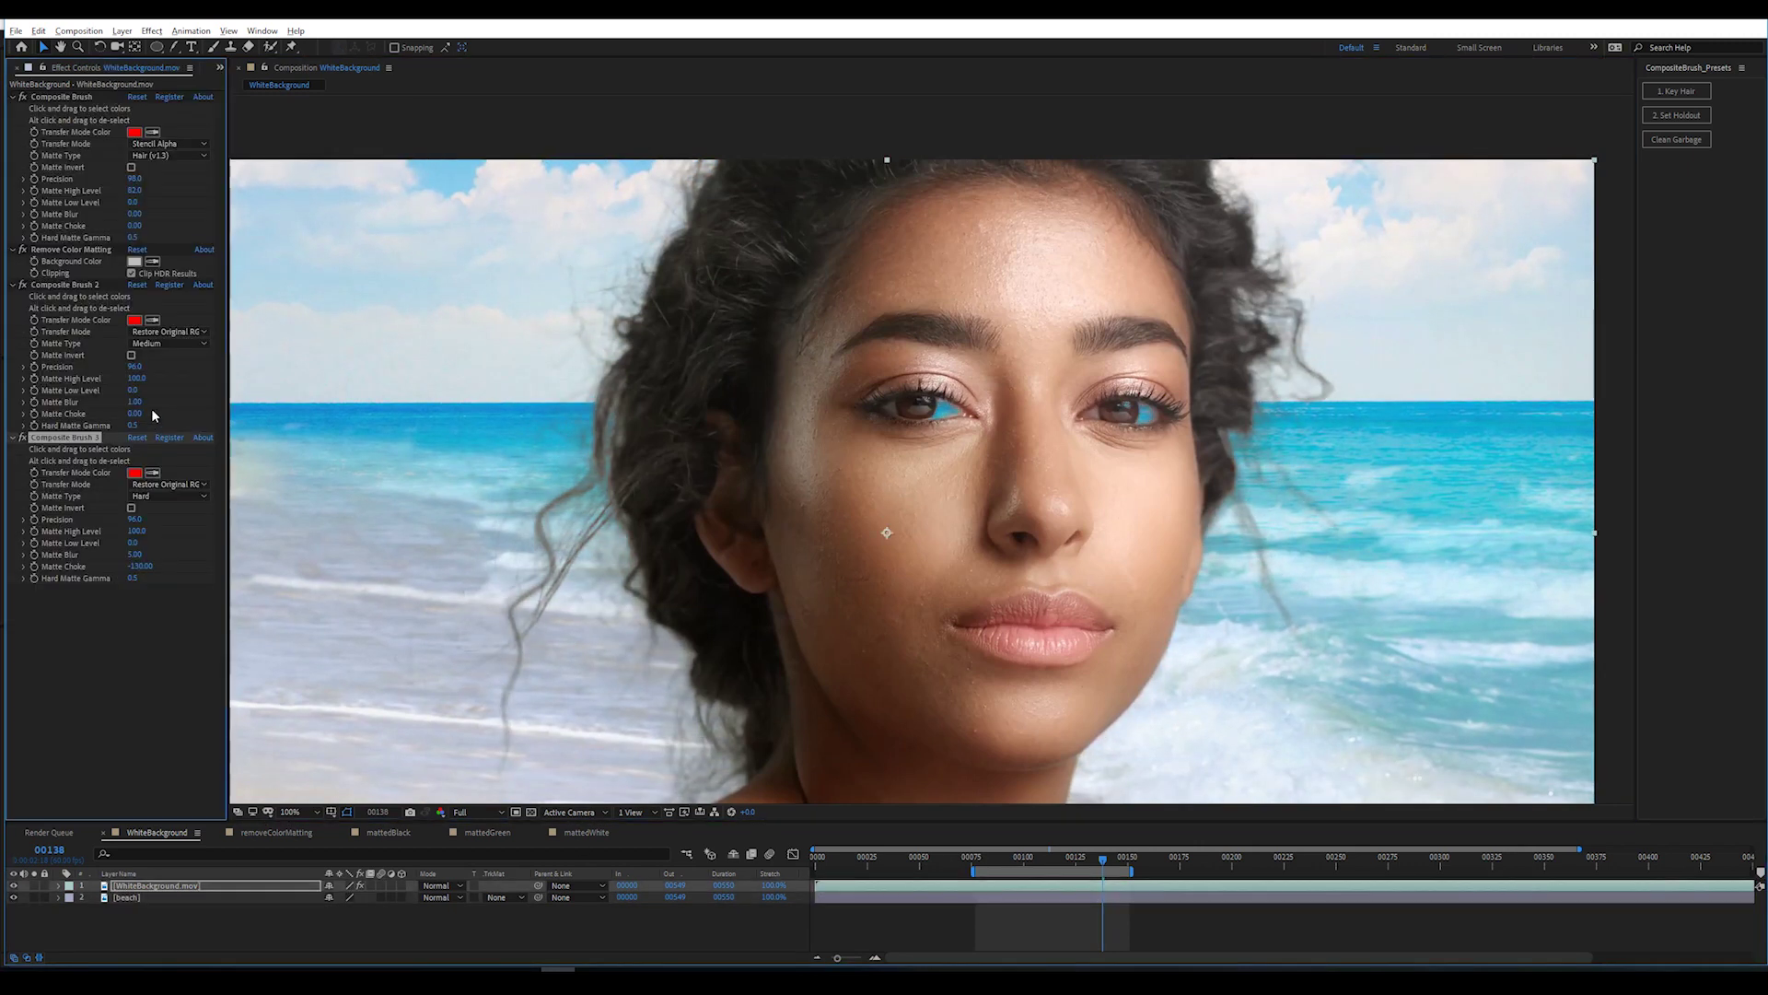
{"action": "left_click", "coordinate": [151, 30]}
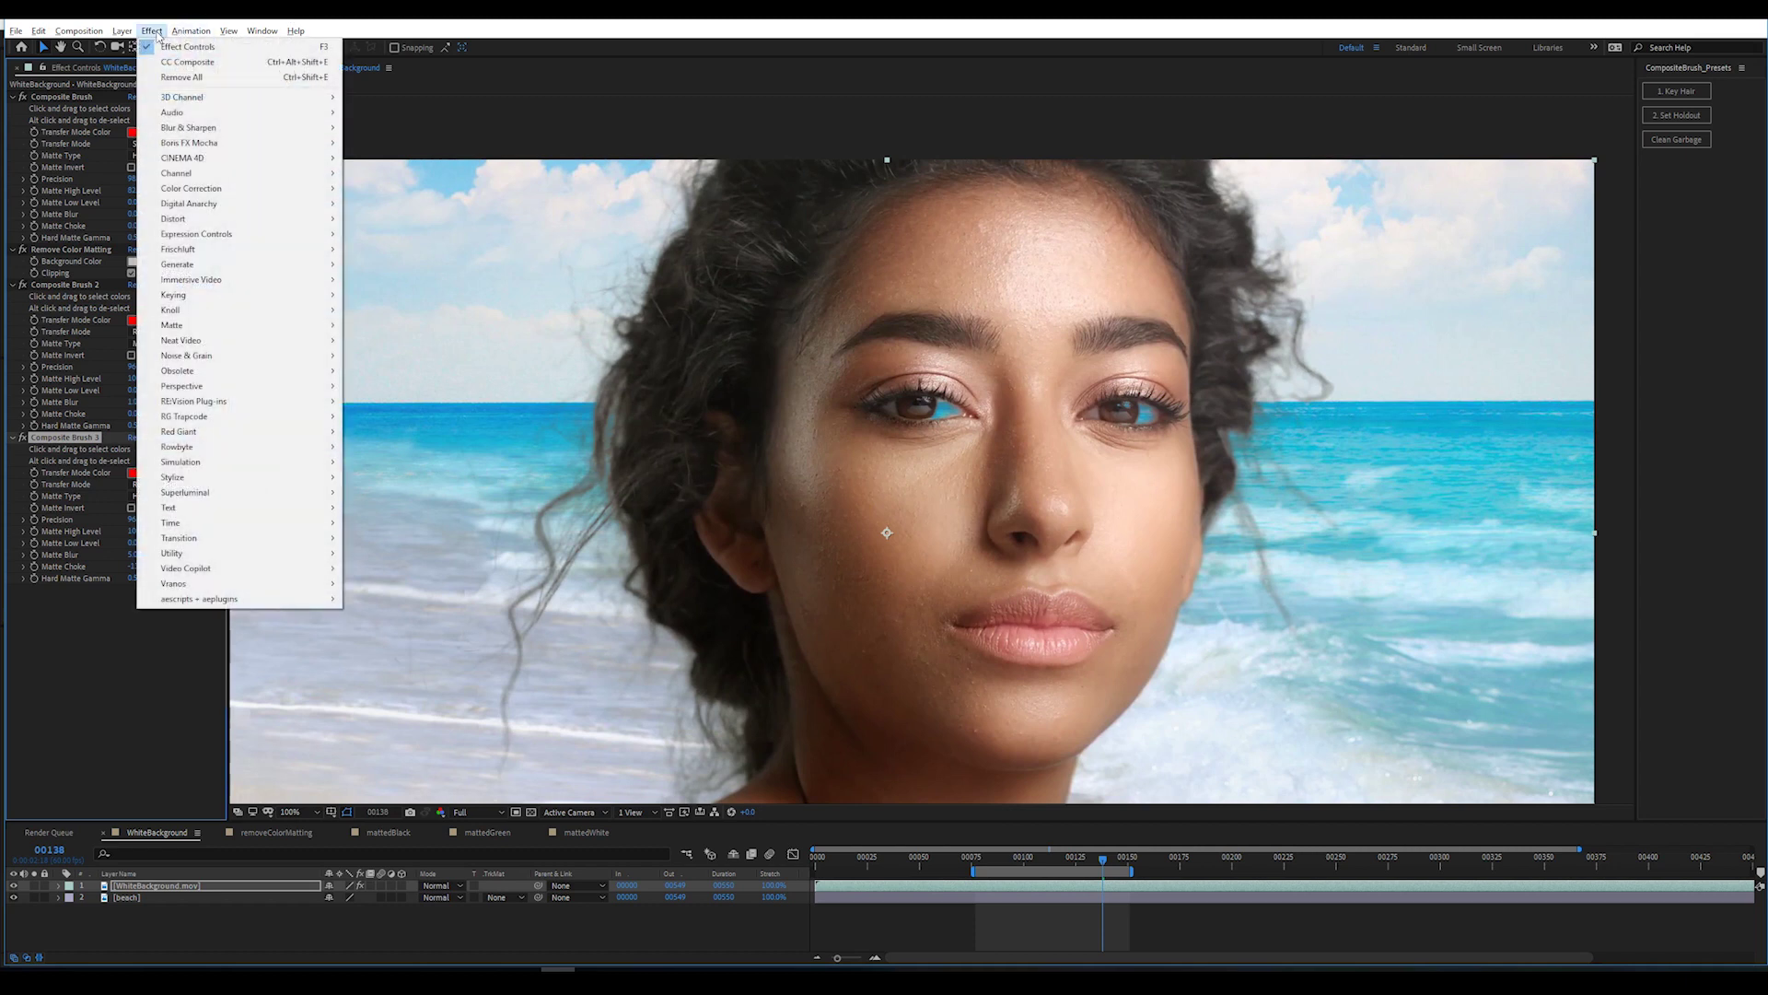
{"action": "mouse_move", "coordinate": [177, 173]}
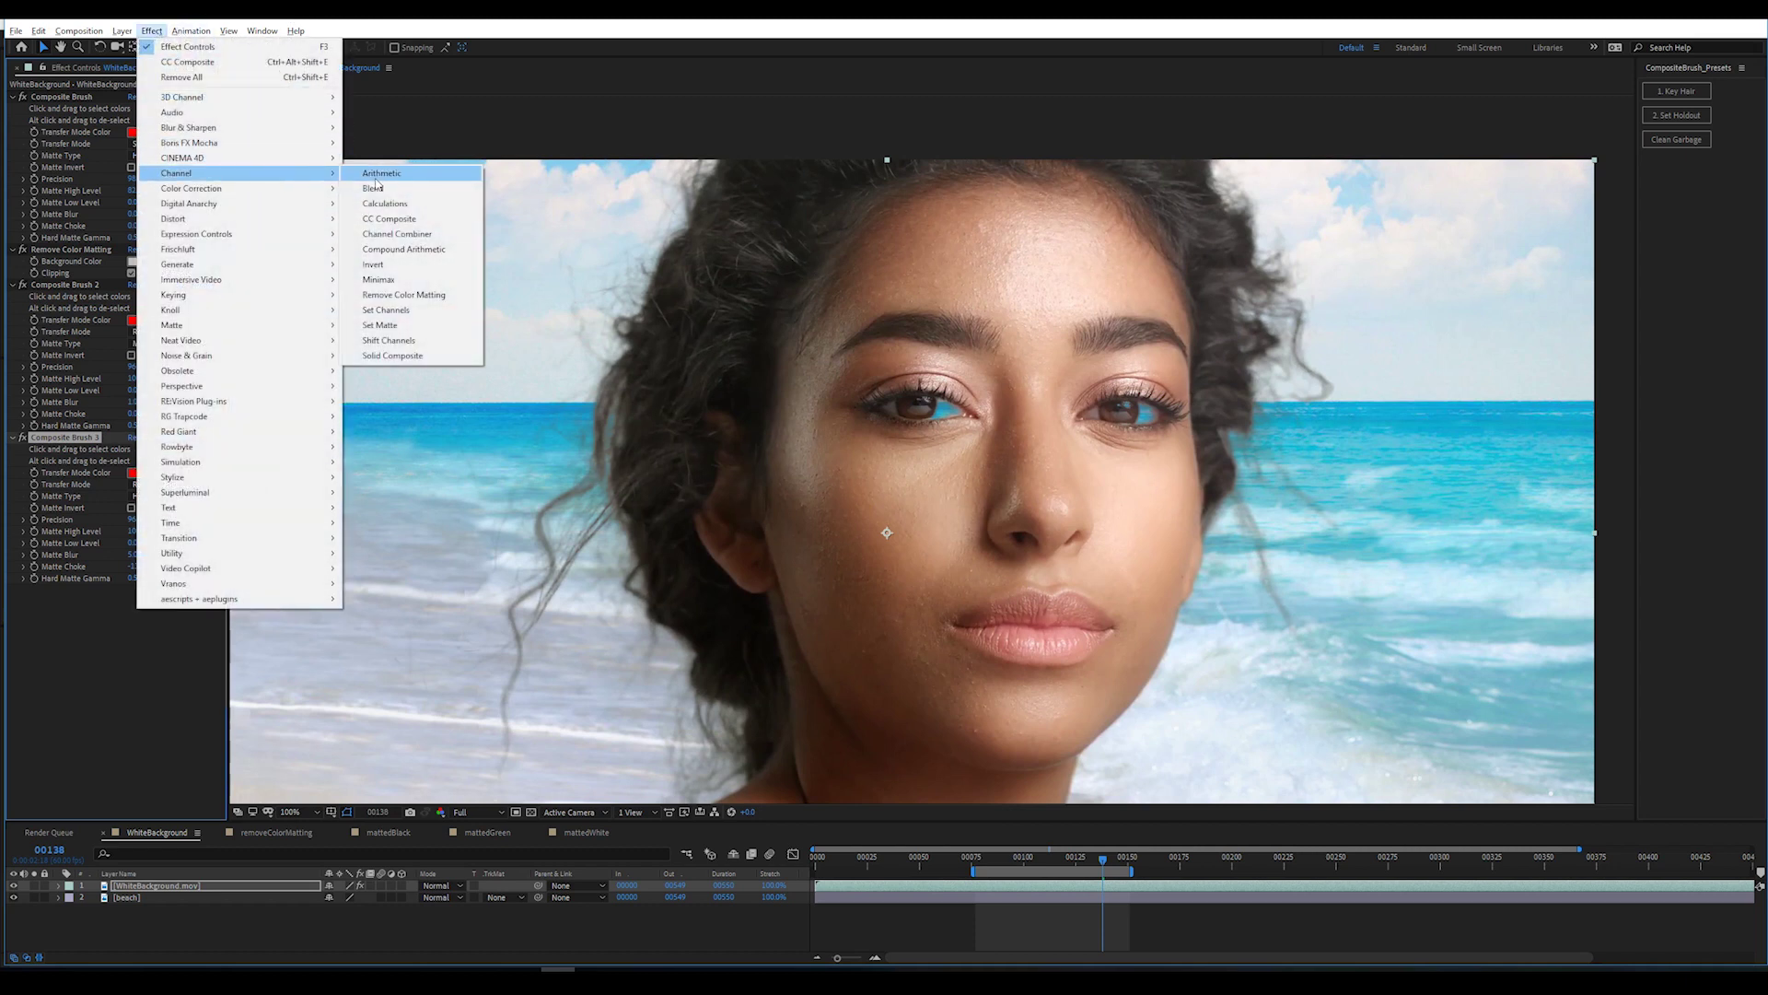
{"action": "left_click", "coordinate": [389, 219]}
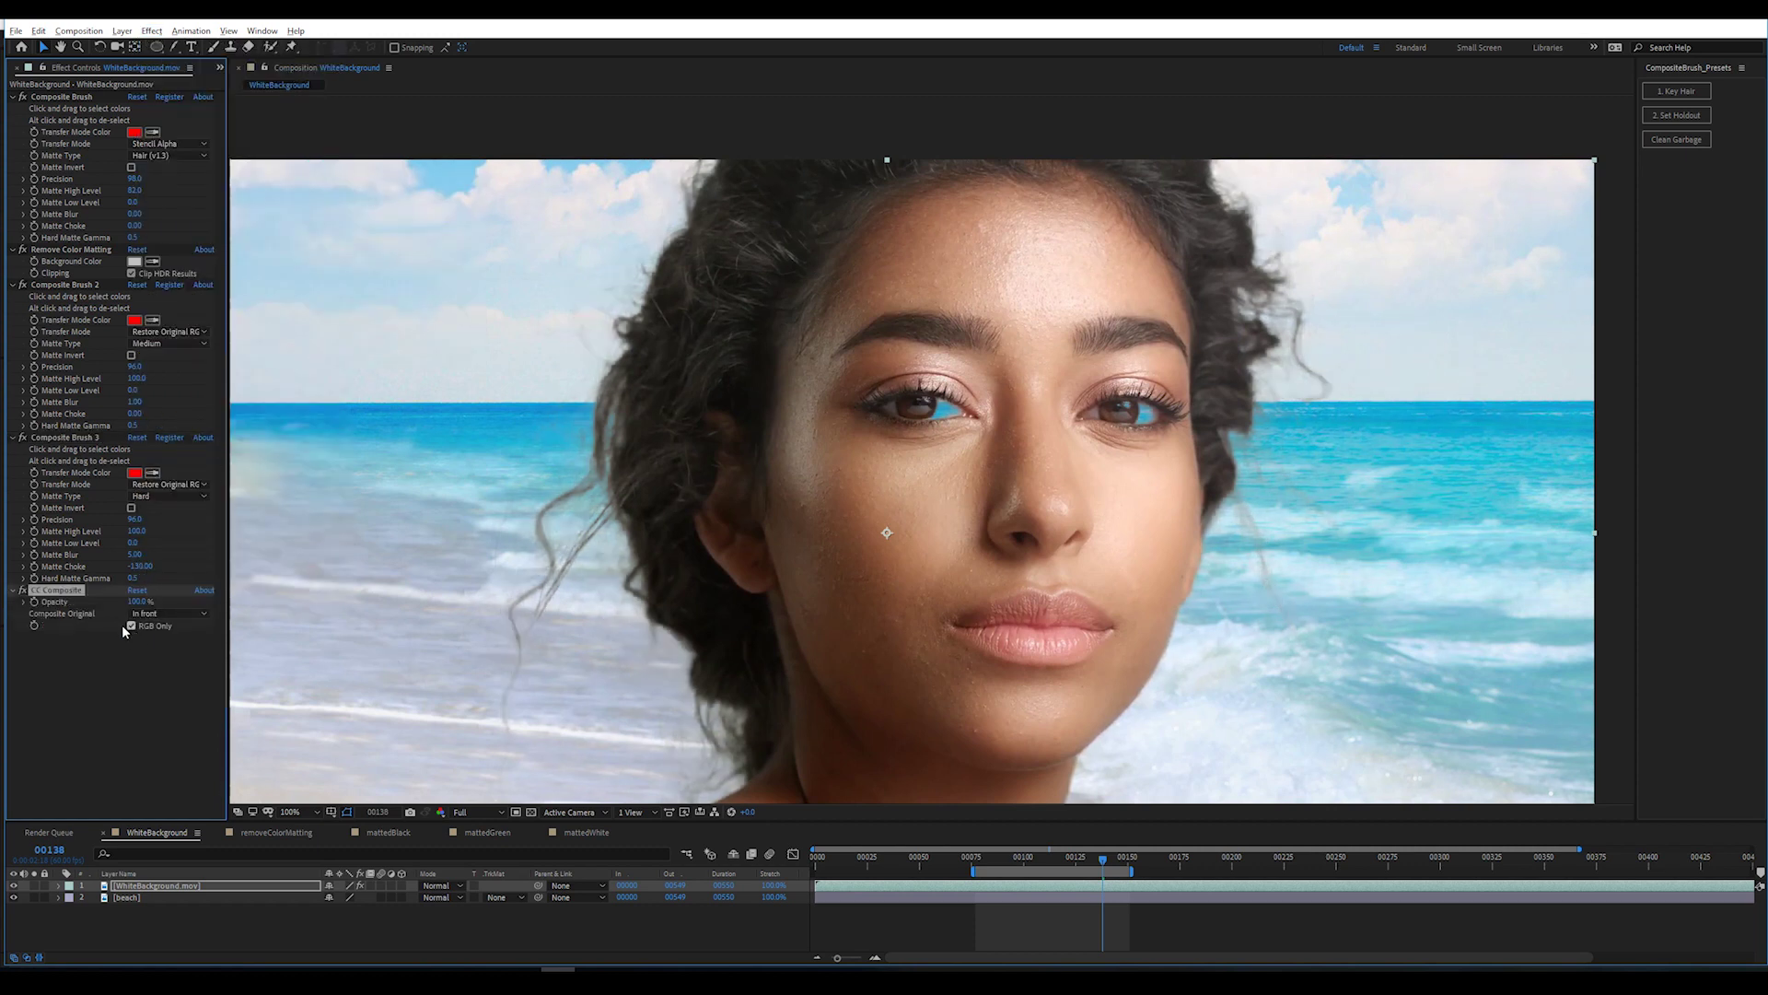
{"action": "left_click", "coordinate": [32, 591]}
{"action": "left_click", "coordinate": [32, 592]}
{"action": "left_click", "coordinate": [134, 625]}
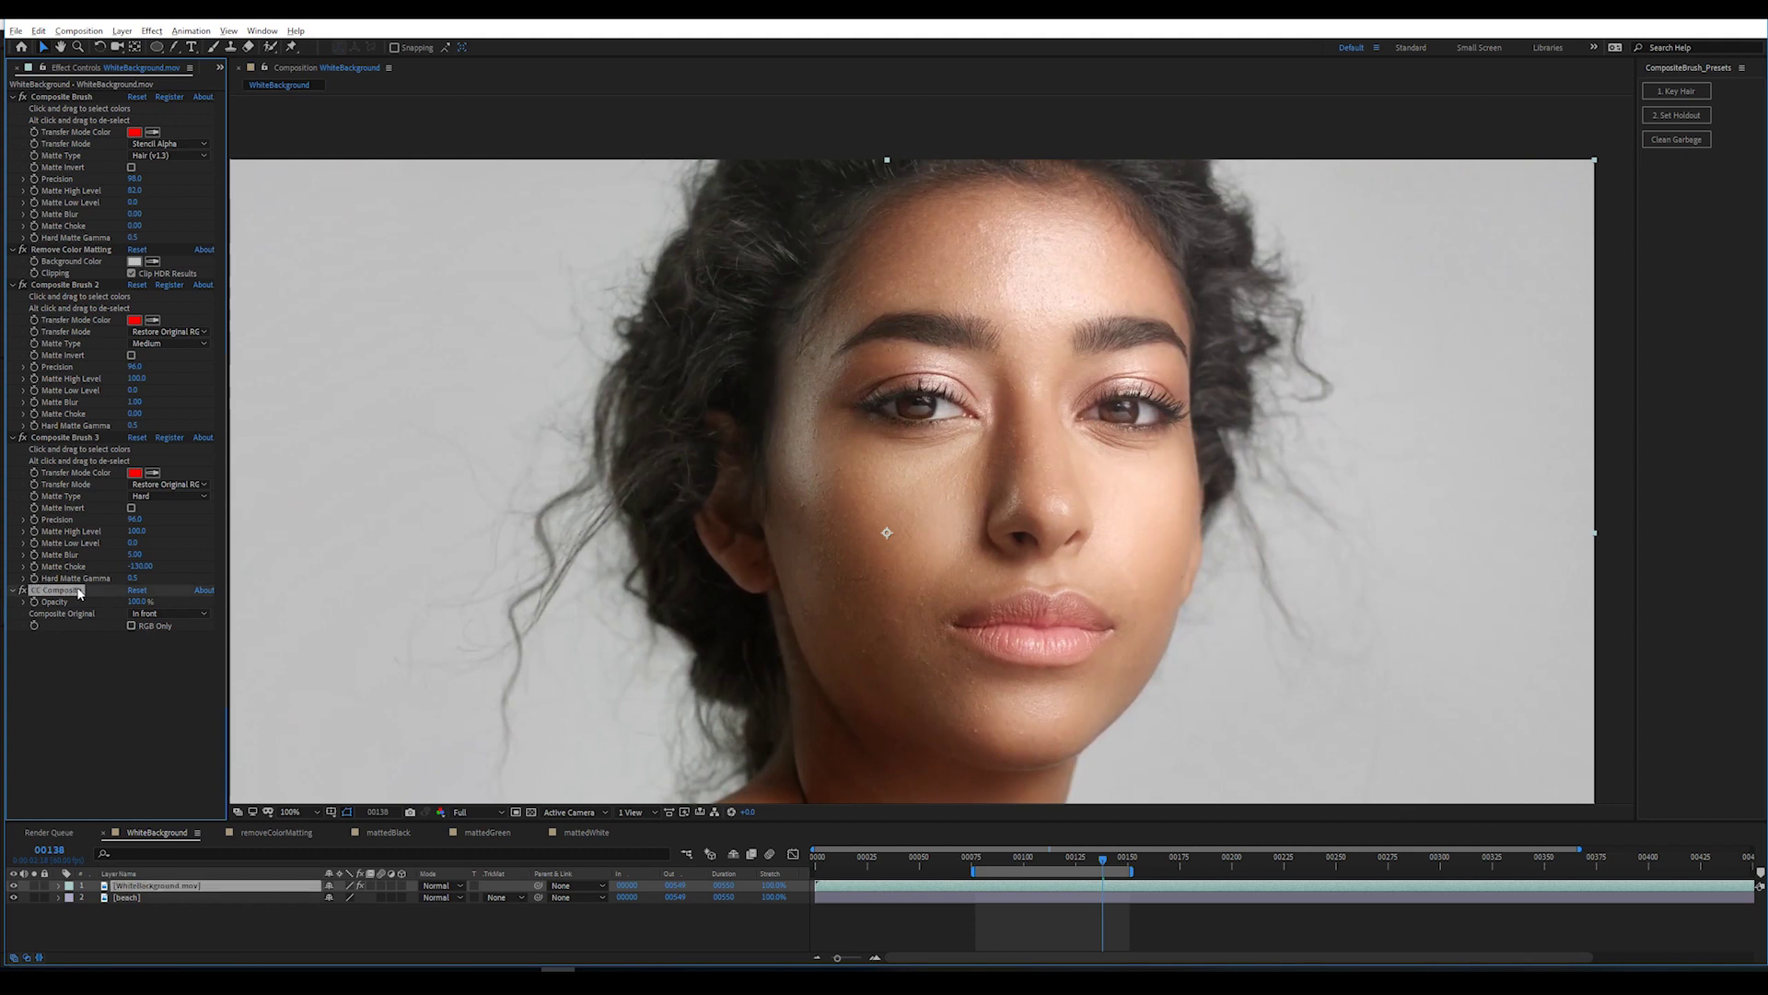
Draw a freeform mask looping around both of the woman's eyes.
{"action": "key", "text": "ctrl+b"}
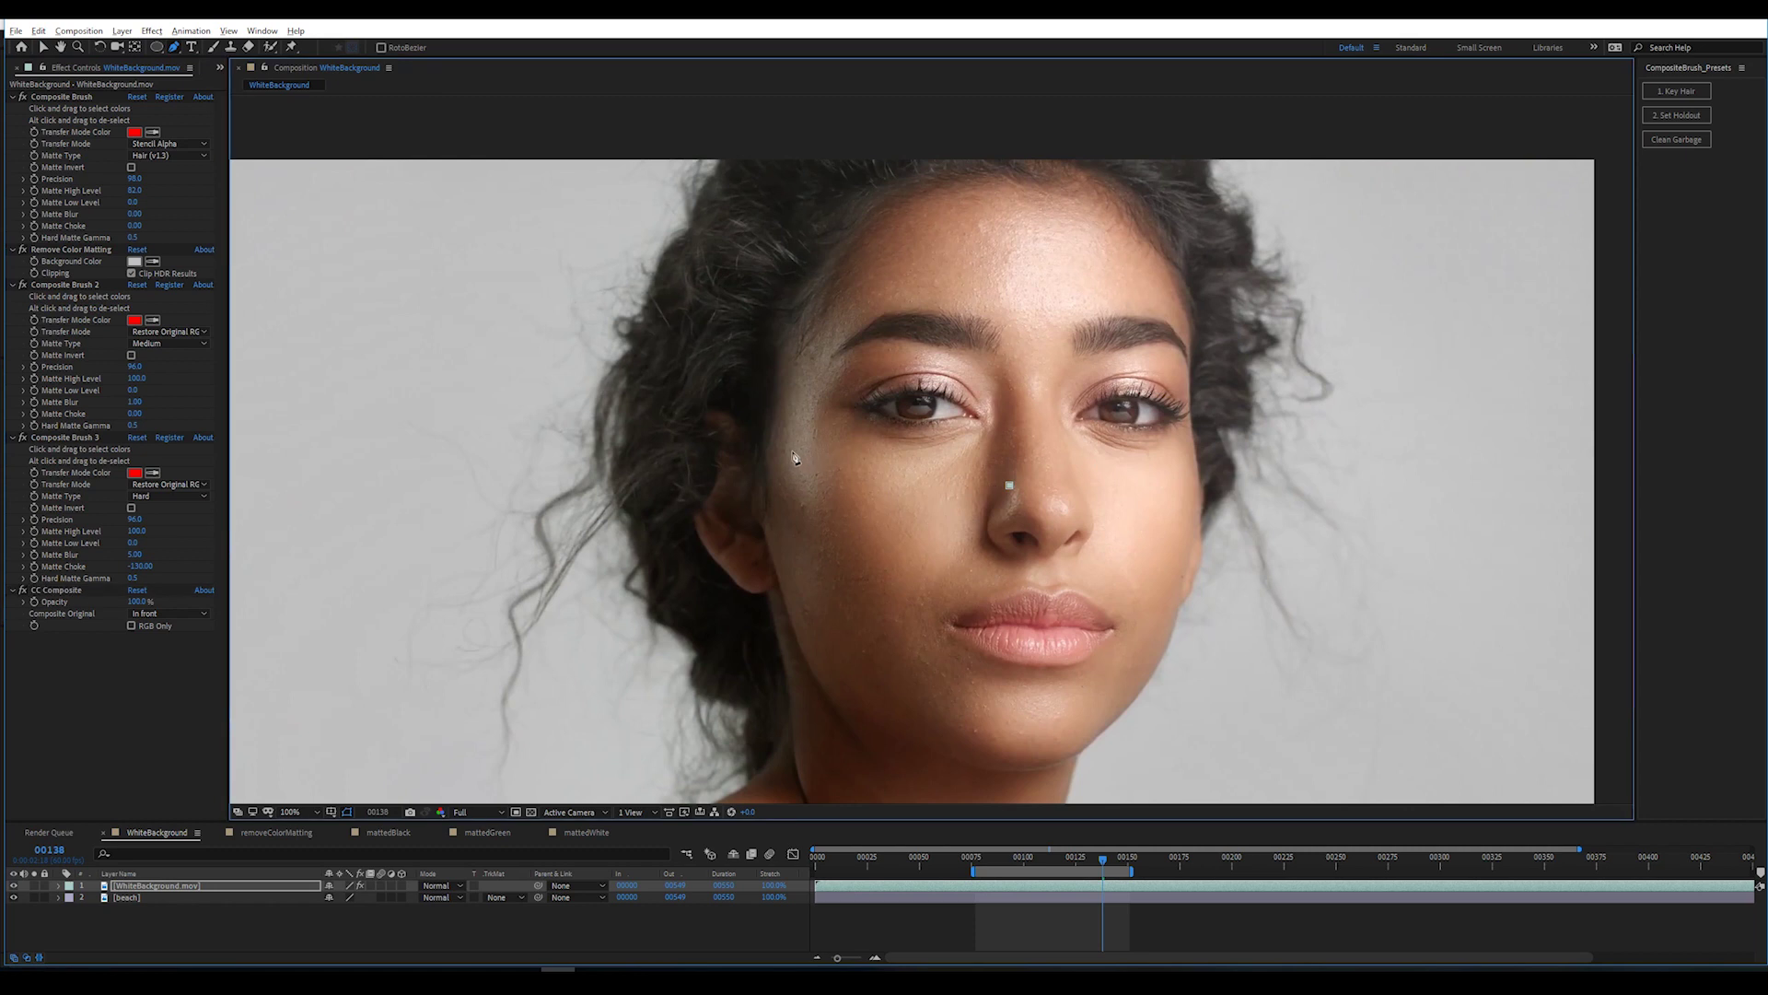
{"action": "left_click_drag", "start_coordinate": [797, 459], "coordinate": [965, 484]}
{"action": "left_click_drag", "start_coordinate": [873, 256], "coordinate": [879, 321]}
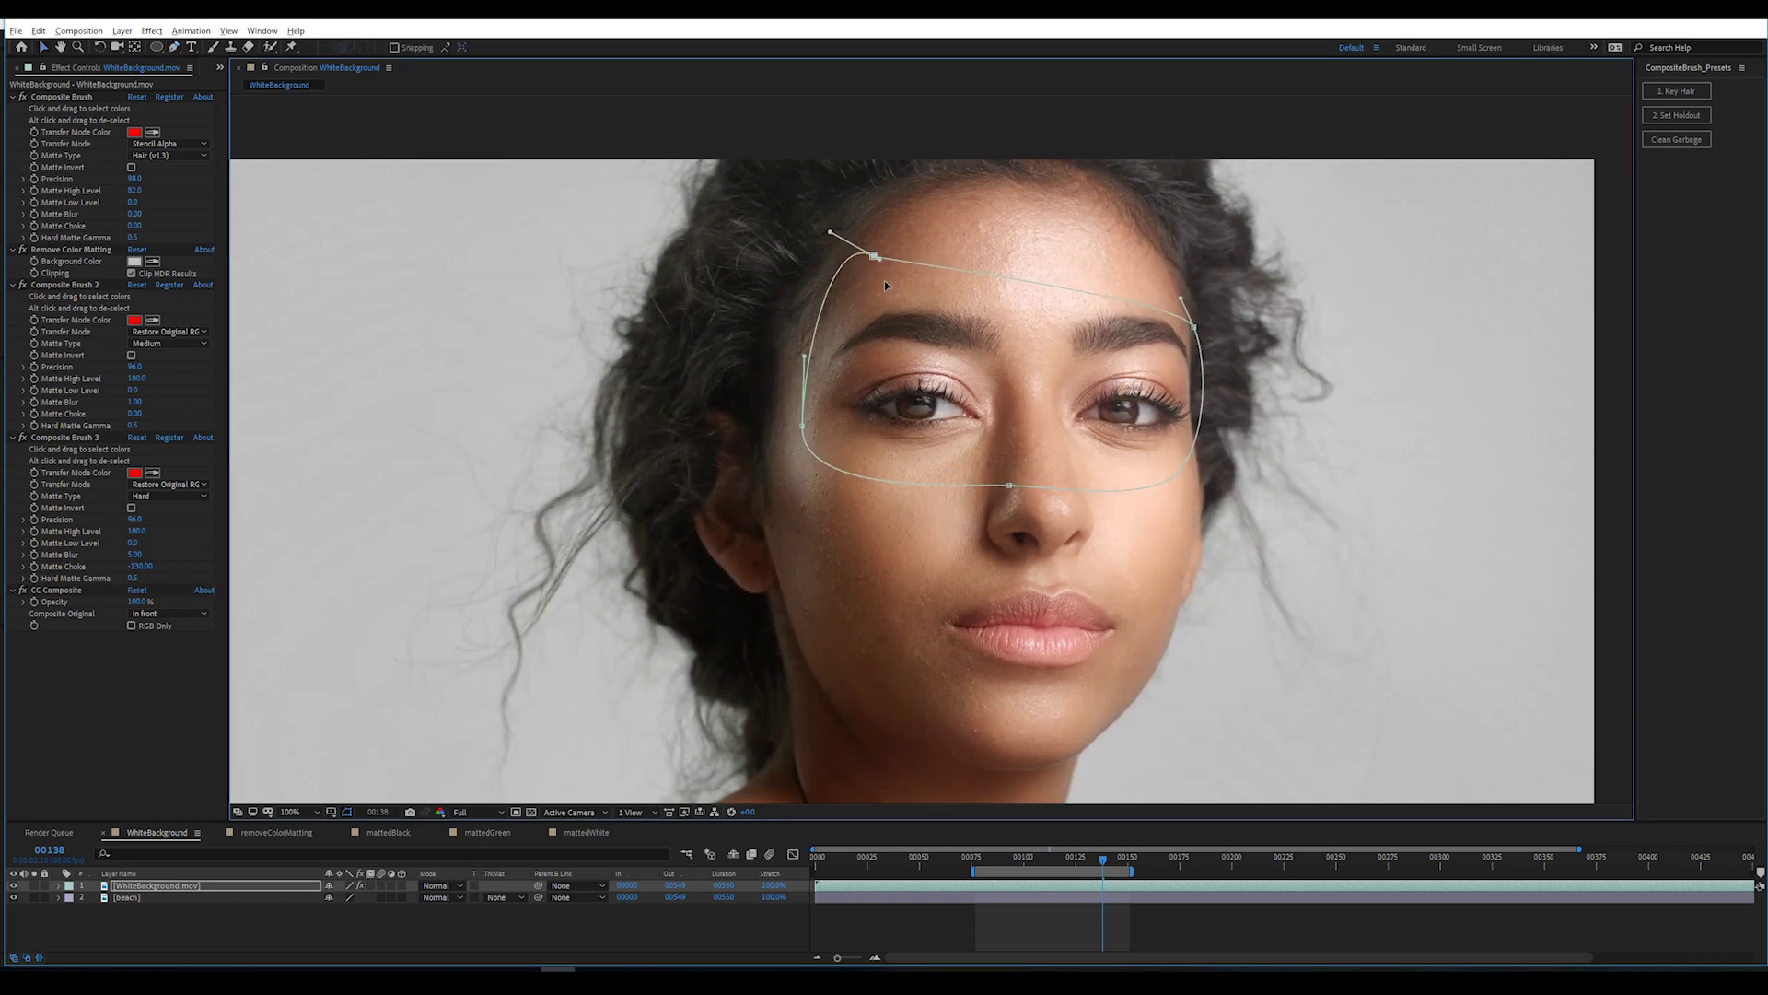
{"action": "left_click_drag", "start_coordinate": [1194, 328], "coordinate": [1188, 344]}
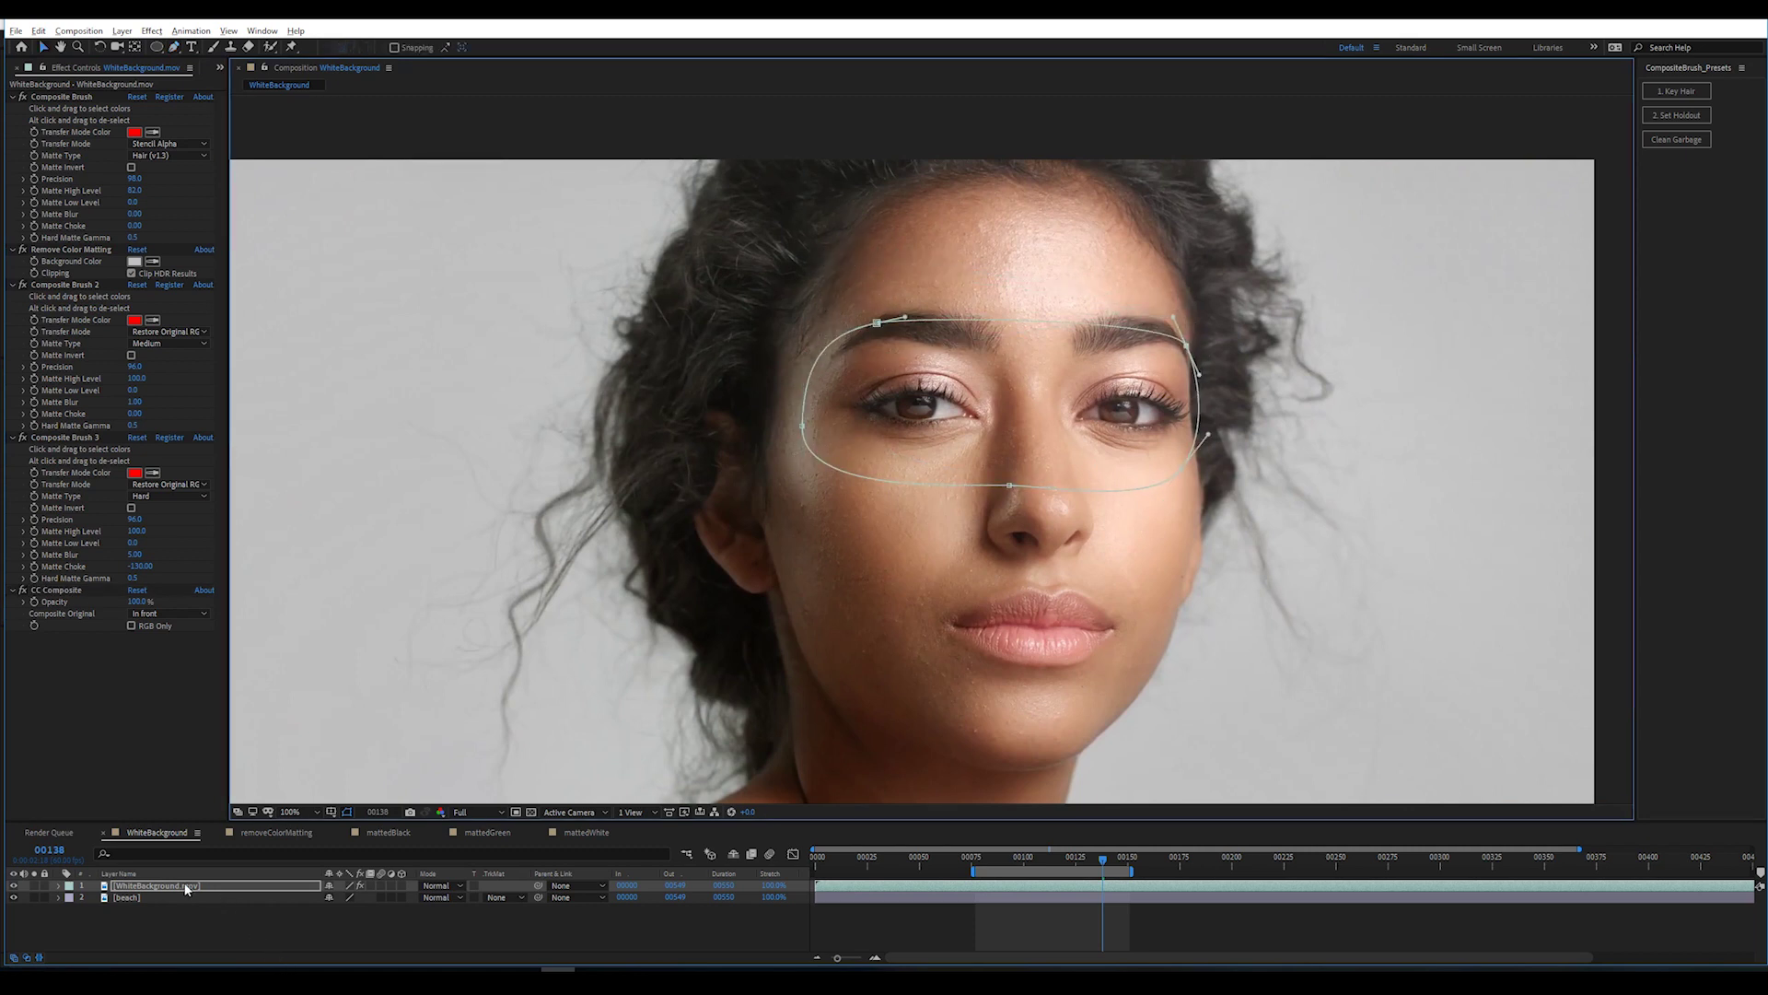
Set CC Composite's Compositing Options Mask Reference 1 to Mask 1 in the timeline.
{"action": "key", "text": "e"}
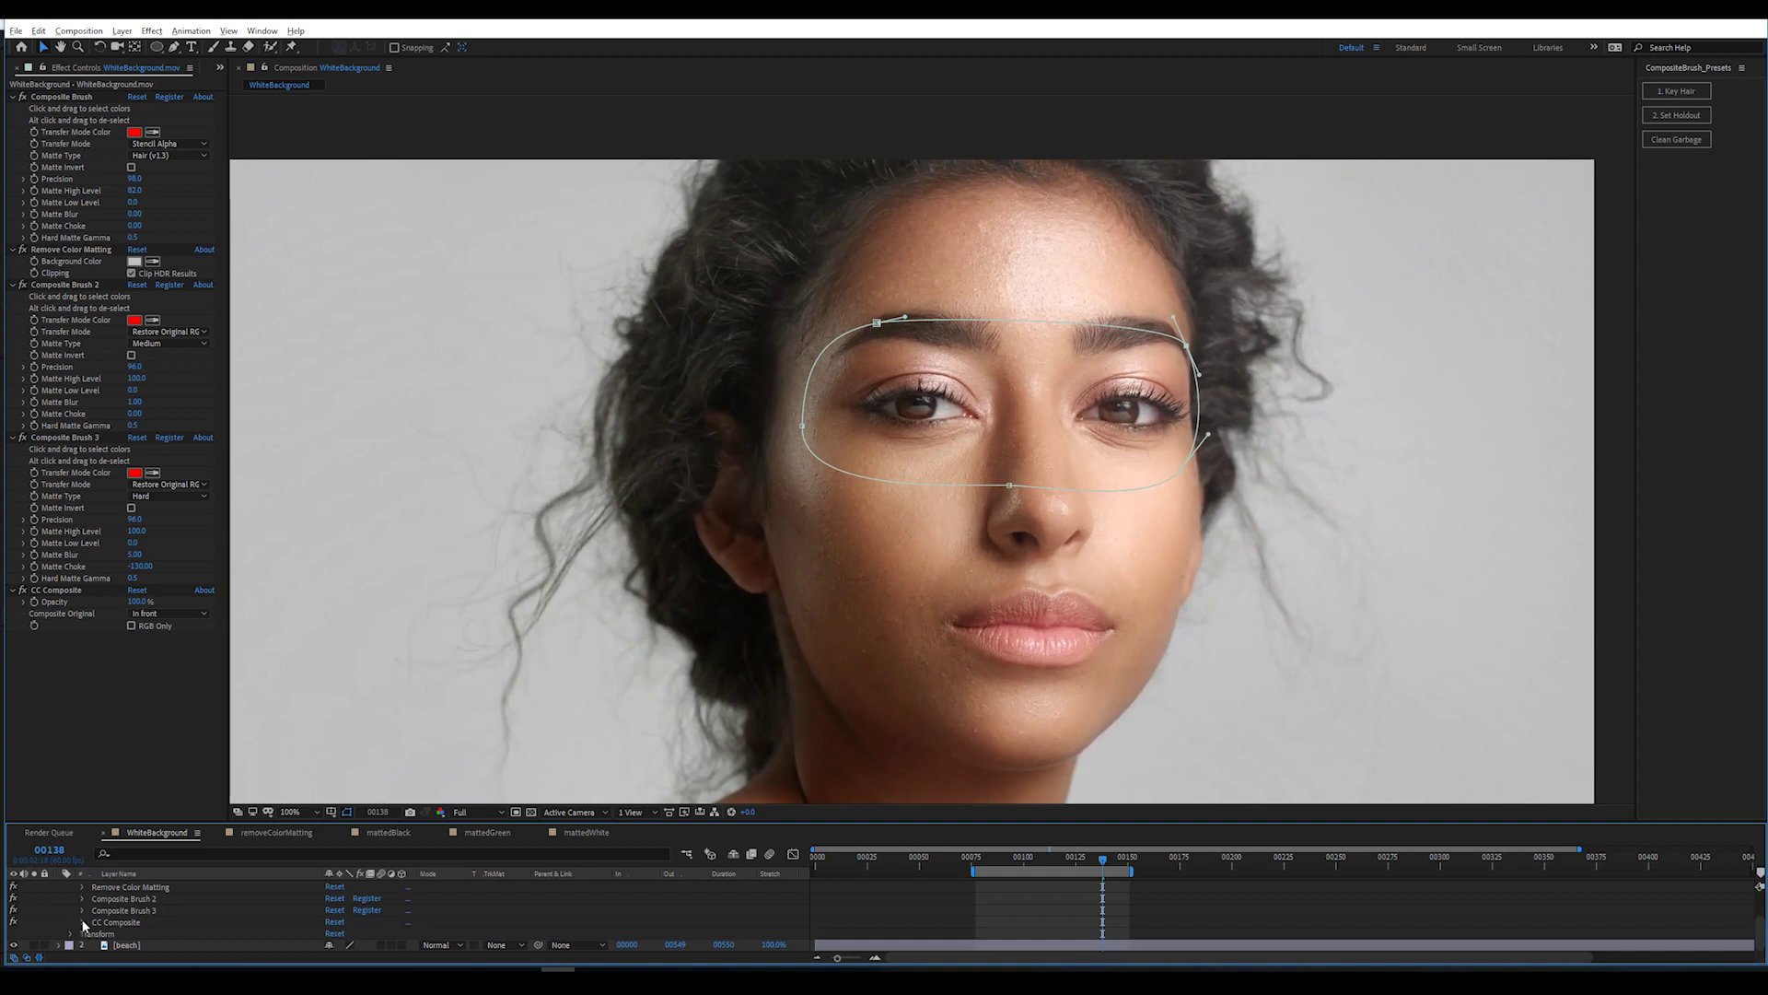
{"action": "left_click", "coordinate": [83, 924]}
{"action": "scroll", "coordinate": [126, 906], "scroll_direction": "down", "scroll_amount": 2}
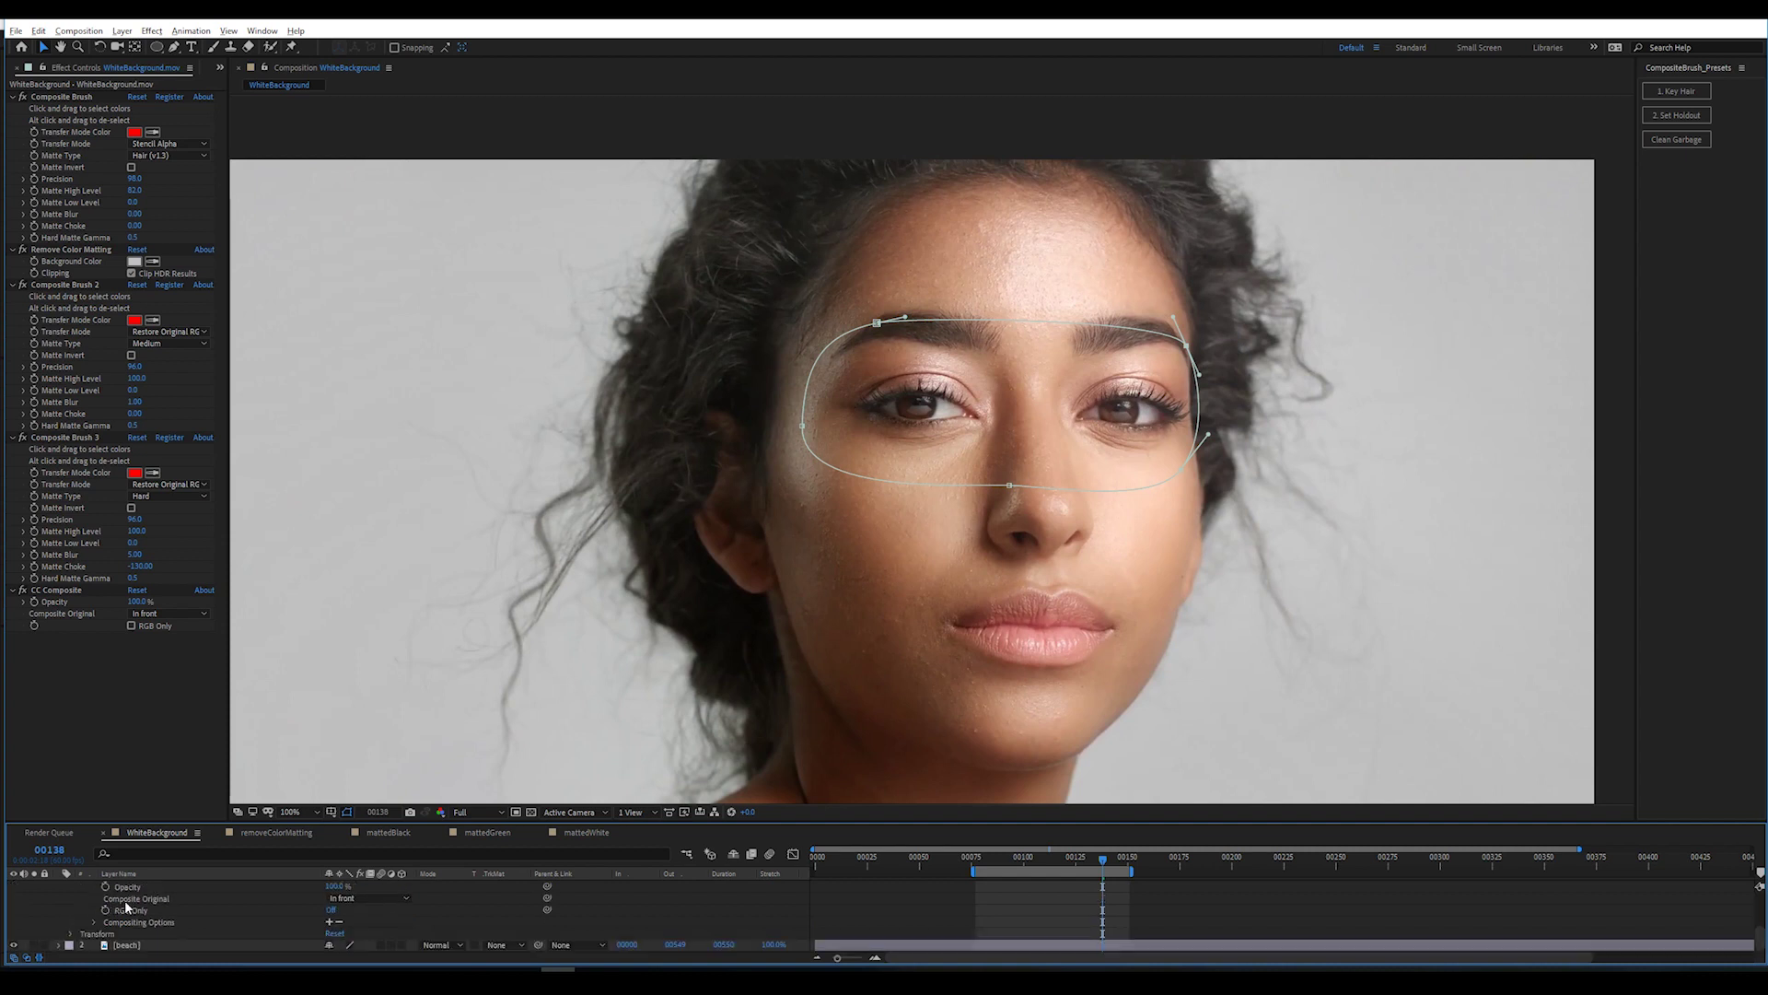
{"action": "left_click", "coordinate": [329, 930]}
{"action": "left_click", "coordinate": [343, 935]}
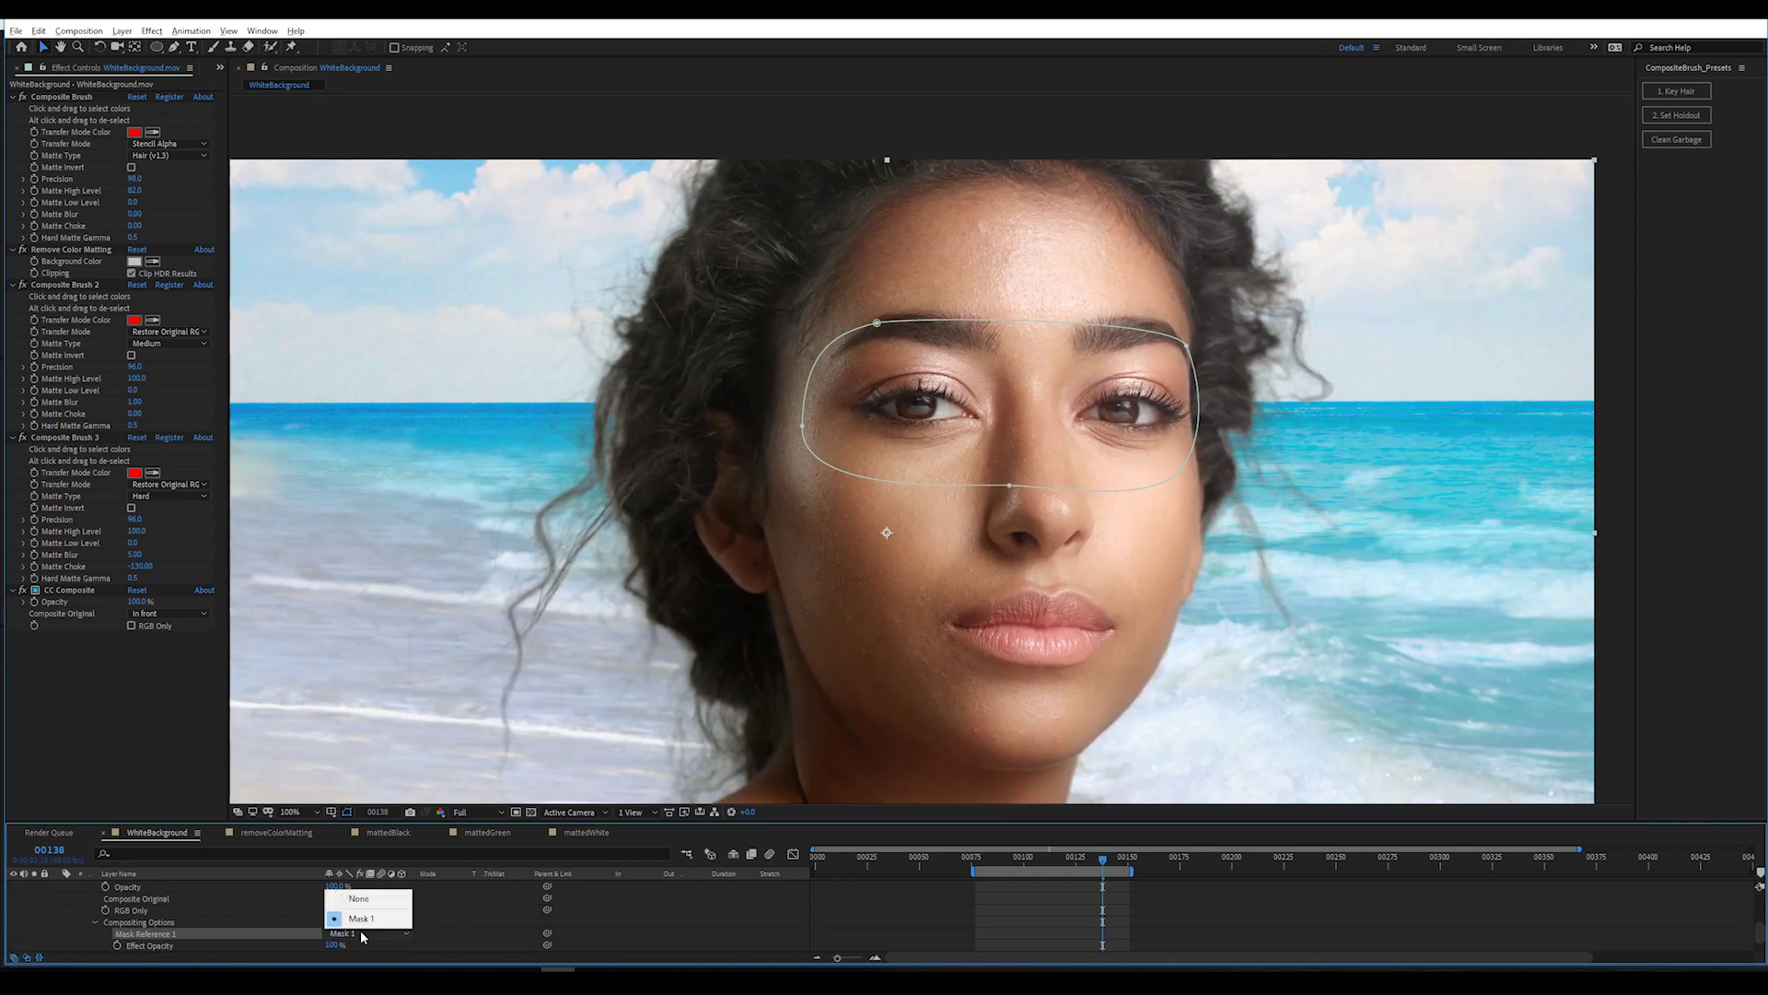
{"action": "left_click", "coordinate": [491, 908]}
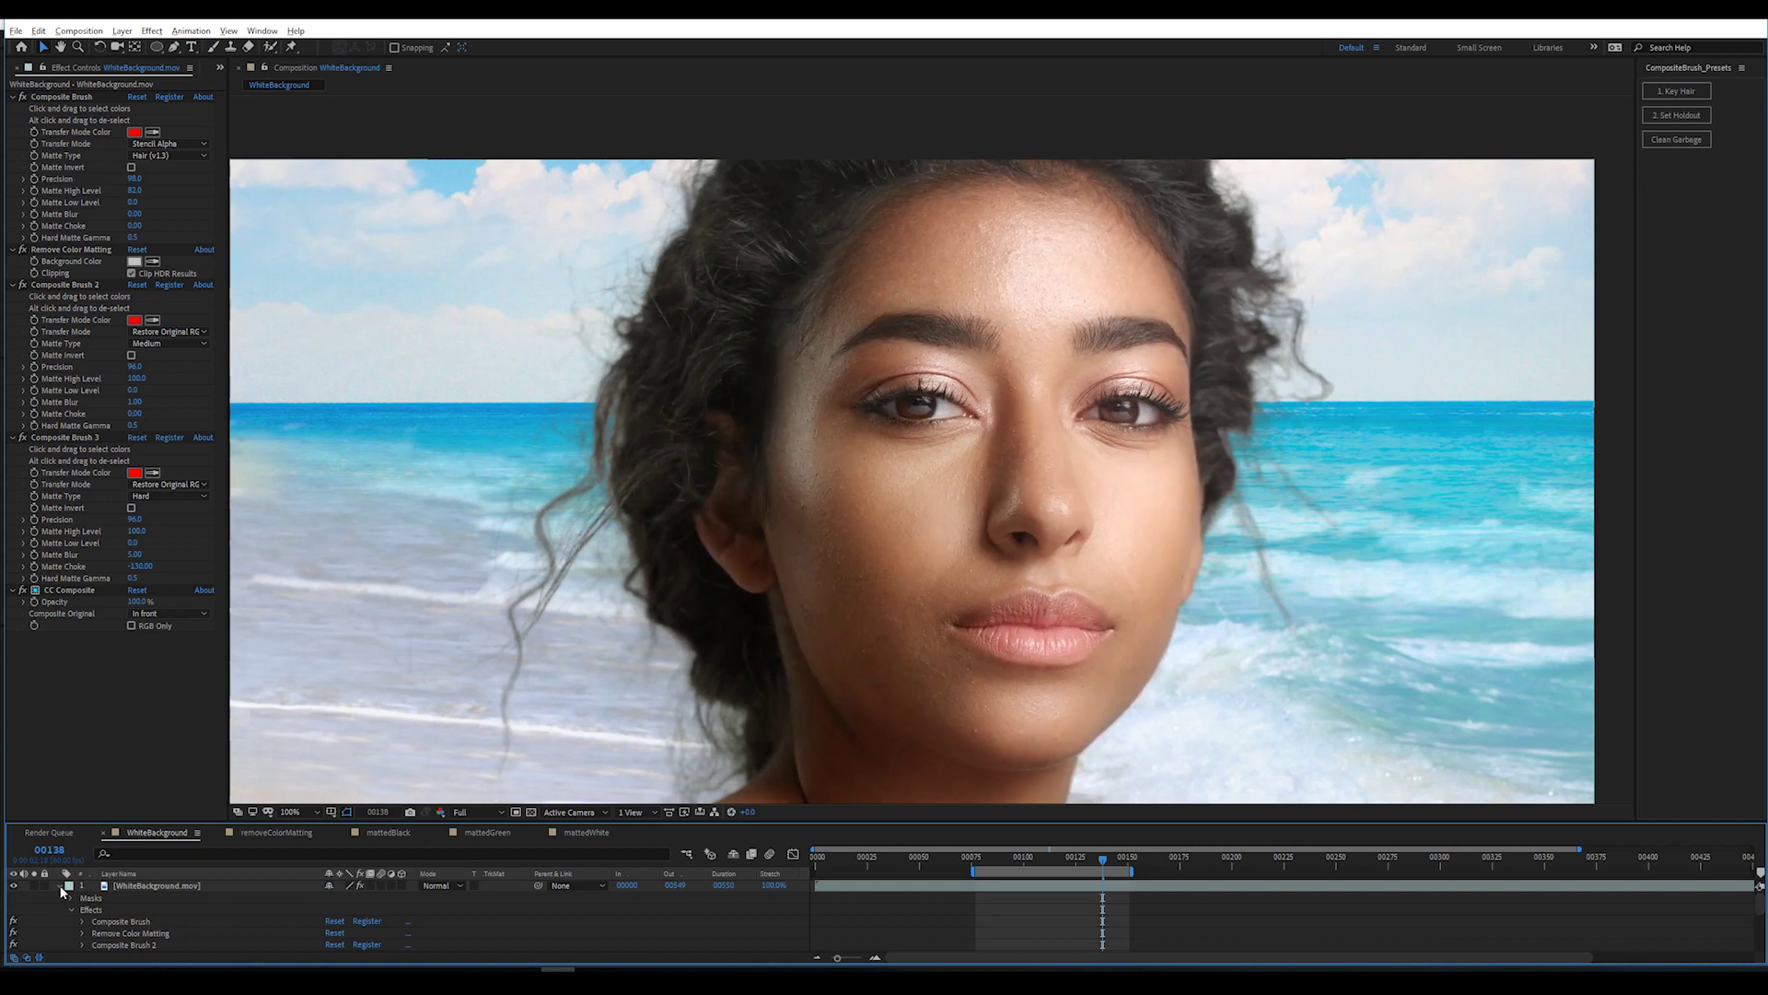
{"action": "left_click", "coordinate": [55, 885]}
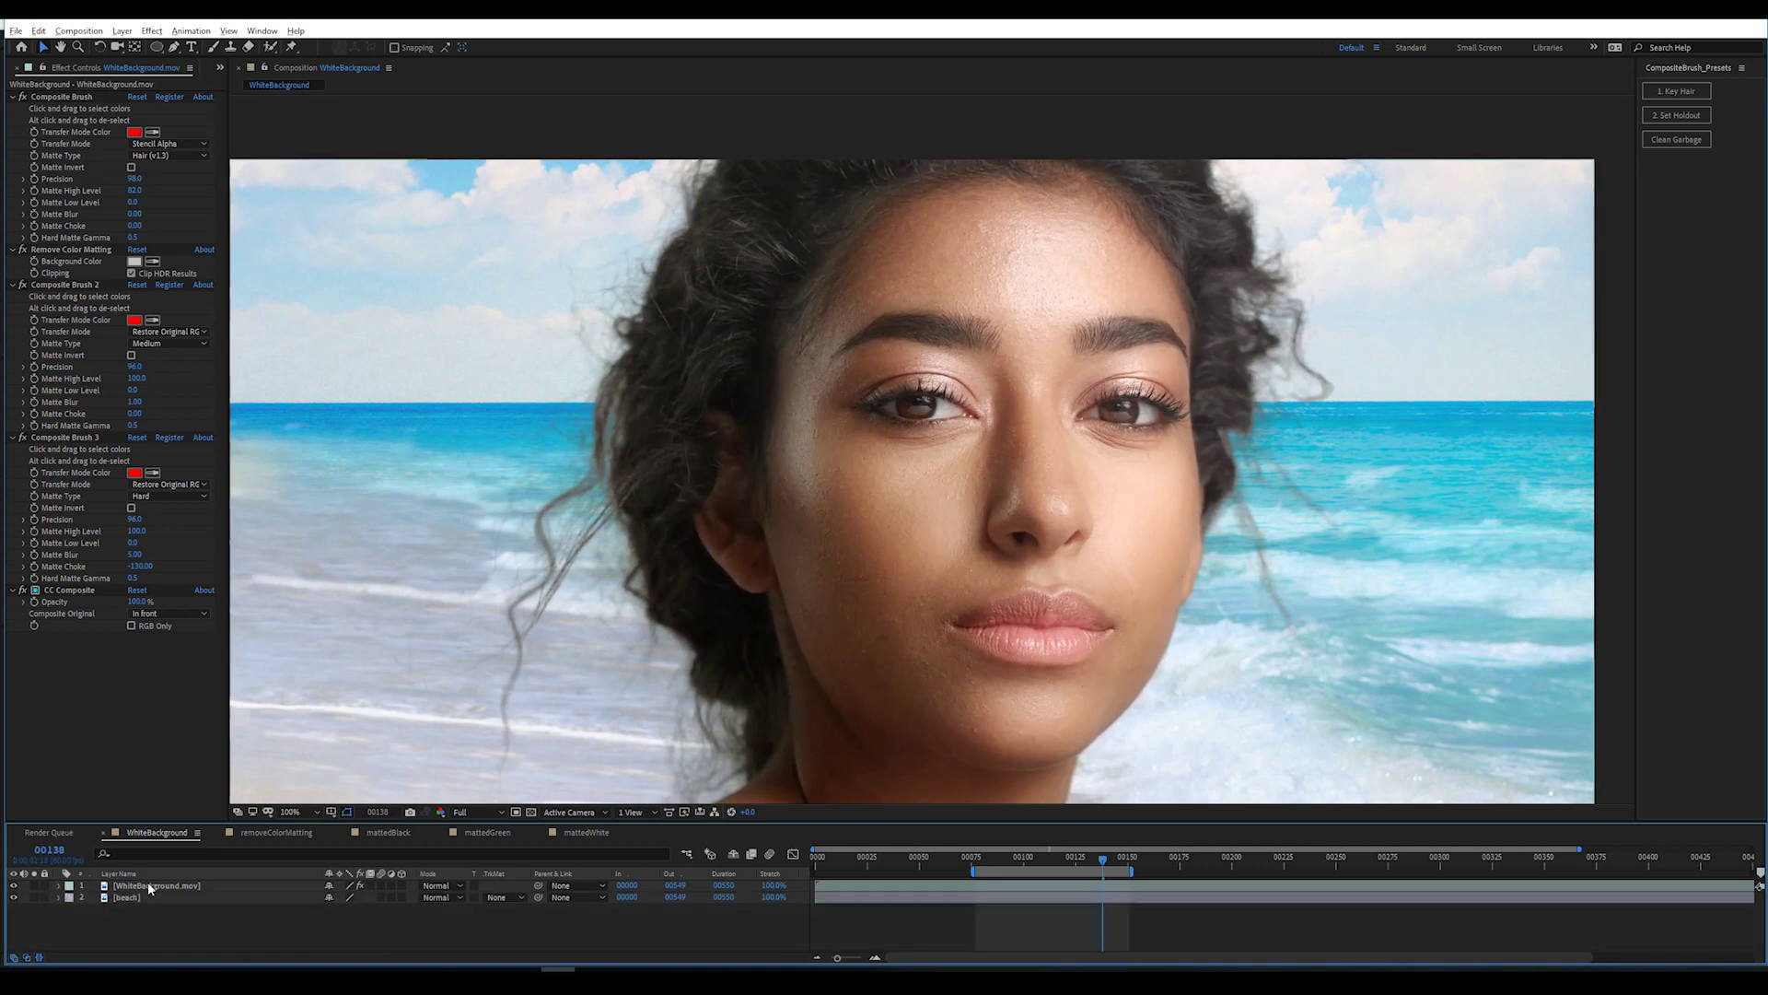
{"action": "left_click", "coordinate": [148, 885]}
Reveal the eye mask's properties and enable keyframing on its Mask Path.
{"action": "double_click", "coordinate": [801, 426]}
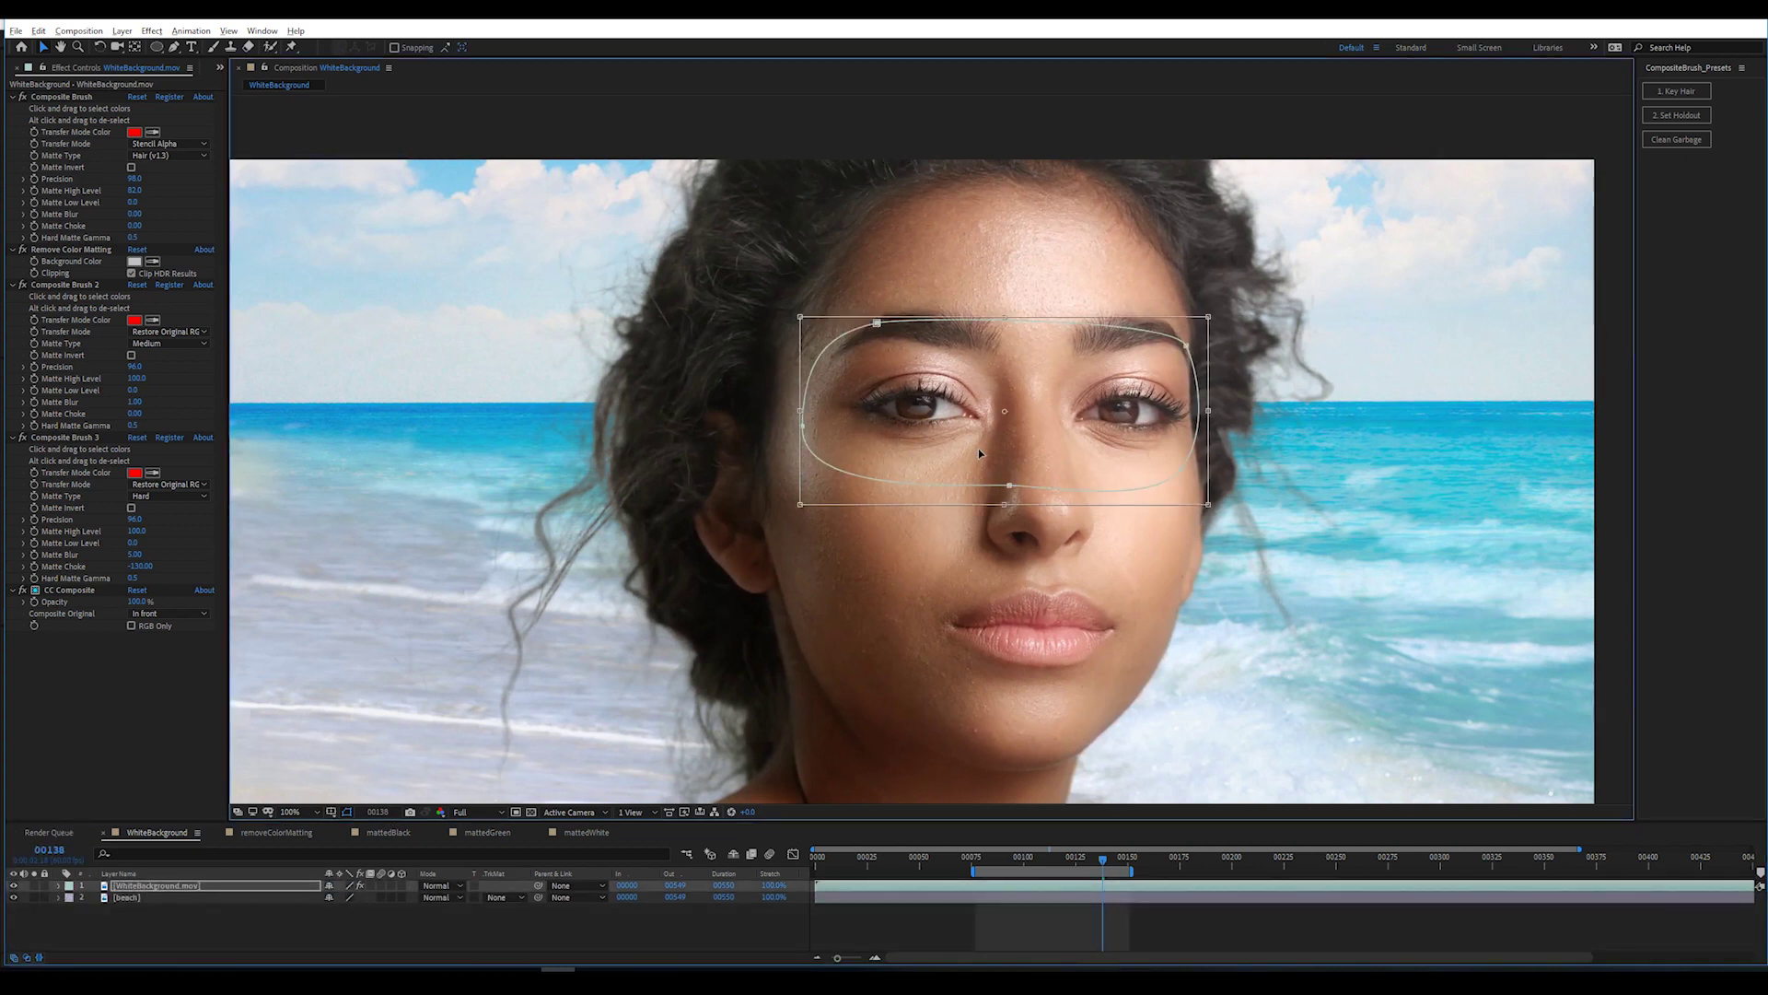
{"action": "mouse_move", "coordinate": [978, 450]}
{"action": "left_mouse_down"}
{"action": "mouse_move", "coordinate": [527, 454]}
{"action": "mouse_move", "coordinate": [1053, 463]}
{"action": "left_mouse_up"}
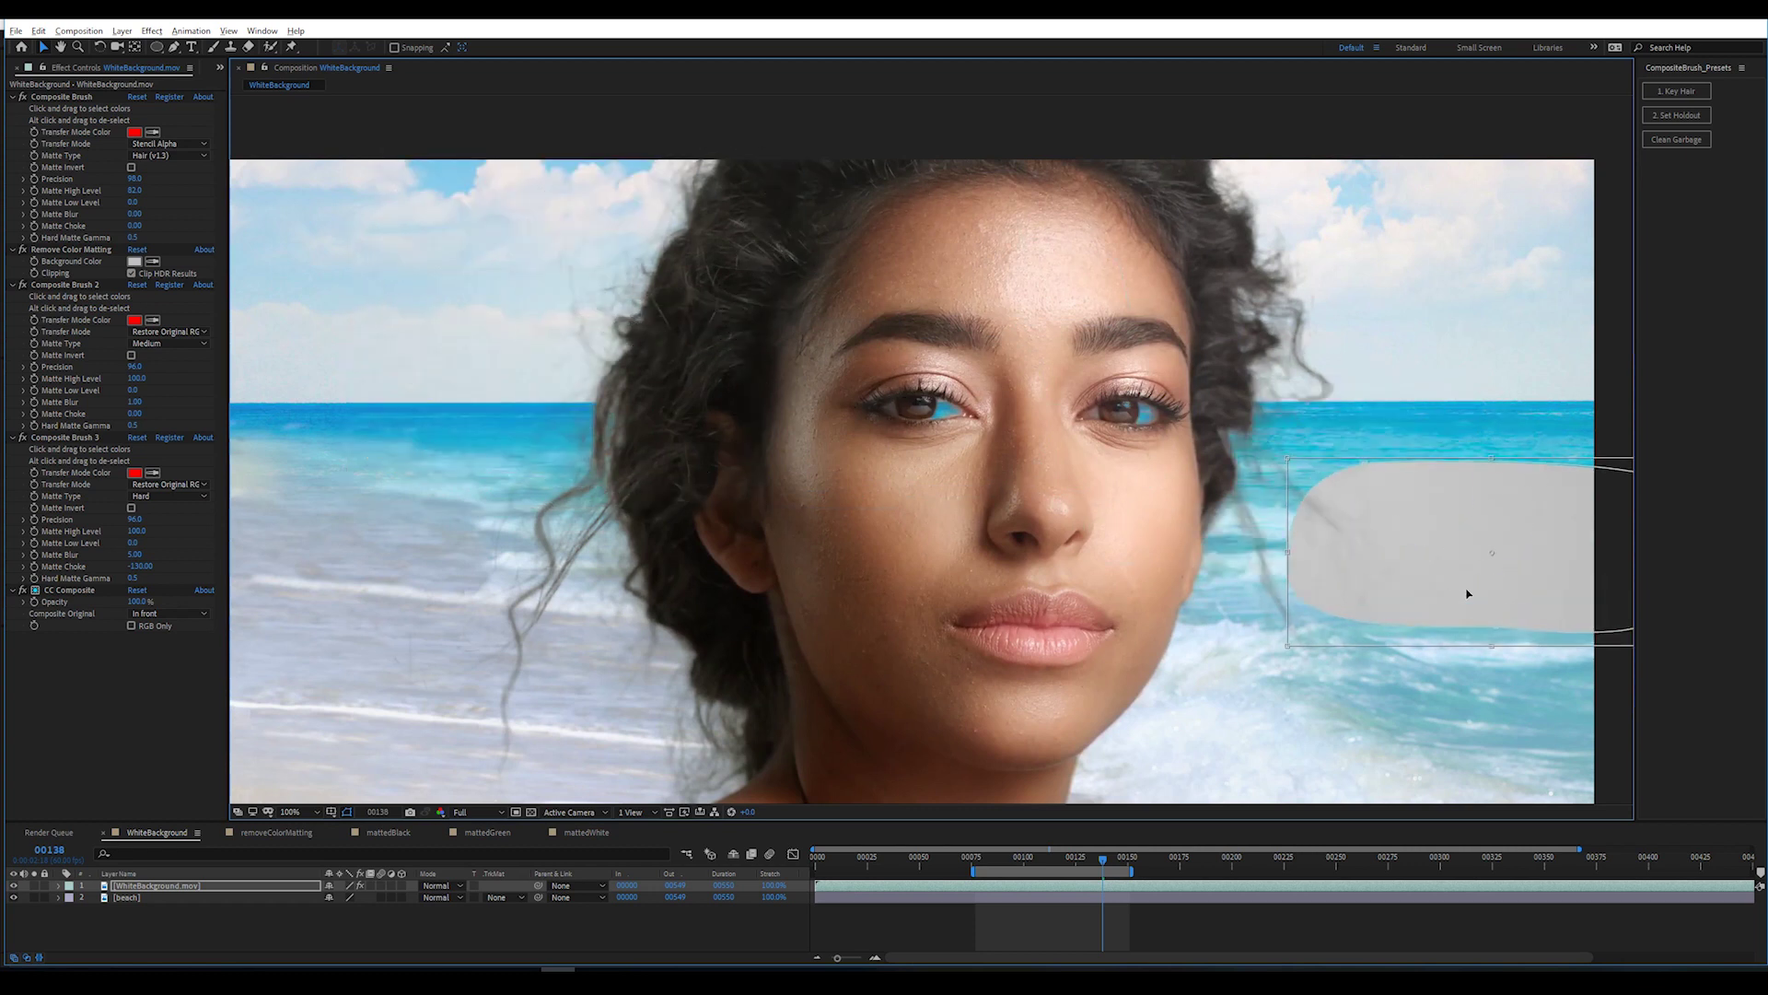
{"action": "key", "text": "Return"}
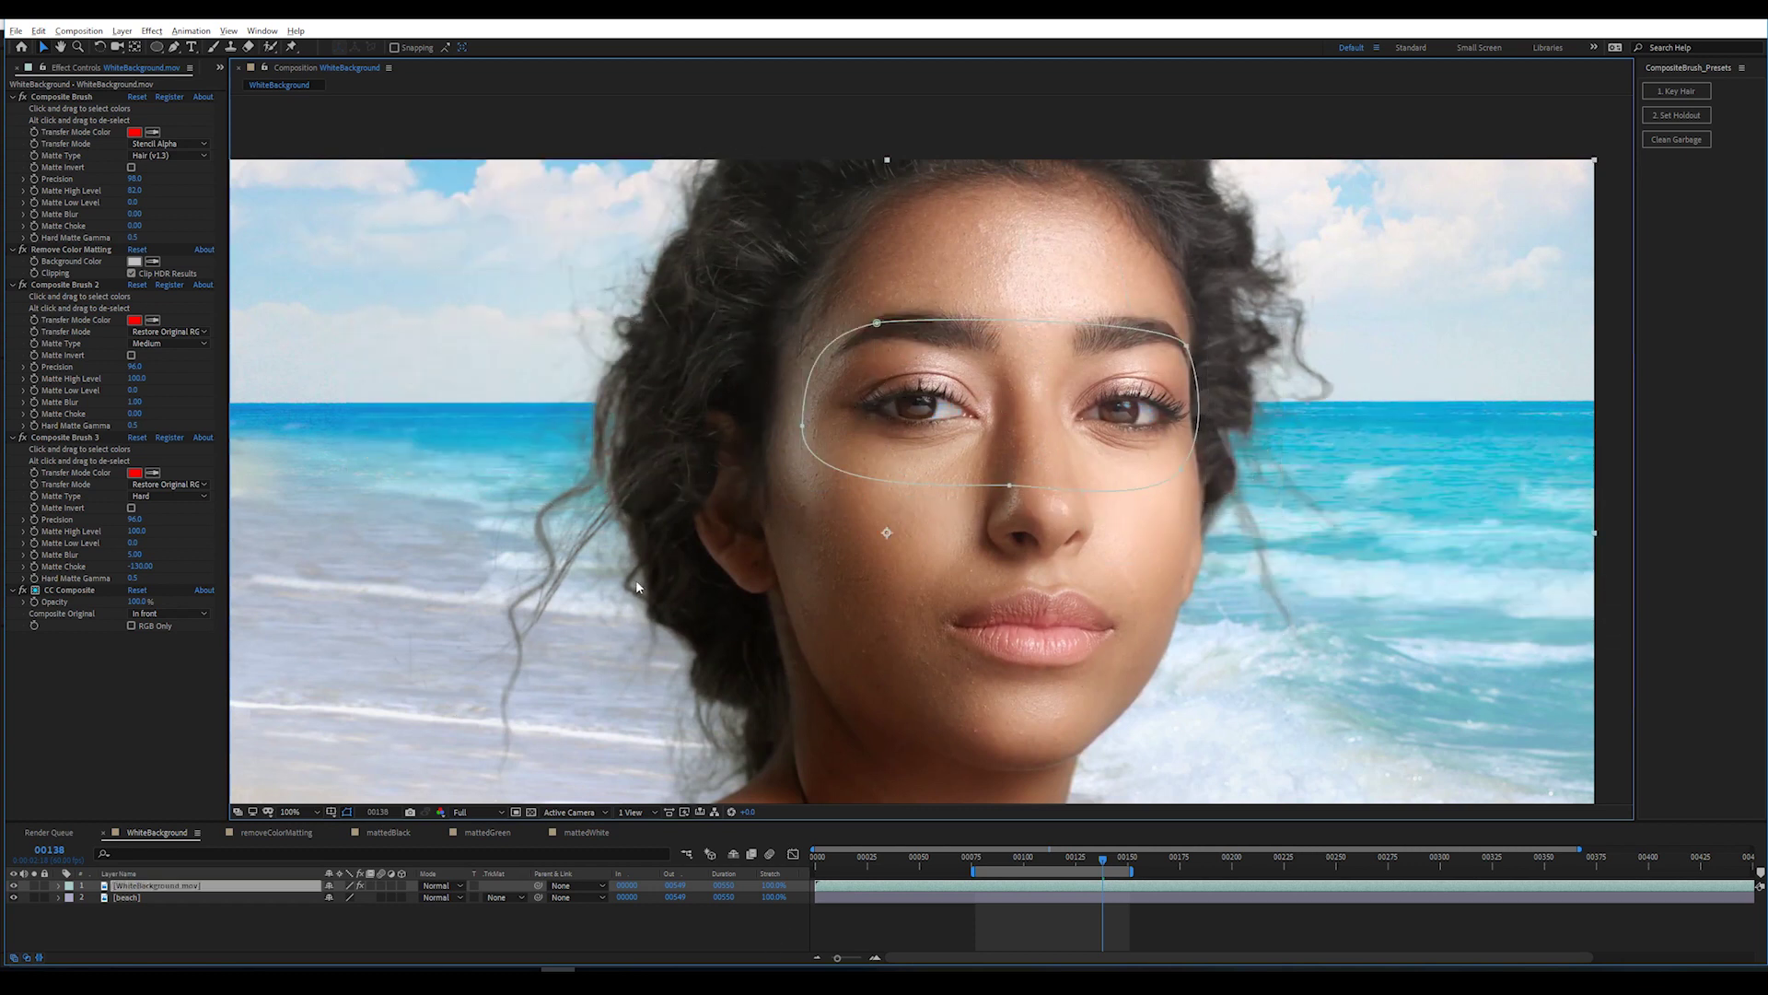
{"action": "key", "text": "m"}
{"action": "key", "text": "m"}
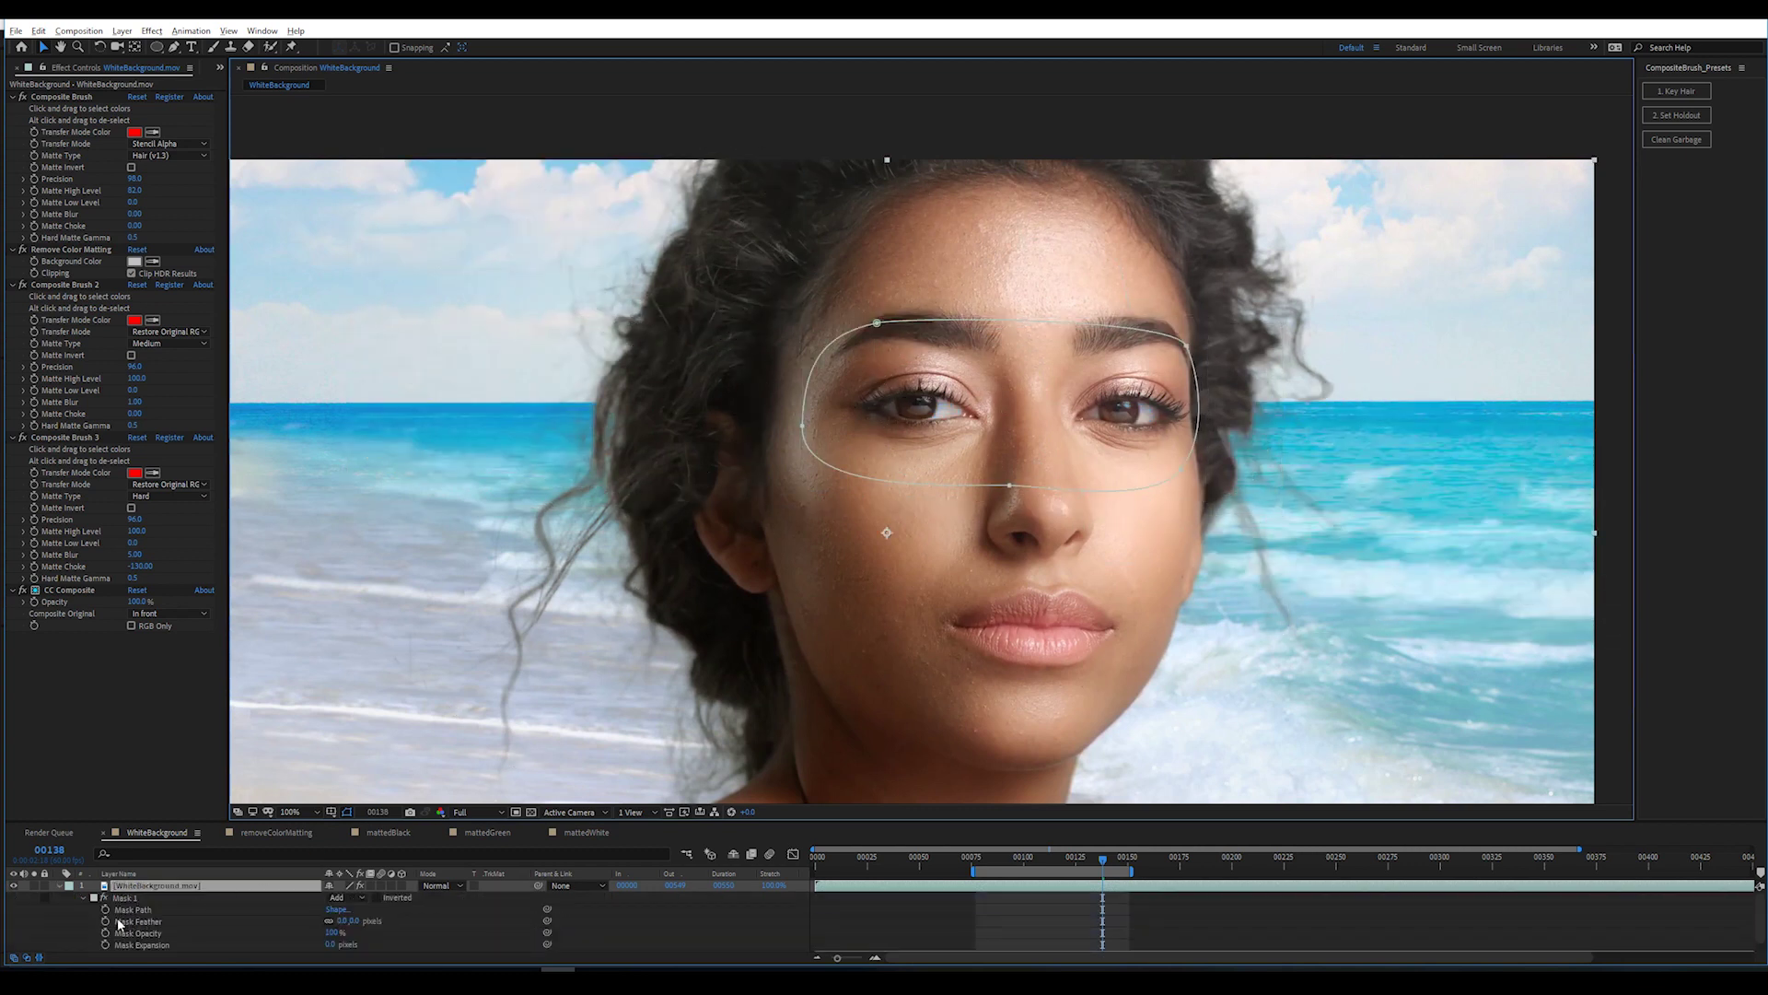
{"action": "left_click", "coordinate": [106, 910]}
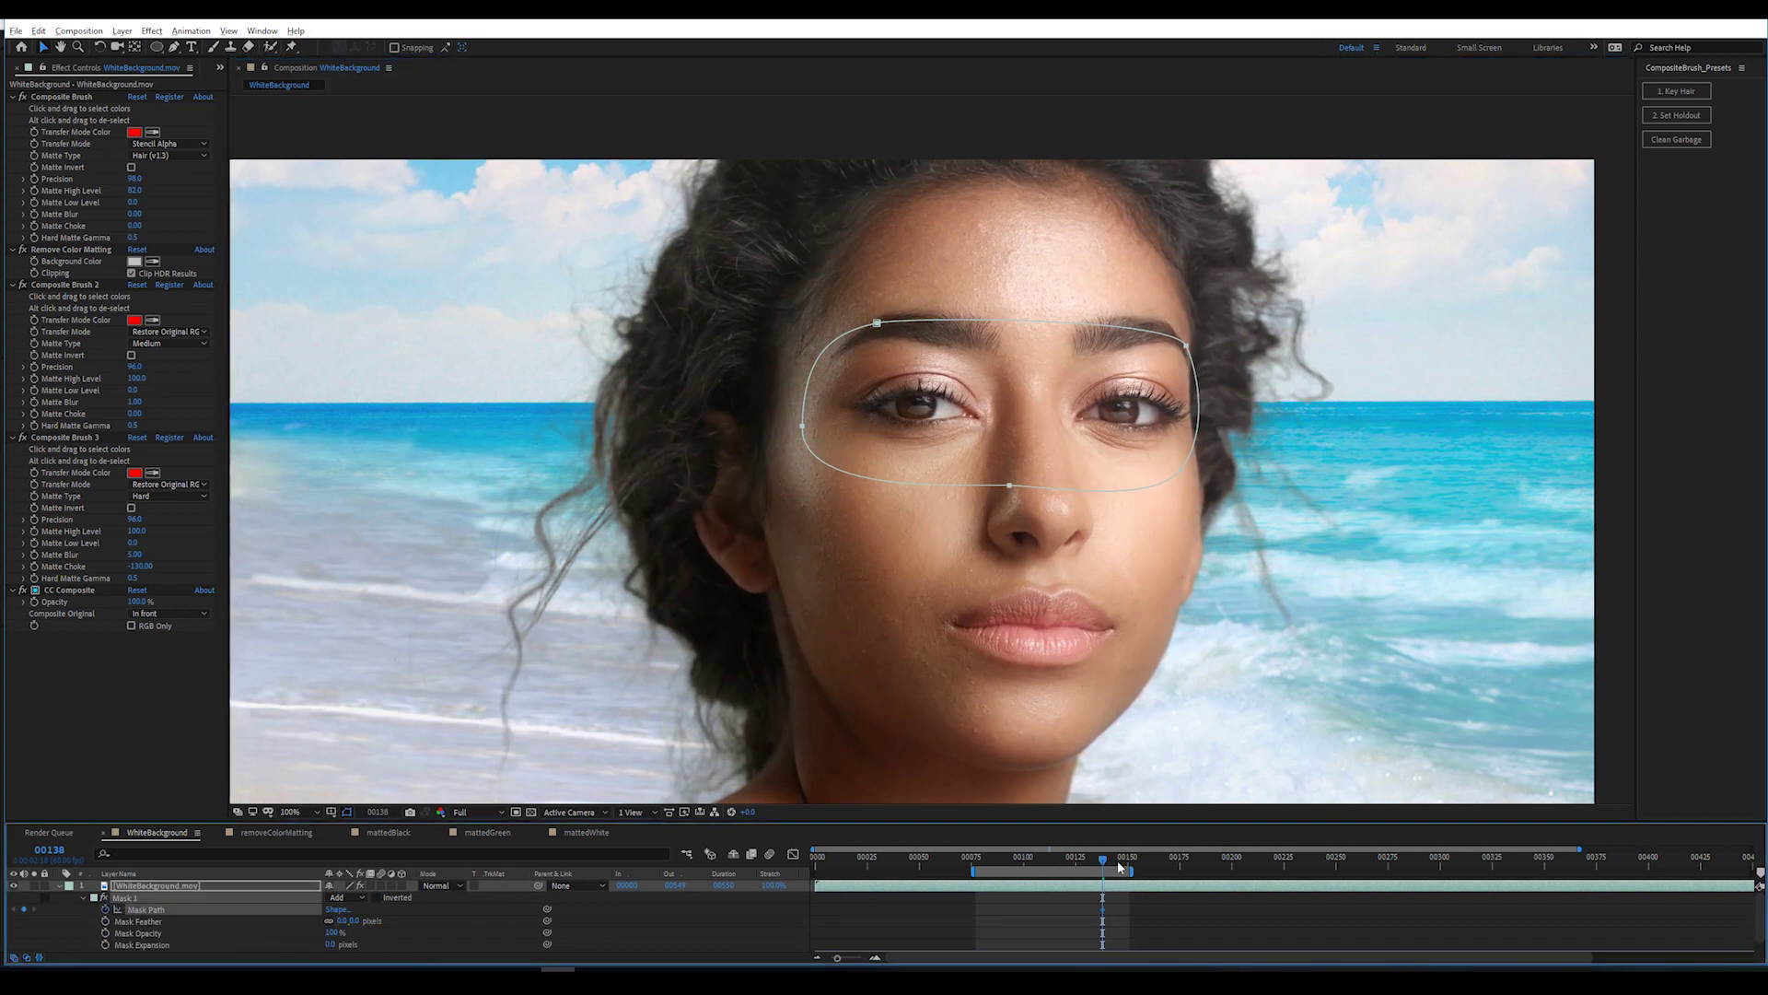
Reposition the mask over her eyes at later frames so Mask Path keyframes track her movement.
{"action": "left_click_drag", "start_coordinate": [1102, 860], "coordinate": [1127, 860]}
{"action": "double_click", "coordinate": [1011, 485]}
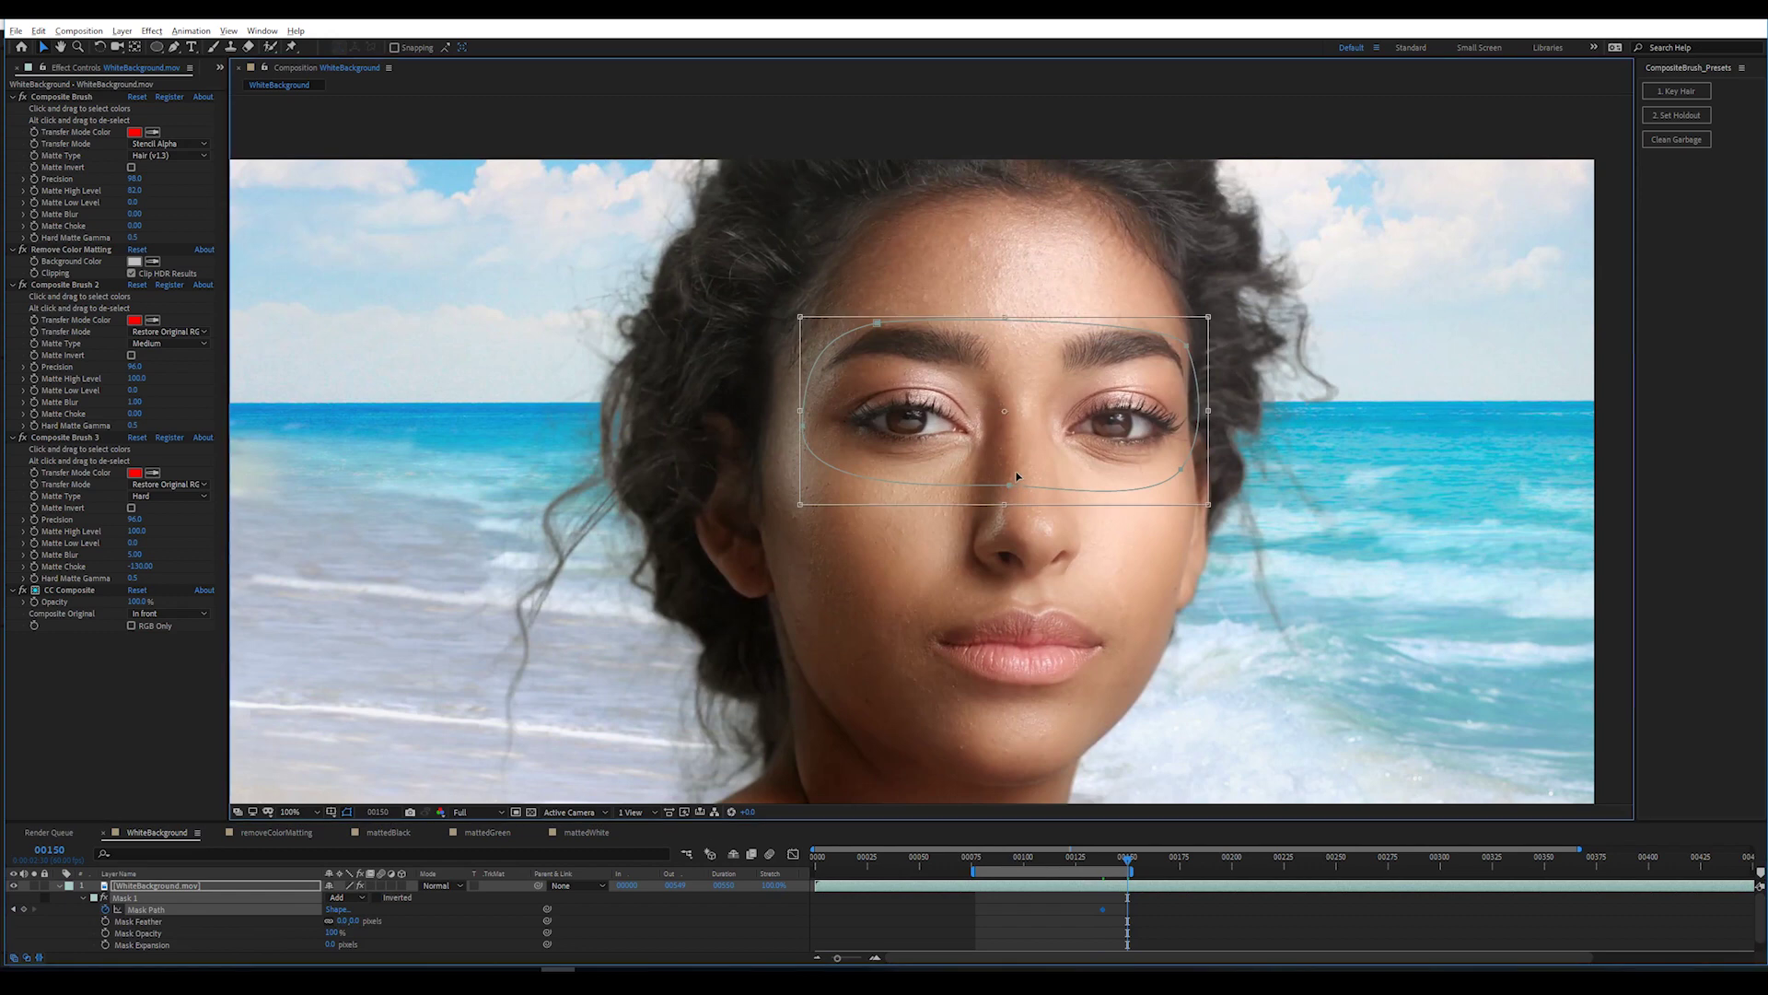
{"action": "left_click_drag", "start_coordinate": [1016, 476], "coordinate": [1005, 493]}
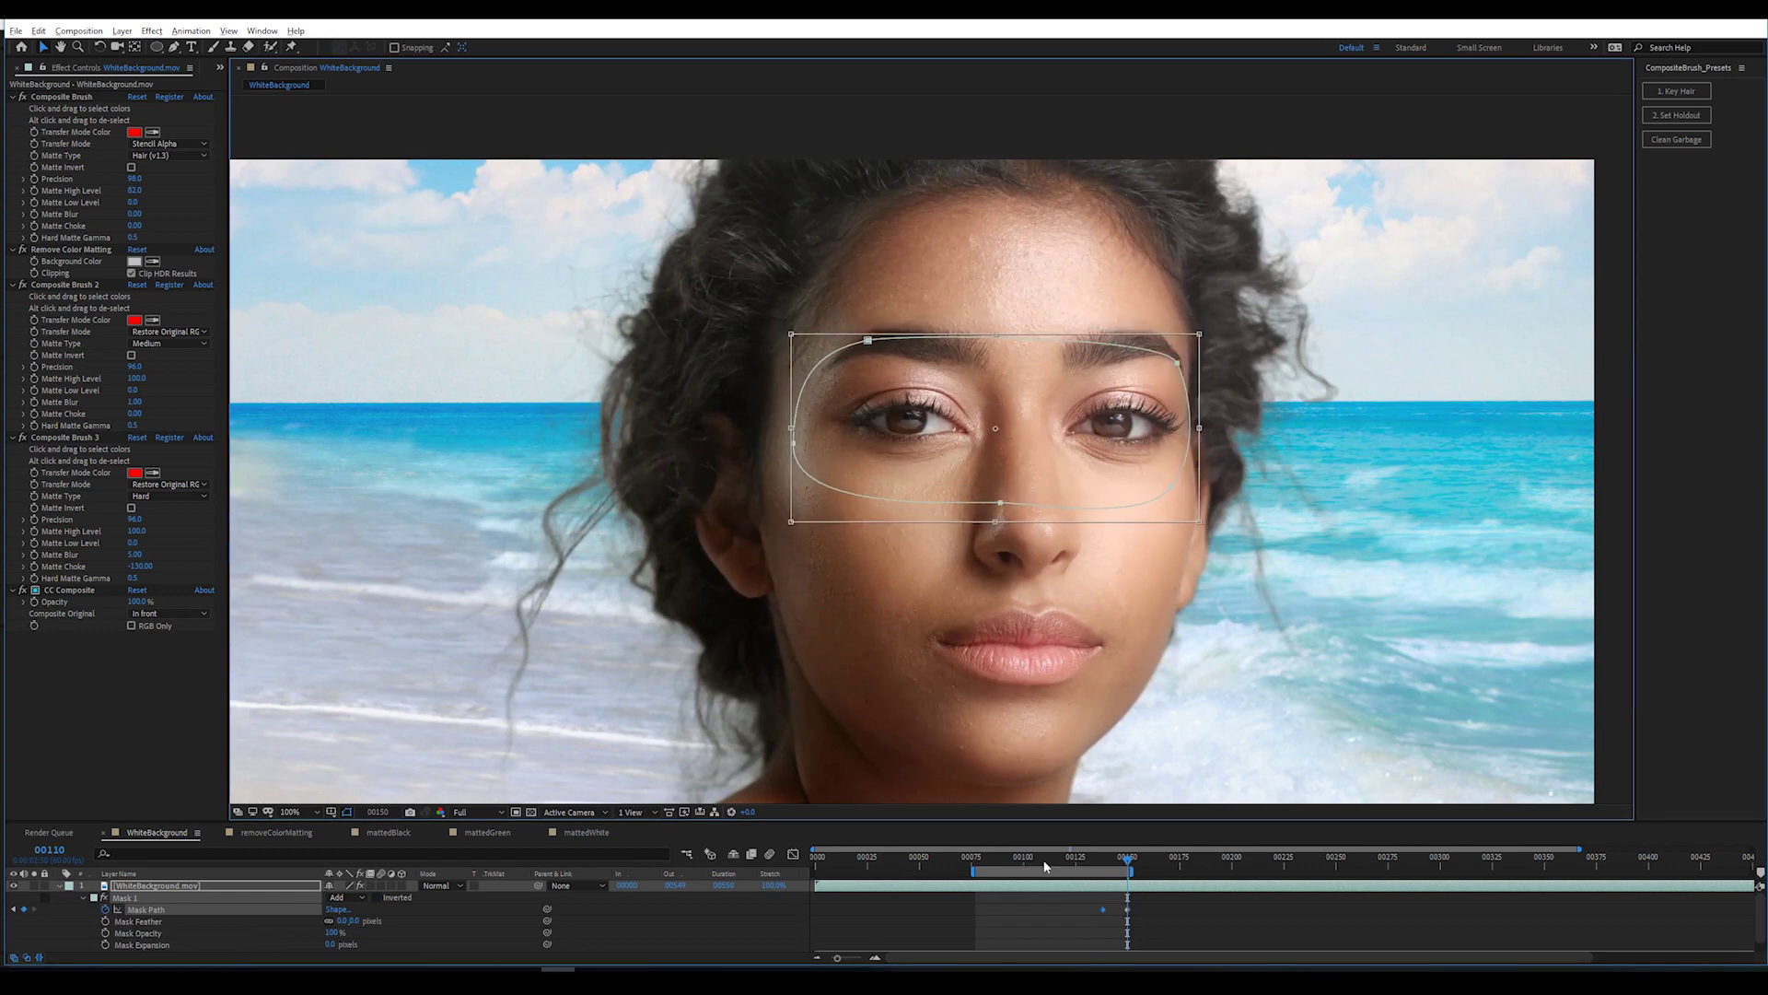
{"action": "left_click", "coordinate": [977, 860]}
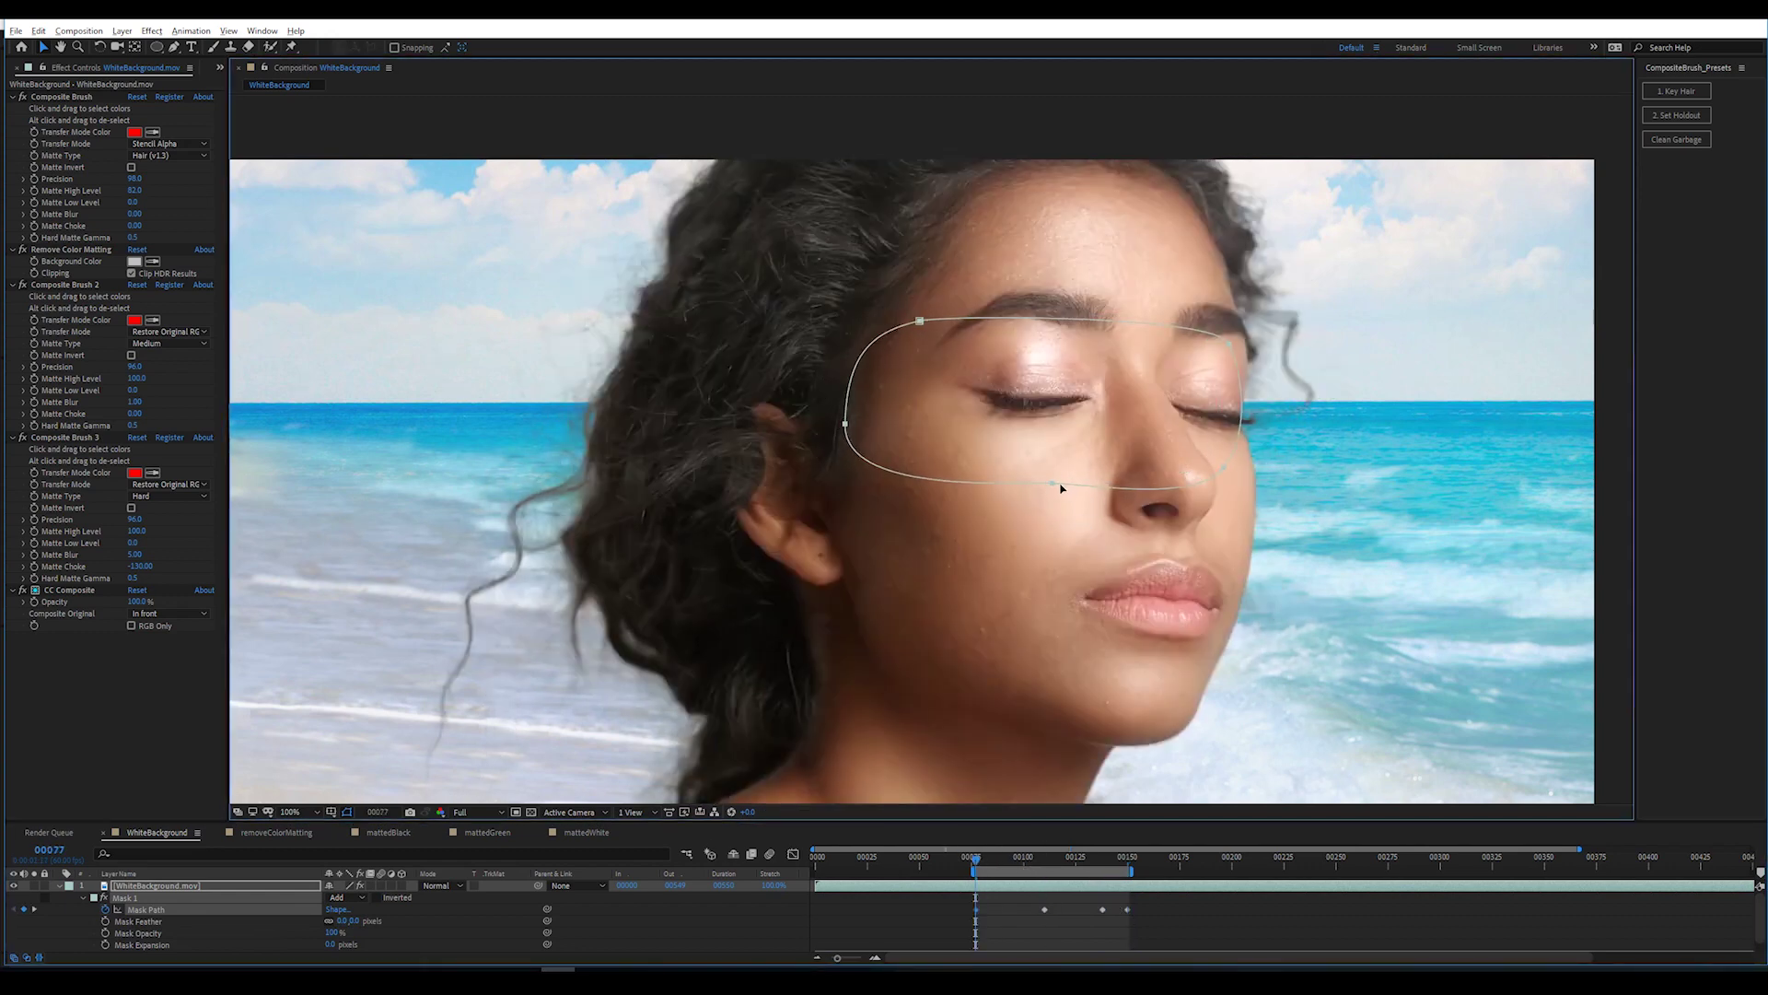
{"action": "key", "text": "shift+Page_Down"}
{"action": "key", "text": "shift+Page_Down"}
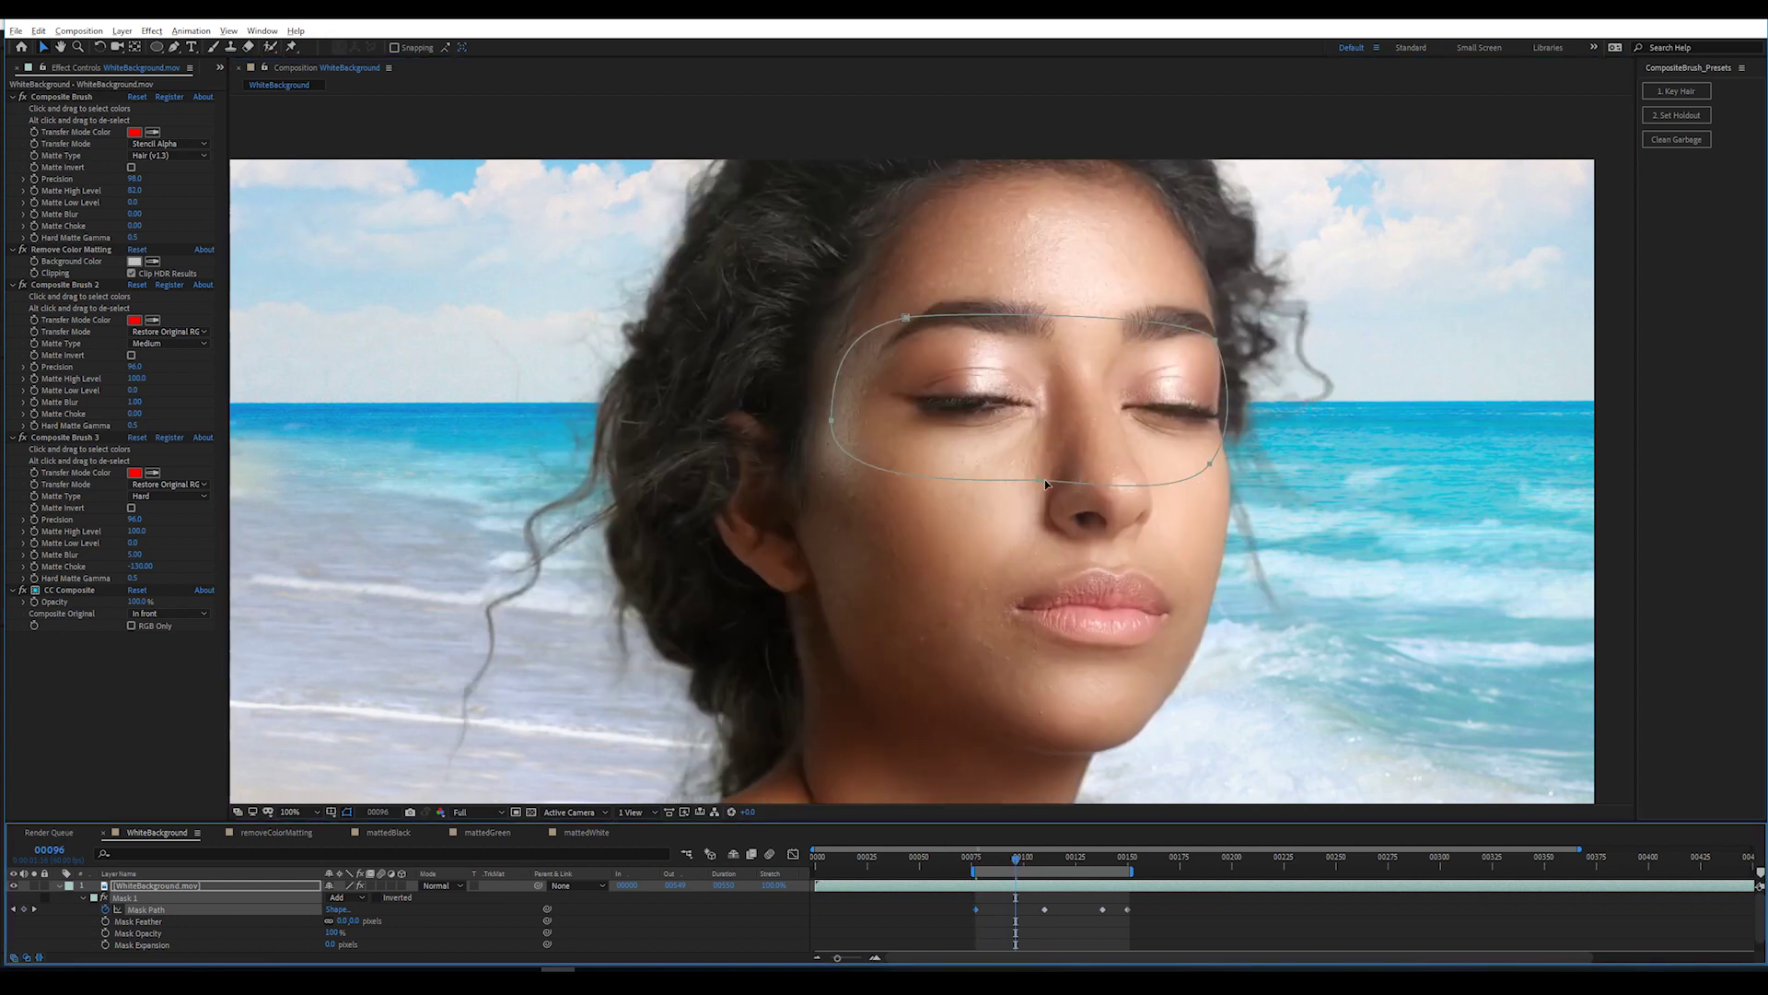
{"action": "key", "text": "shift+Page_Down"}
{"action": "key", "text": "shift+Page_Down"}
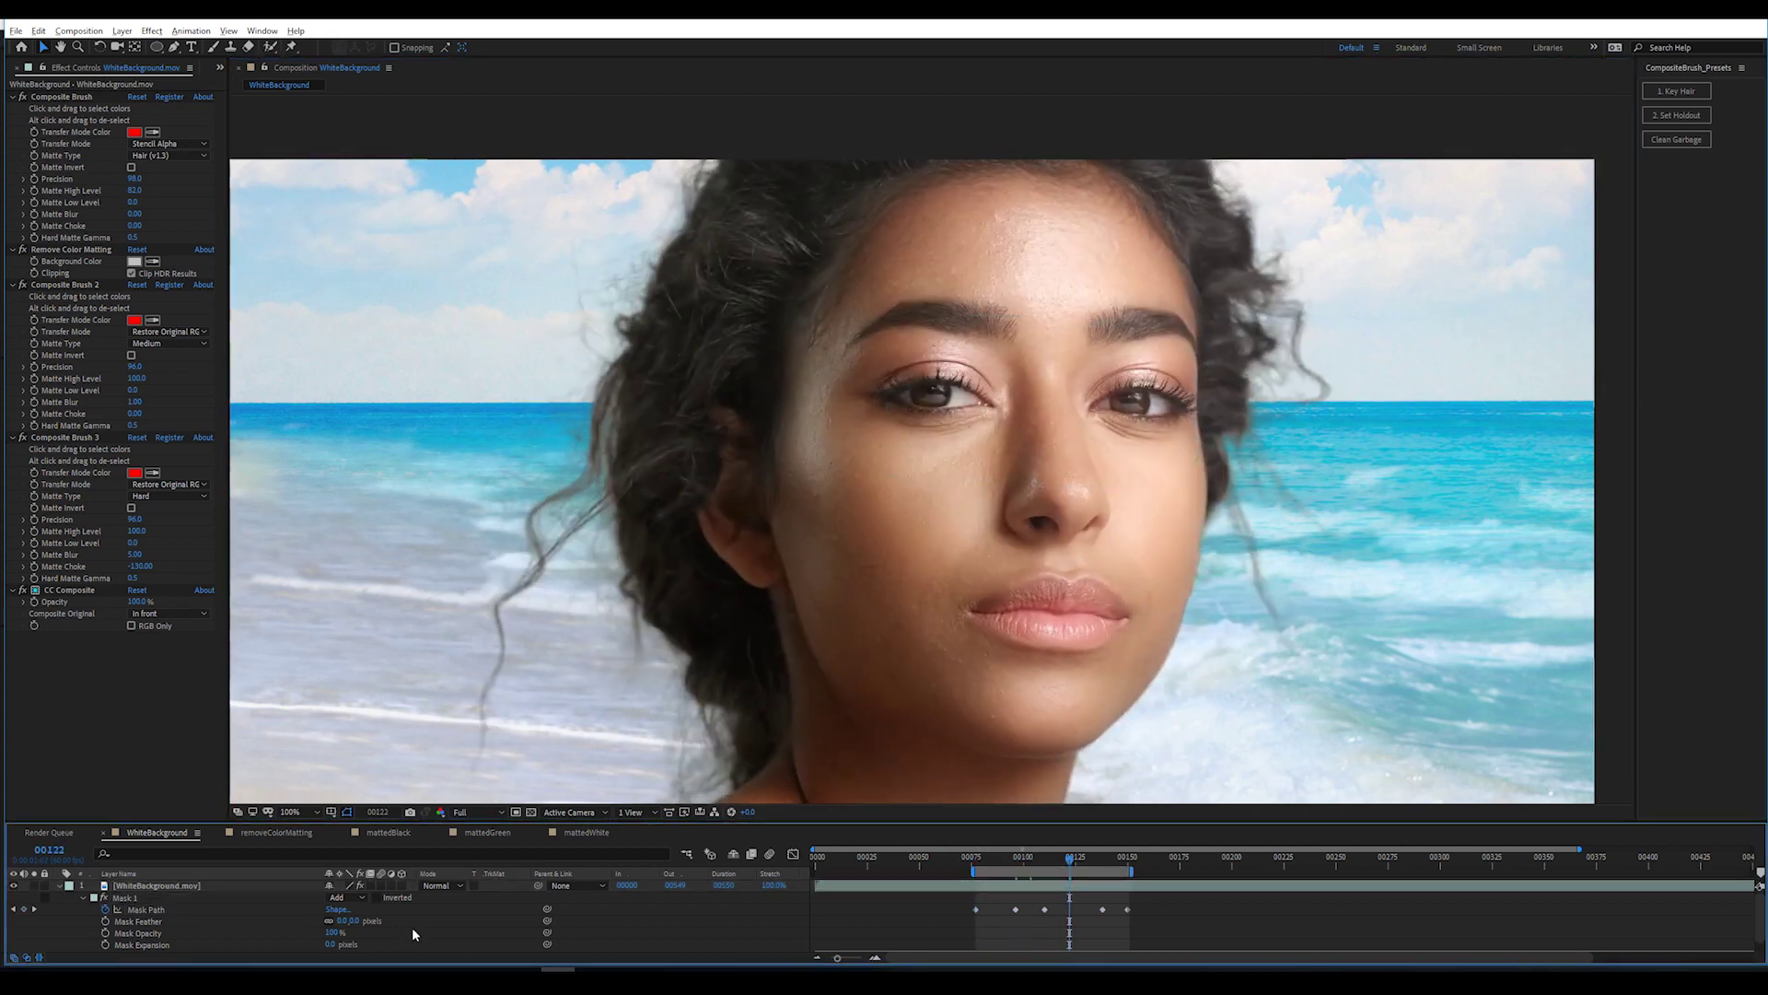
Raise the mask's Feather value to soften its edge.
{"action": "left_click", "coordinate": [343, 922]}
{"action": "key", "text": "Return"}
{"action": "left_click", "coordinate": [915, 920]}
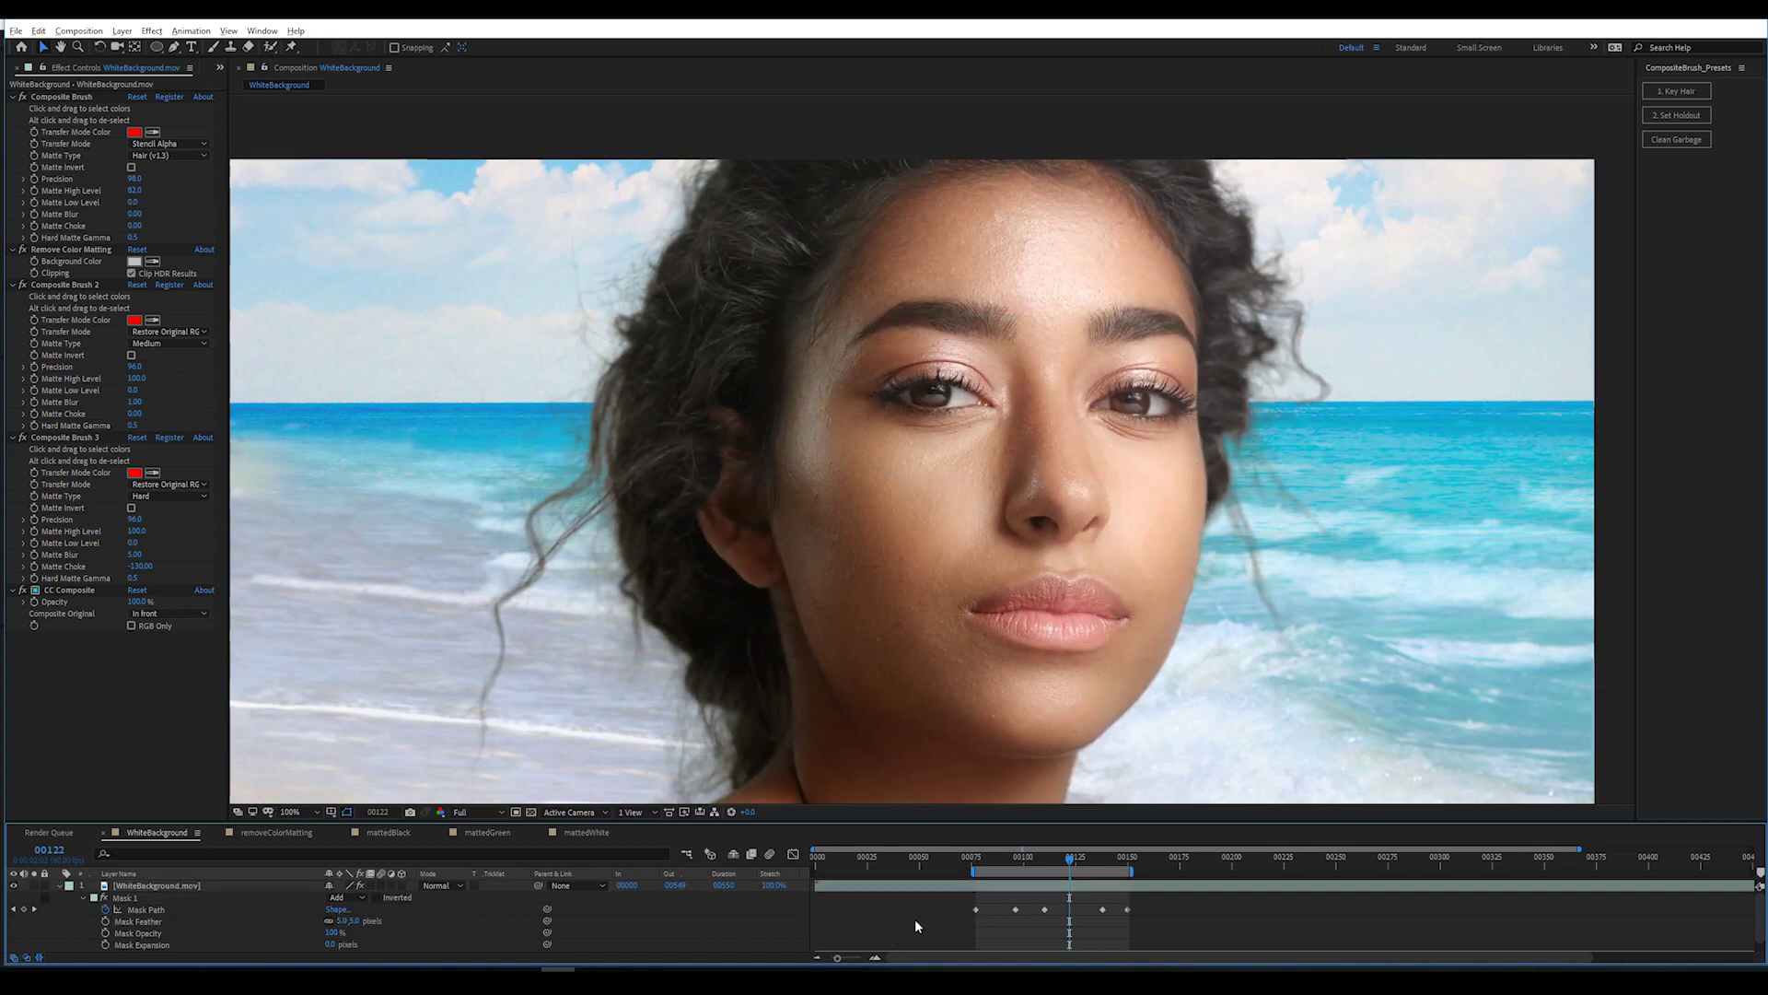